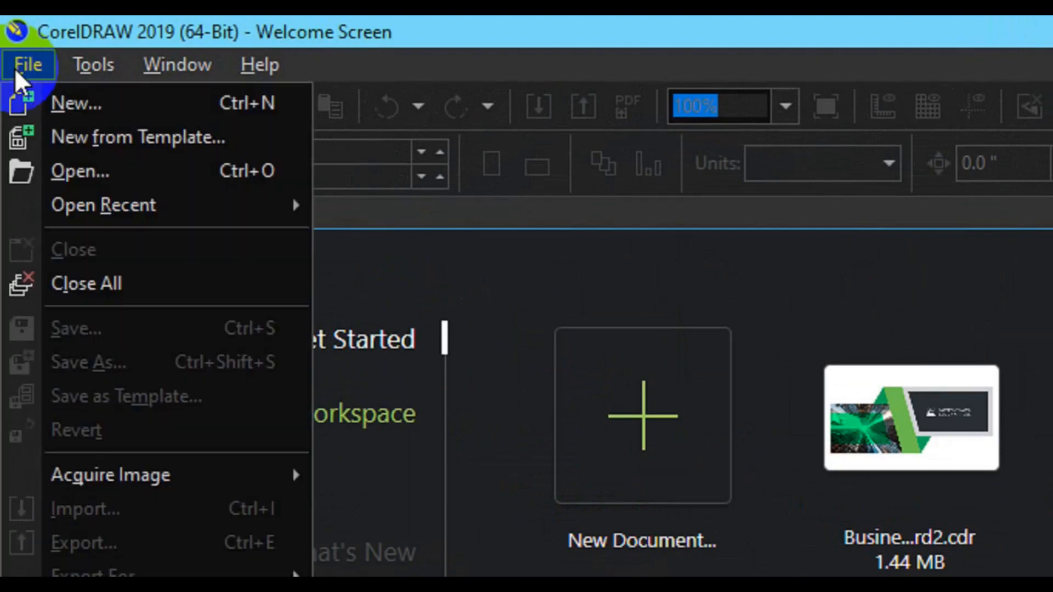
- Create a new document named Stylish Banner, 3.937 inches wide and 7.873 inches high
click(86, 104)
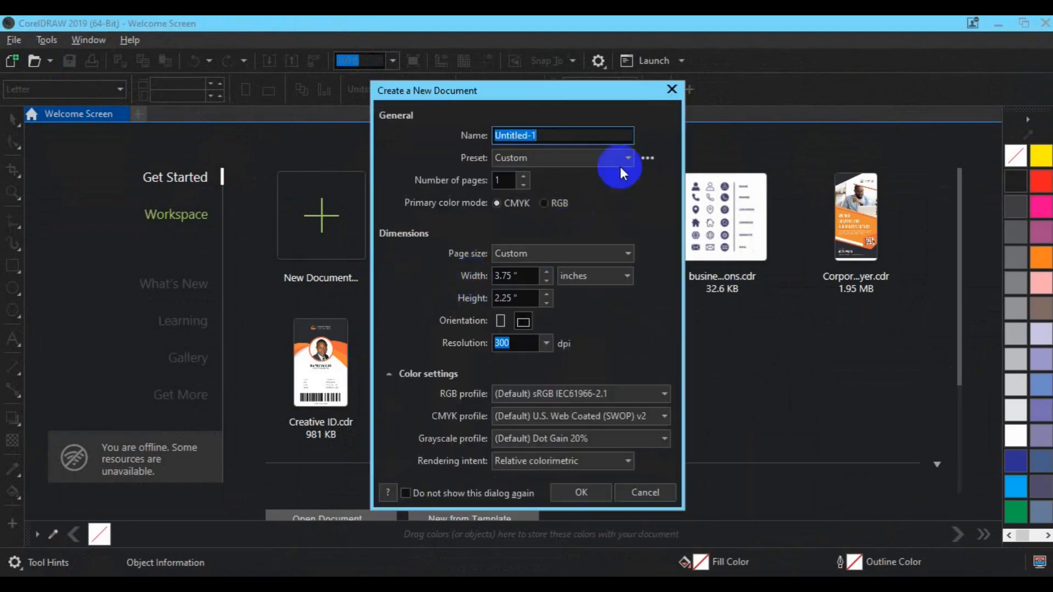
text(Stylish Banner)
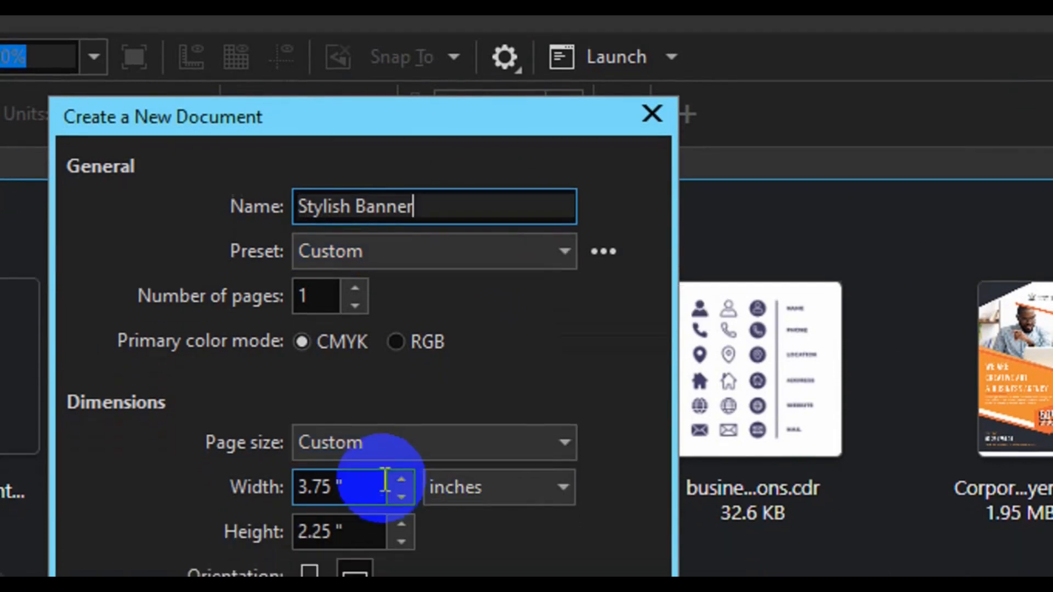
click(357, 529)
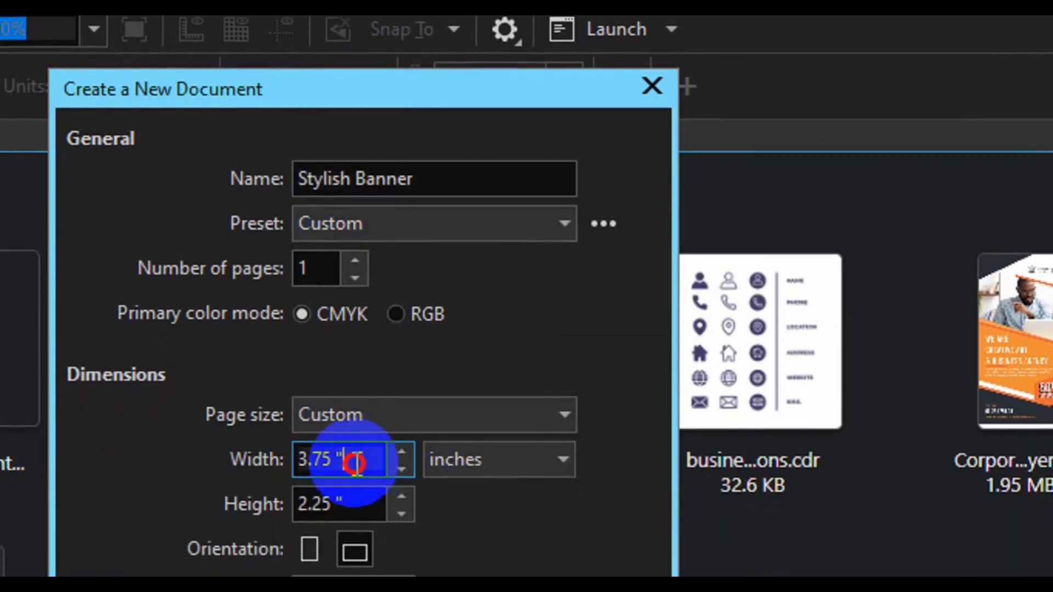
text(3.937)
key(Tab)
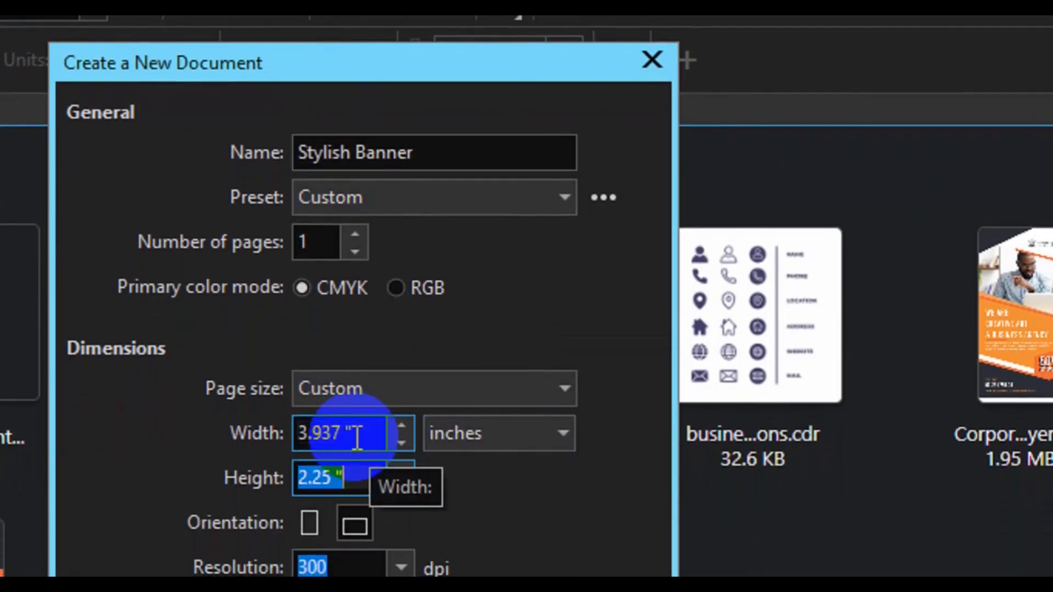
text(7.873)
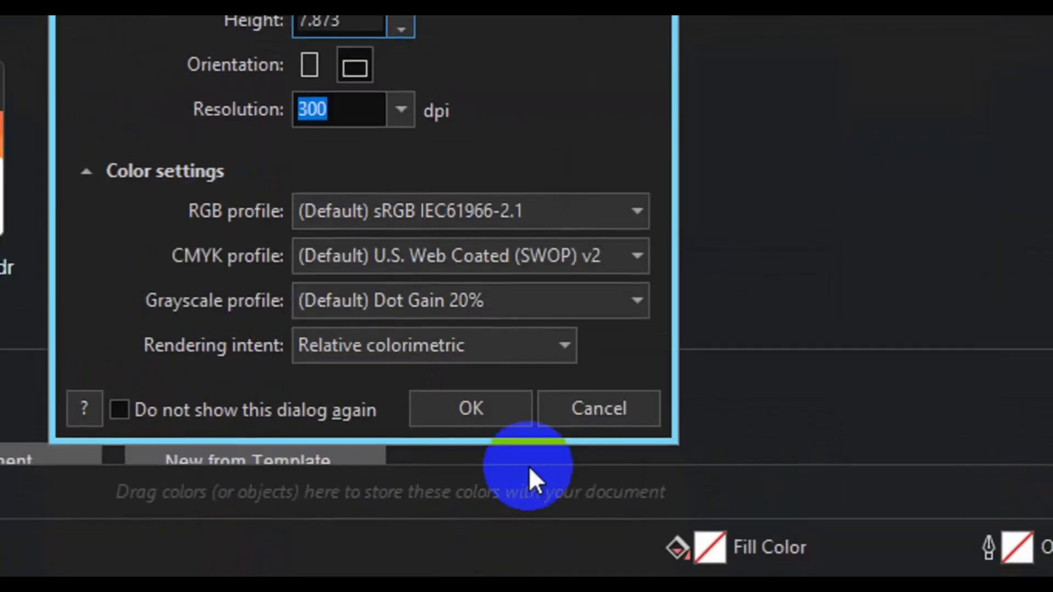
click(507, 404)
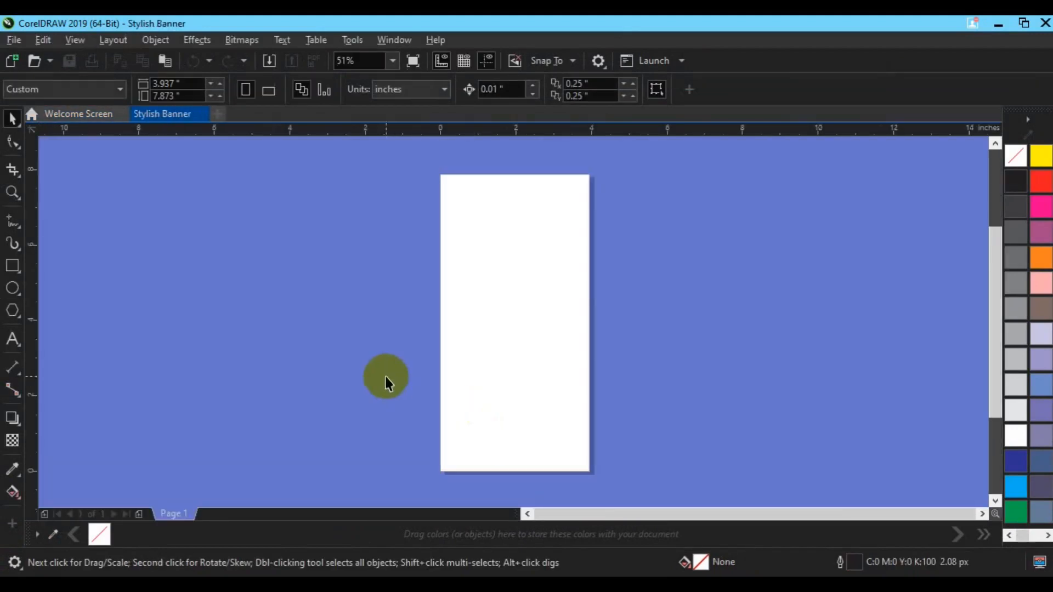
- Draw a three-sided polygon about 3.24 by 2.81 inches, overlapping the right edge of the page
click(13, 265)
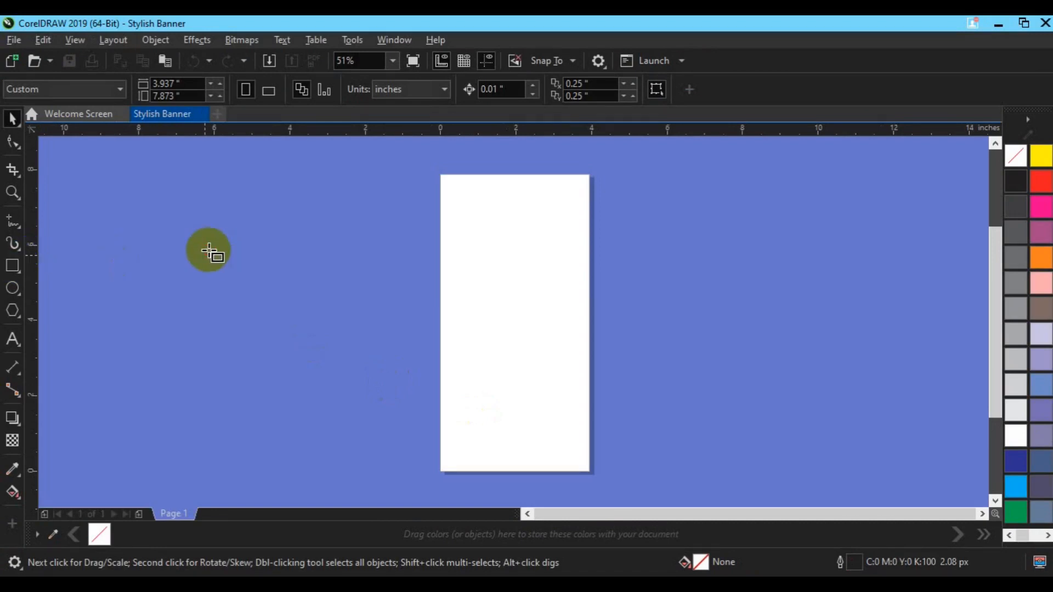
click(13, 311)
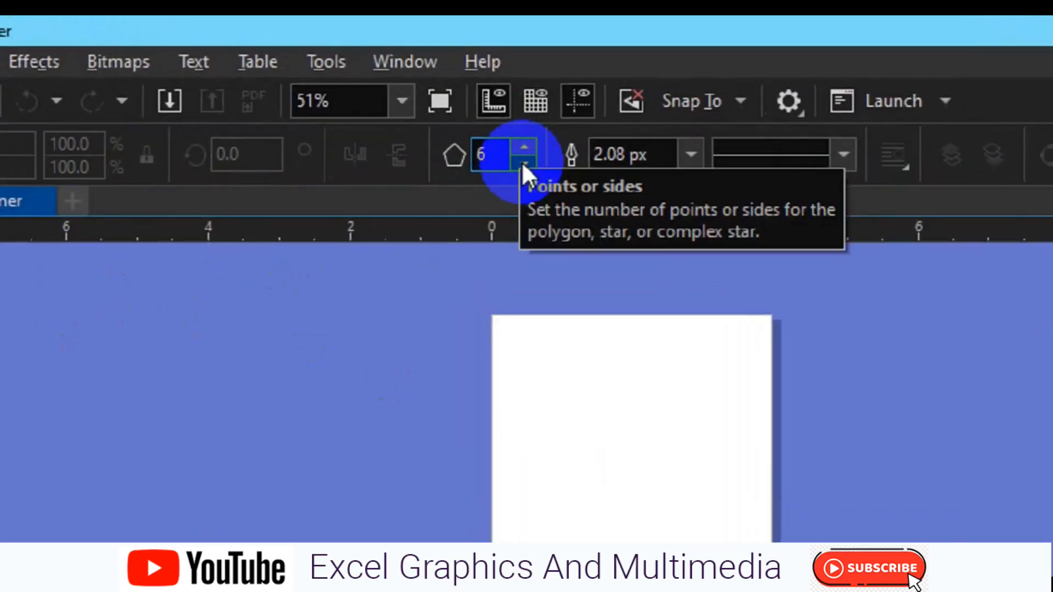
click(524, 162)
click(523, 163)
click(524, 163)
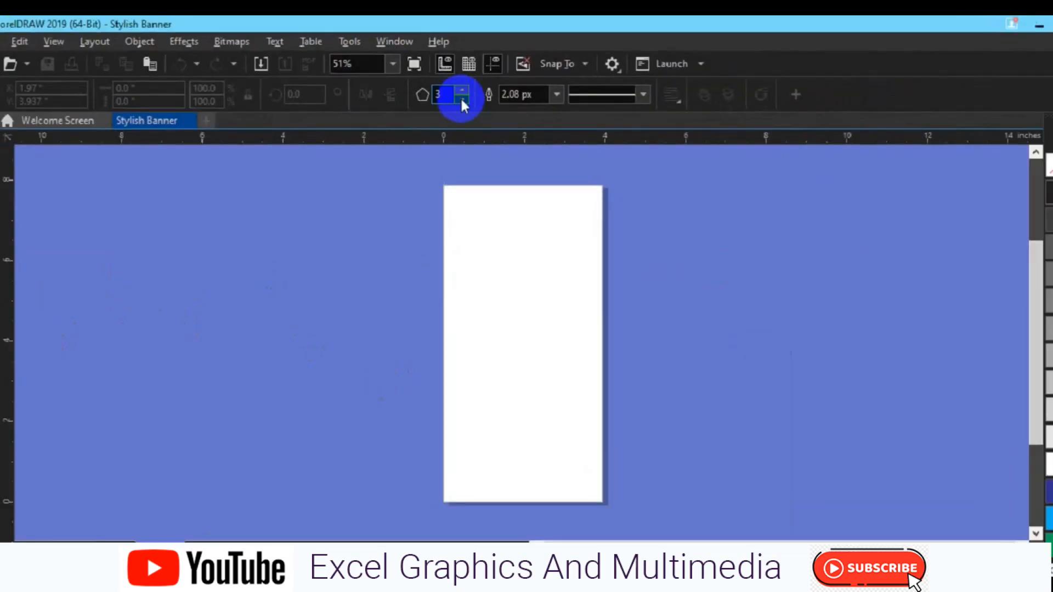
drag(474, 251, 622, 359)
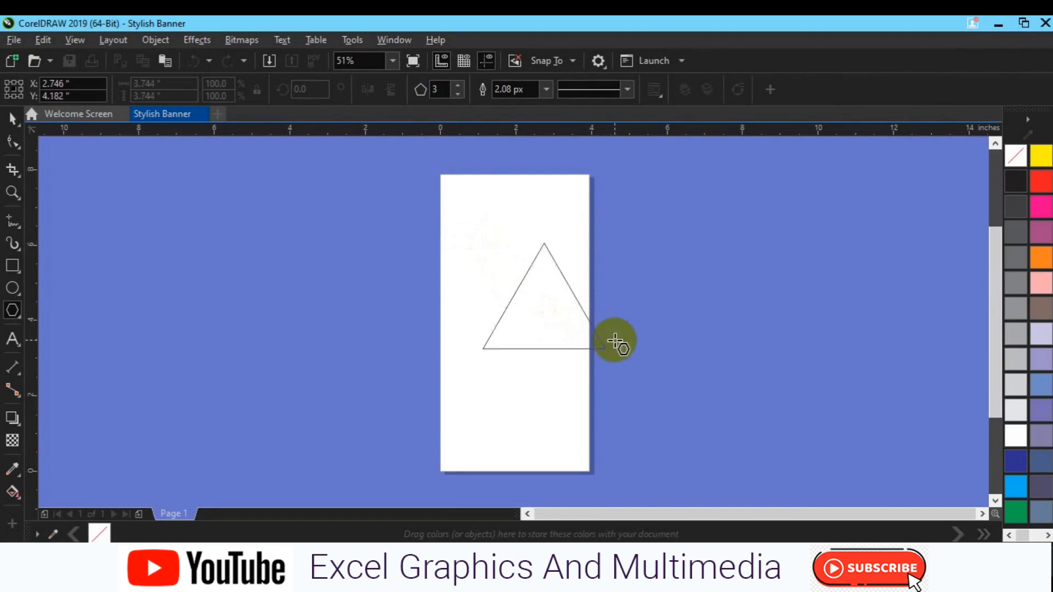
- Try mirroring the triangle vertically and horizontally
click(543, 297)
click(542, 296)
click(390, 90)
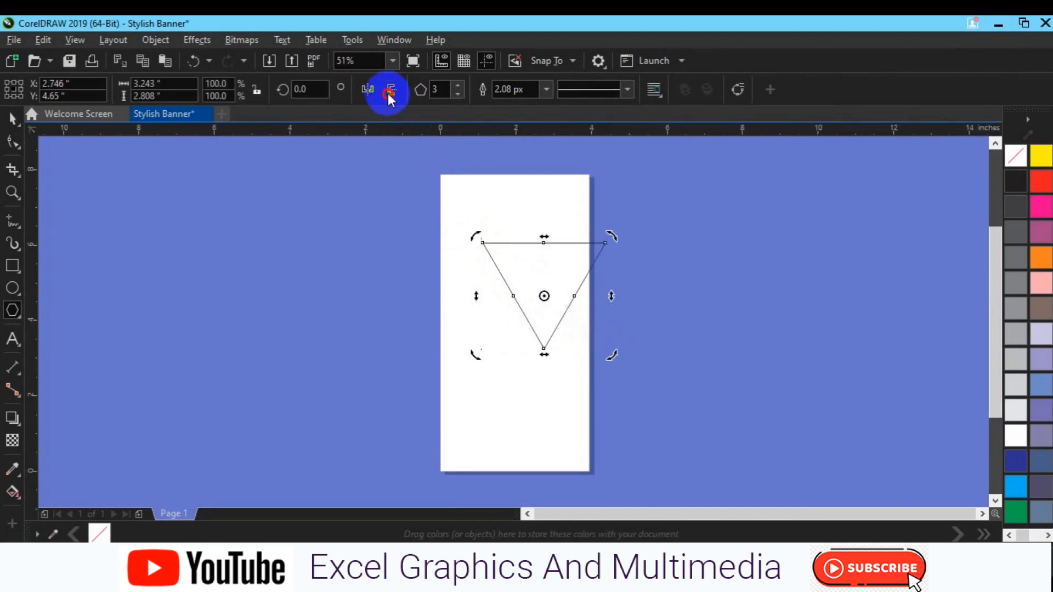
click(373, 93)
click(391, 92)
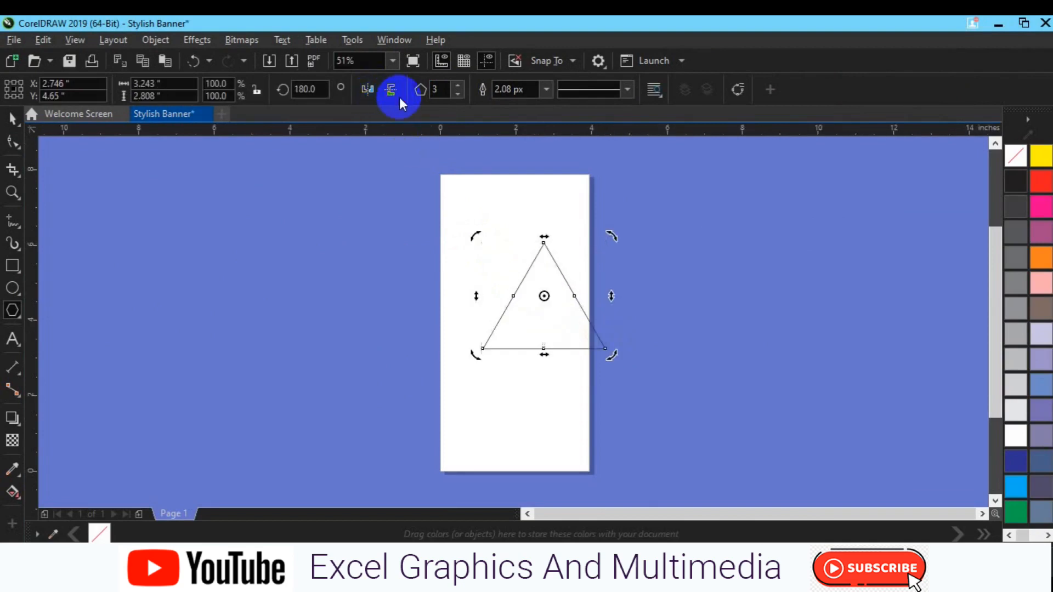
- Rotate the triangle to 90 degrees so that it points right
drag(609, 234, 591, 352)
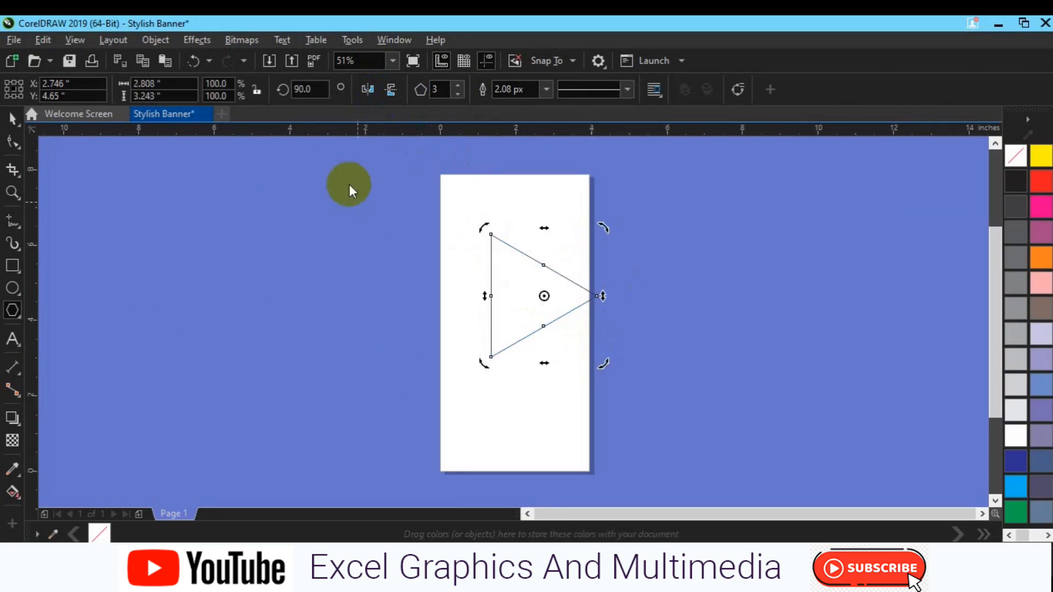
click(310, 91)
double_click(310, 92)
text(90)
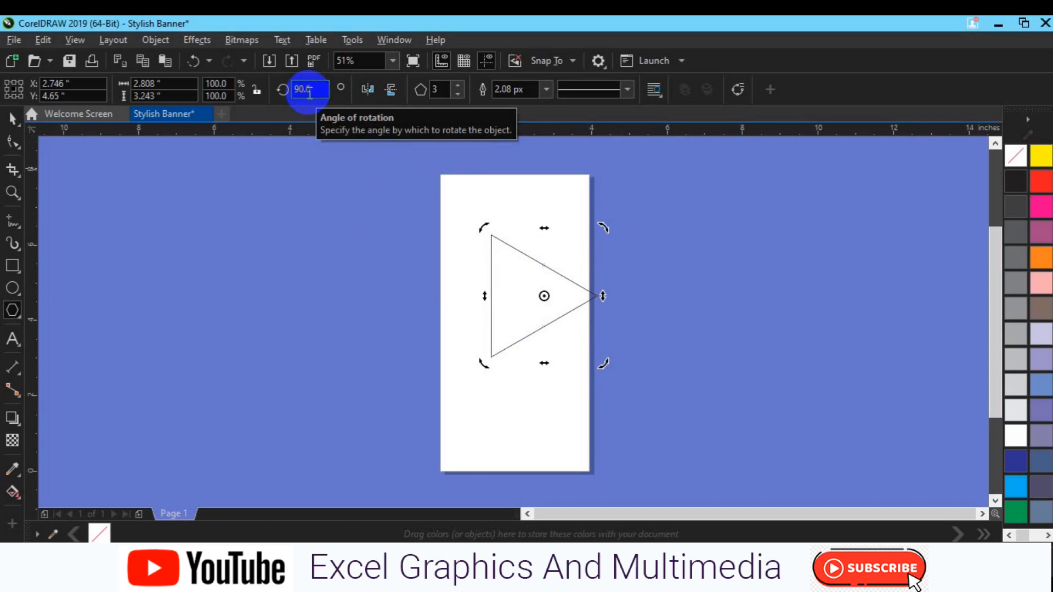
- Move the triangle near the page's left edge and enlarge it to about 2.89 by 3.33 inches
click(17, 139)
click(531, 286)
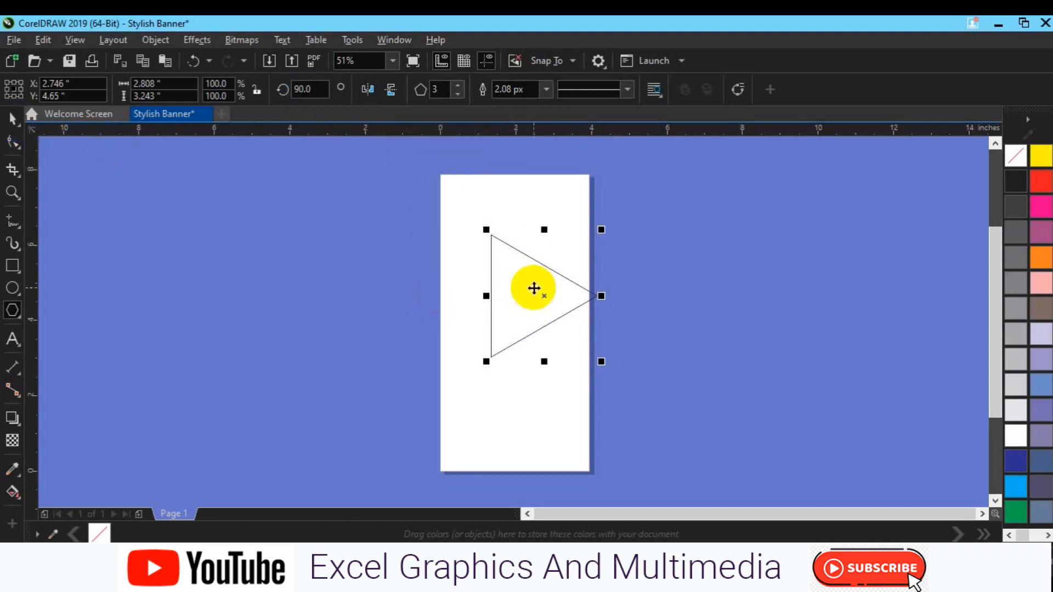
drag(540, 289, 496, 278)
click(633, 290)
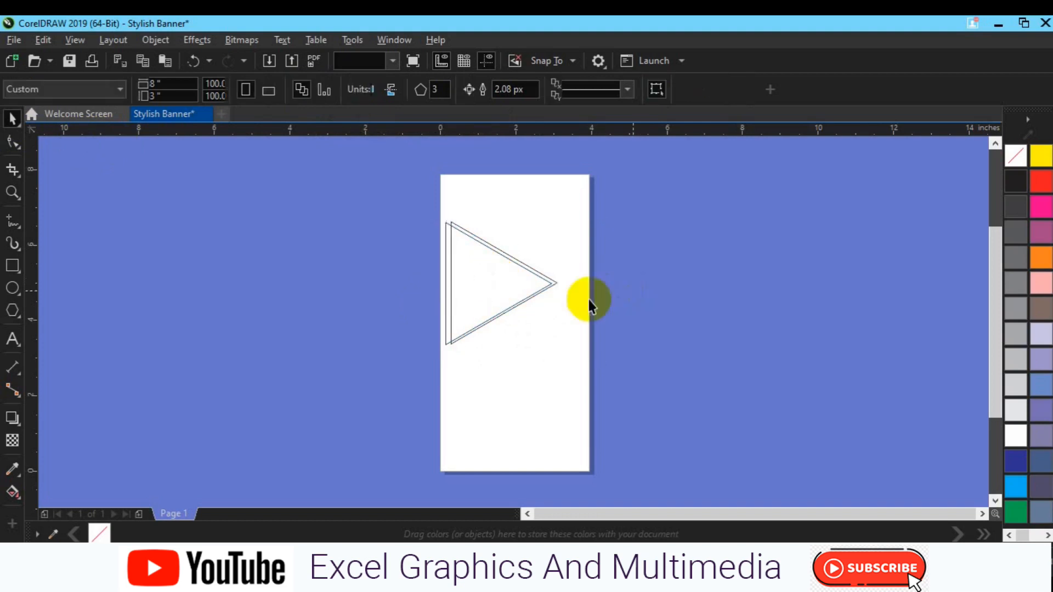
click(477, 292)
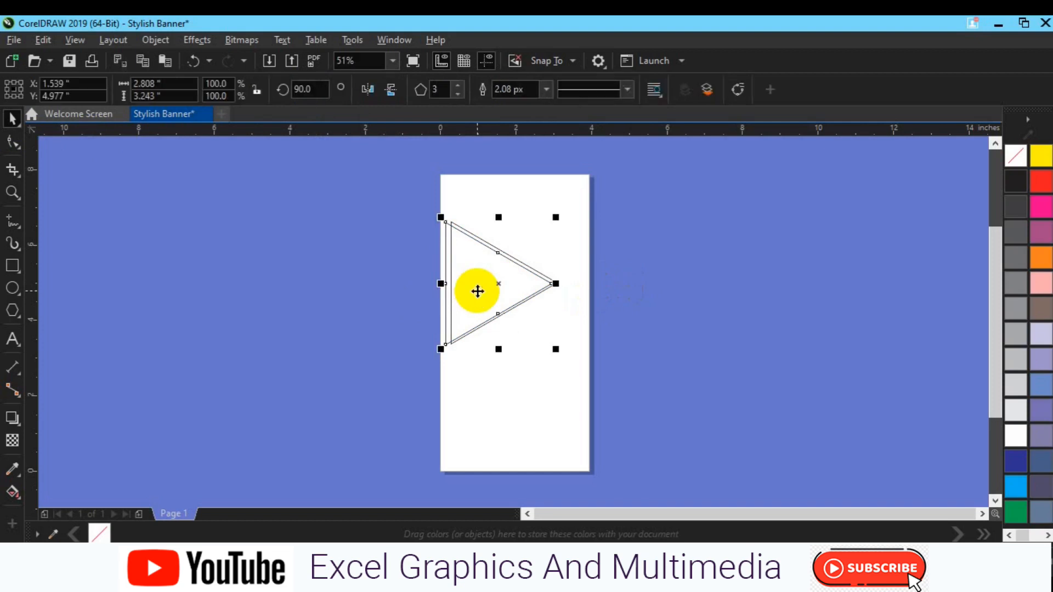
key(ctrl+z)
drag(556, 348, 563, 351)
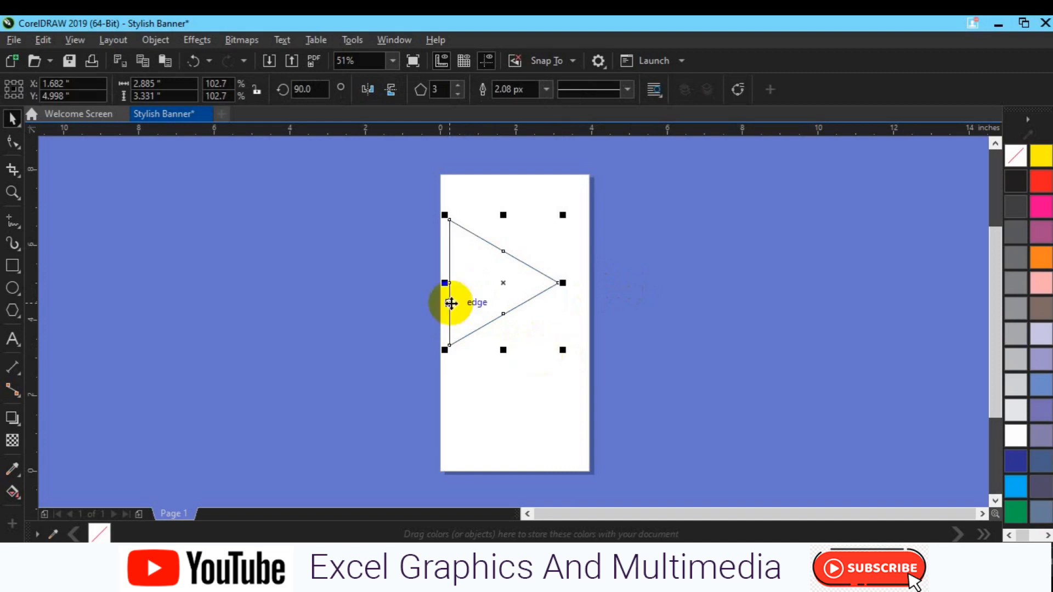
- Create an enlarged concentric copy of the triangle, about 3.24 by 3.74 inches
drag(565, 349, 578, 360)
click(656, 256)
click(507, 298)
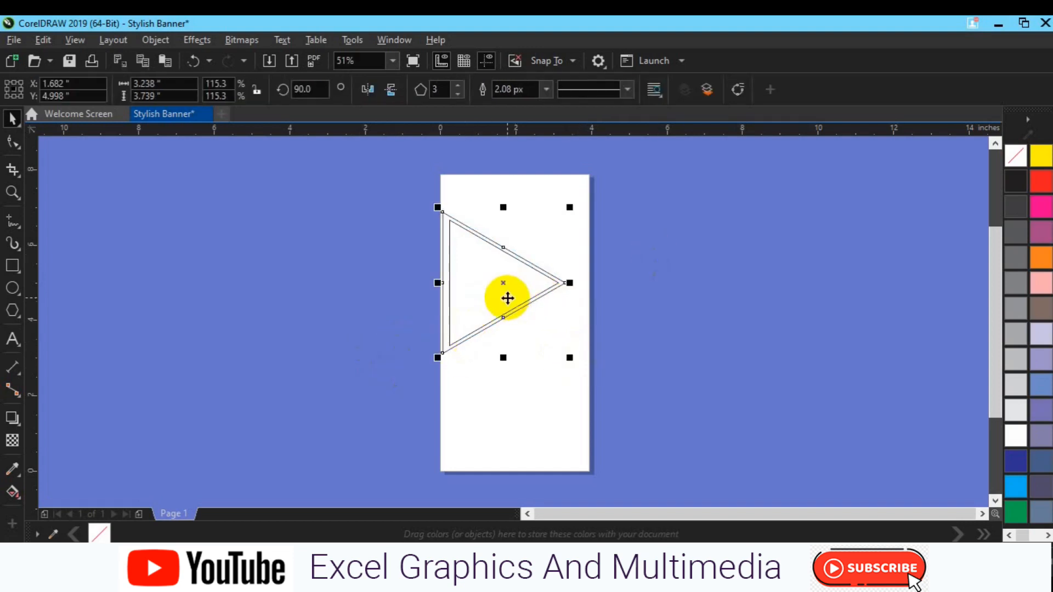
click(407, 345)
click(449, 345)
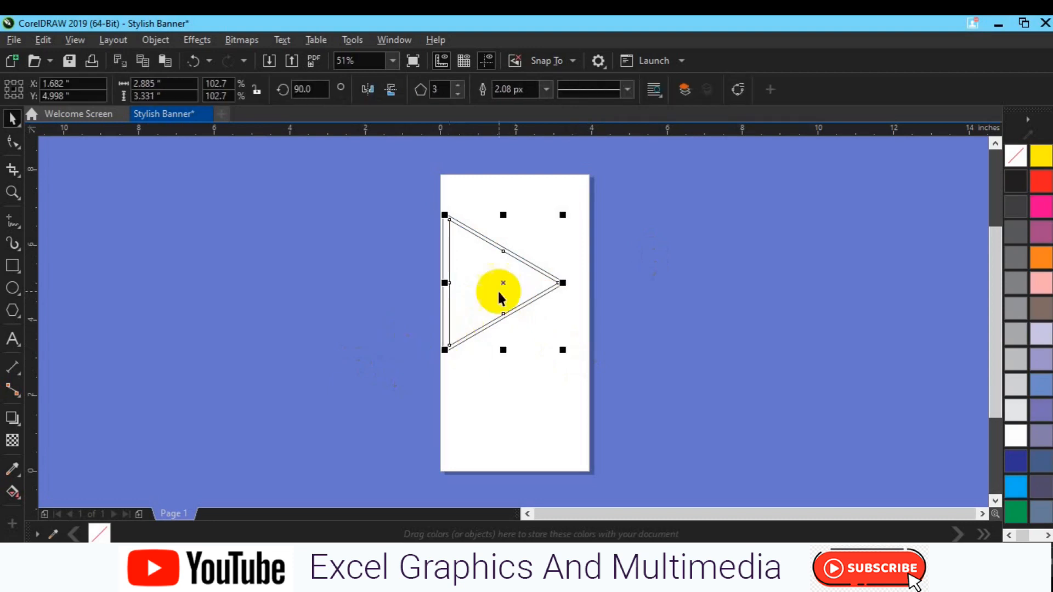
- Place a copy of the outer triangle slightly below and to the right of the original
drag(501, 284, 508, 300)
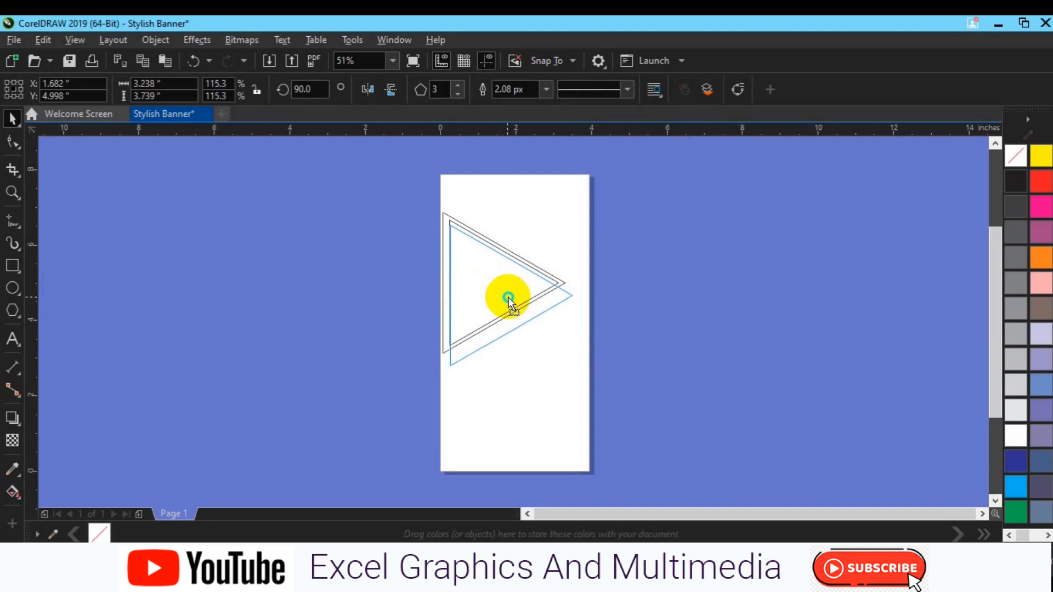
drag(509, 300, 508, 300)
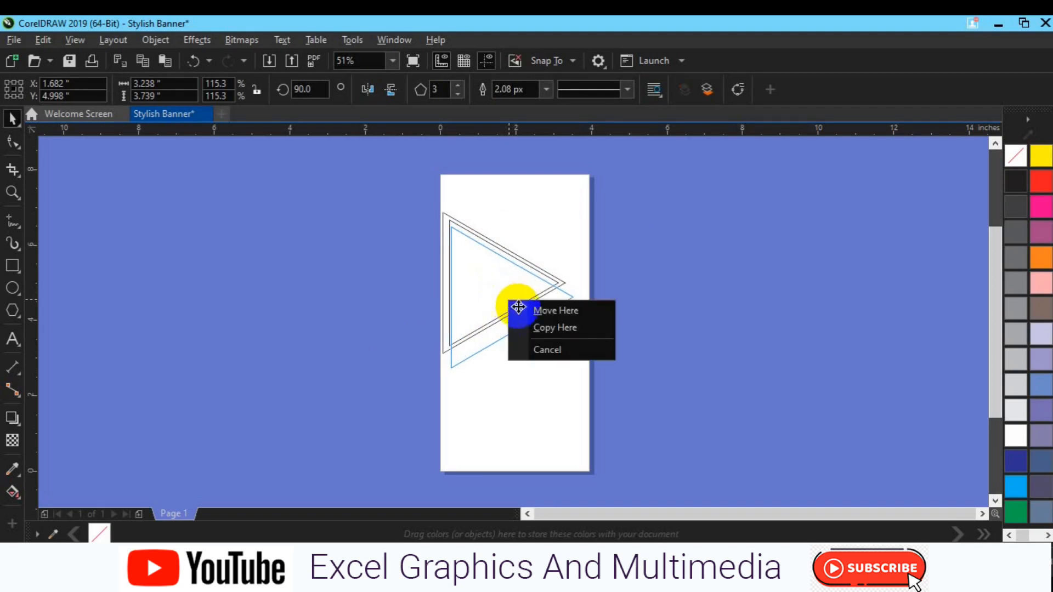
click(539, 328)
key(Escape)
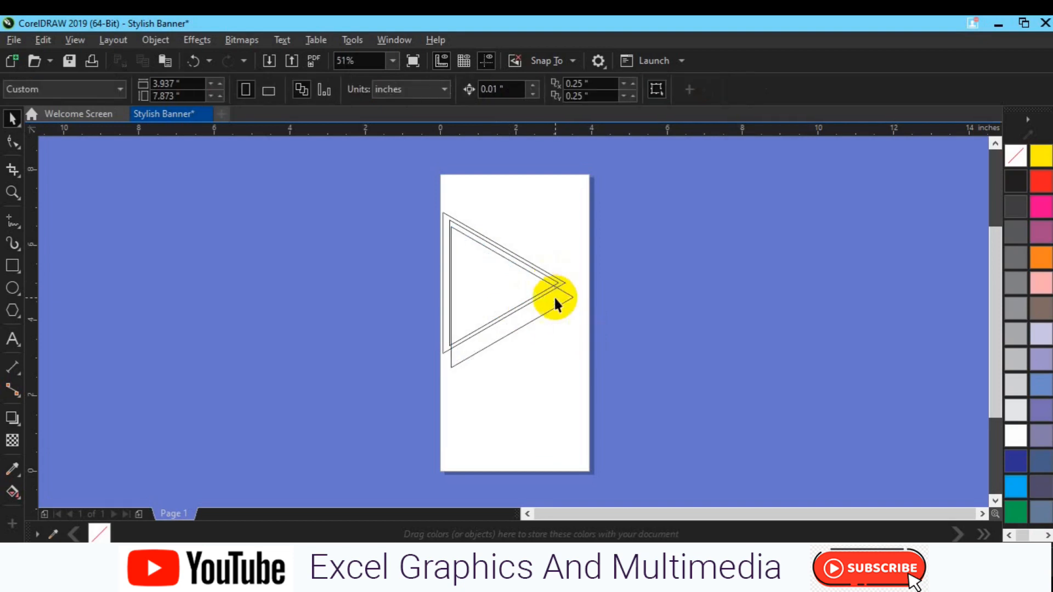
- Align the offset triangle copy's left edge with the left edge of the inner triangle
click(556, 281)
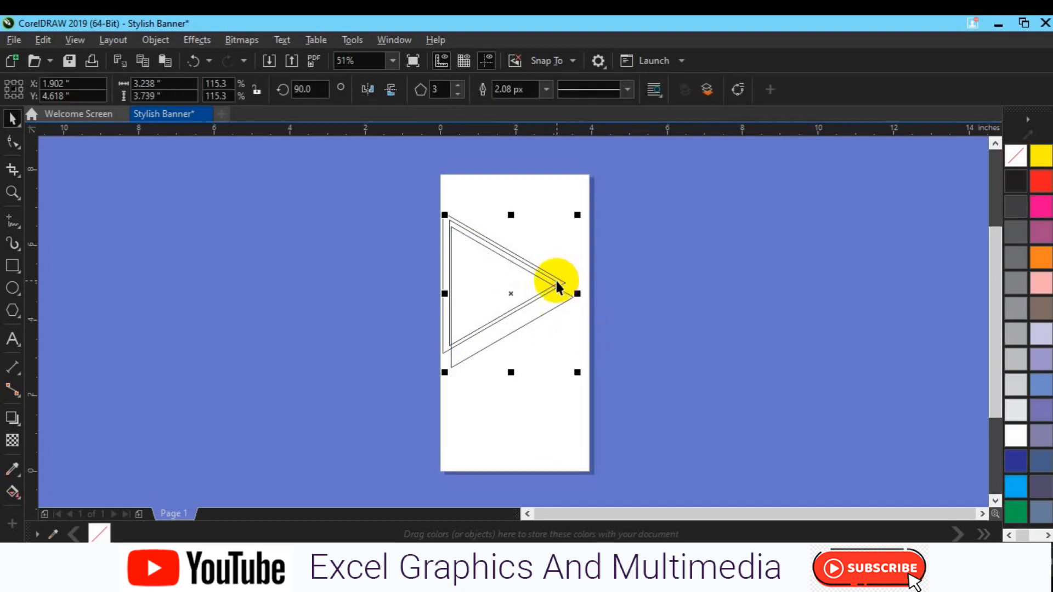
shift+click(555, 279)
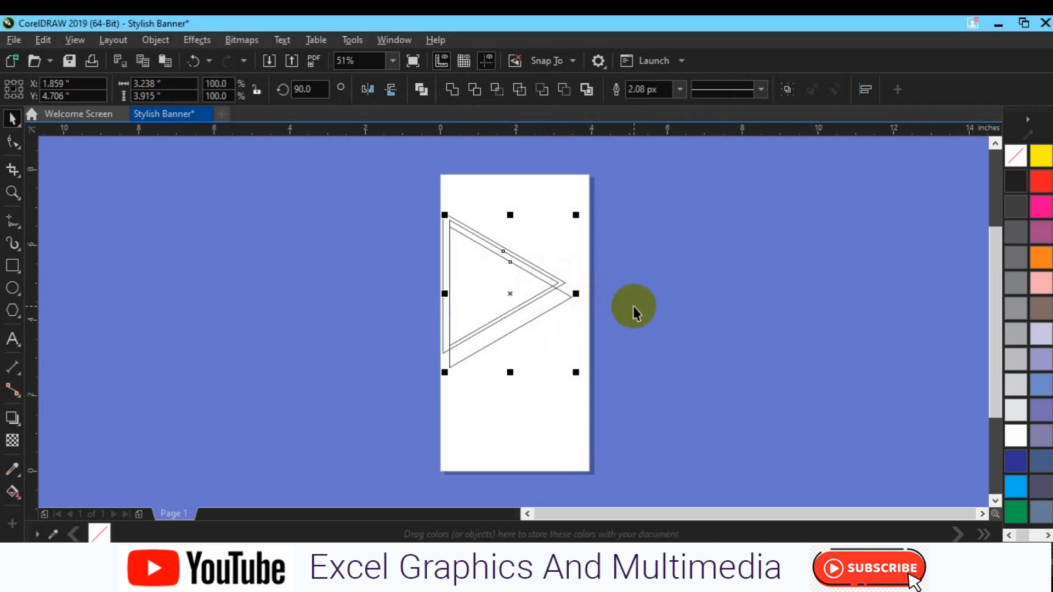
click(573, 313)
click(549, 295)
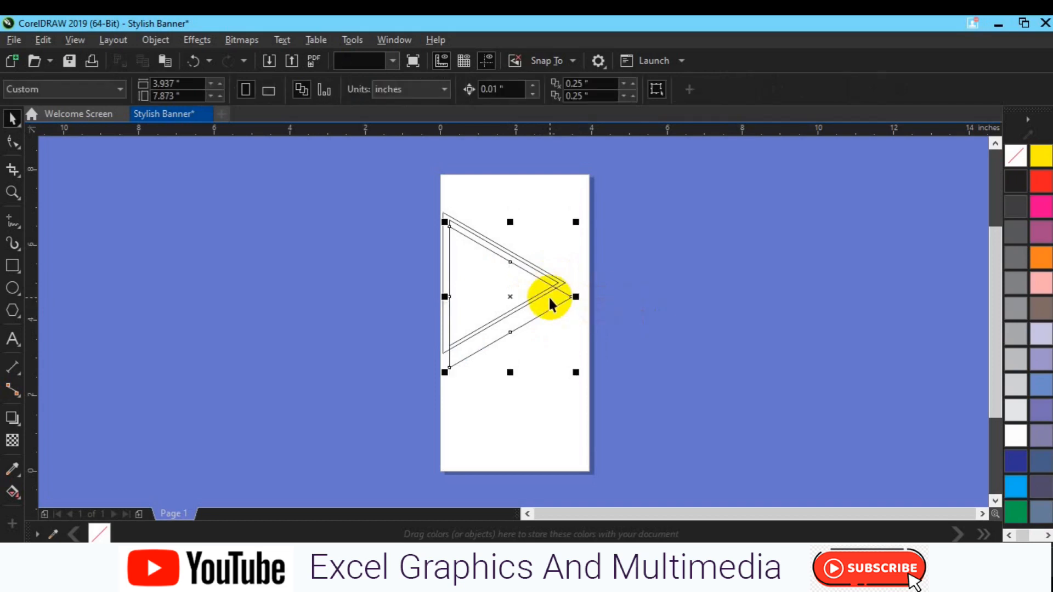
- Convert the offset triangle to curves and reshape its lower edge by raising the right tip and deleting the midpoint node
right_click(508, 293)
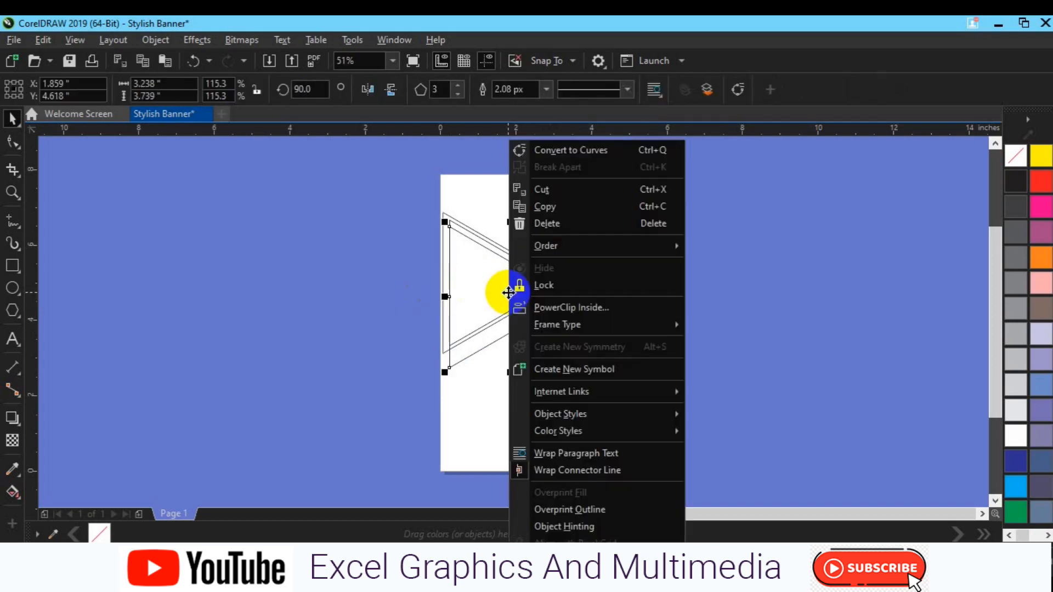
click(574, 153)
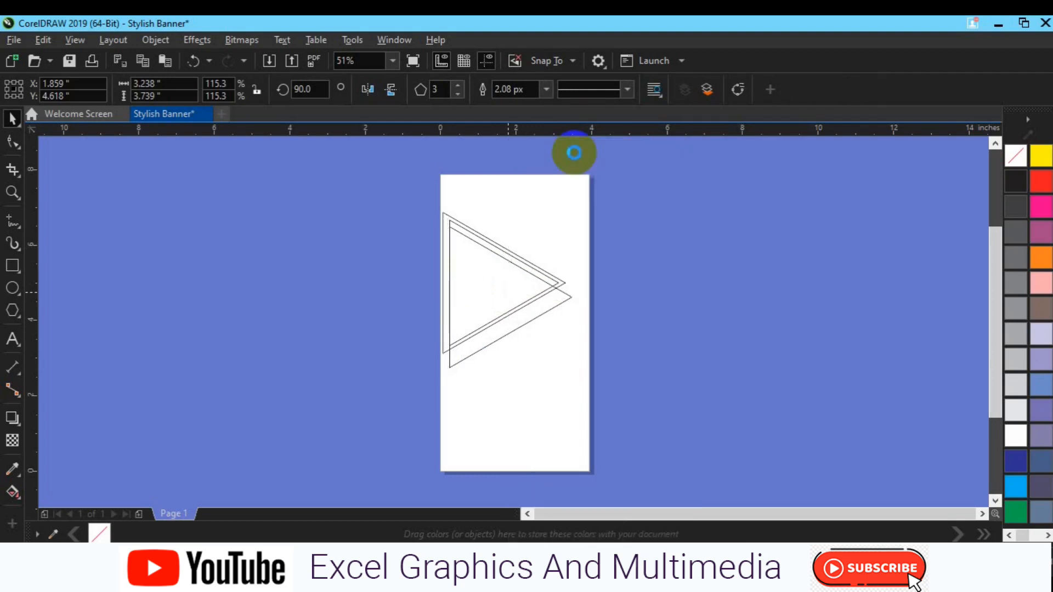
click(17, 145)
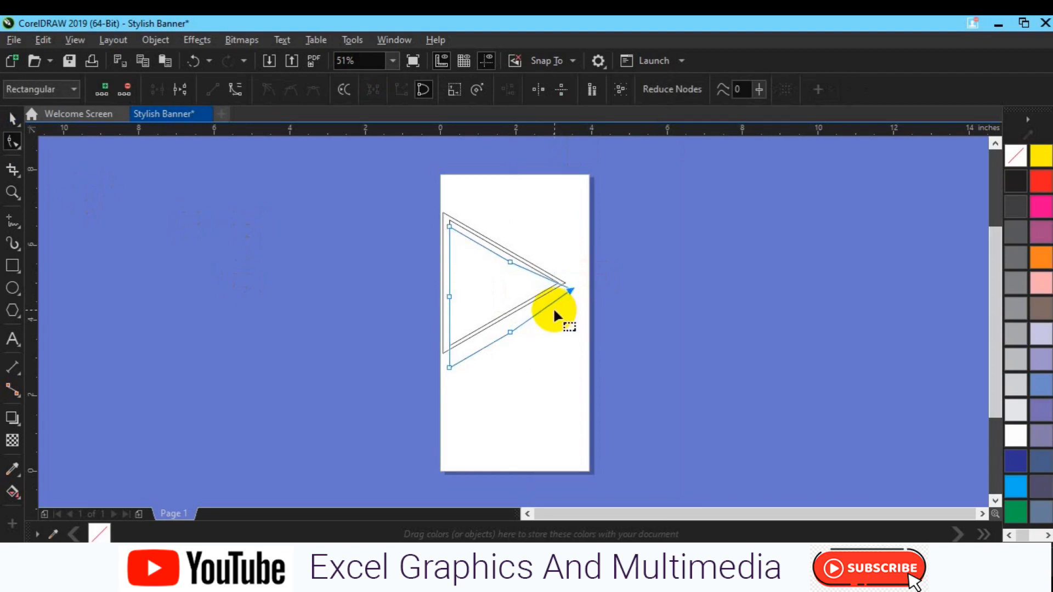
click(519, 333)
key(space)
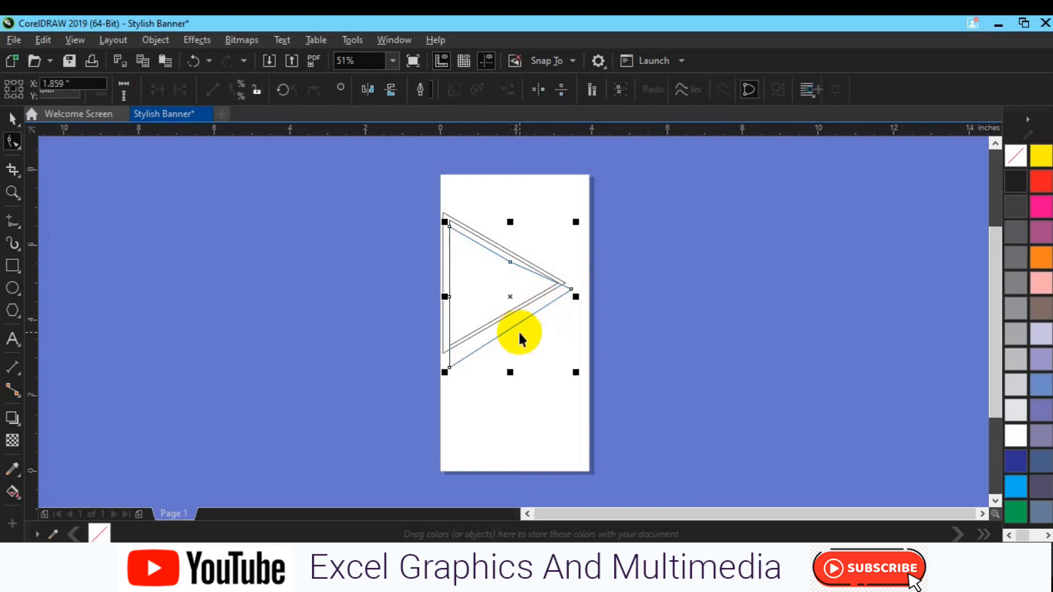
- Nudge the curve triangle's right tip slightly up and right, and delete the midpoint node on its upper edge
scroll(520, 332, up, 2)
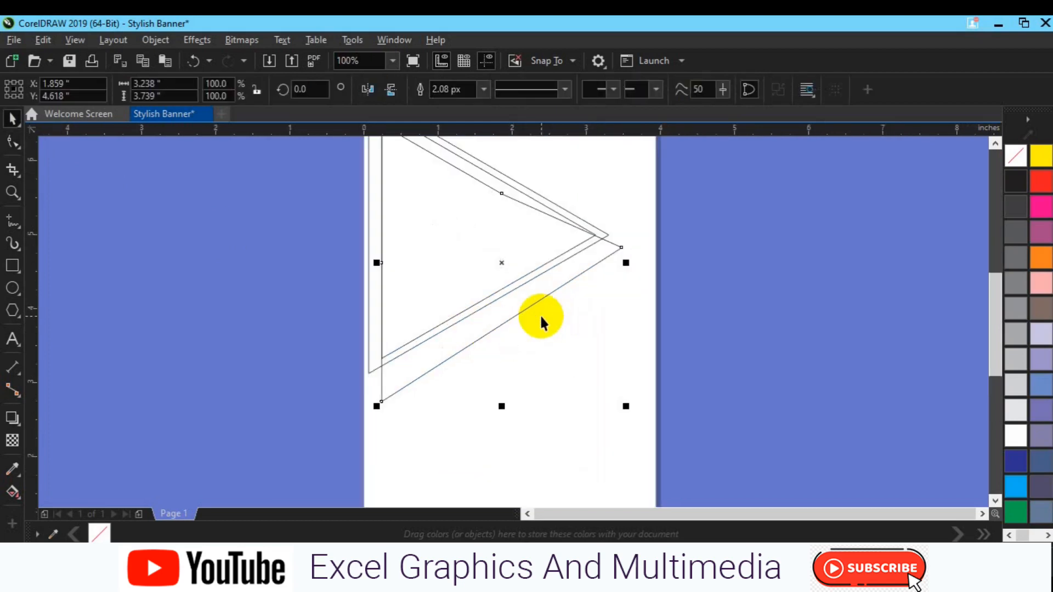
click(16, 143)
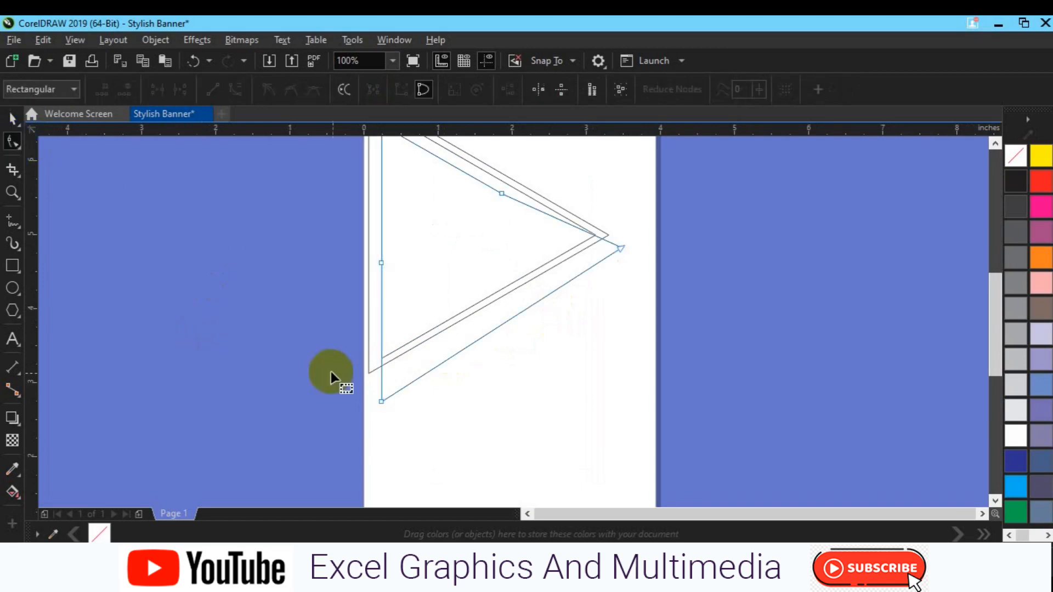
drag(653, 217, 608, 290)
key(Up)
key(Up)
key(Right)
key(Right)
key(Right)
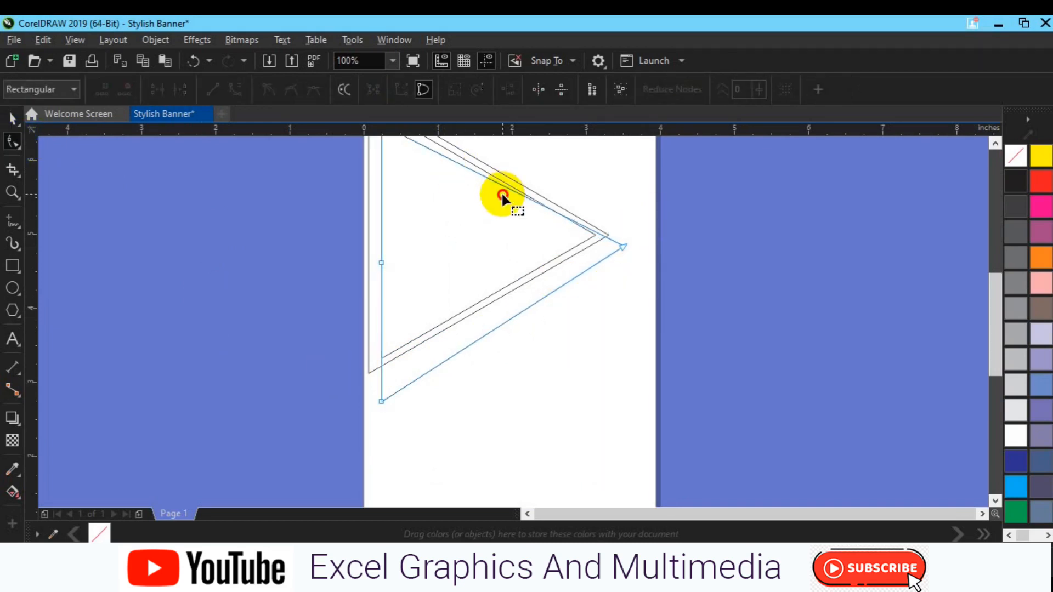
click(756, 272)
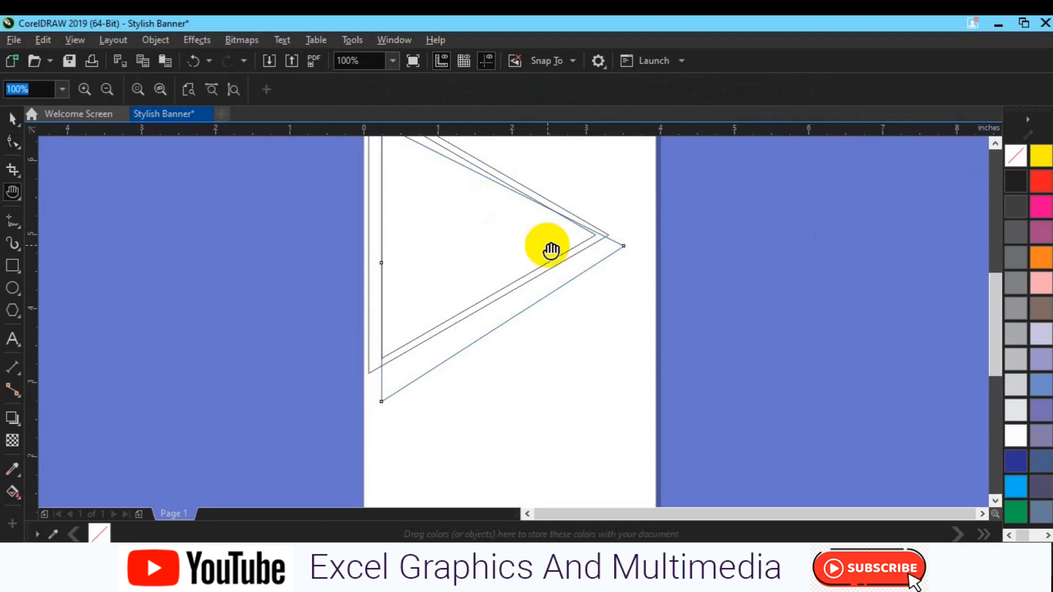
drag(547, 247, 547, 308)
key(space)
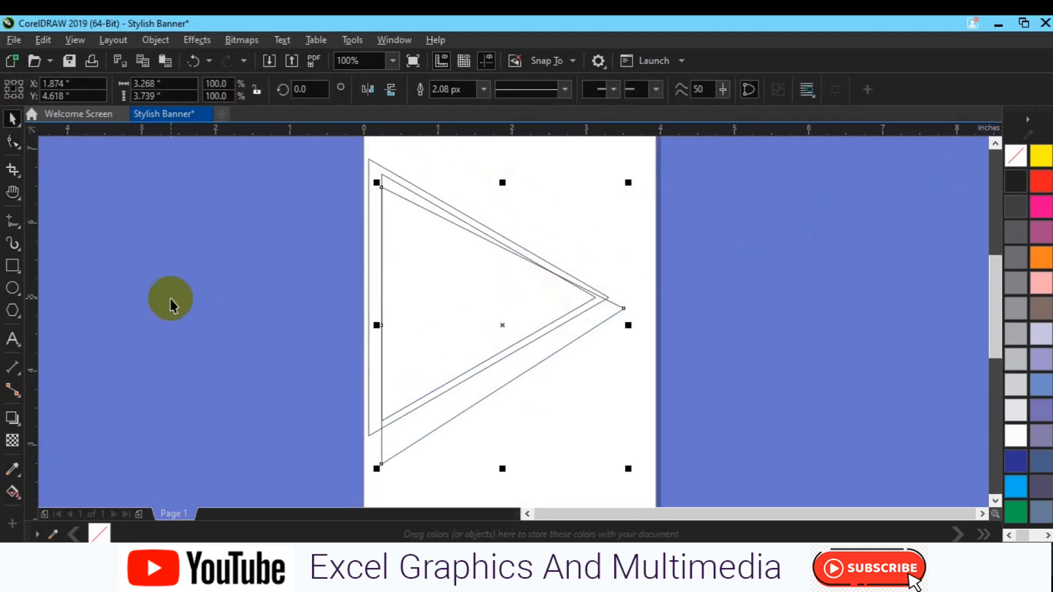
- Nudge the right tip of the offset triangle curve slightly downward
click(15, 145)
drag(651, 274, 610, 329)
key(Down)
key(Down)
key(Down)
key(Down)
key(Down)
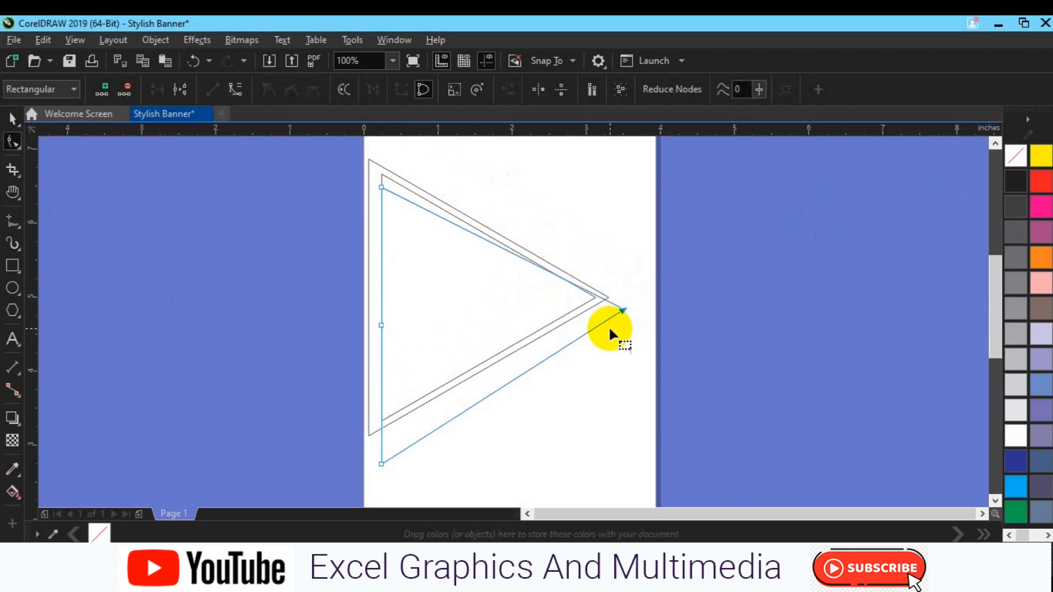
- Raise the offset triangle's top-left node to meet the inner triangle's top corner, so their upper edges coincide
drag(347, 176, 410, 202)
key(Up)
key(Up)
key(Up)
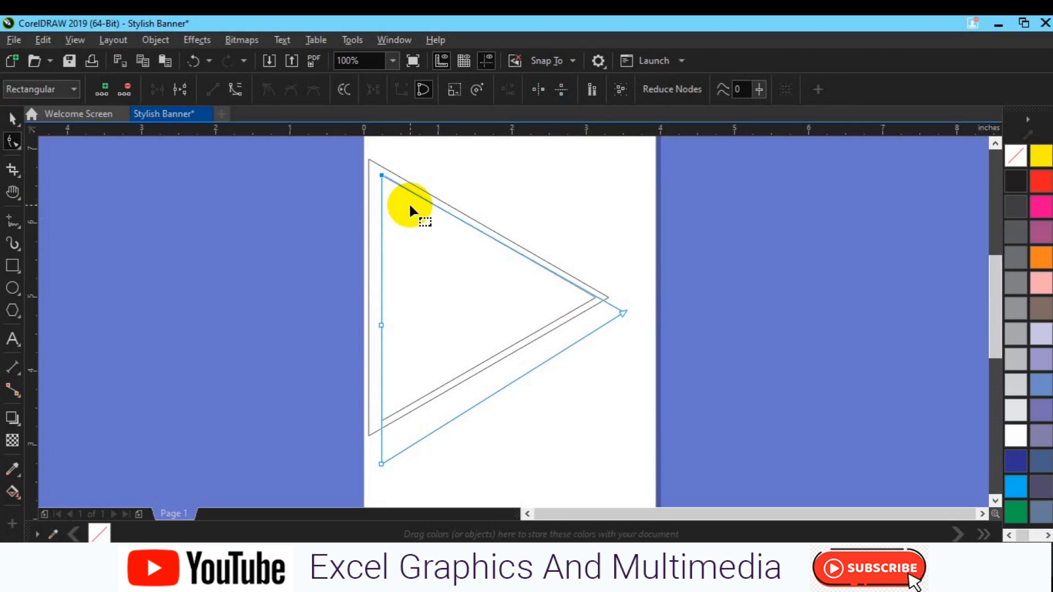
key(space)
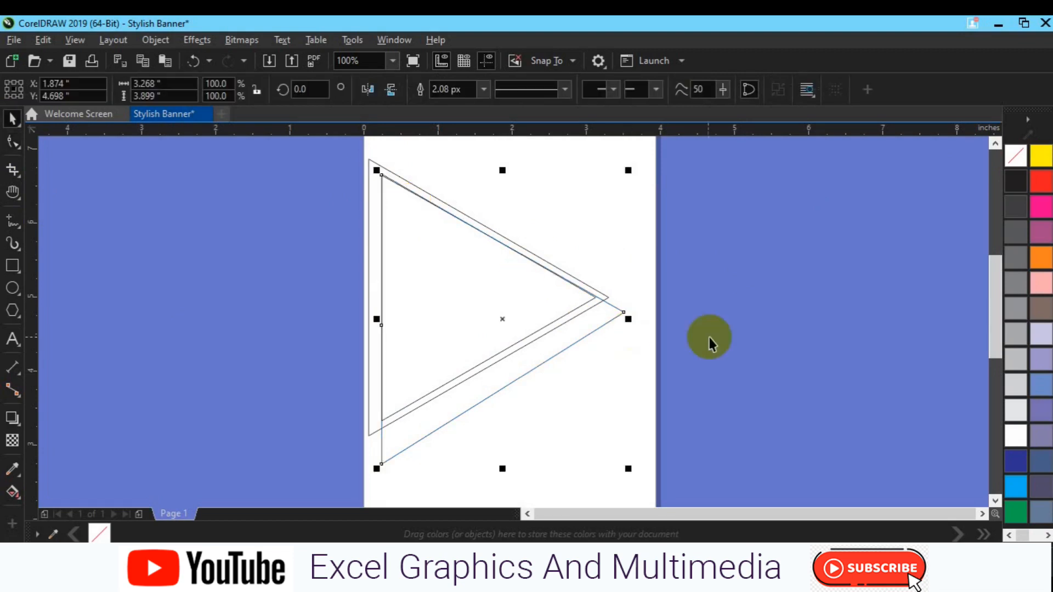
click(568, 314)
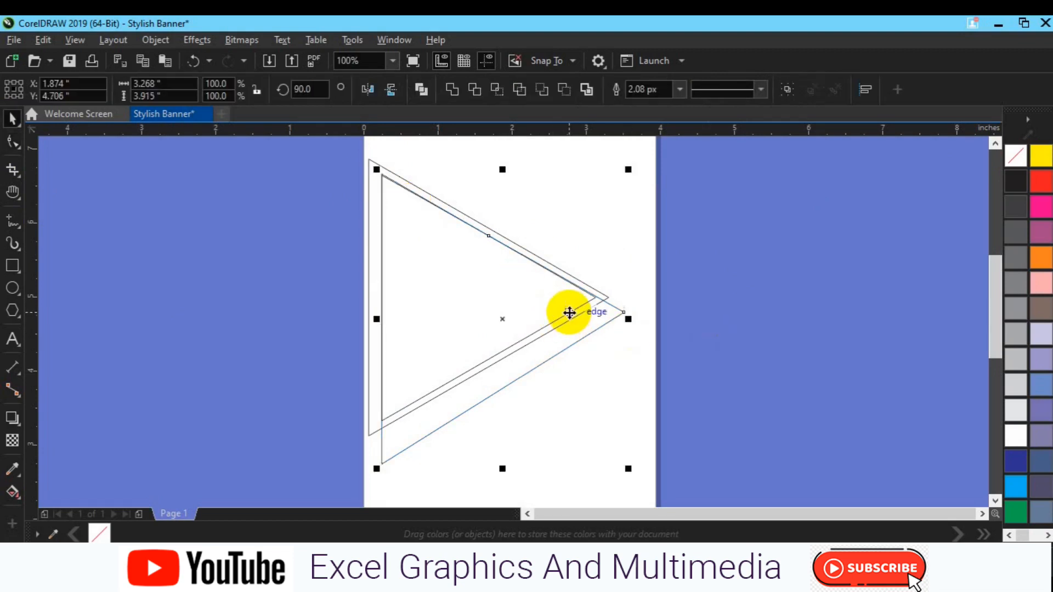
click(712, 303)
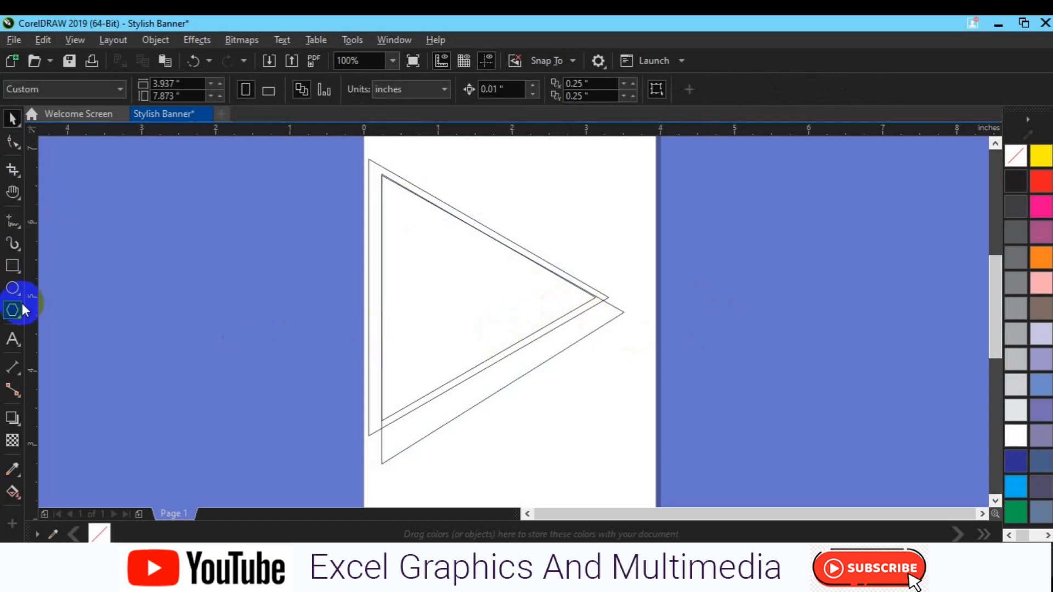
- Draw a short horizontal line about 0.77 inch long beside the page's left edge with the Pen tool
click(11, 226)
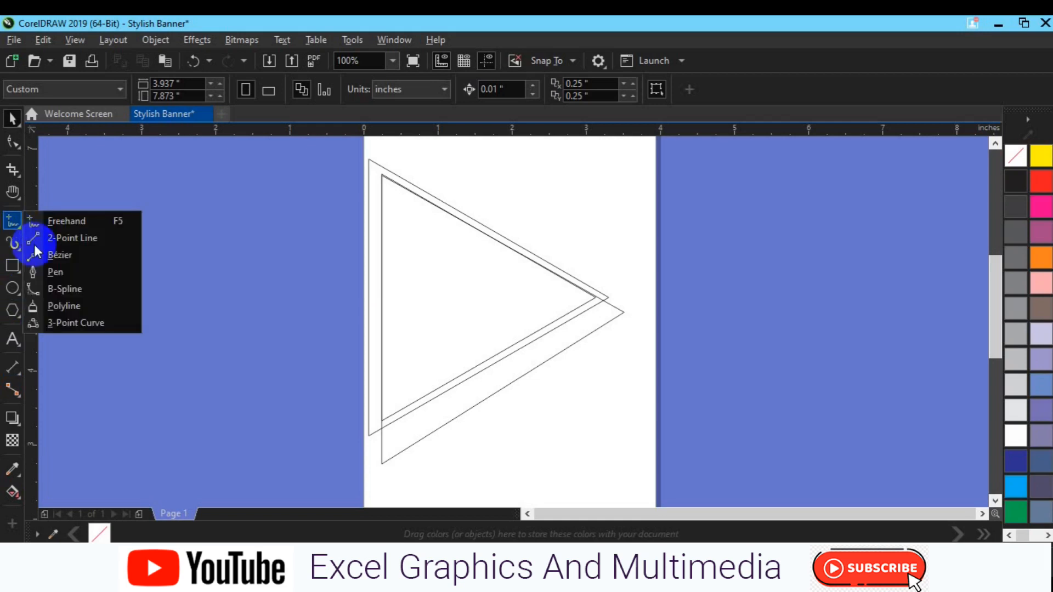
click(55, 274)
click(221, 290)
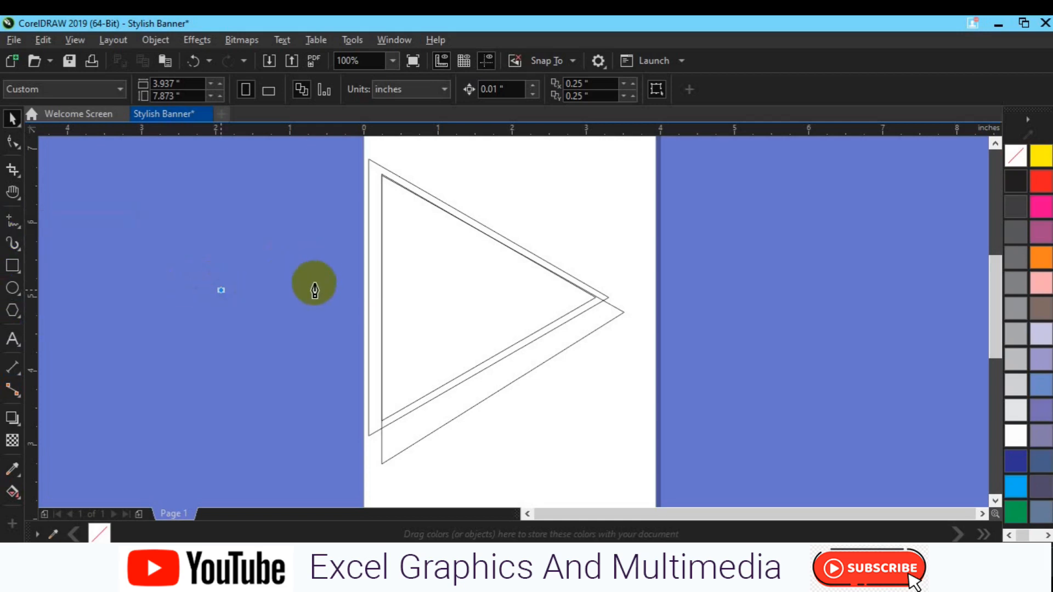
double_click(283, 290)
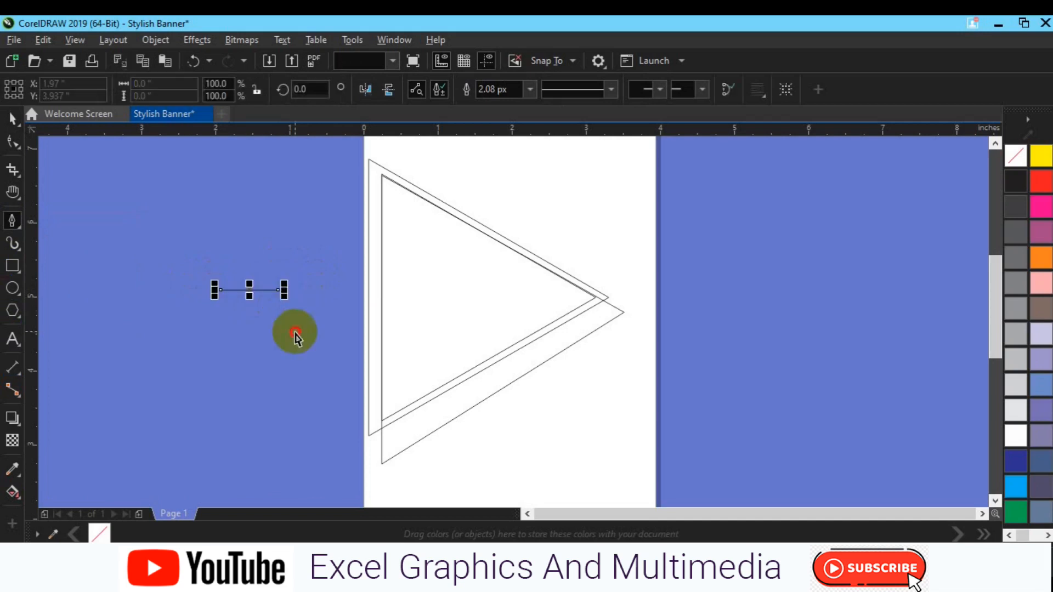
key(space)
click(295, 333)
click(237, 289)
click(237, 290)
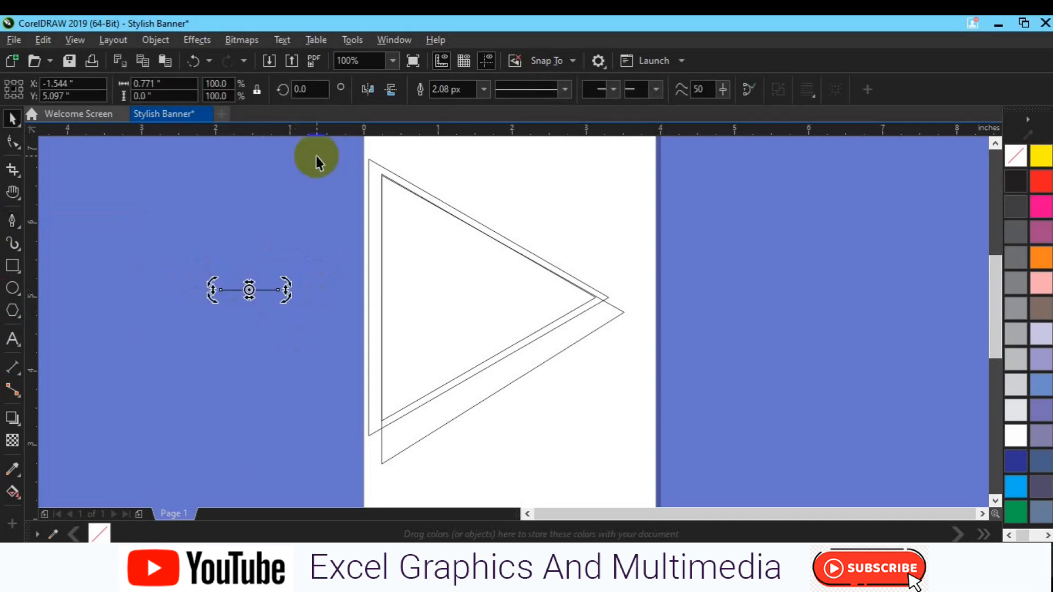
- Rotate the short line by 45 degrees, place it across the triangles' left edges and mirror it vertically to slope down to the right
click(303, 89)
text(4)
text(5)
key(Return)
click(252, 254)
click(250, 290)
drag(250, 290, 373, 270)
click(387, 94)
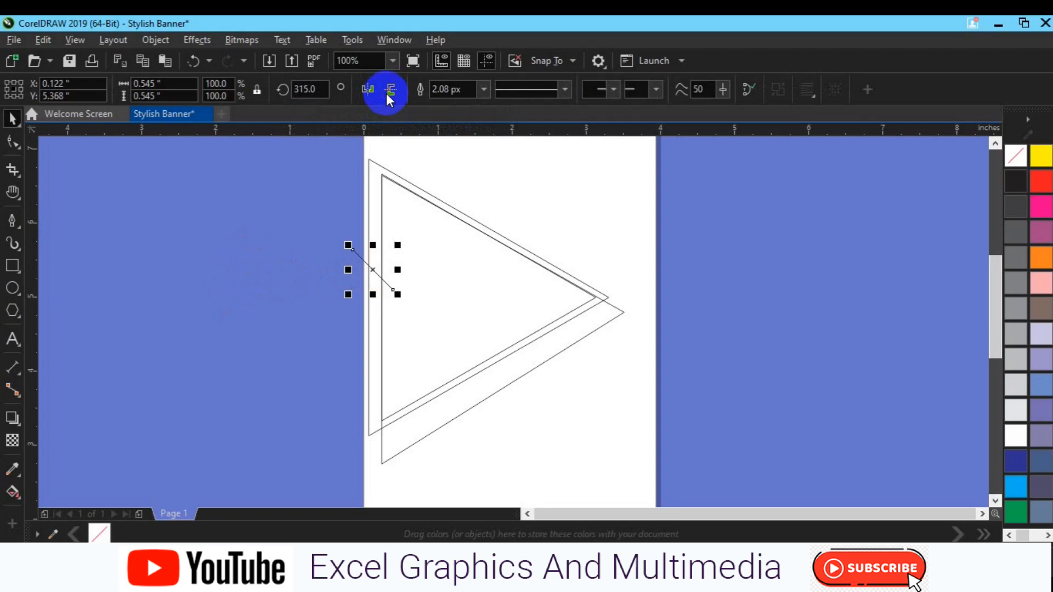
- Copy the diagonal line lower along the triangles' left edges and mirror the copy vertically
drag(372, 272, 367, 365)
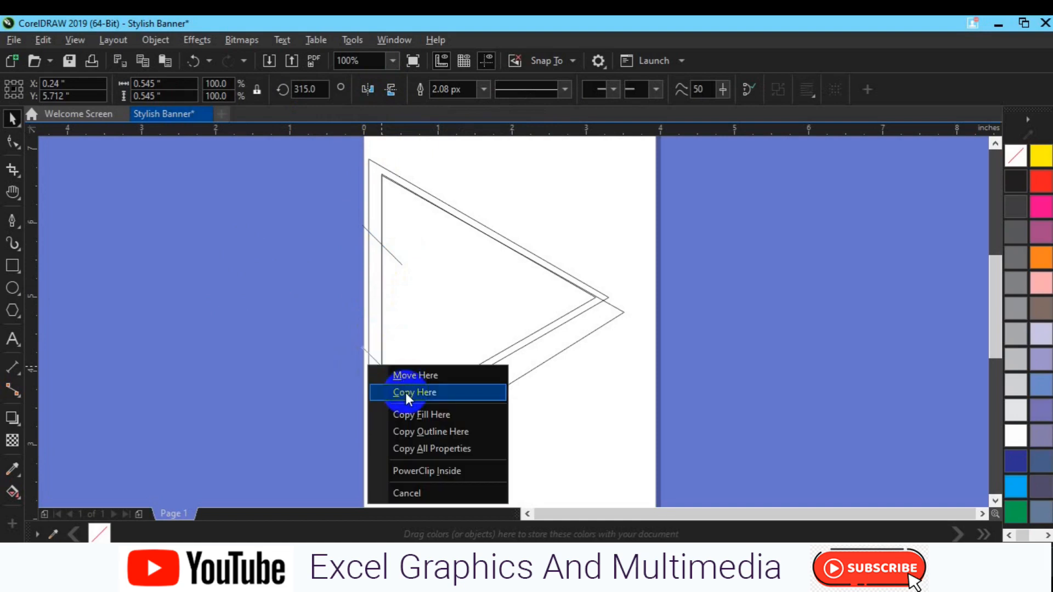
click(406, 394)
click(391, 90)
click(731, 342)
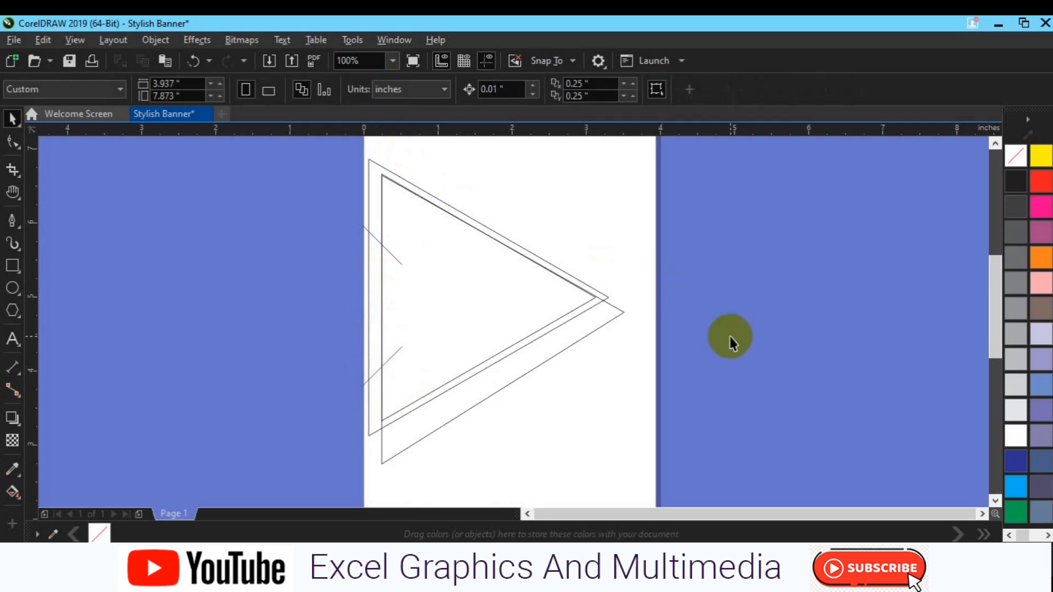
- Smart Fill the strip between the two diagonal lines and the band below the triangles with black and no outline
click(14, 493)
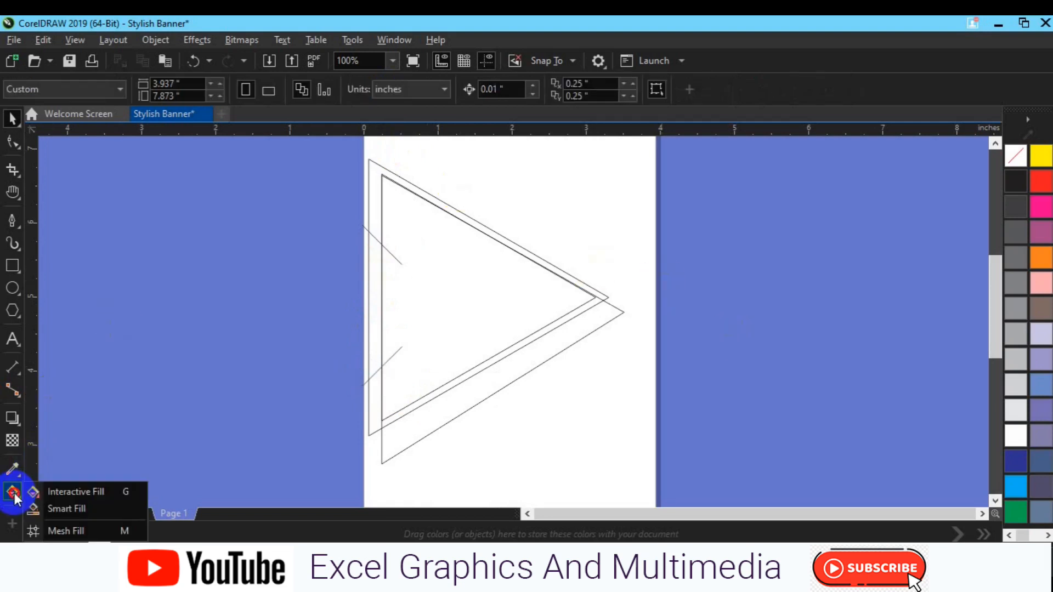
click(61, 509)
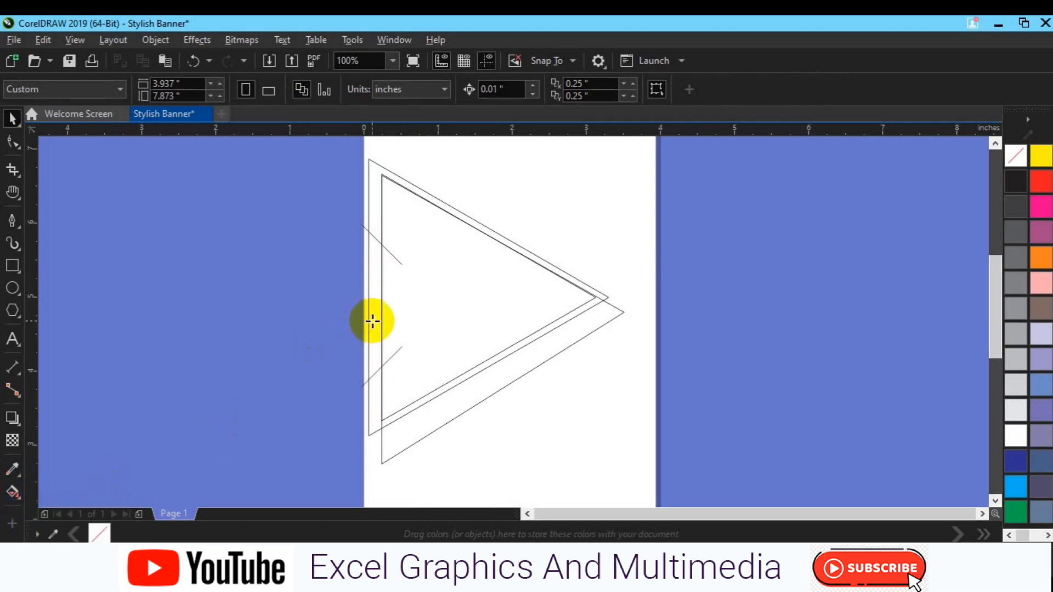
click(371, 319)
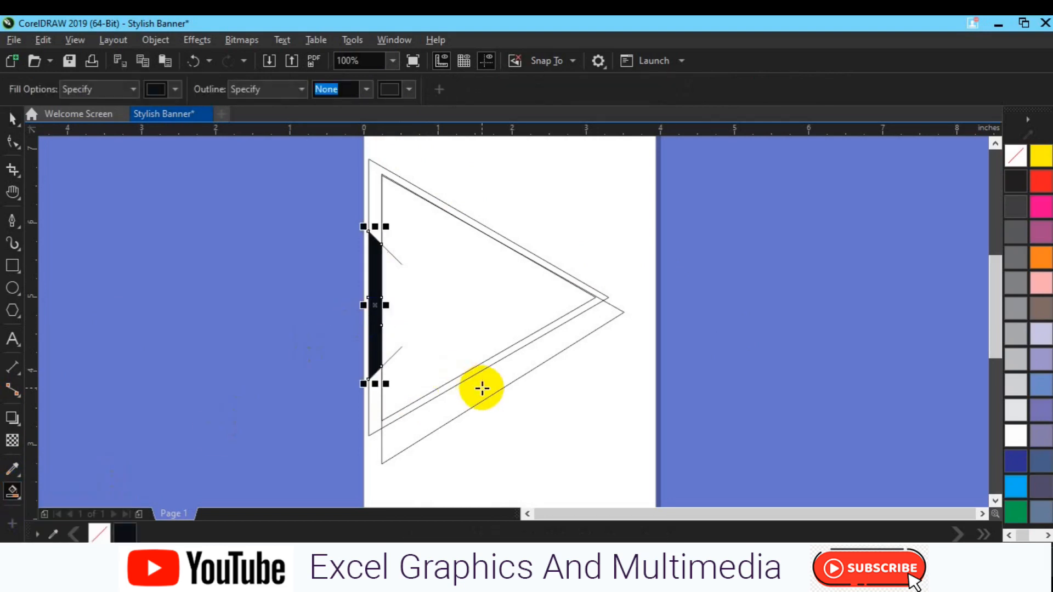
click(479, 386)
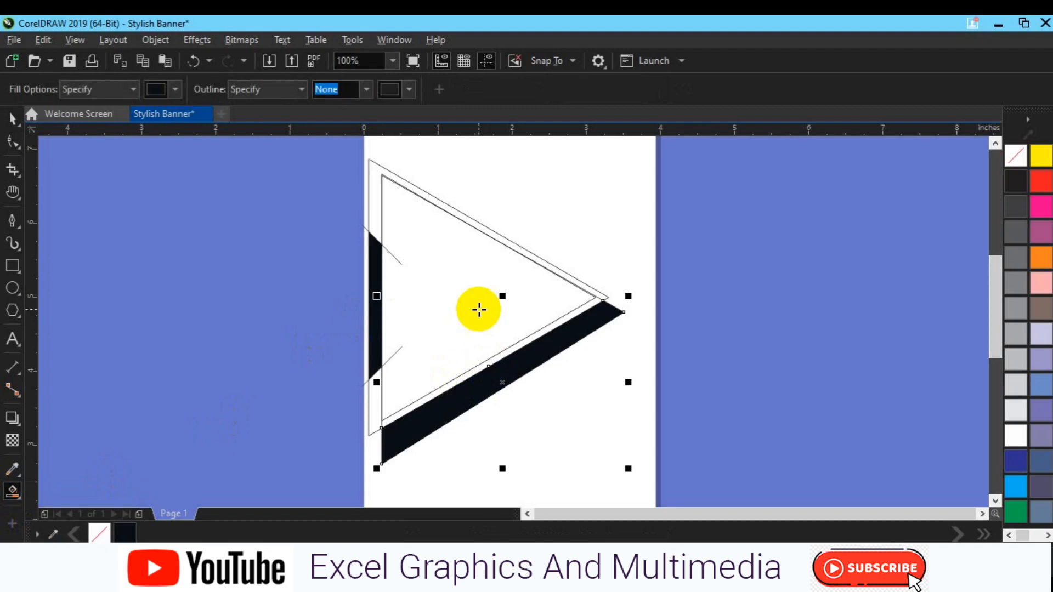
key(space)
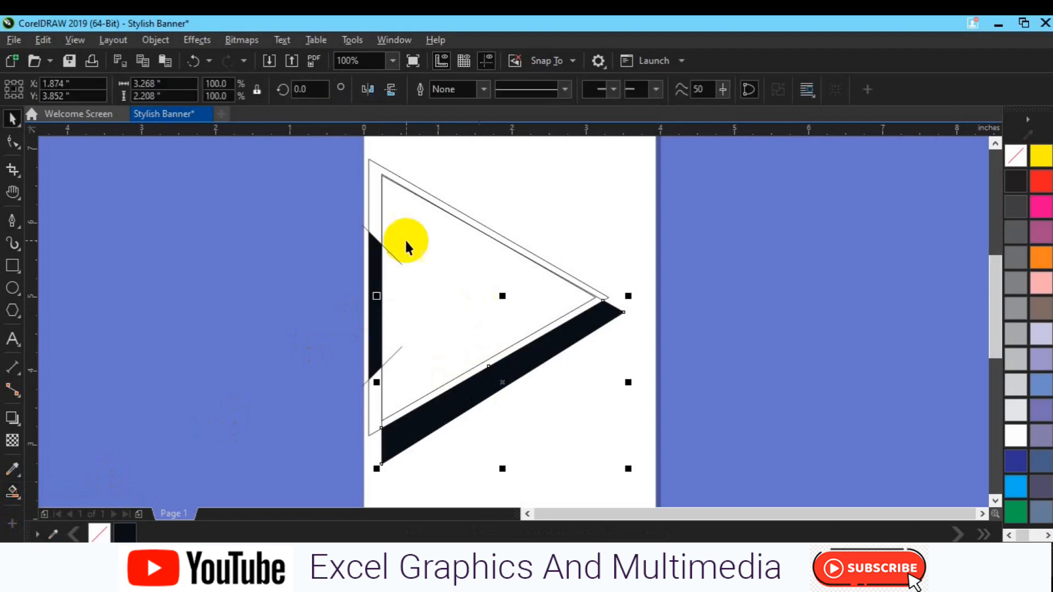
- Delete the two diagonal guide lines crossing the triangles' left edges
click(397, 258)
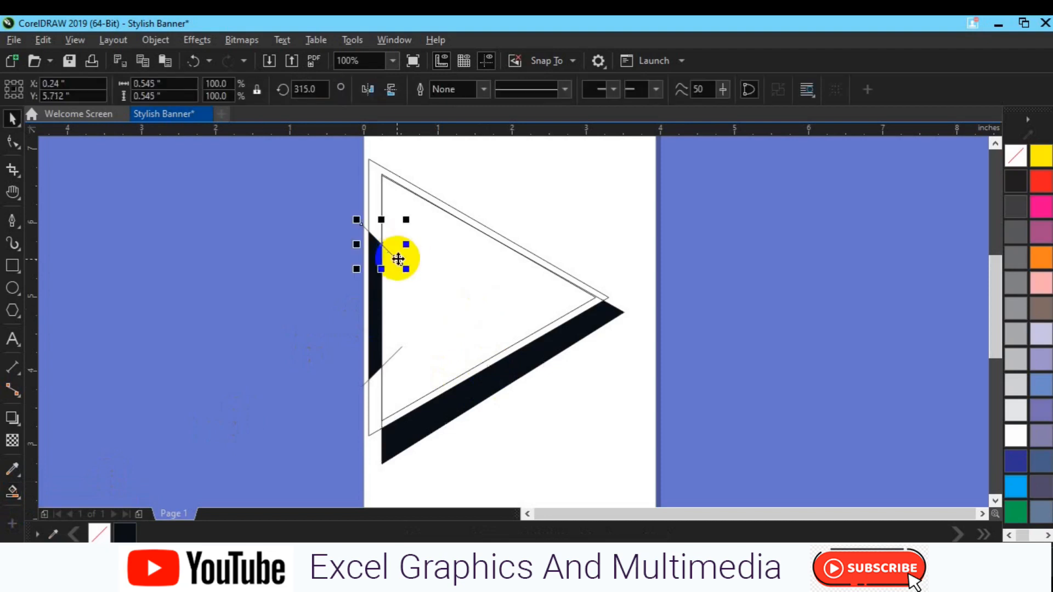
click(397, 347)
key(Delete)
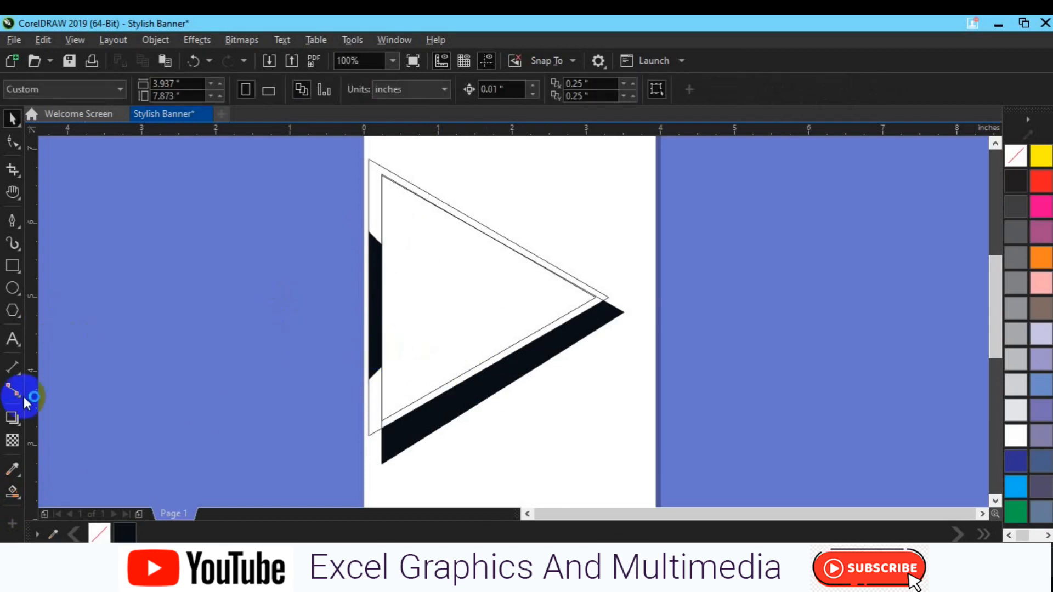
- Smart Fill the inner triangle and recolor the new shape medium gray
click(12, 491)
click(58, 505)
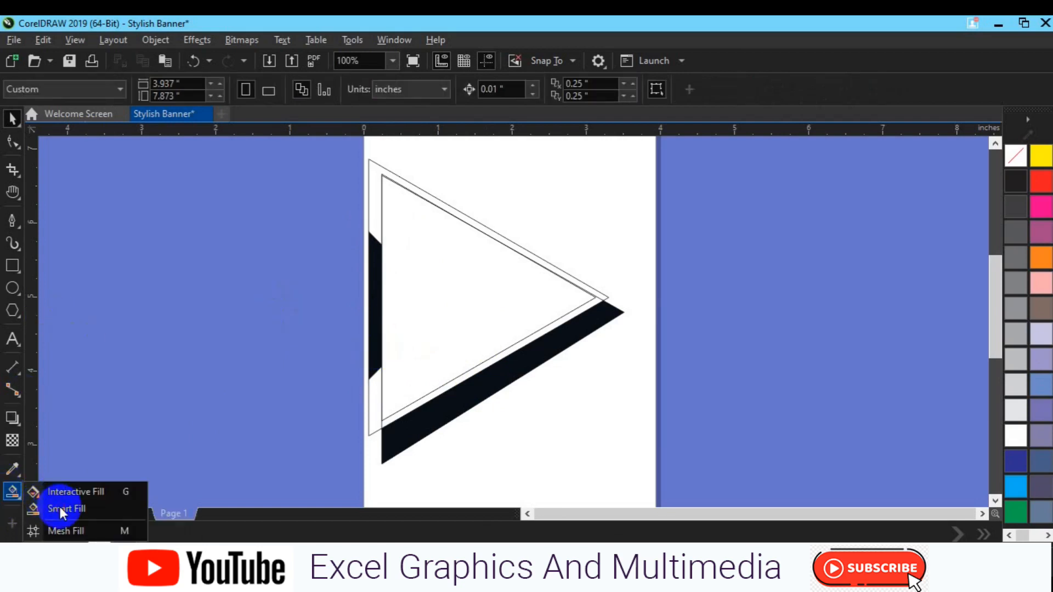
click(419, 301)
click(1023, 316)
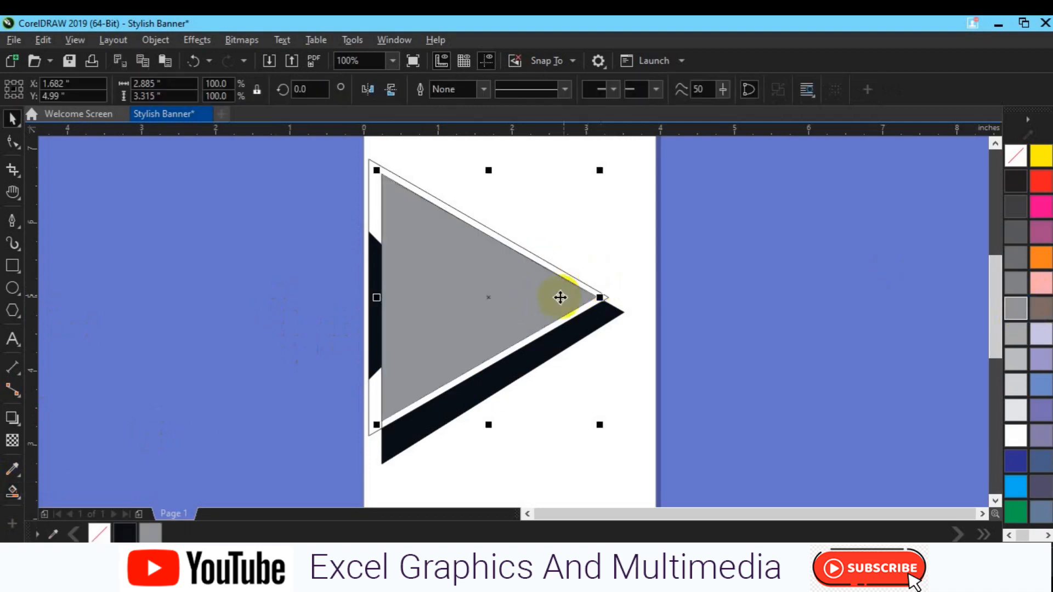
- Group all the triangle artwork, duplicate the group and mirror the copy vertically
scroll(521, 290, down, 2)
drag(396, 209, 584, 393)
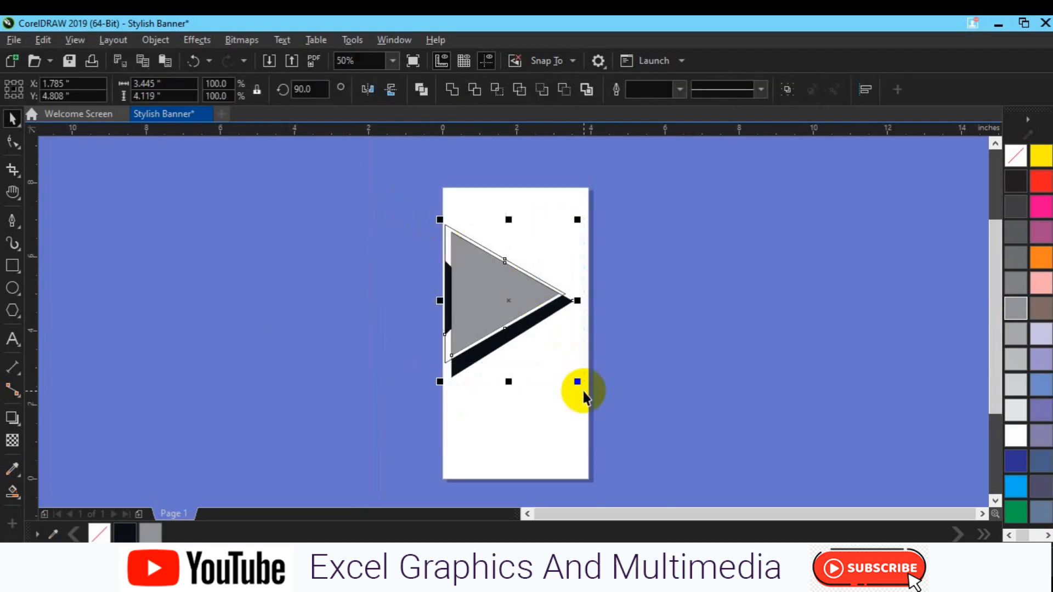
click(520, 346)
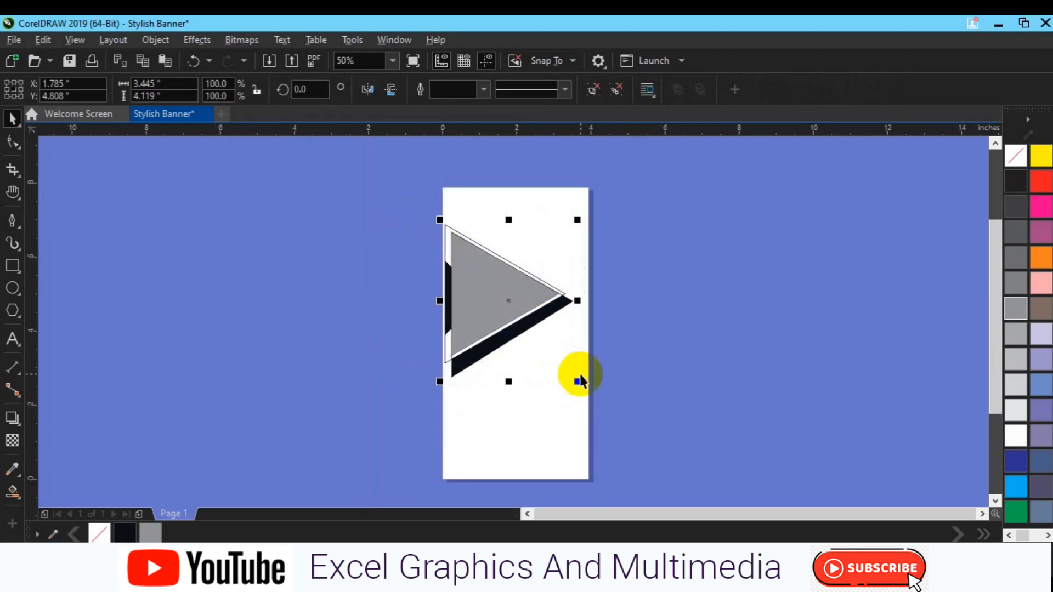
key(ctrl+d)
click(391, 90)
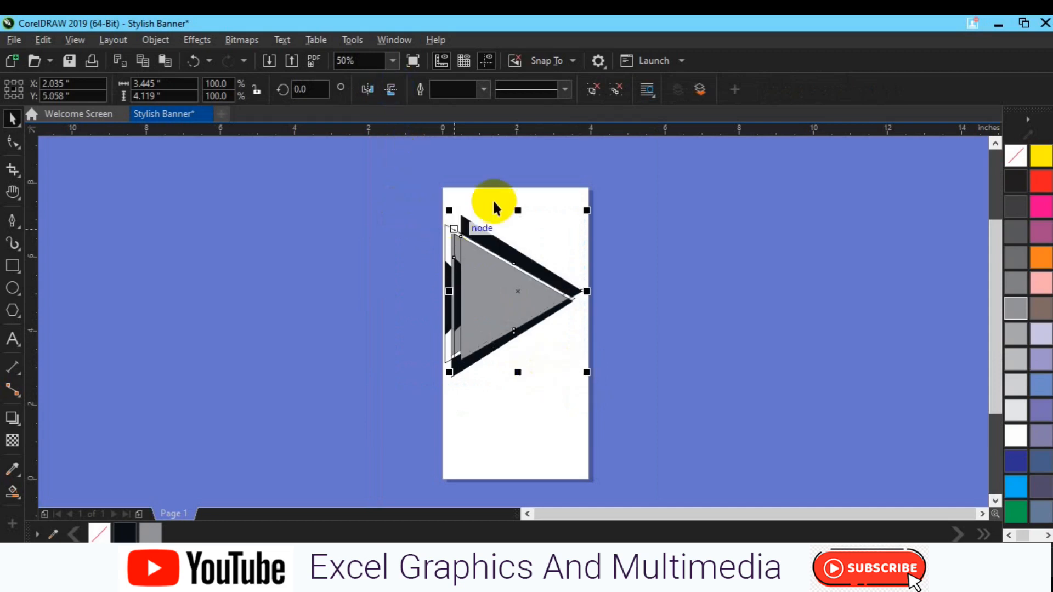
- Create a page-sized rectangle and align the top of the duplicated triangle group with its upper edge
click(11, 267)
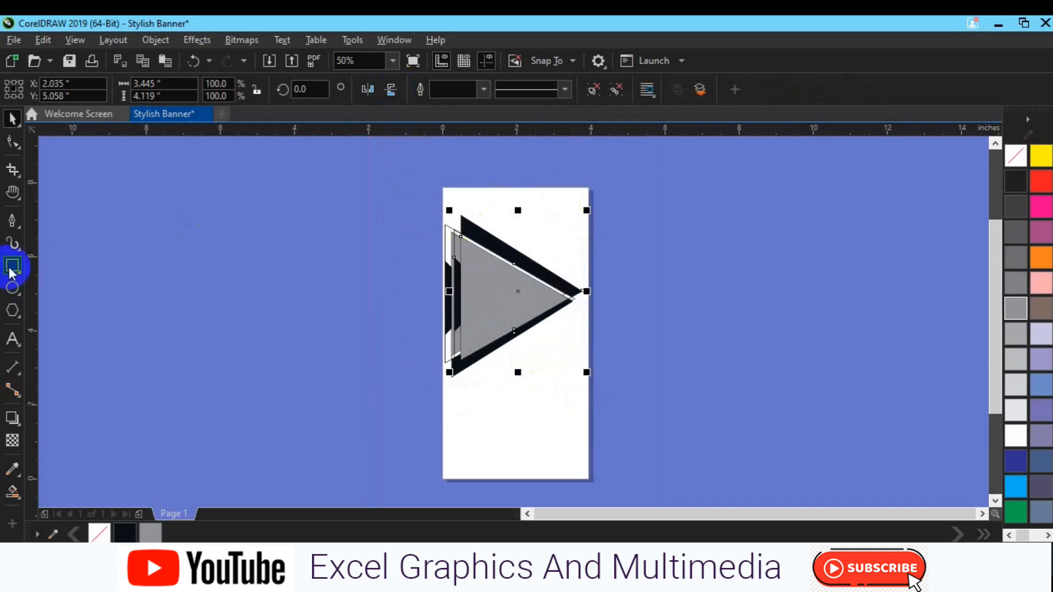
double_click(12, 269)
key(space)
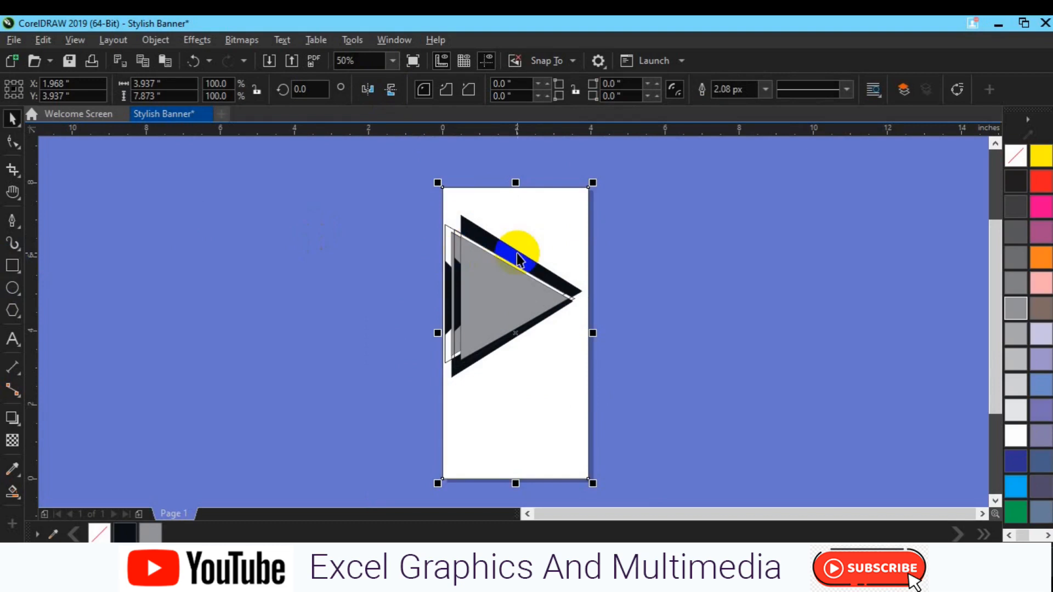
shift+click(550, 200)
key(t)
click(665, 247)
- Mirror the duplicated triangle group horizontally and align it with the page rectangle's right edge
click(515, 255)
click(366, 89)
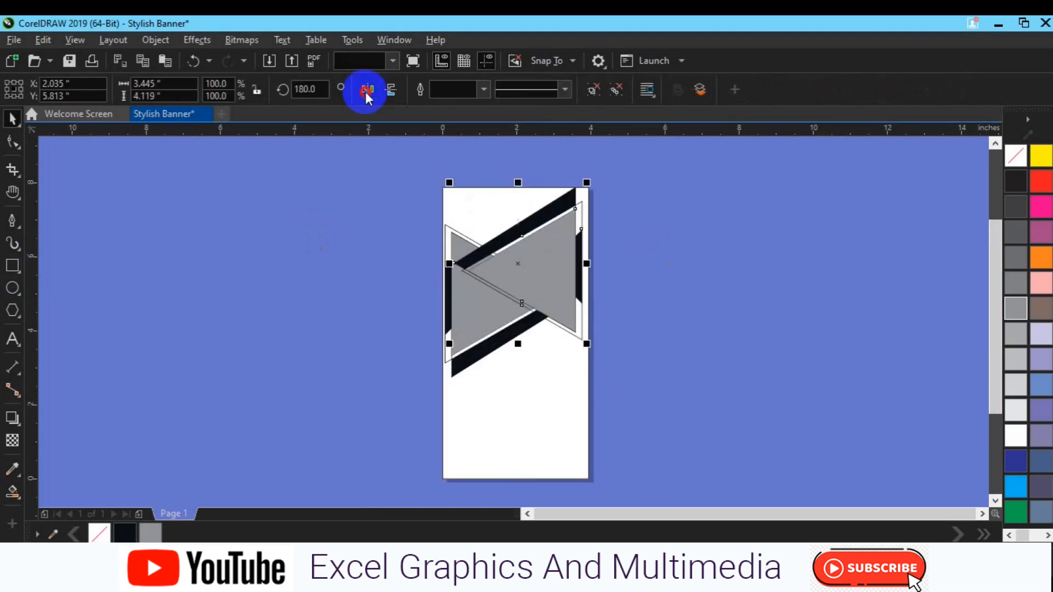
shift+click(522, 364)
key(r)
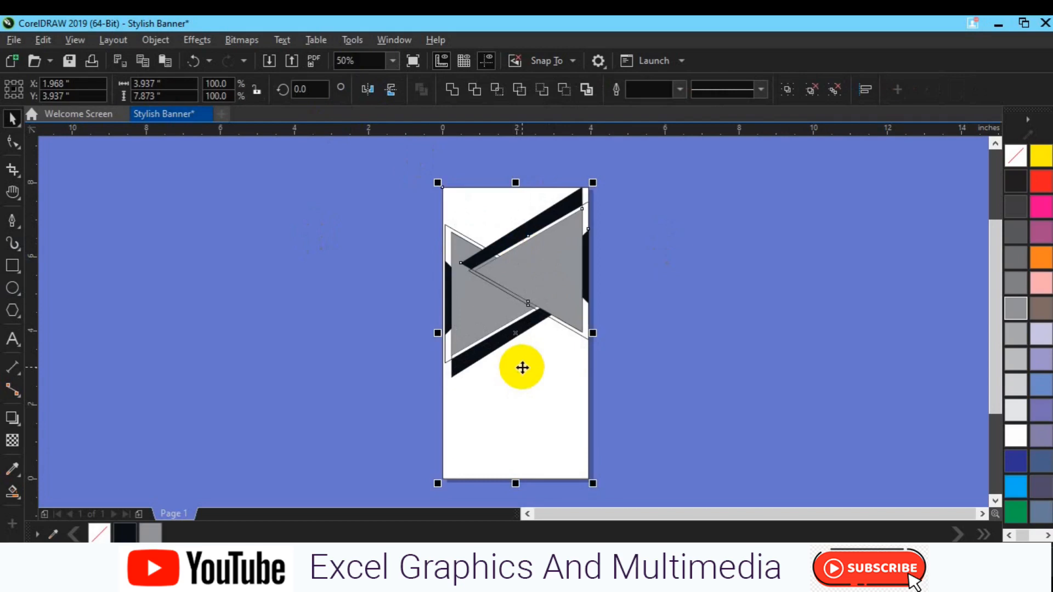
- Scale the left-pointing triangle group to about 76.2% and realign it with the page rectangle's right and top edges
click(634, 343)
drag(570, 301, 576, 329)
shift+click(569, 400)
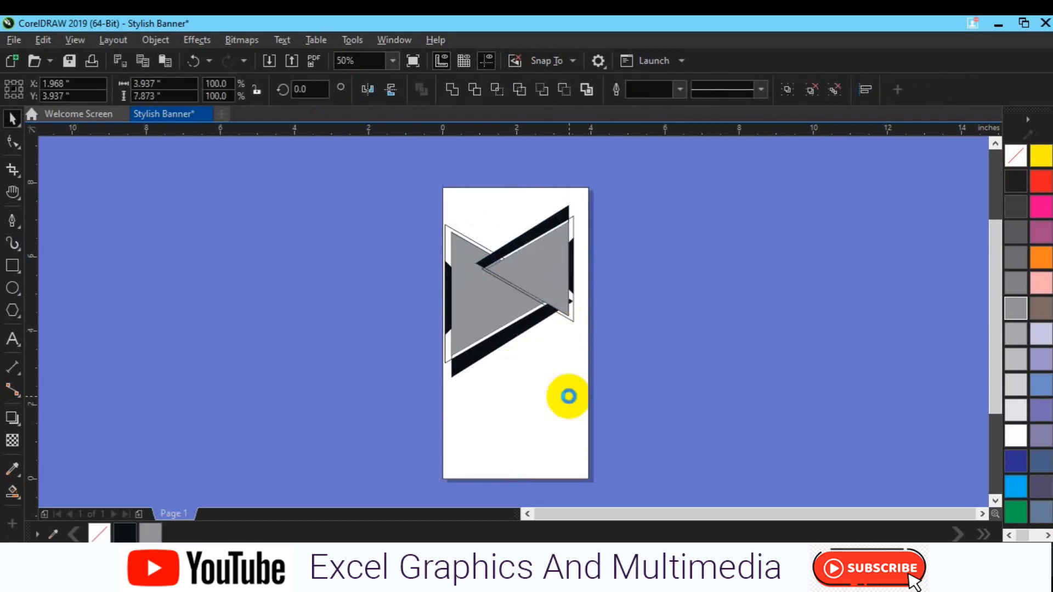
click(627, 356)
click(547, 285)
shift+click(521, 197)
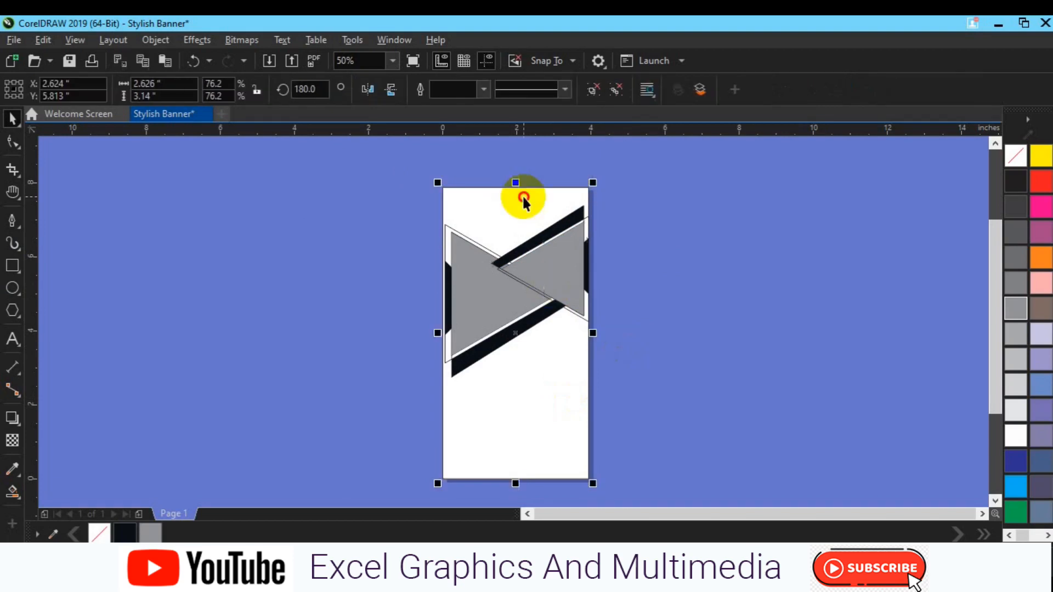
key(t)
click(669, 279)
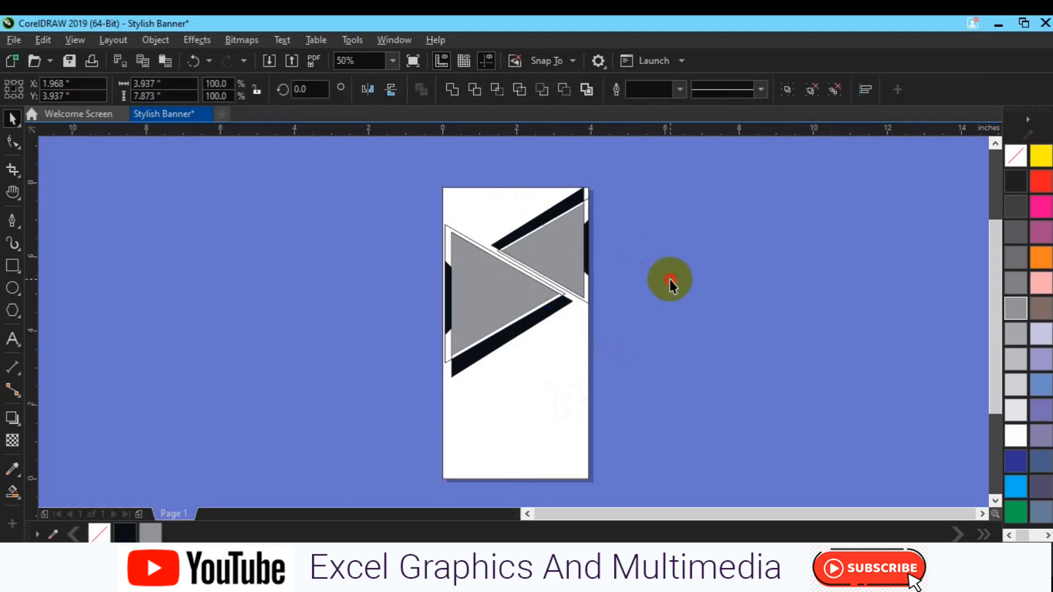
- Nudge the larger right-pointing triangle group upward to Y 4.968 in, closer to the left-pointing triangle group
click(479, 272)
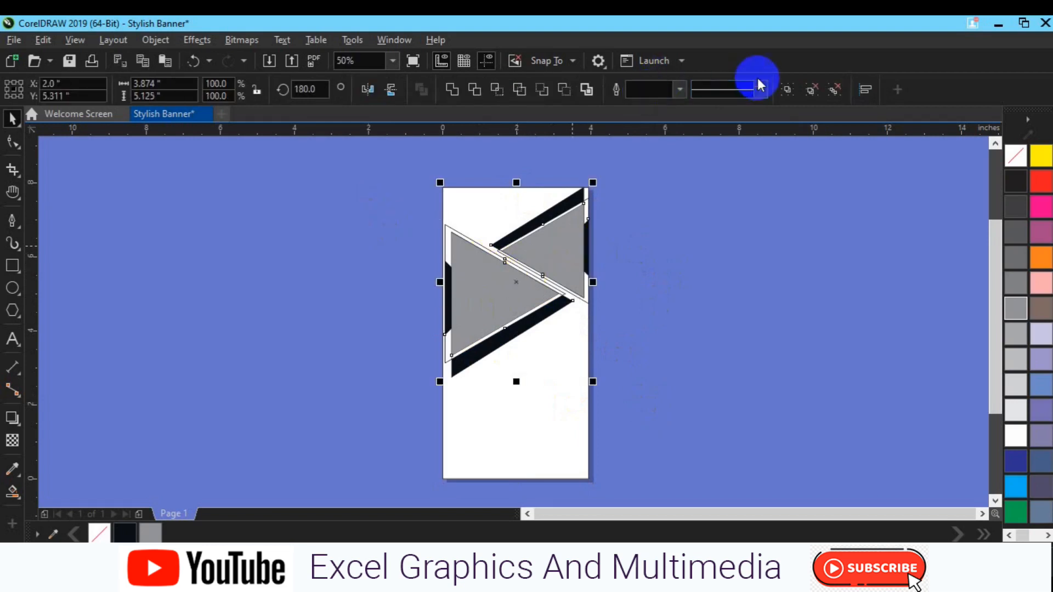
click(780, 289)
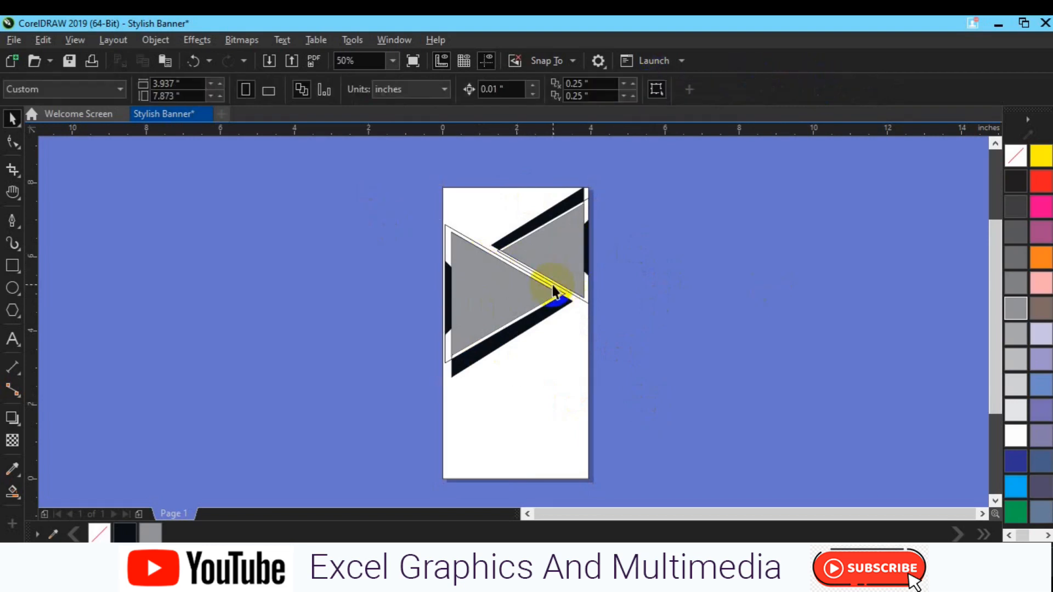
click(485, 315)
click(369, 219)
drag(355, 200, 574, 395)
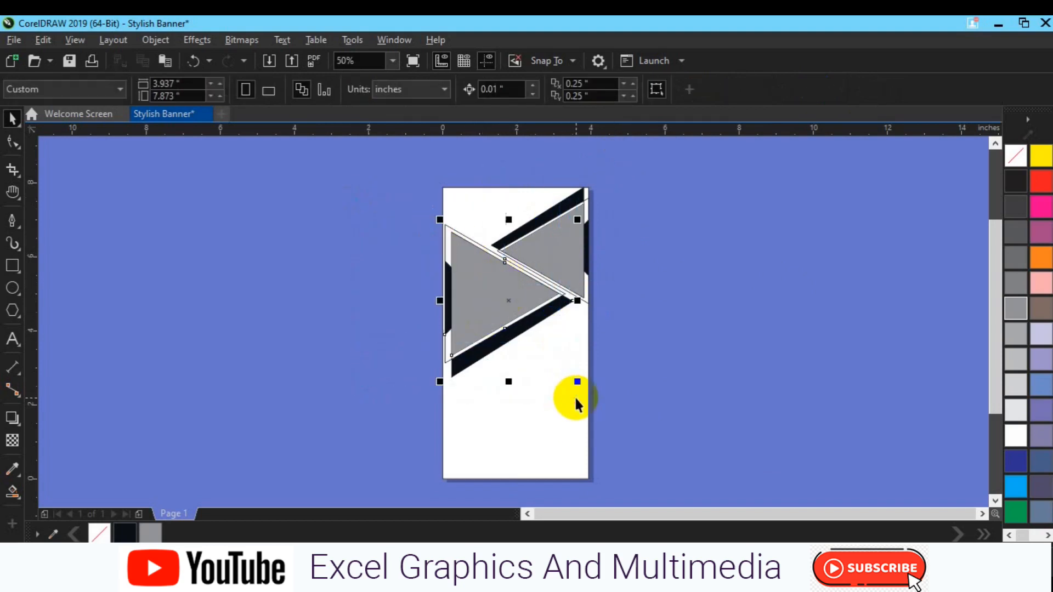
scroll(574, 396, up, 2)
key(h)
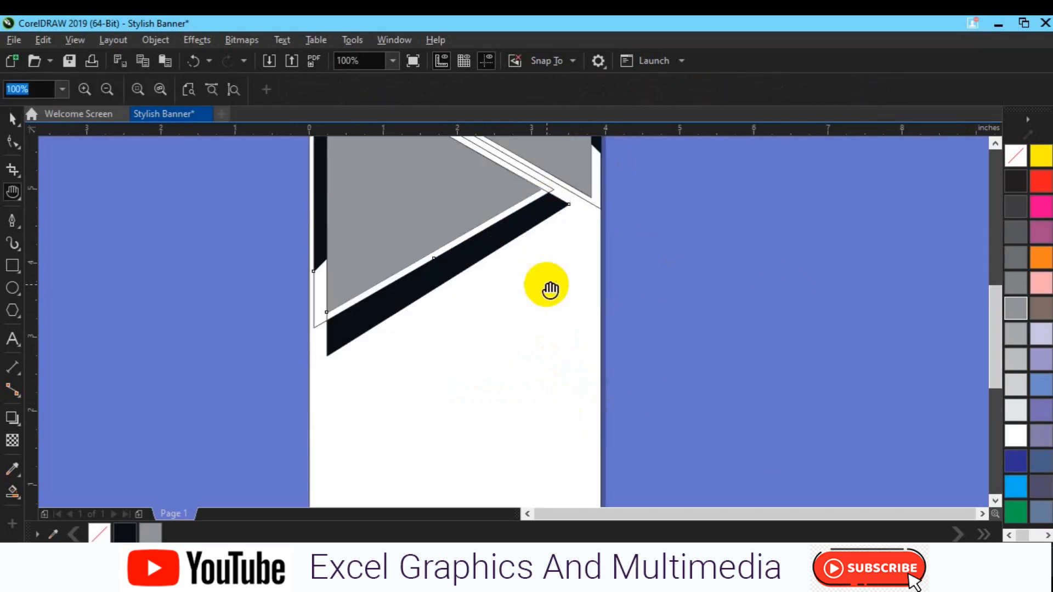
drag(512, 212, 500, 404)
key(space)
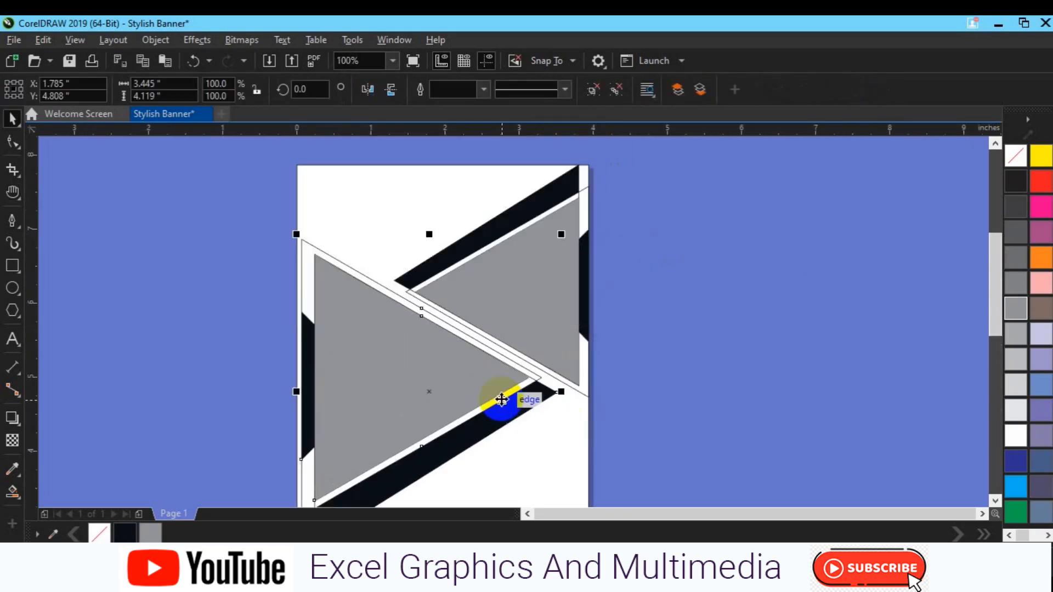
click(403, 366)
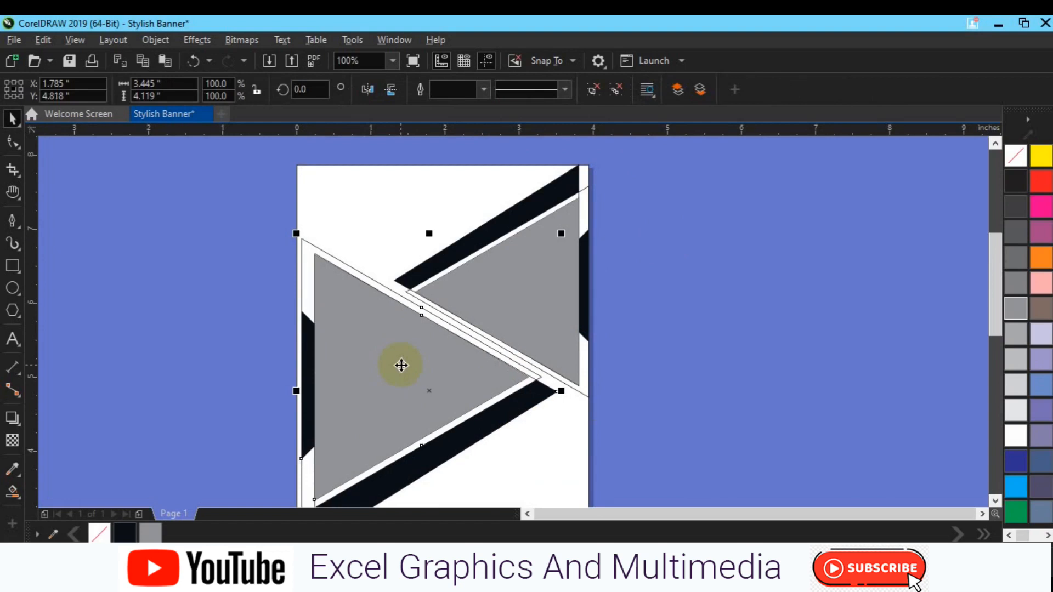
key(Up)
key(Up)
key(Up)
key(Up)
key(Up)
key(Up)
key(Up)
key(Up)
key(Up)
key(Up)
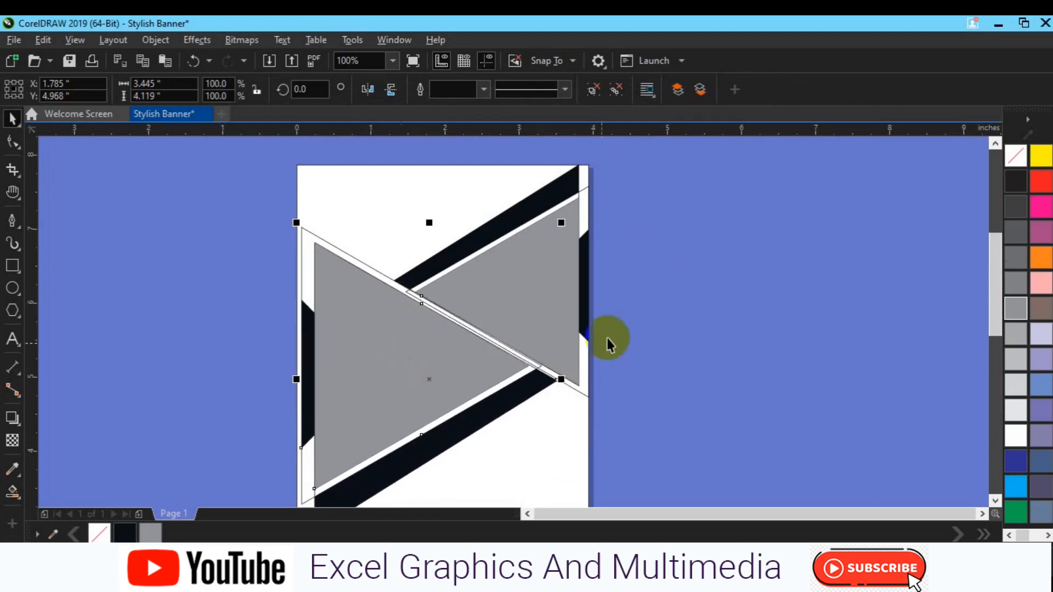
- Ungroup the triangle artwork and delete the outermost thin outline triangle around each gray triangle
click(581, 257)
click(781, 263)
click(585, 395)
key(Delete)
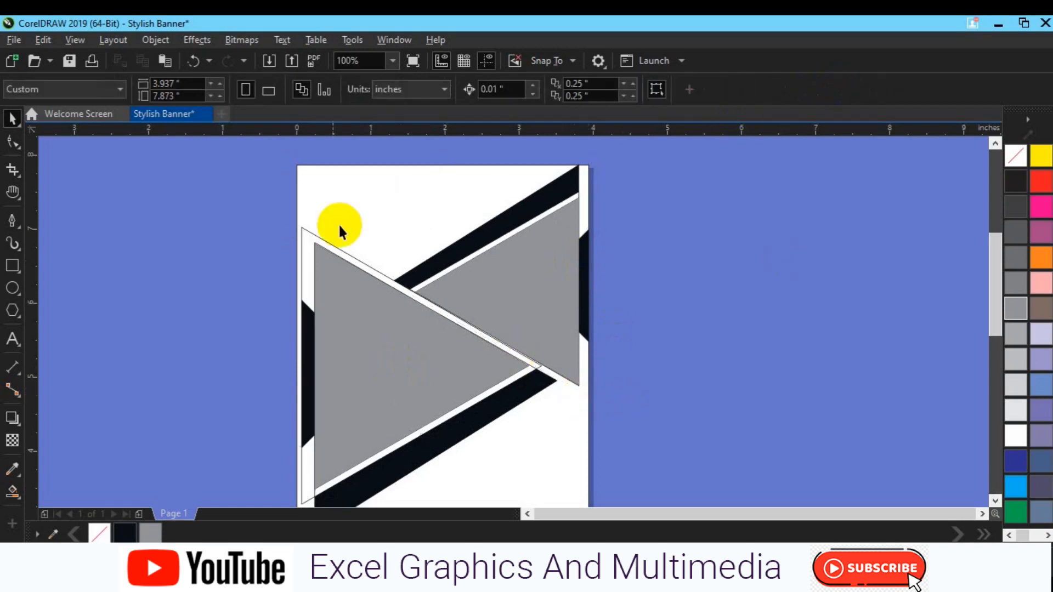
click(304, 236)
key(Delete)
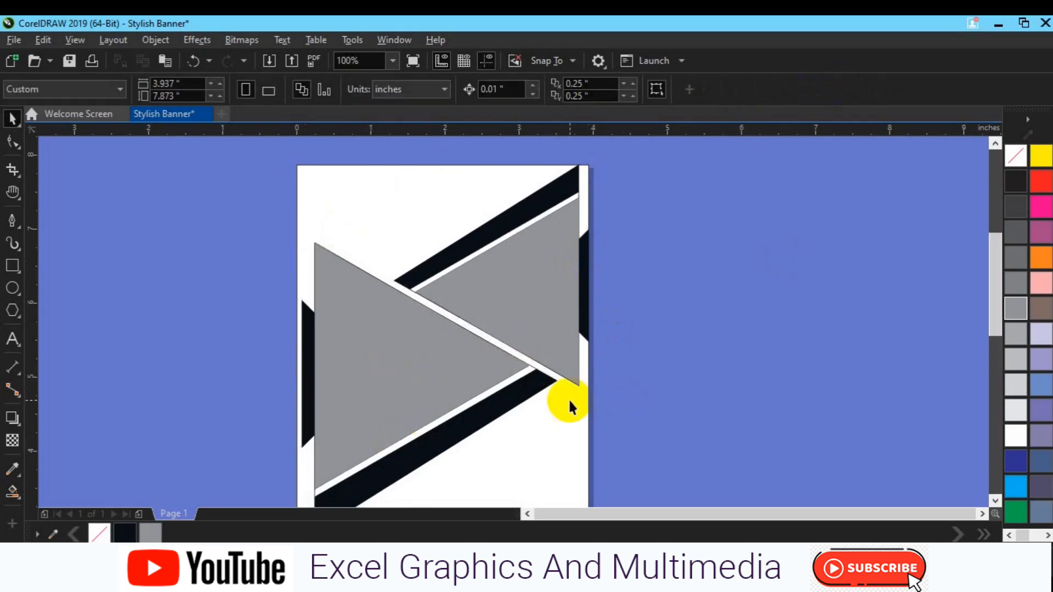
- Delete the next thin outline triangle behind each of the two gray triangles
key(h)
drag(482, 390, 486, 335)
key(space)
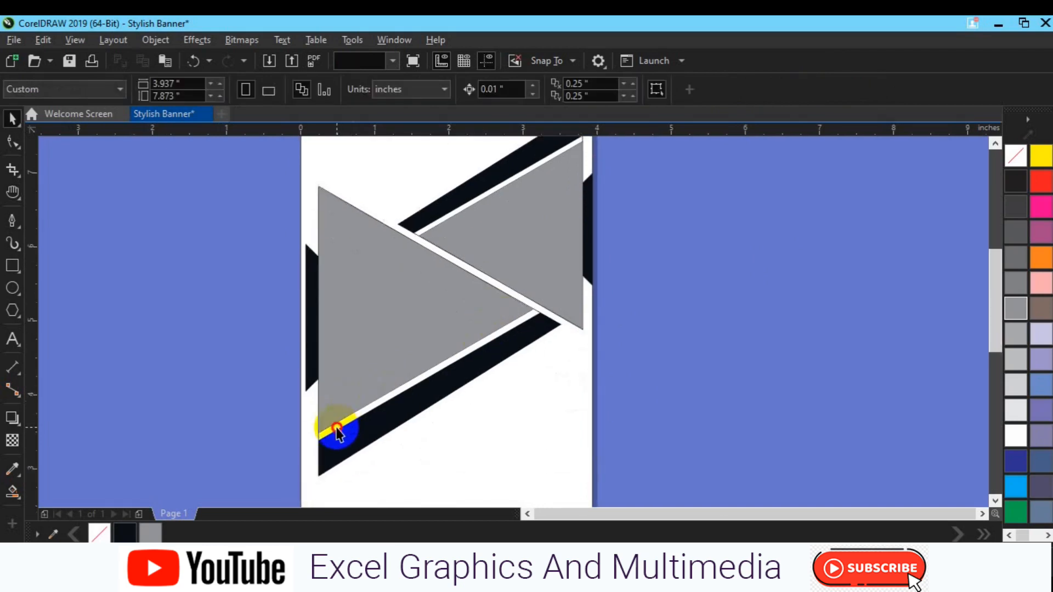
click(336, 428)
key(Delete)
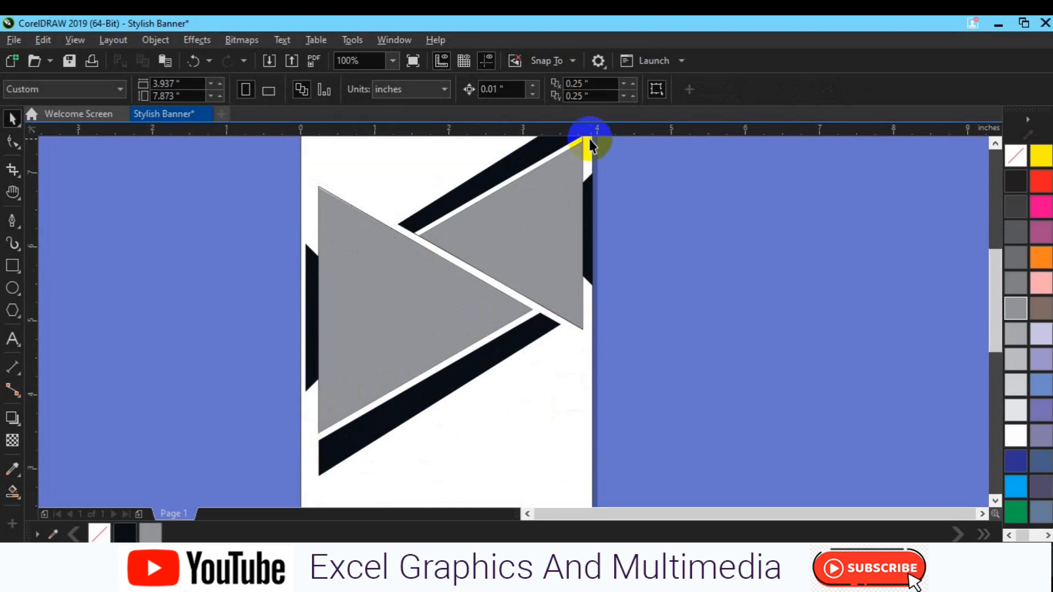
click(582, 143)
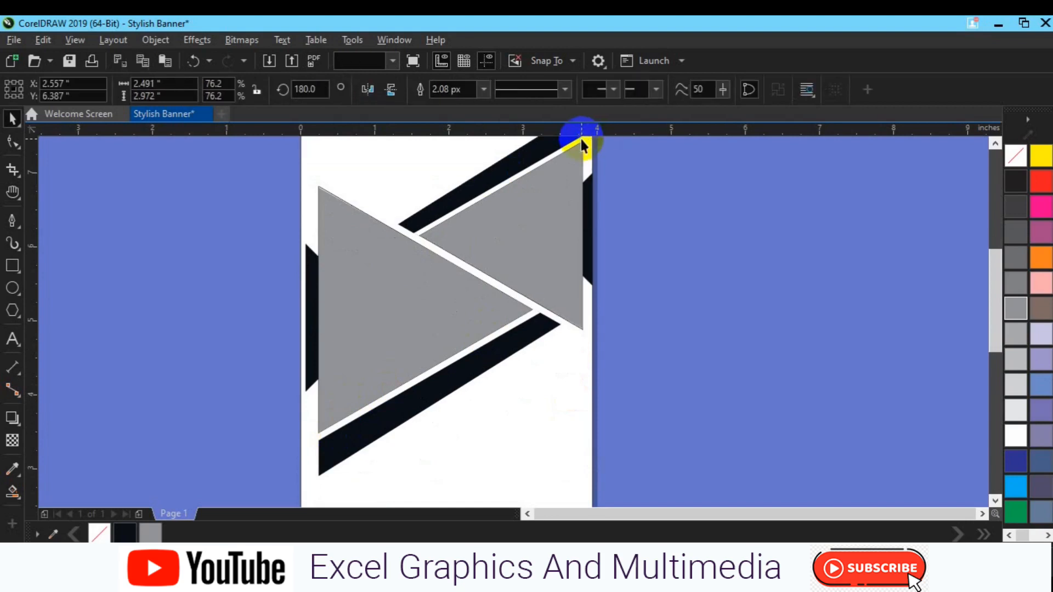
click(470, 342)
- Align the larger gray triangle and its two black pieces with the page rectangle's left edge
key(h)
drag(461, 344, 461, 367)
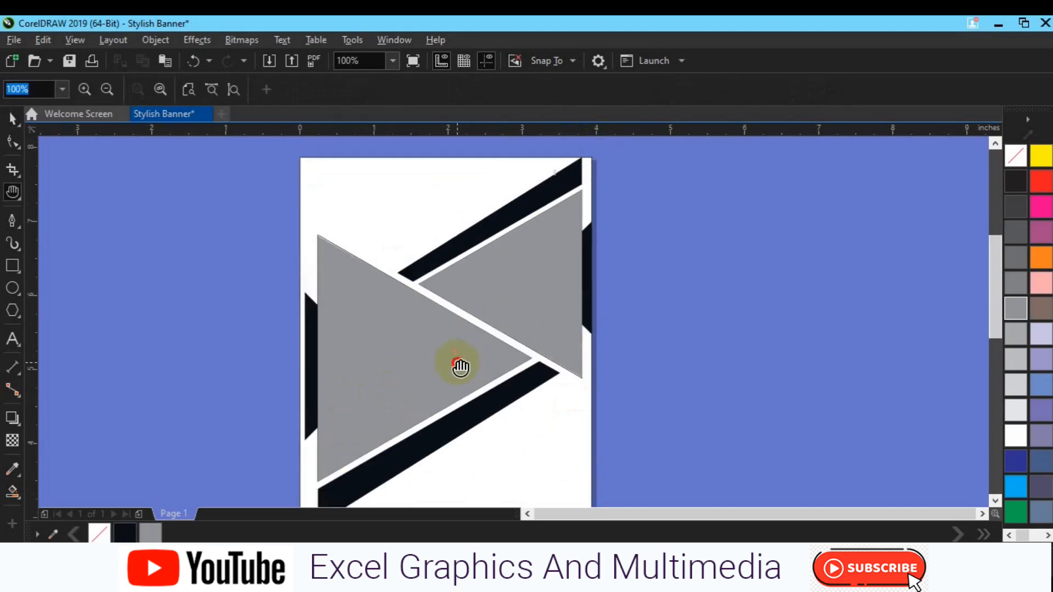
key(space)
click(439, 361)
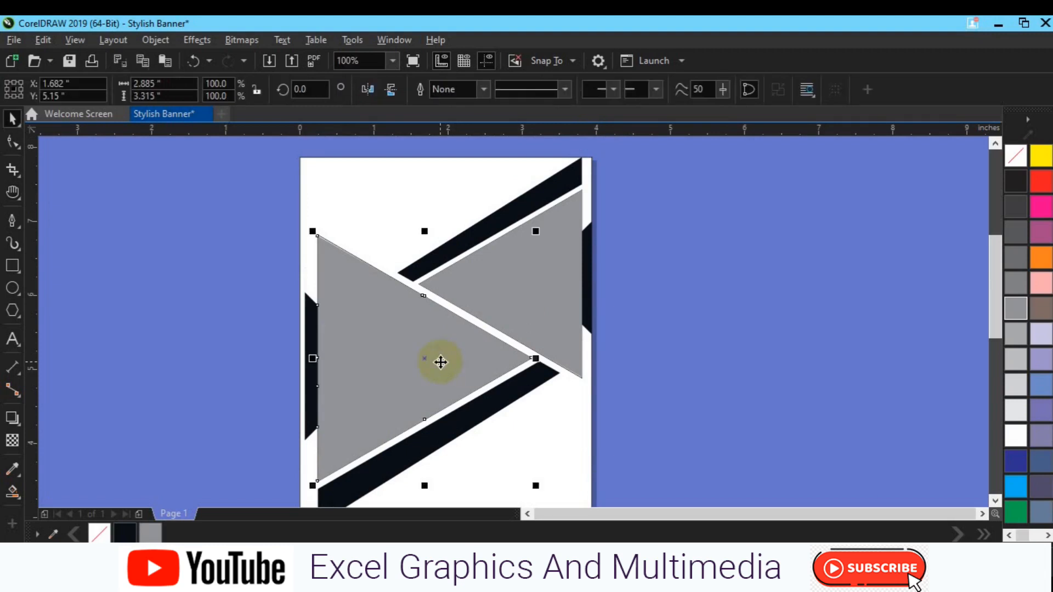
shift+click(310, 394)
shift+click(474, 416)
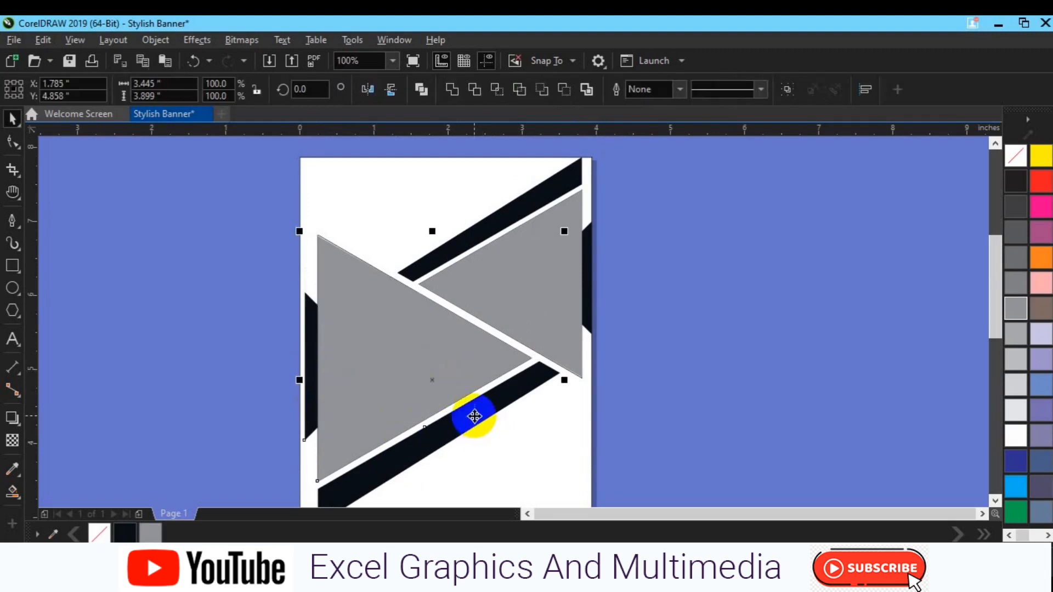
shift+click(559, 459)
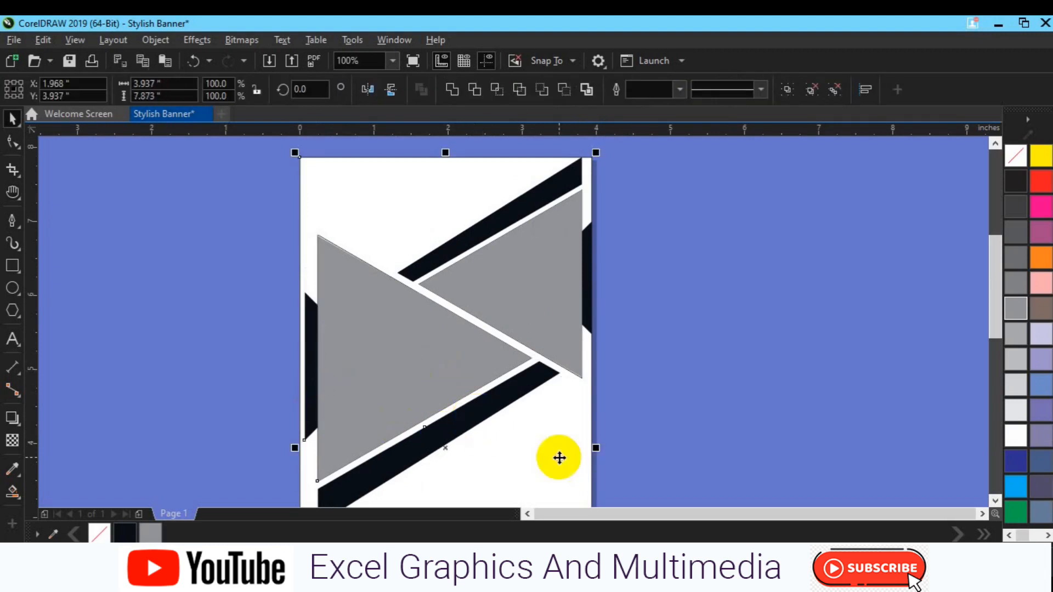
key(l)
click(683, 383)
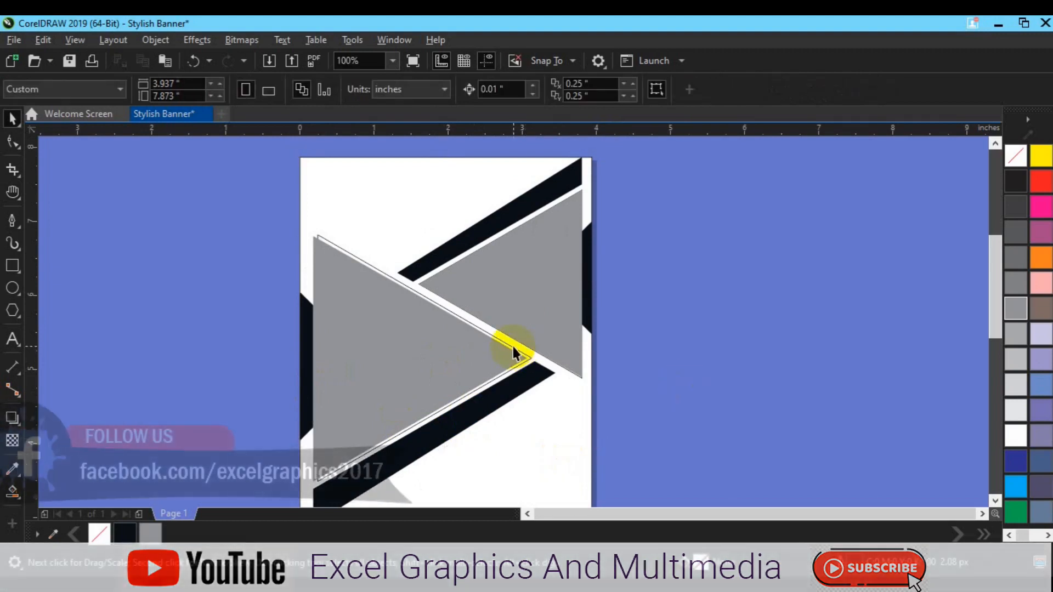
- Delete the leftover unfilled outline triangle around the larger gray triangle
drag(245, 202, 560, 491)
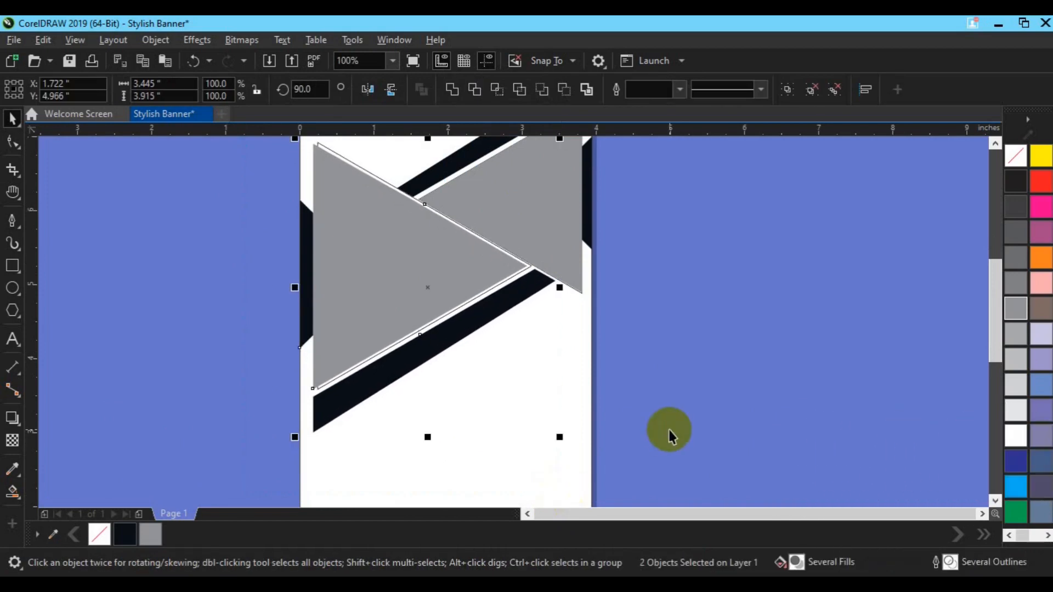
click(726, 390)
click(354, 165)
key(Delete)
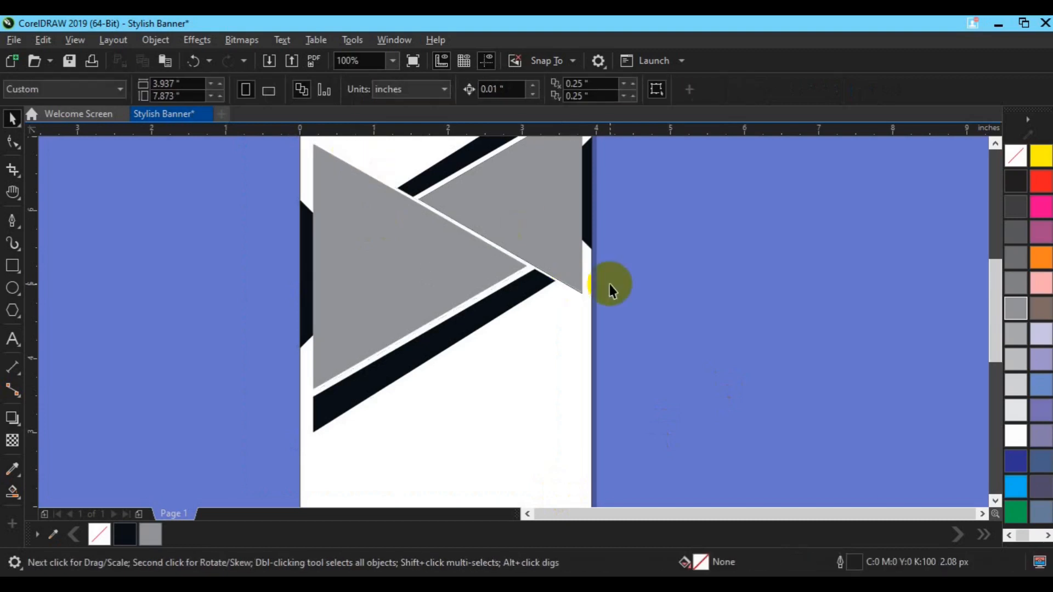
- Shift the smaller gray triangle left to expose the outline triangle behind it, and delete that outline
key(h)
drag(479, 228, 481, 345)
key(space)
click(544, 325)
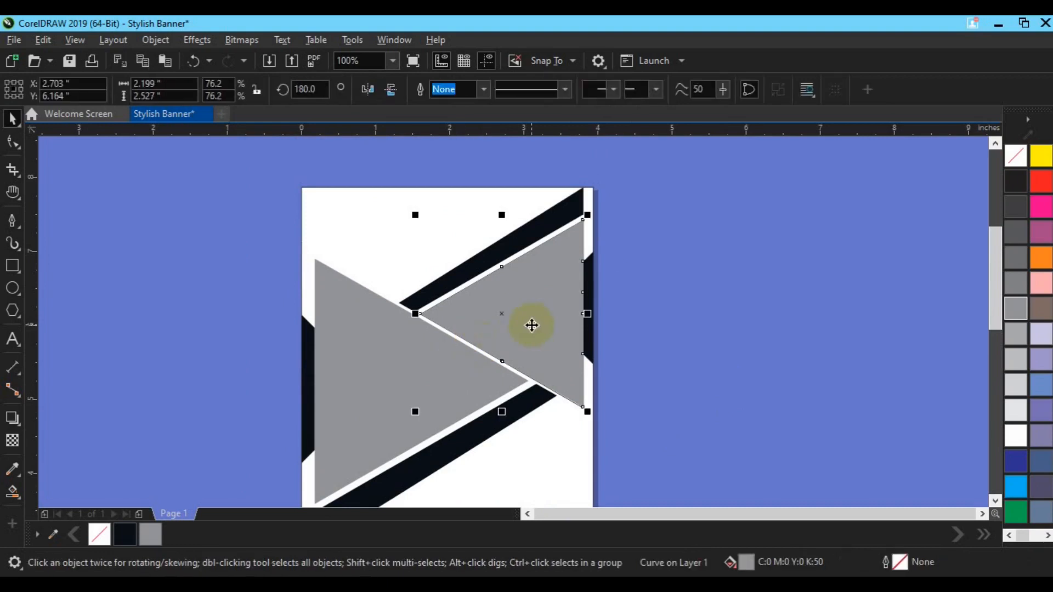
drag(532, 325, 499, 325)
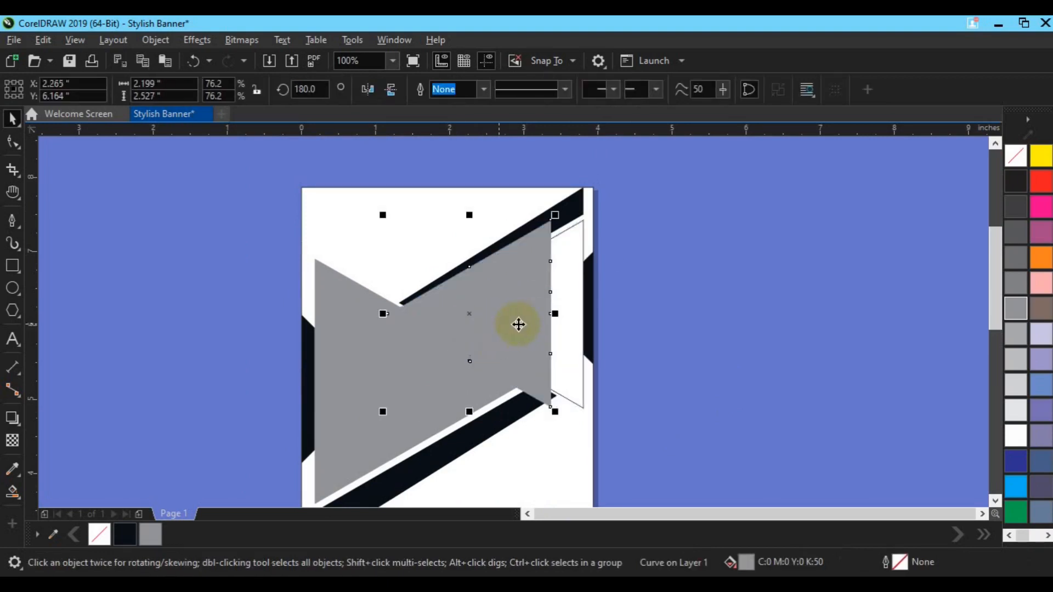
click(571, 334)
key(Delete)
- Align the smaller gray triangle with the right edge of its black side piece, and nudge it left to X 2.707 in
click(533, 332)
shift+click(585, 326)
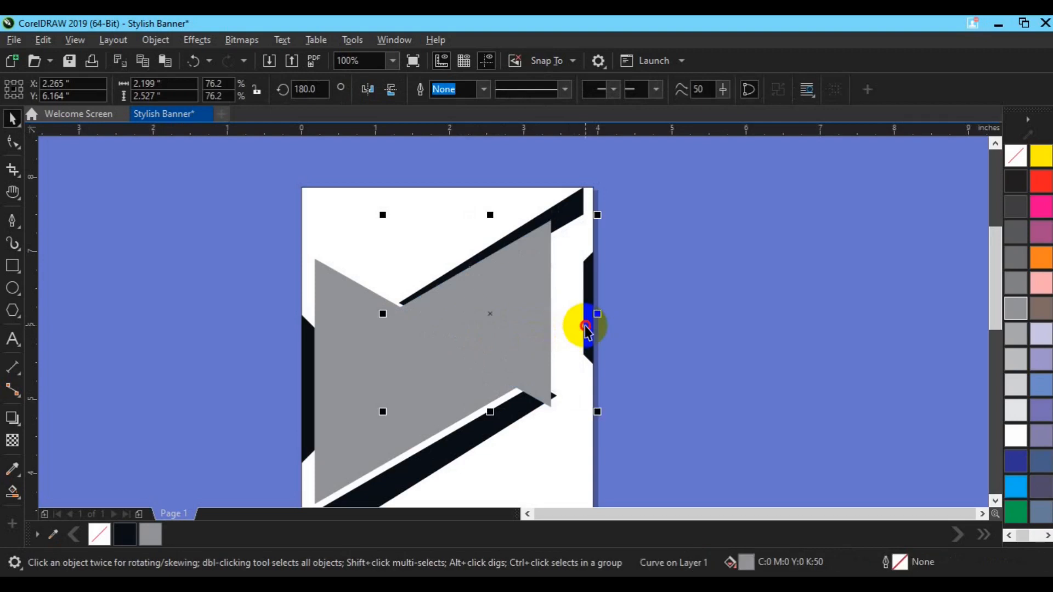
key(r)
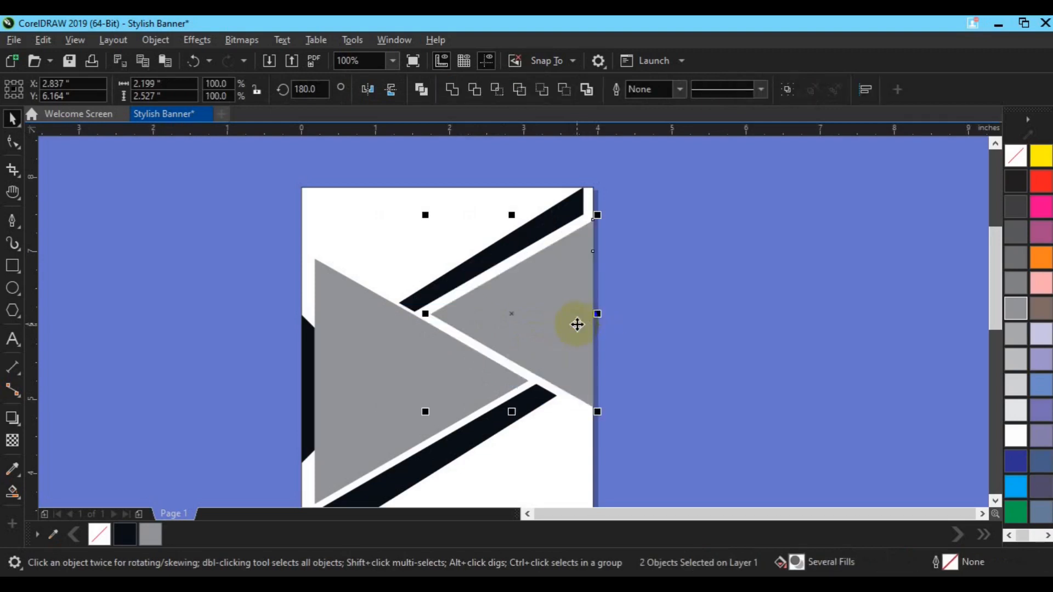
click(709, 280)
click(517, 305)
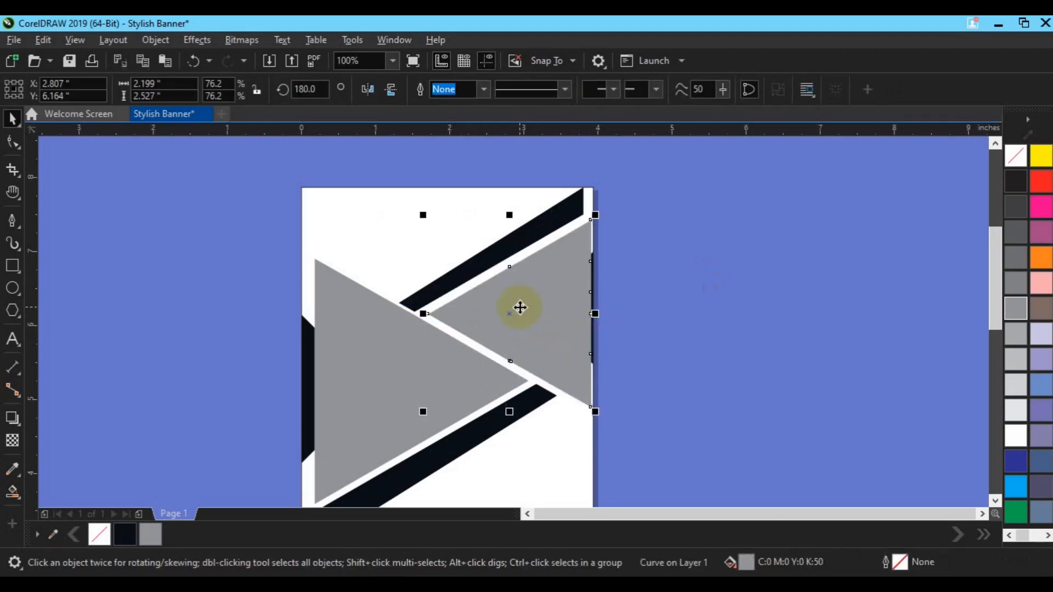
key(Left)
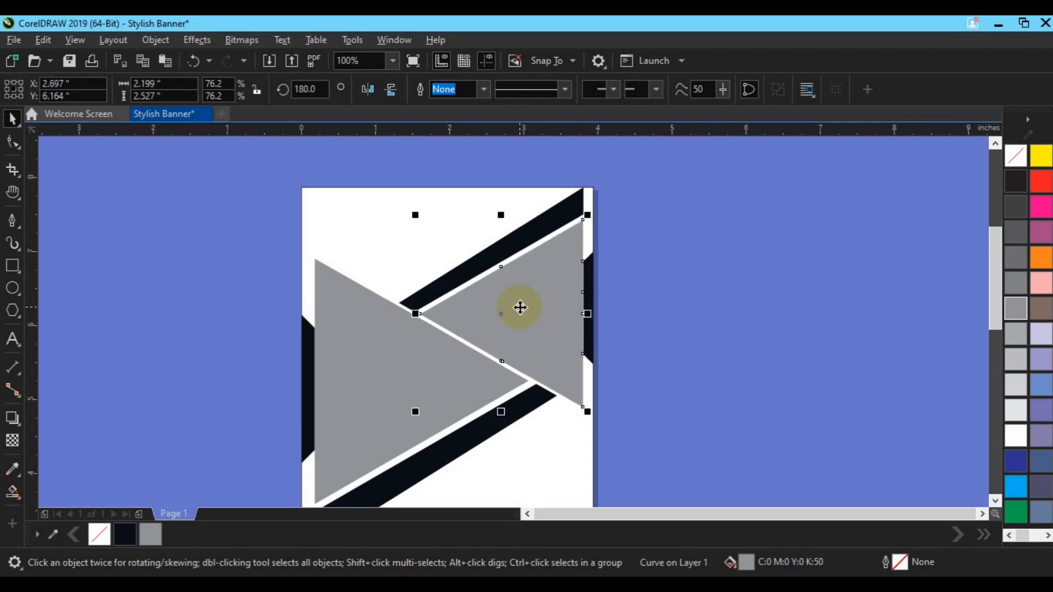
click(656, 291)
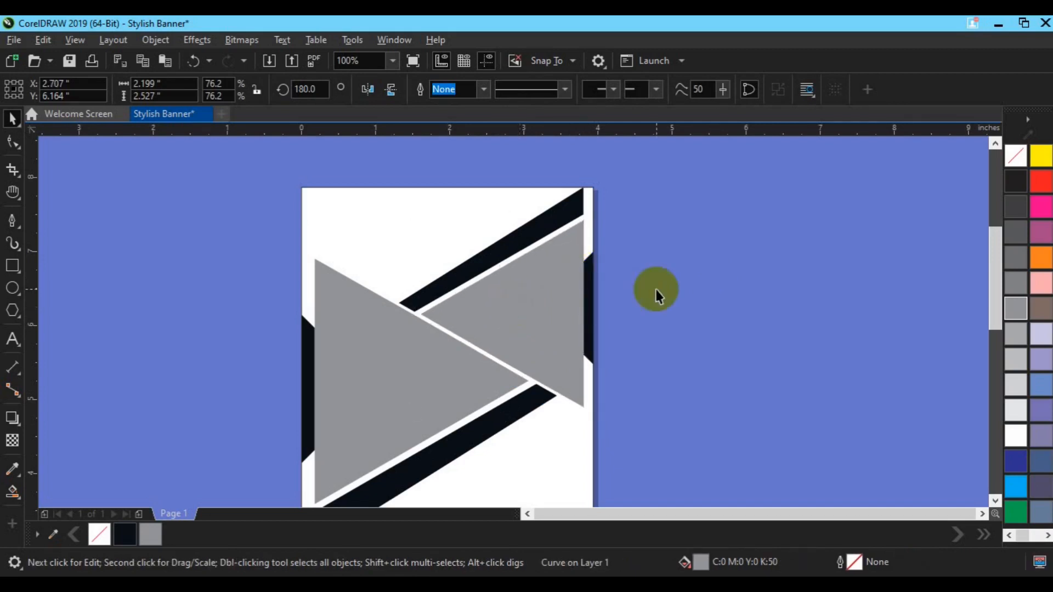
- Group each gray triangle with its two black pieces and save the Stylish Banner file
drag(350, 166, 665, 415)
key(ctrl+g)
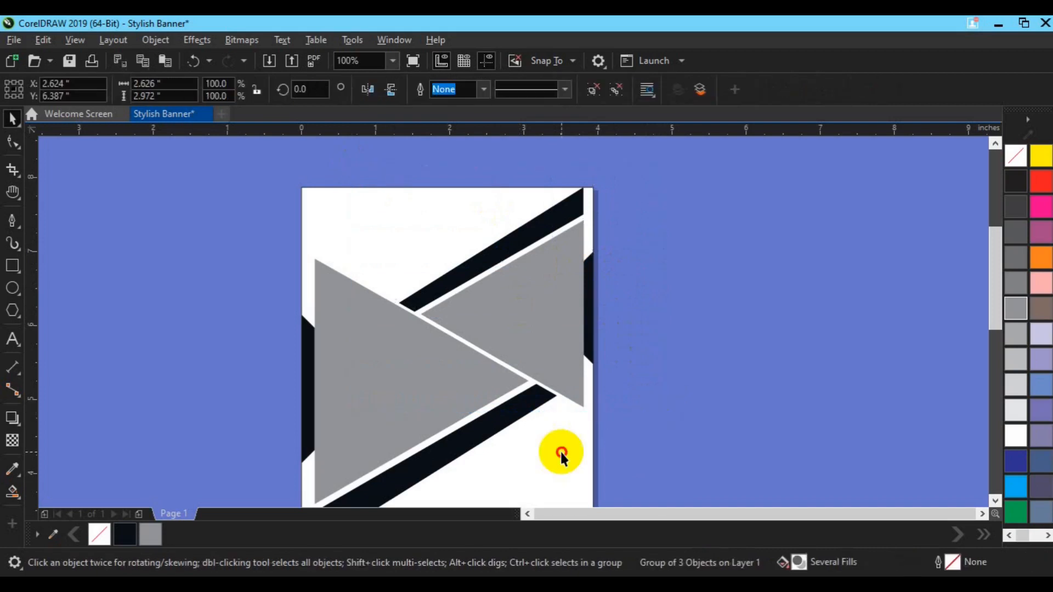
click(724, 369)
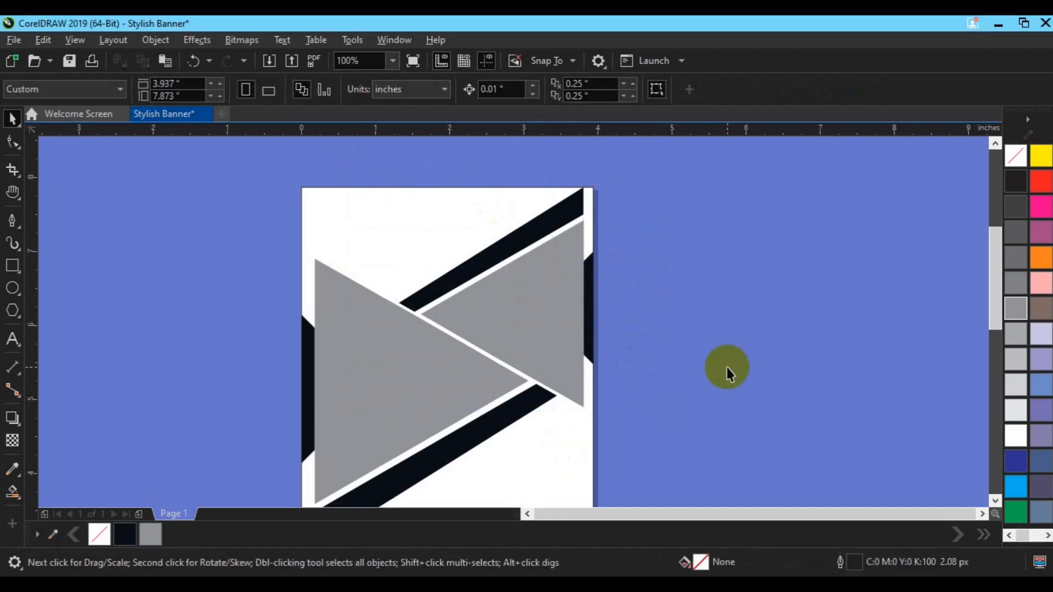
key(ctrl+s)
- Ungroup both triangle groups into separate gray and black shapes
click(367, 430)
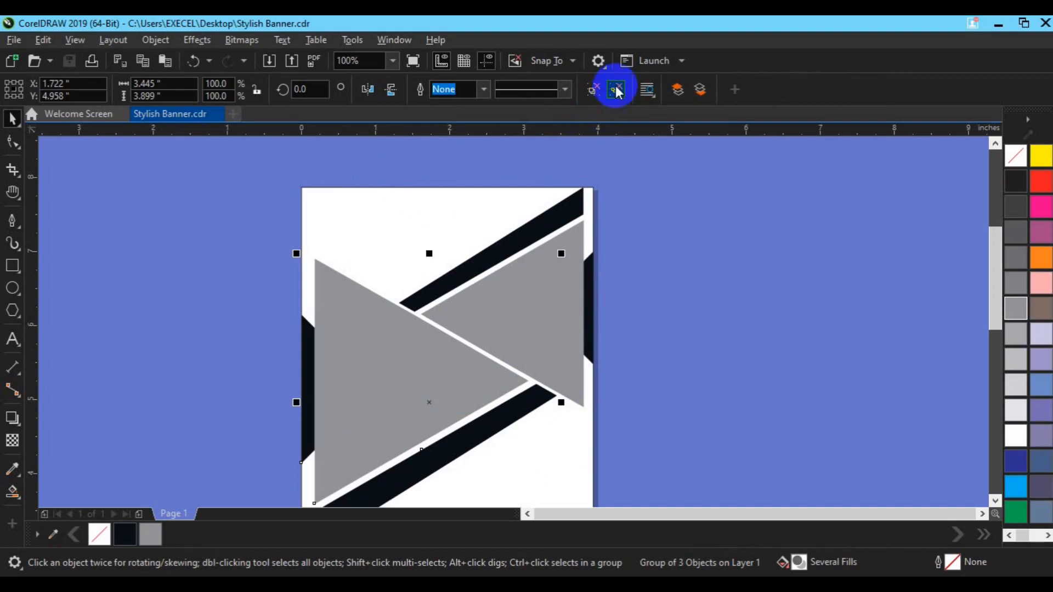
click(655, 287)
click(558, 314)
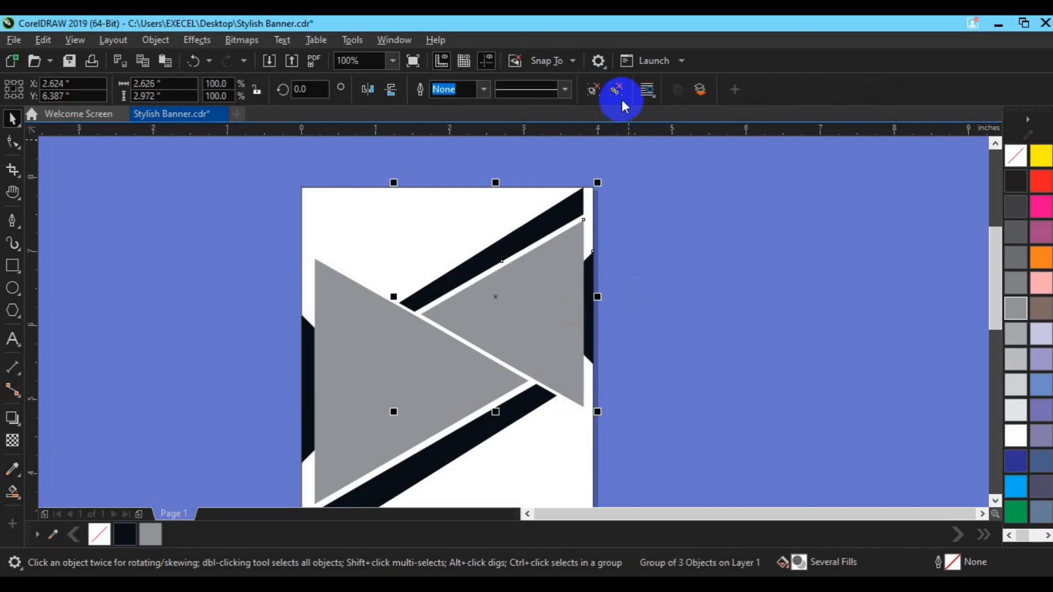
key(ctrl+u)
- Apply a one-step outside contour to the larger gray triangle with an offset of 0.4 in
click(393, 360)
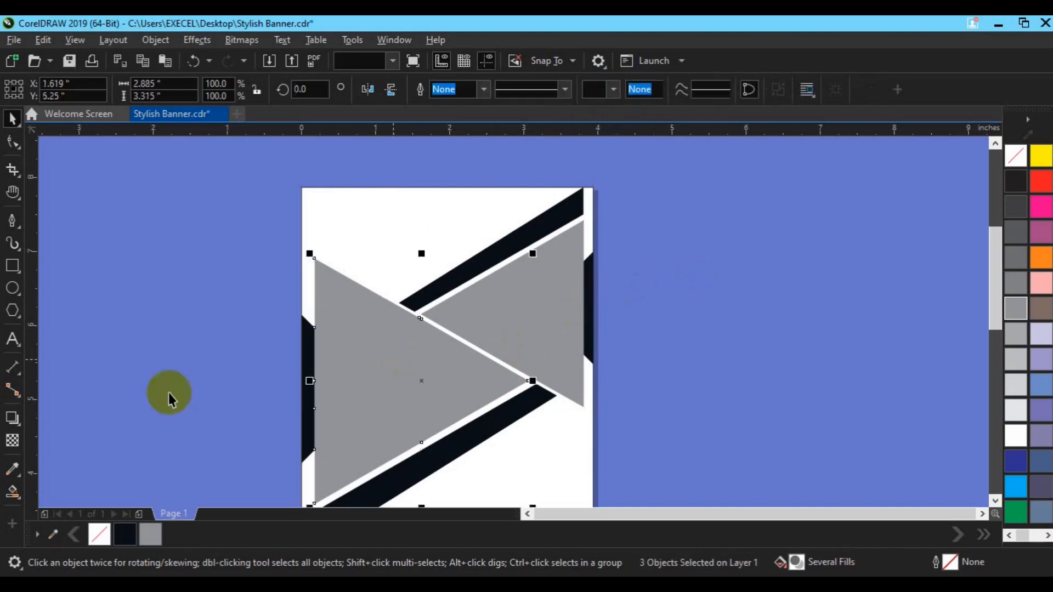
click(22, 427)
click(51, 435)
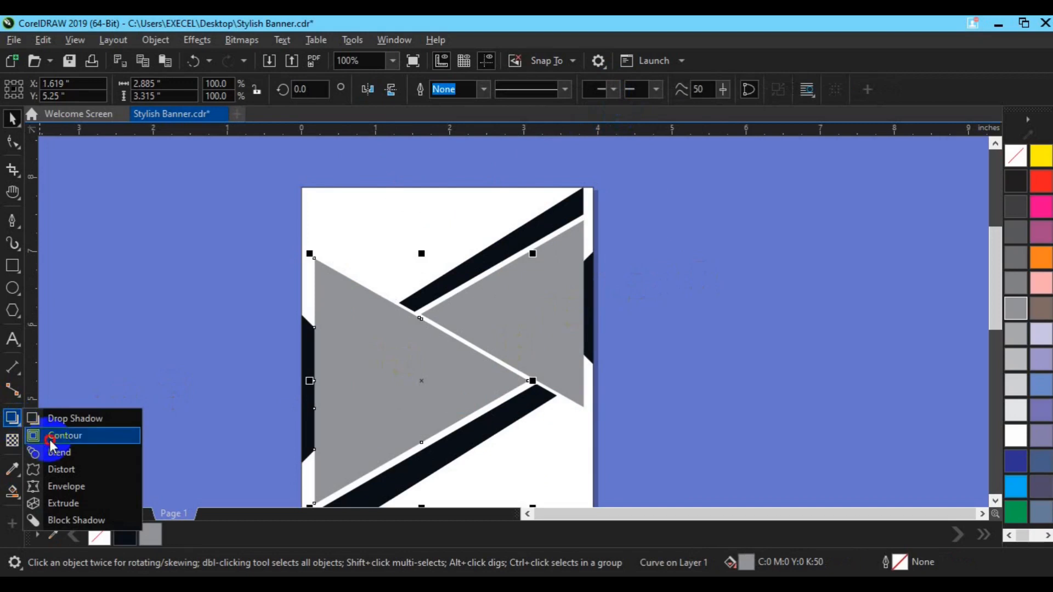
click(303, 270)
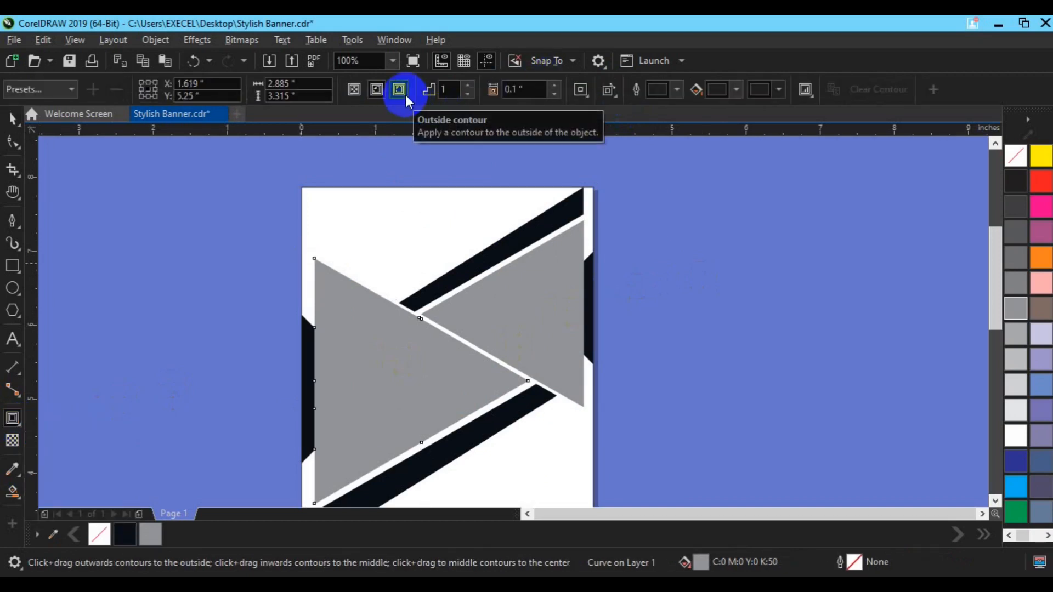
click(406, 94)
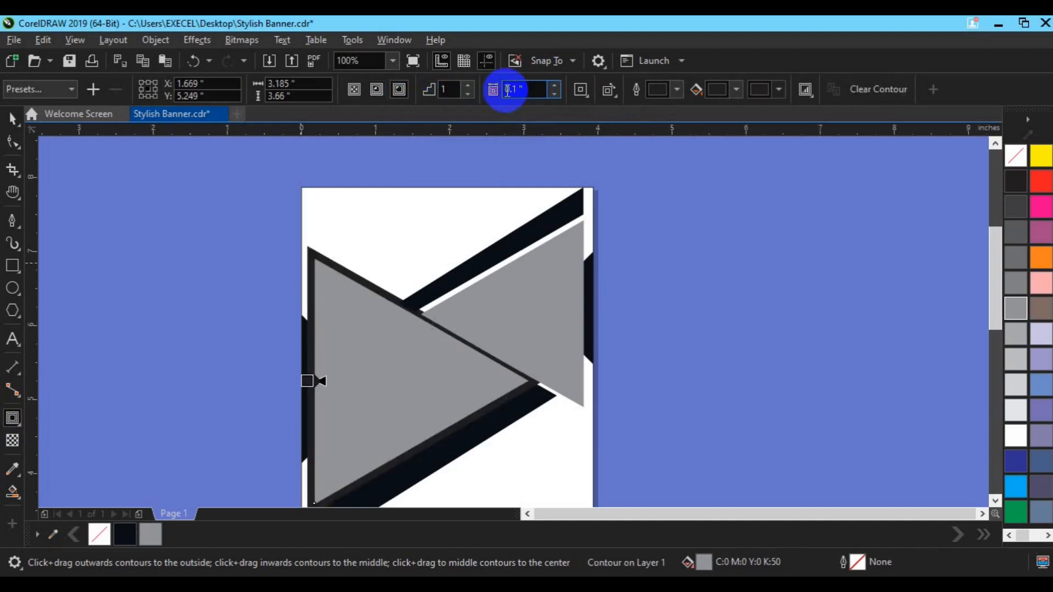
text(0.4)
key(Return)
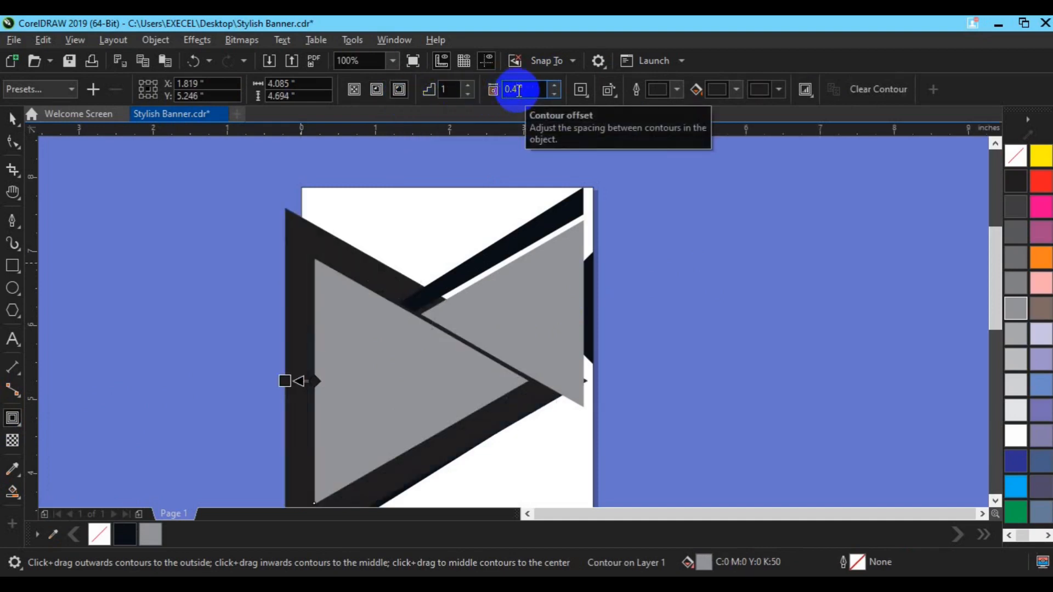
- Undo the larger gray triangle's 0.4 in outside offset, switch its contour to the inside, and try offsets of 0.3 and 0.2 in
key(ctrl+z)
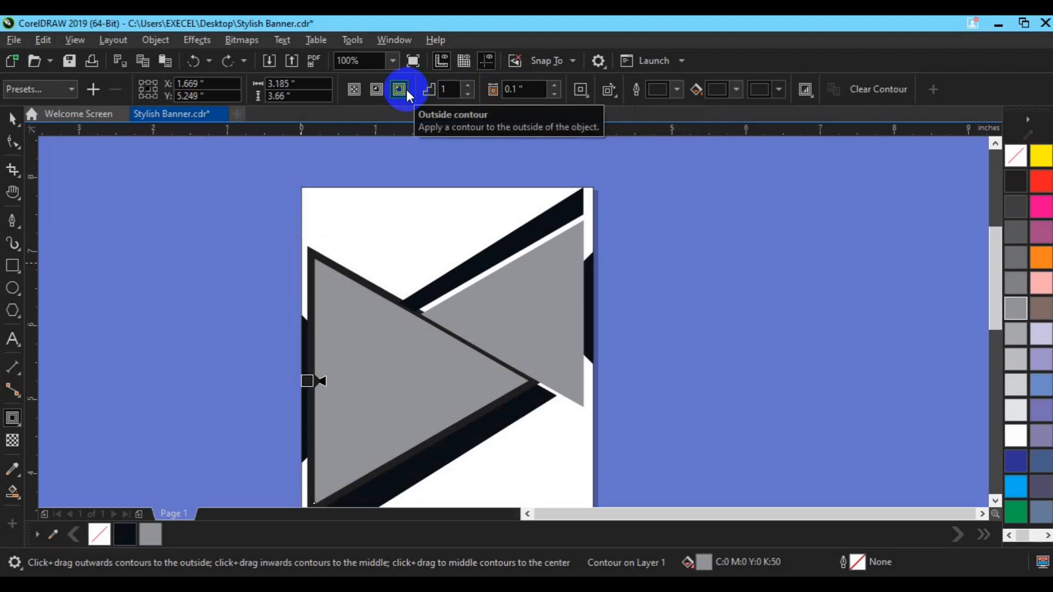
click(378, 90)
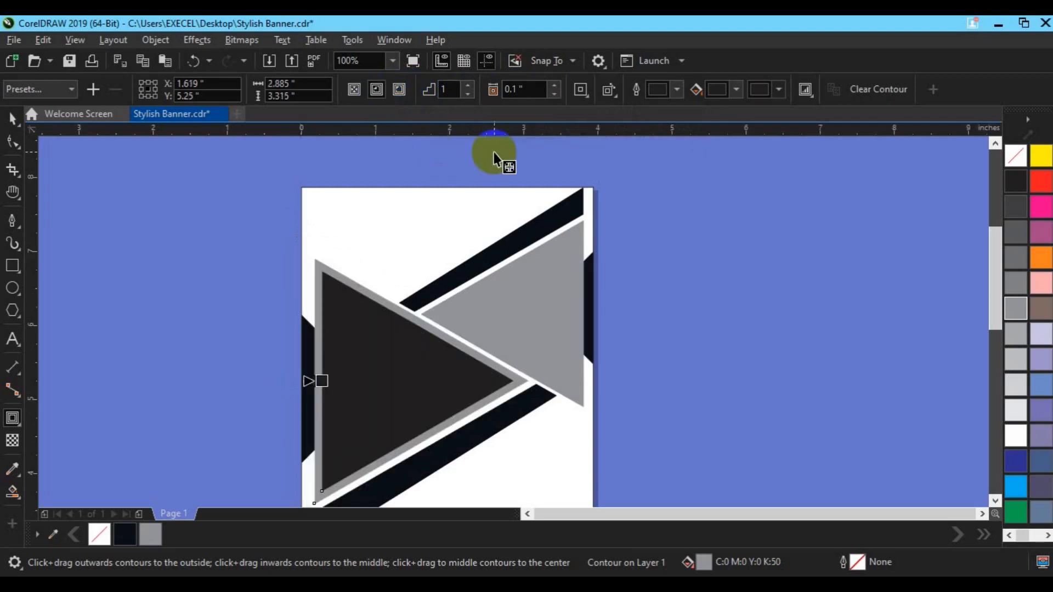
key(BackSpace)
key(BackSpace)
key(BackSpace)
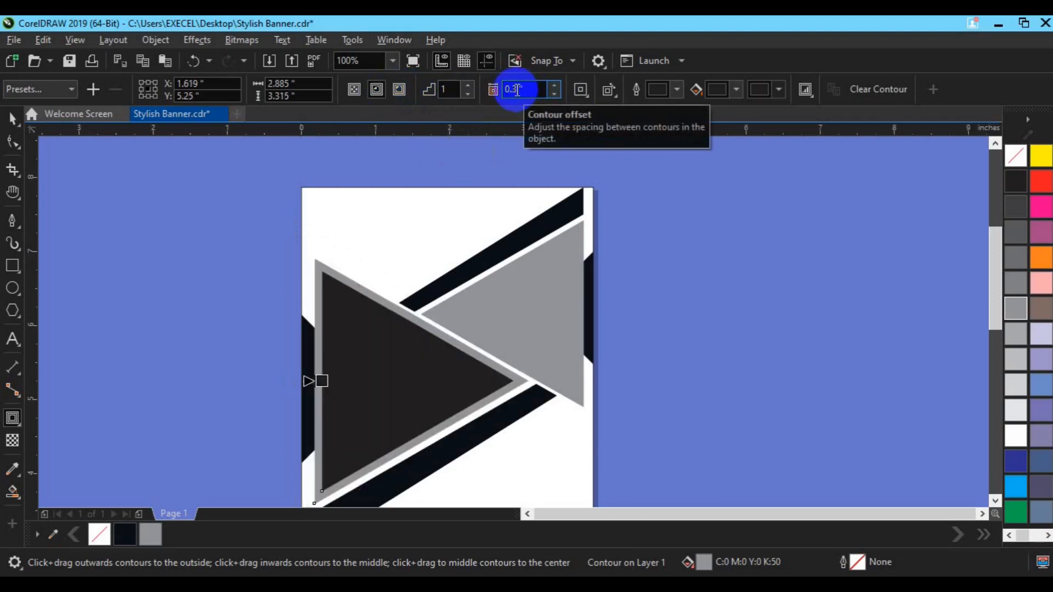
key(BackSpace)
text(2)
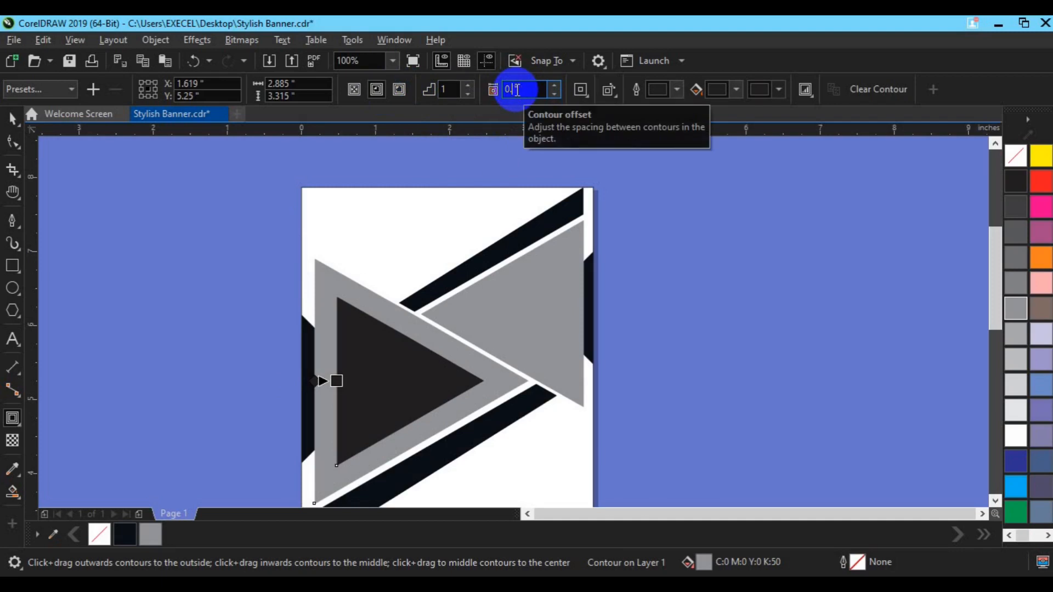
key(Return)
- Try inside contour offsets of 0.4 and 0.6 in on the larger gray triangle, and settle on 0.5 in
key(BackSpace)
text(4)
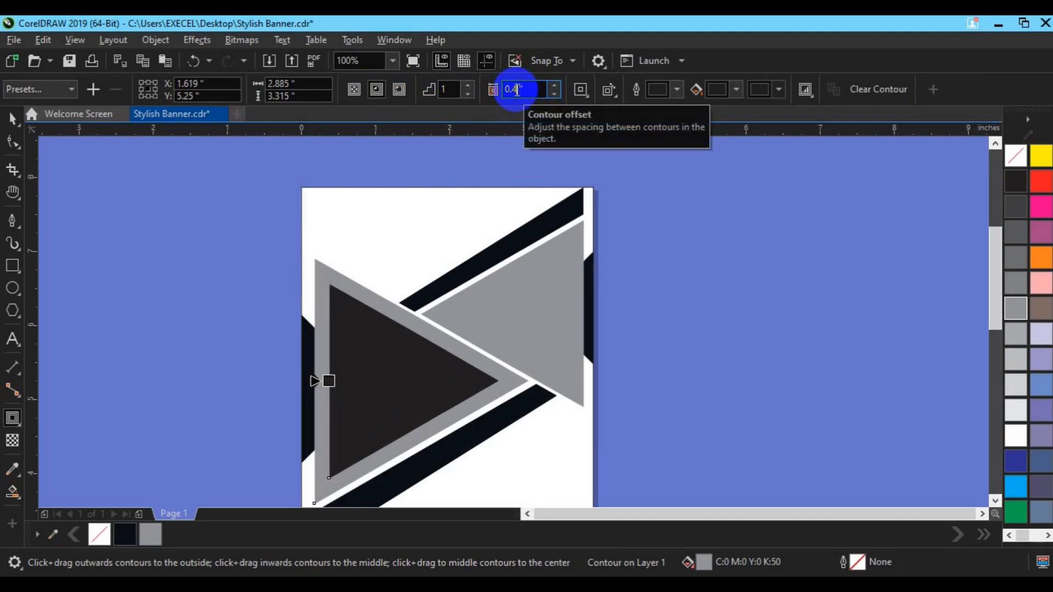
key(Return)
key(BackSpace)
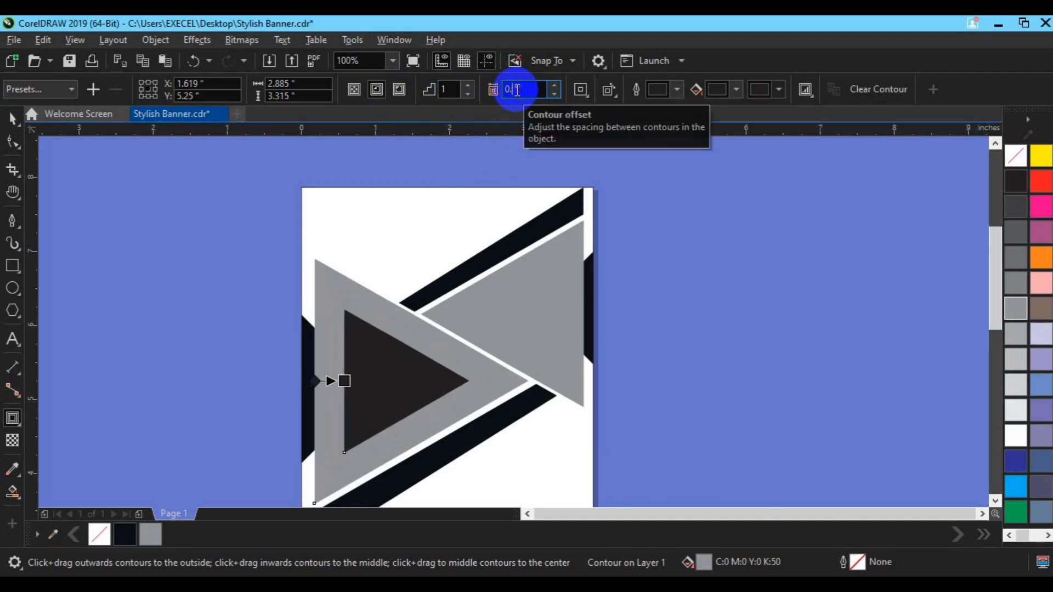
text(5)
key(Return)
key(BackSpace)
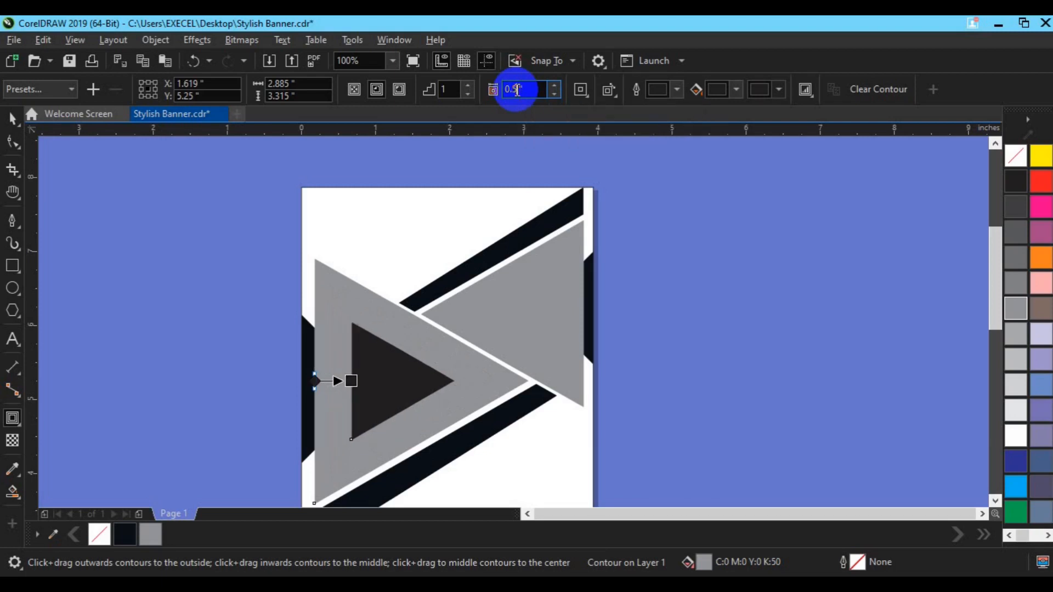
text(6)
key(Return)
click(516, 90)
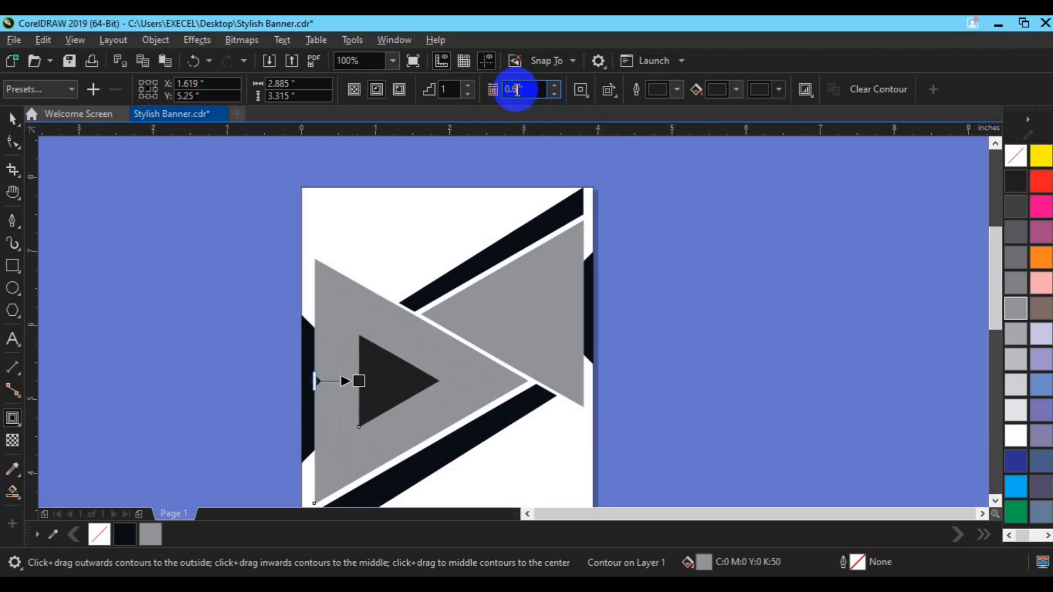
- Copy the larger triangle's contour properties onto the smaller gray triangle, and return to the Pick tool
click(534, 297)
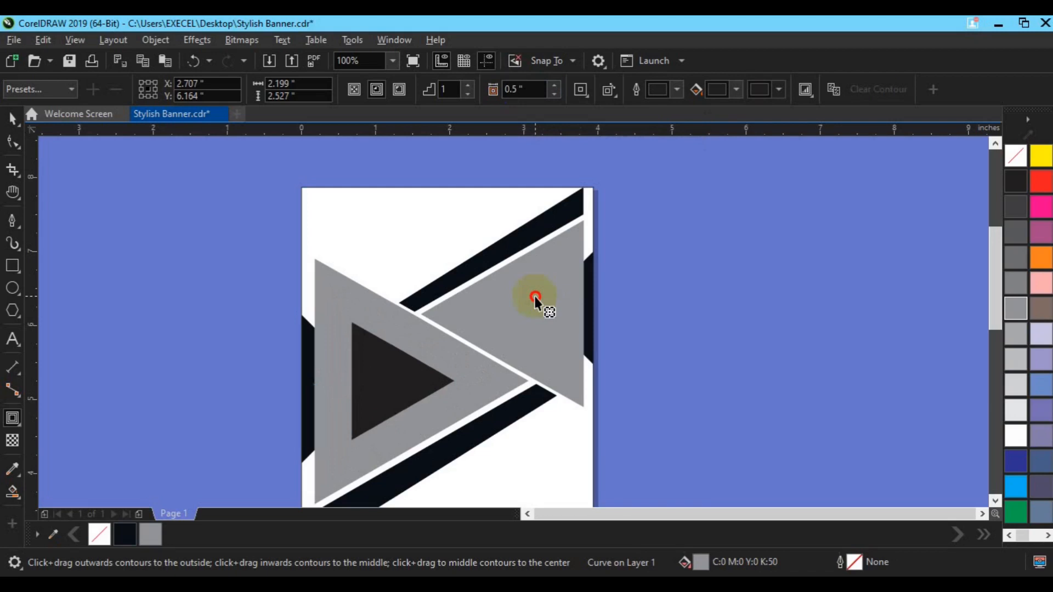
click(804, 90)
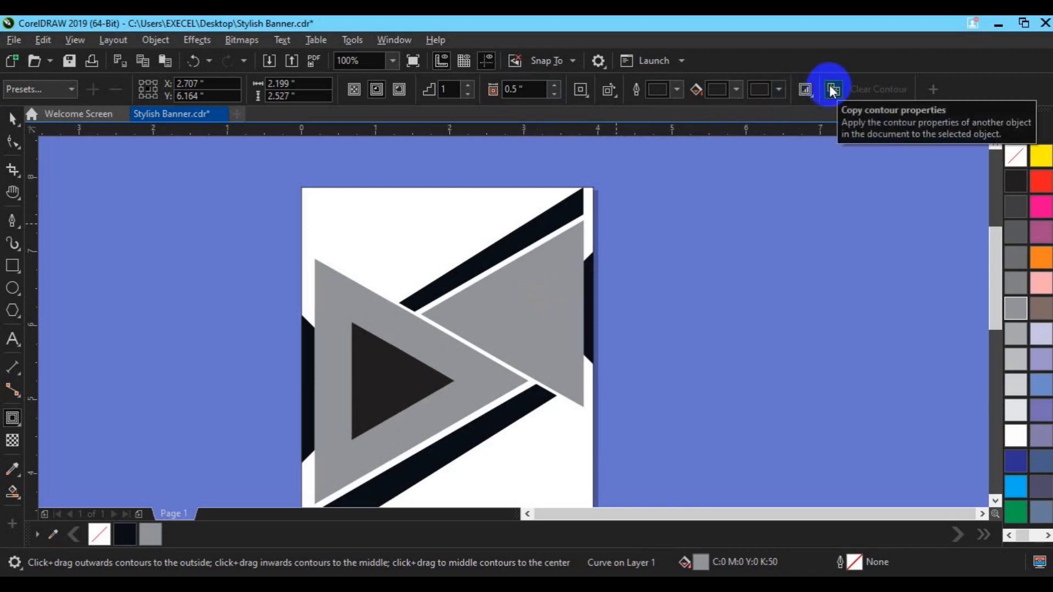
click(421, 379)
key(space)
key(space)
key(space)
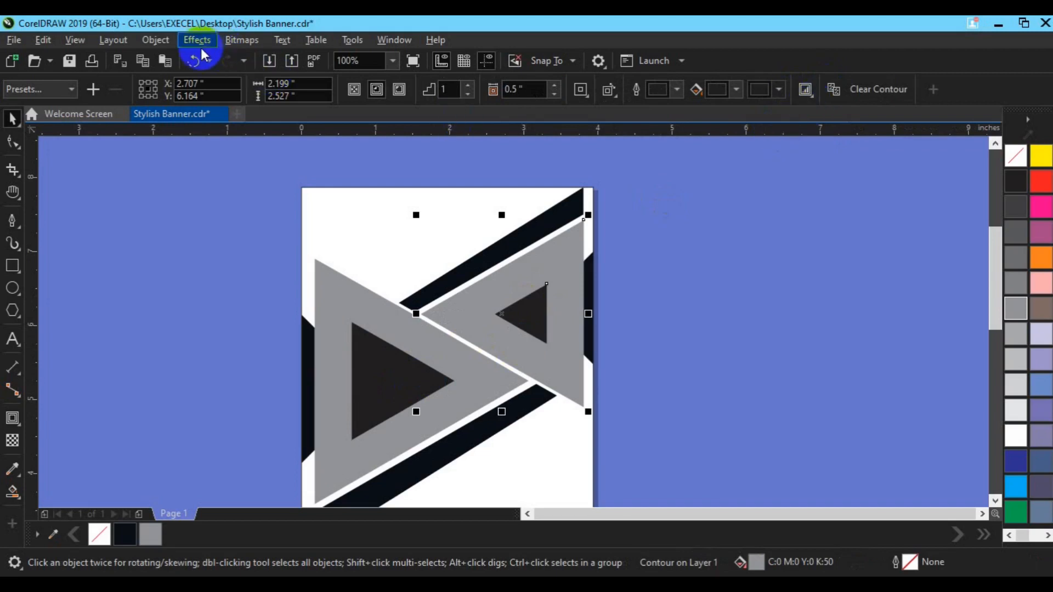
- Break the contours of both gray triangles apart so the inner black triangles are separate objects
click(167, 41)
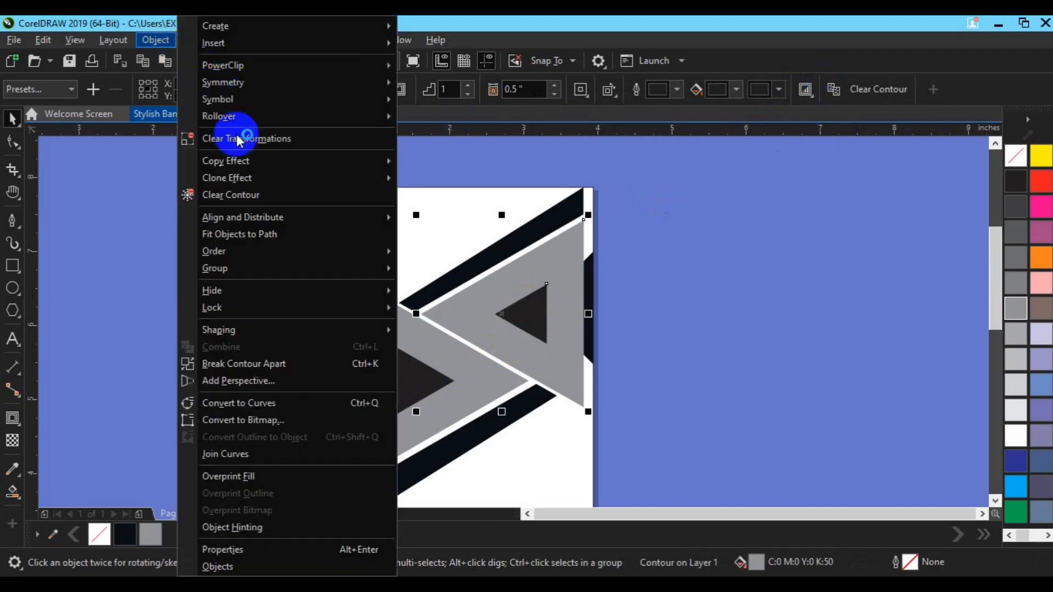
click(268, 364)
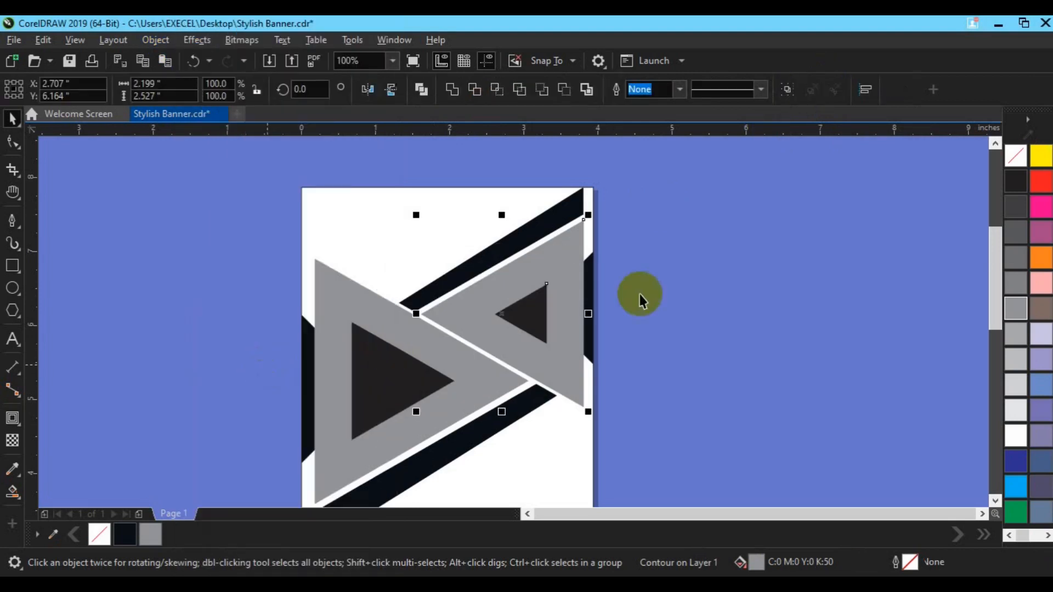
click(534, 319)
click(384, 394)
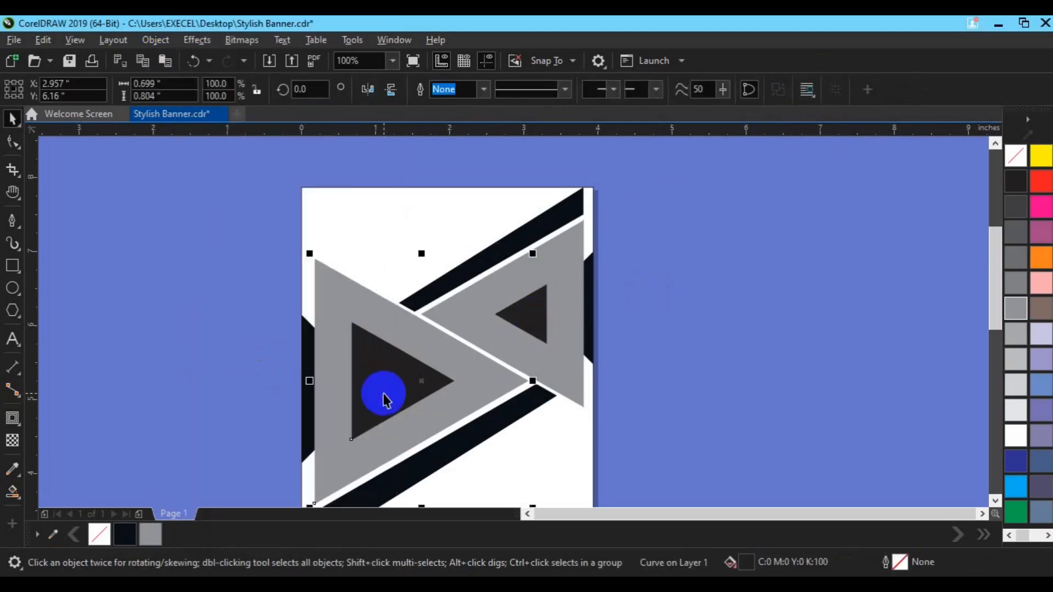
click(165, 40)
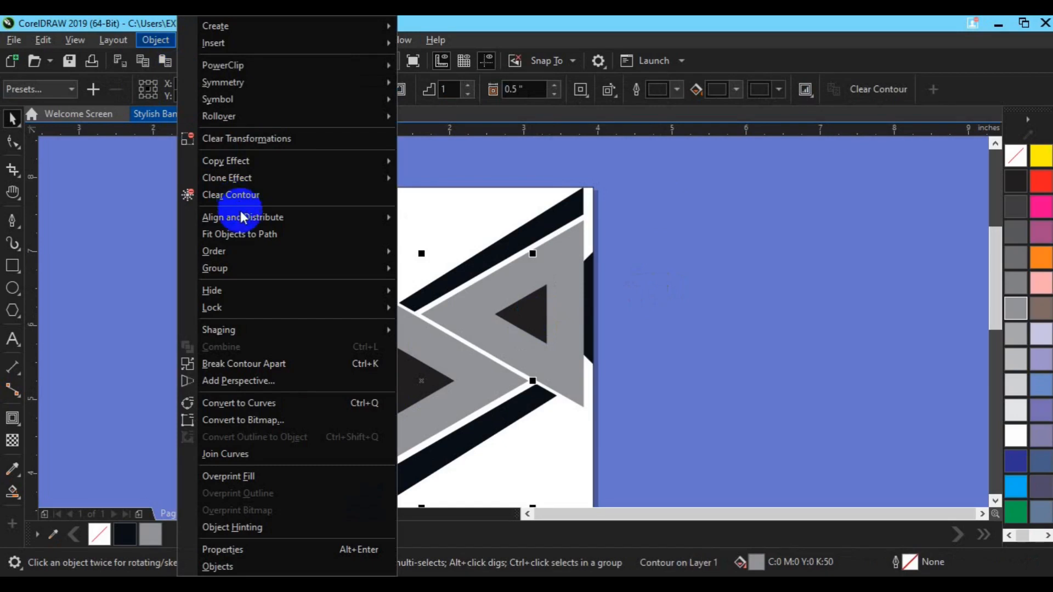
click(258, 363)
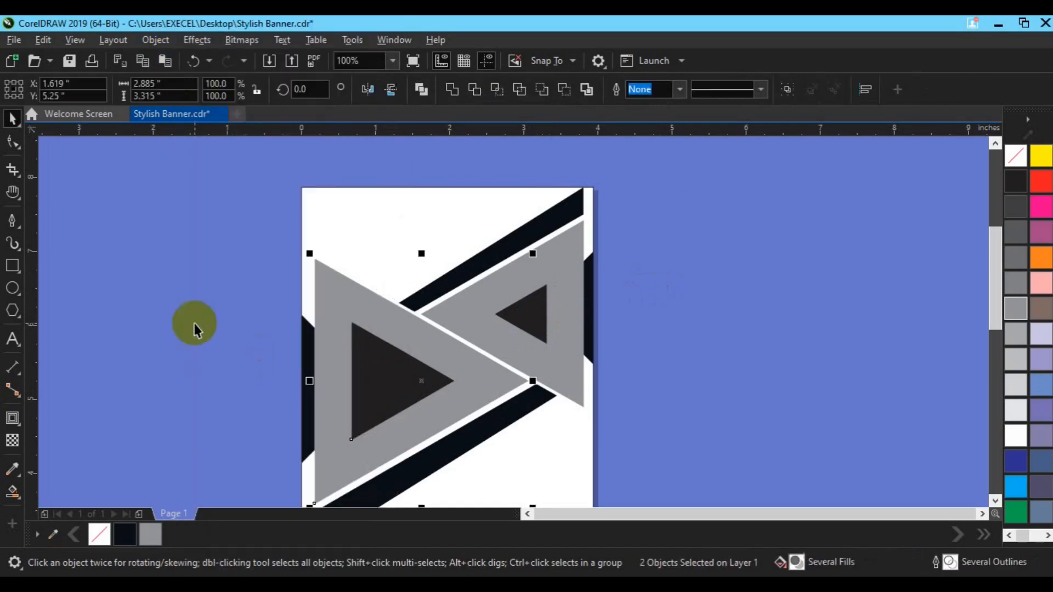
- Group the two inner black triangles and center the group horizontally on the banner's page-sized rectangle
click(379, 378)
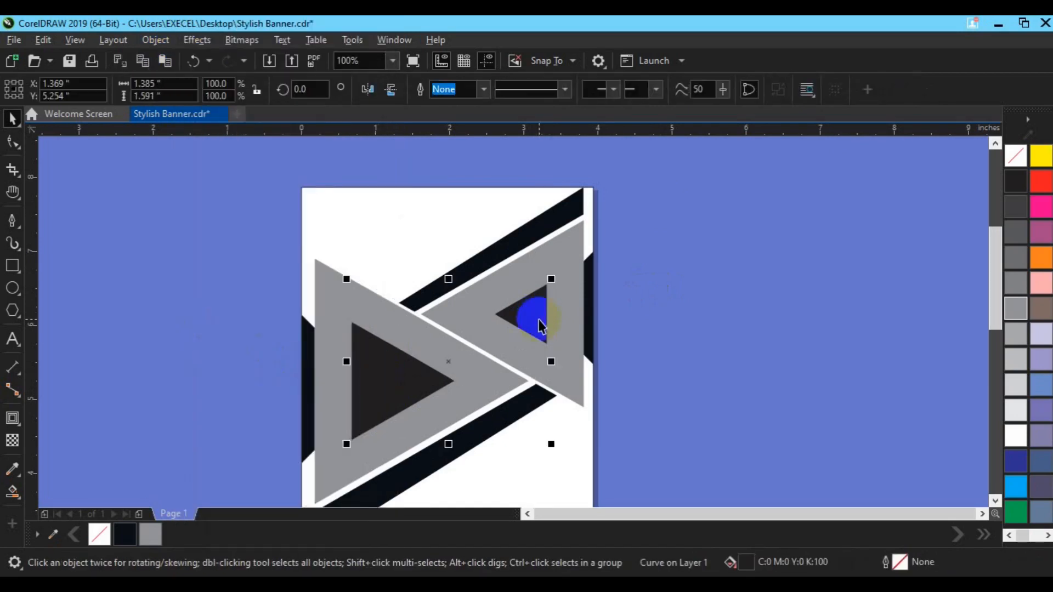
shift+click(540, 319)
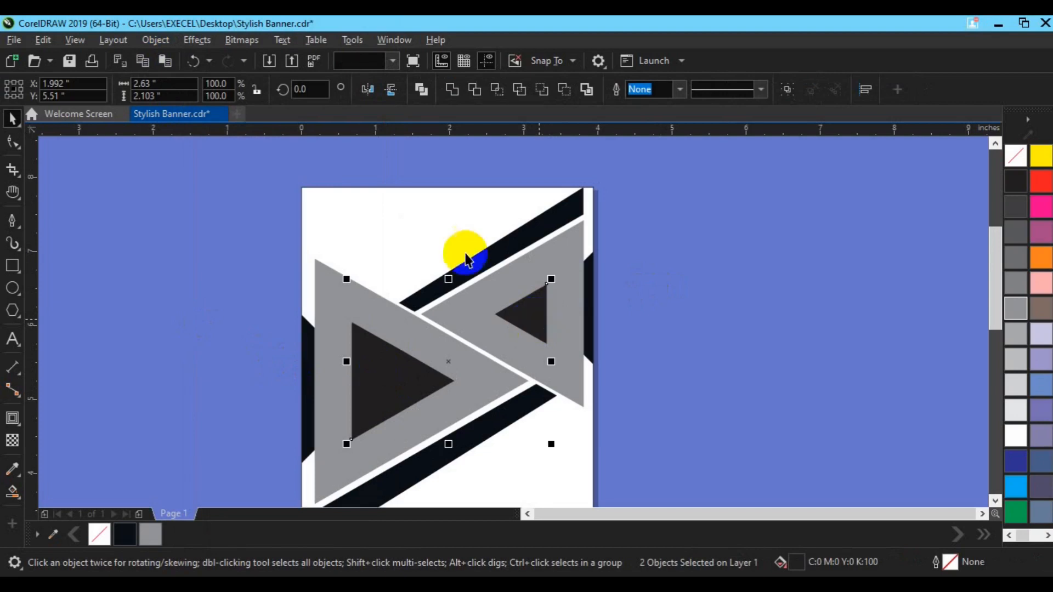
click(447, 222)
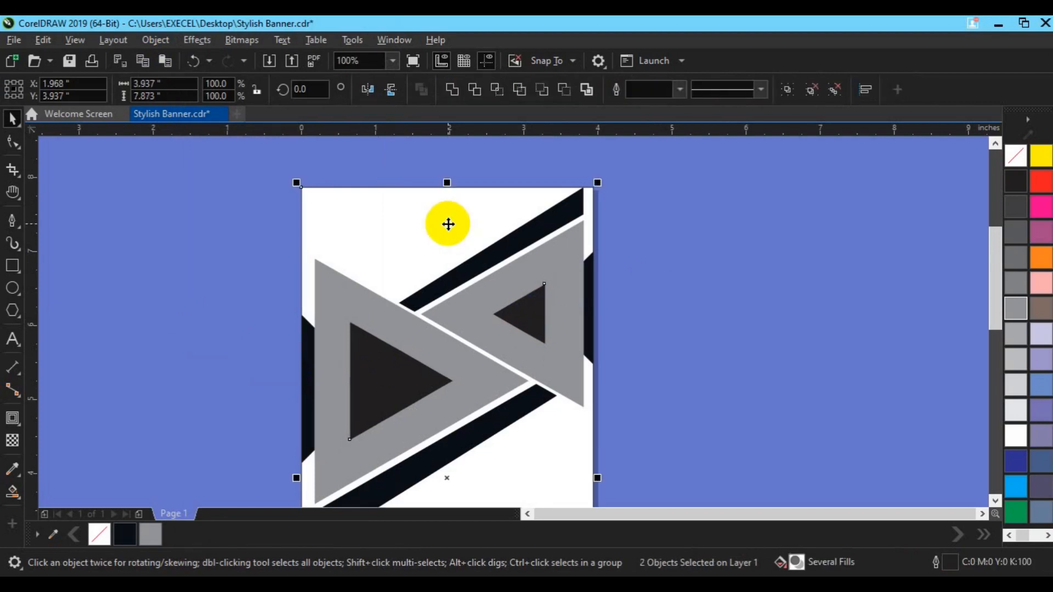
- Ungroup the two inner black triangles and move both off the page to its right side
click(541, 311)
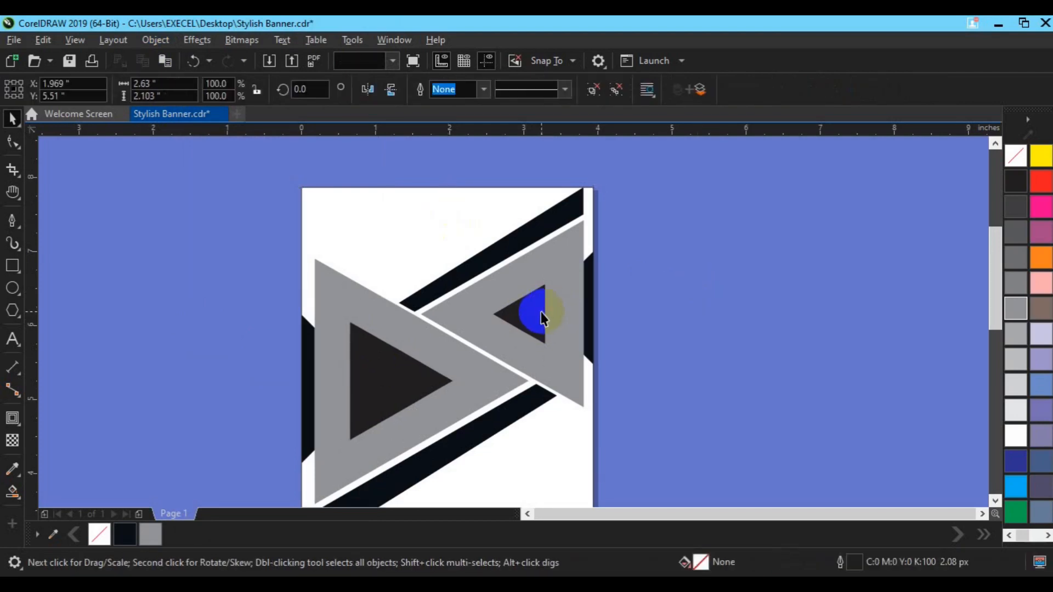
ctrl+click(542, 312)
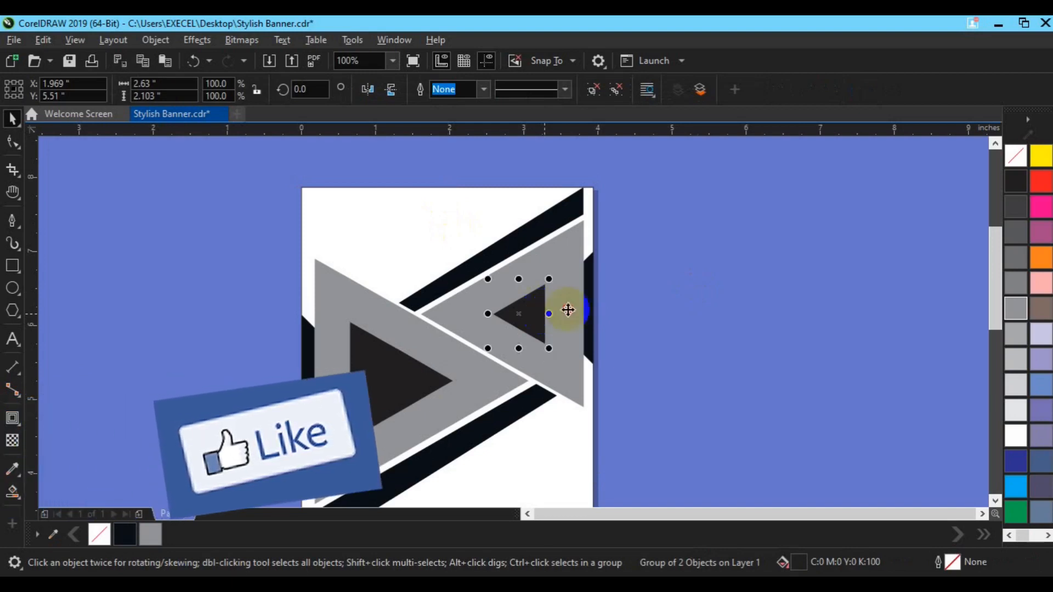
click(605, 292)
click(508, 314)
drag(508, 317, 811, 254)
- Import the ff9 city skyline photo from the Desktop's freepik stockpoto folder, and place it about 8.68 in wide across the banner
click(233, 212)
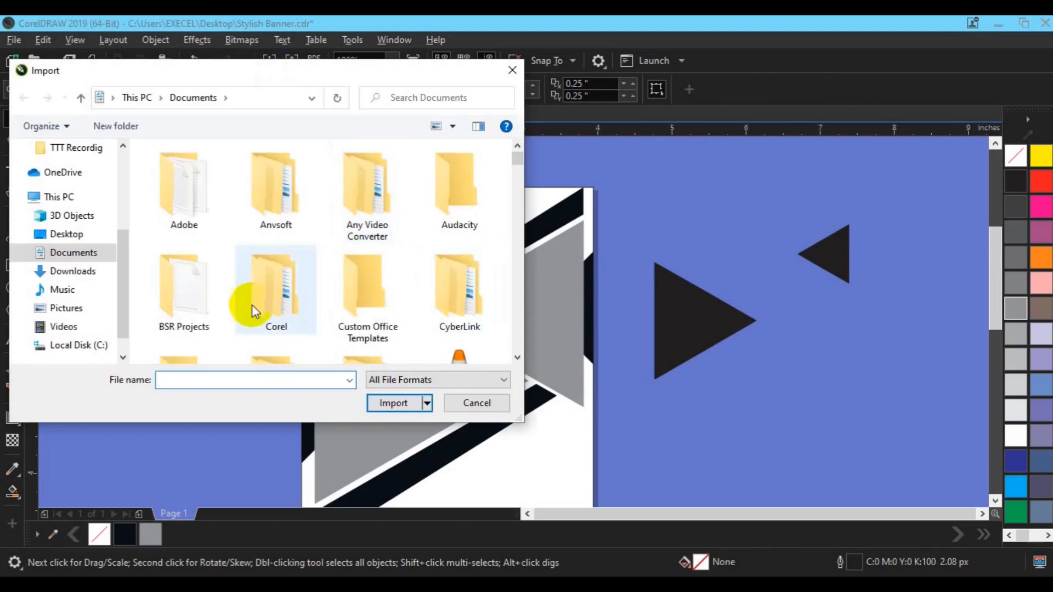
click(65, 236)
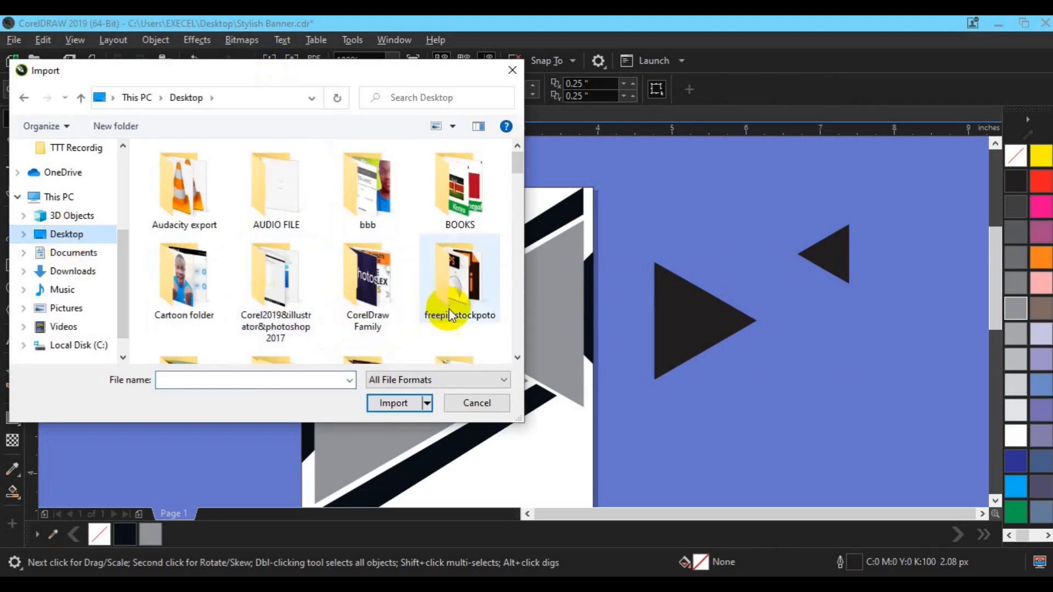
click(466, 315)
double_click(466, 314)
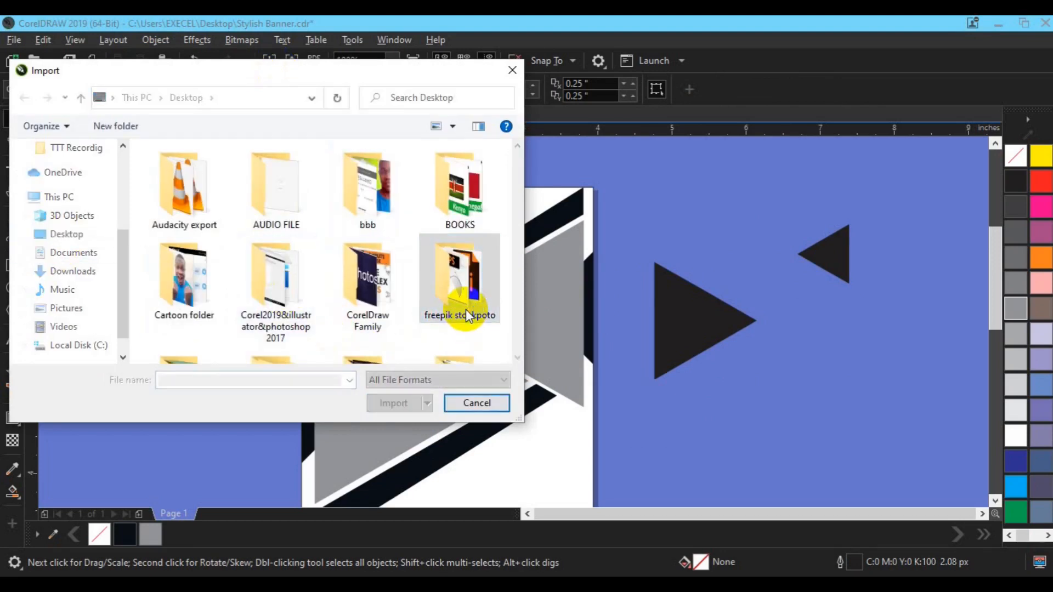
drag(517, 359, 520, 361)
click(168, 243)
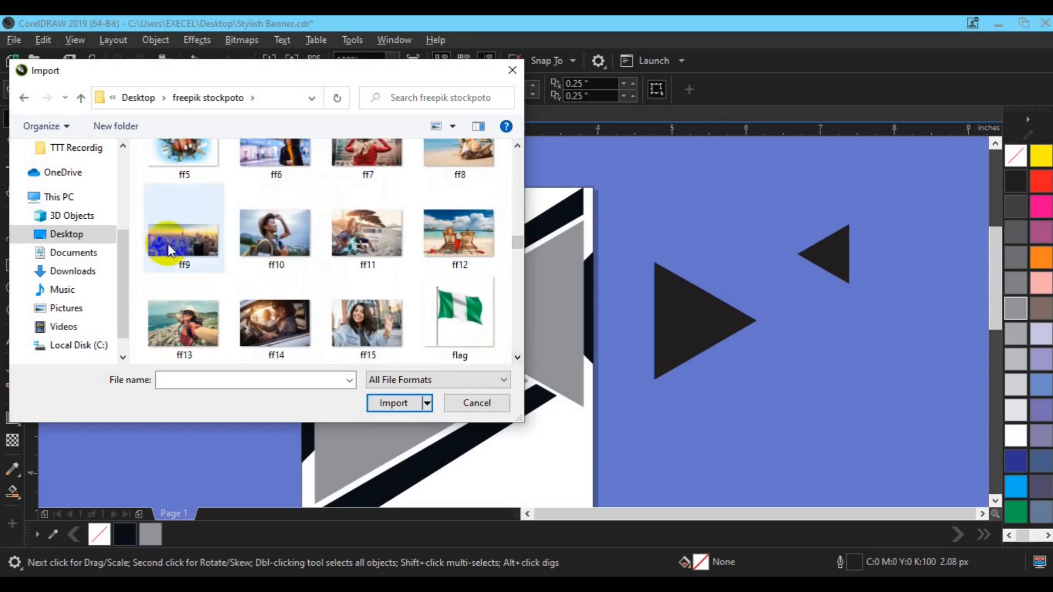
click(387, 404)
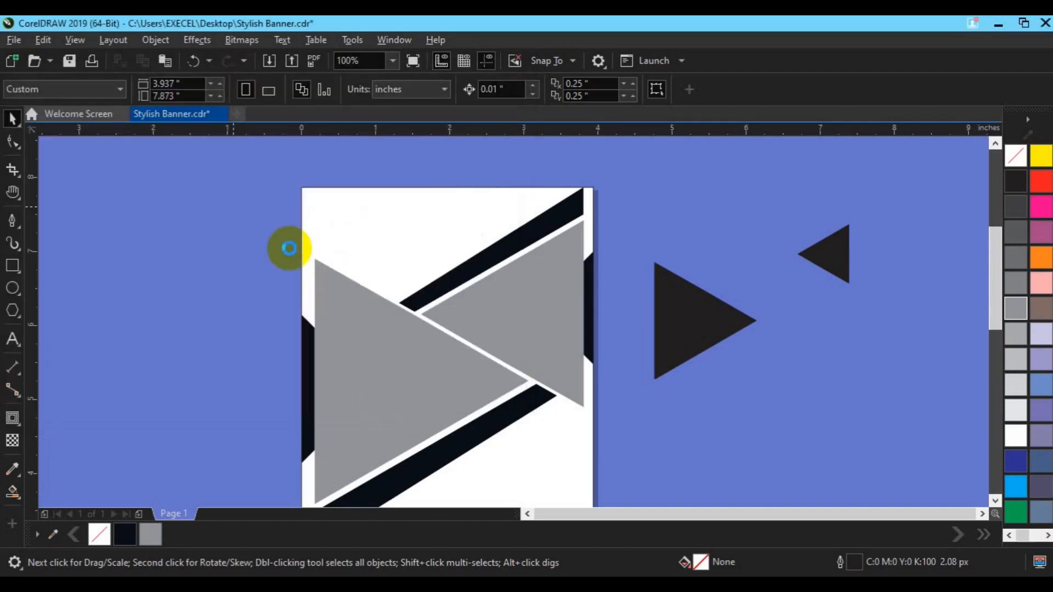
drag(266, 204, 935, 497)
- Position the city photo over the triangles at about X 2.34 in, Y 5.72 in, and send it to the back of the page
drag(629, 363, 517, 354)
drag(517, 359, 517, 361)
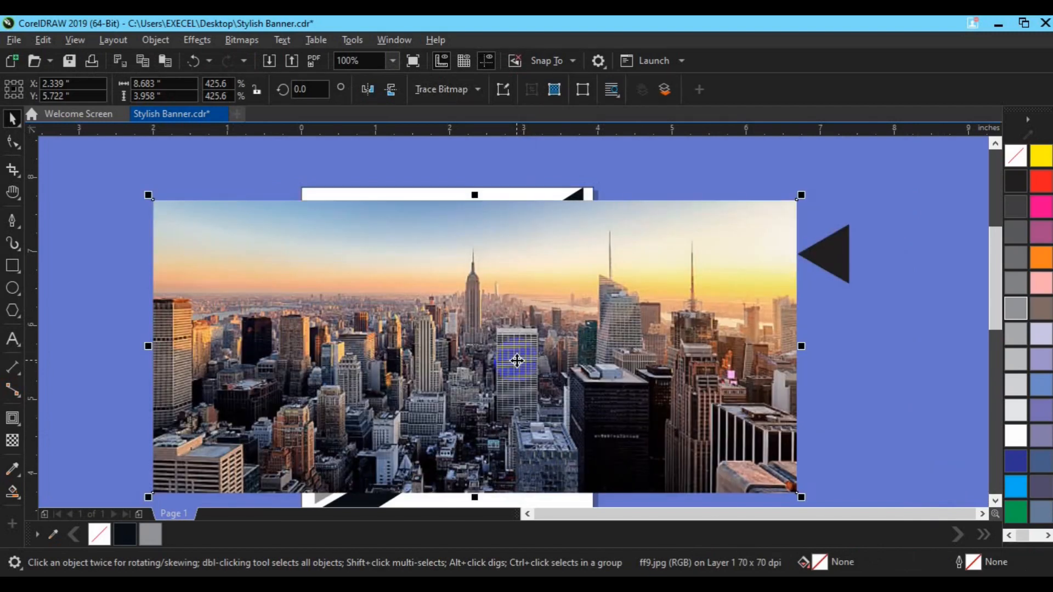
right_click(517, 360)
mouse_move(593, 282)
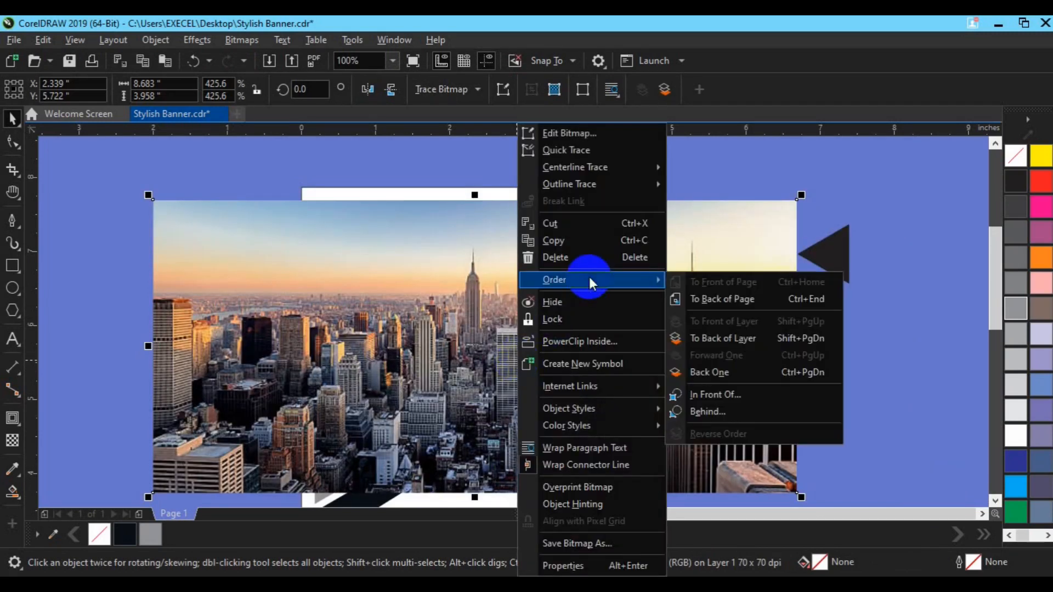
click(706, 299)
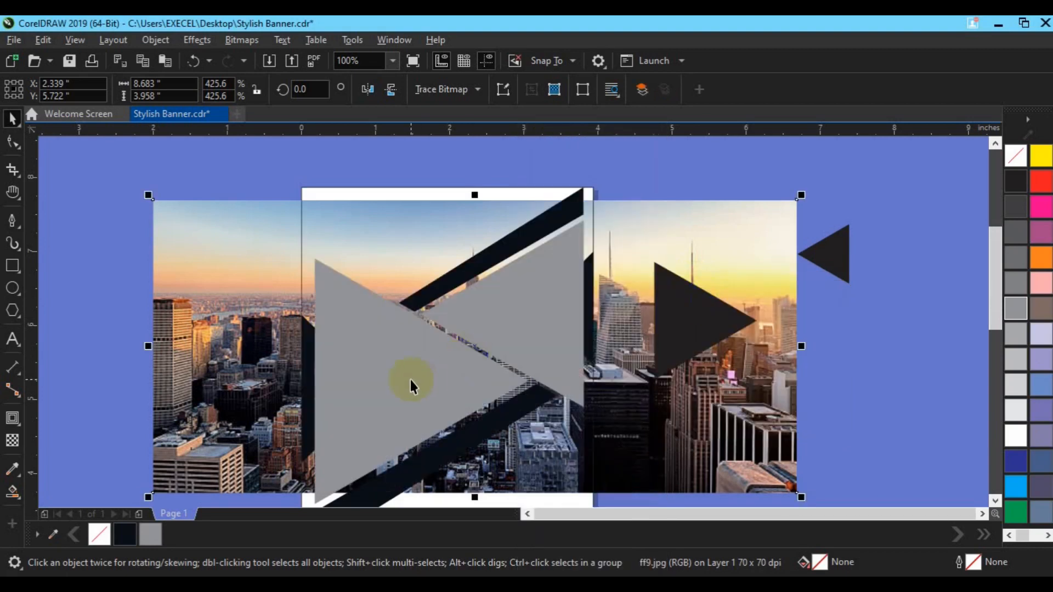
- Reposition the city photo behind the triangles at about X 1.6 in, Y 5.59 in, undoing the accidental move of the banner rectangle
drag(410, 379, 416, 379)
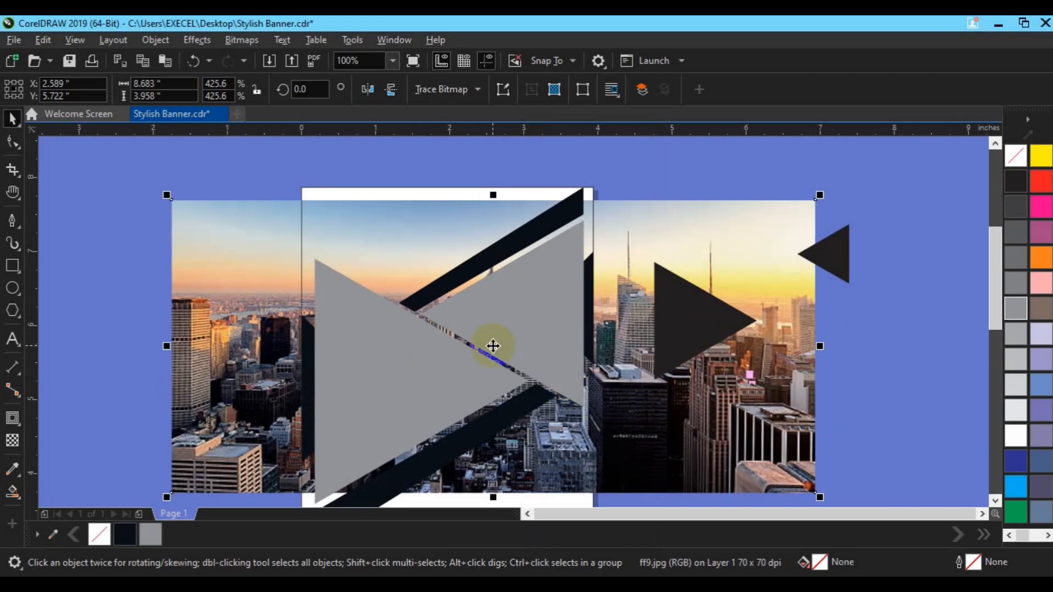
drag(650, 381, 551, 389)
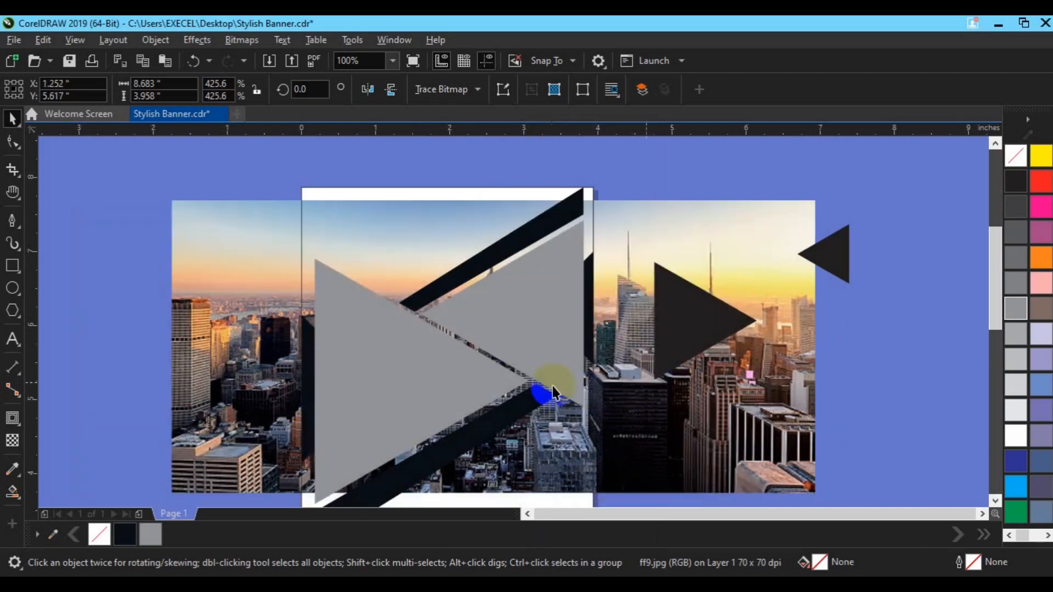
drag(564, 430, 571, 439)
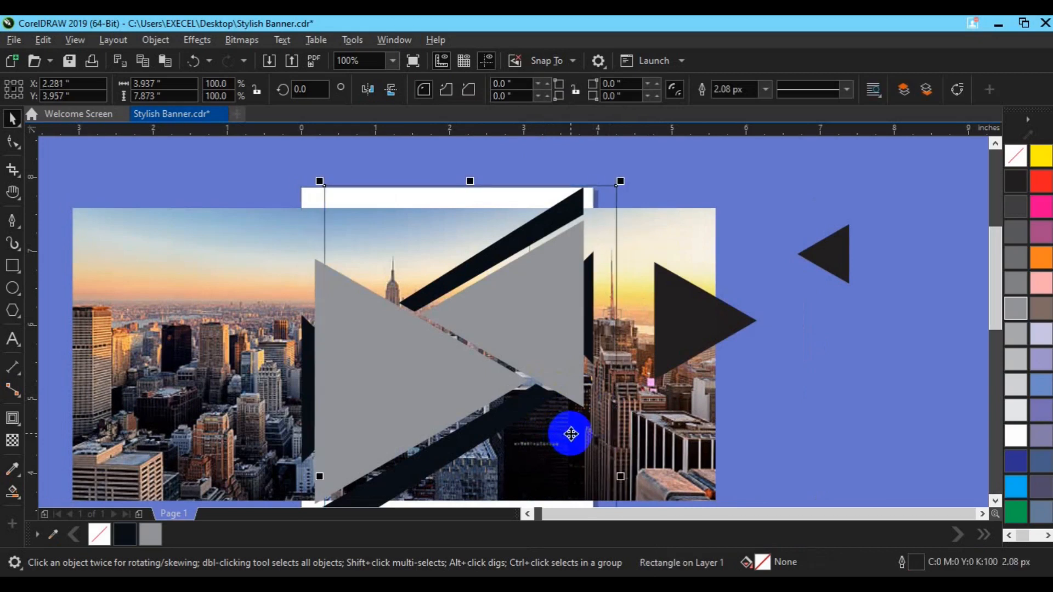
key(ctrl+z)
drag(657, 443, 682, 446)
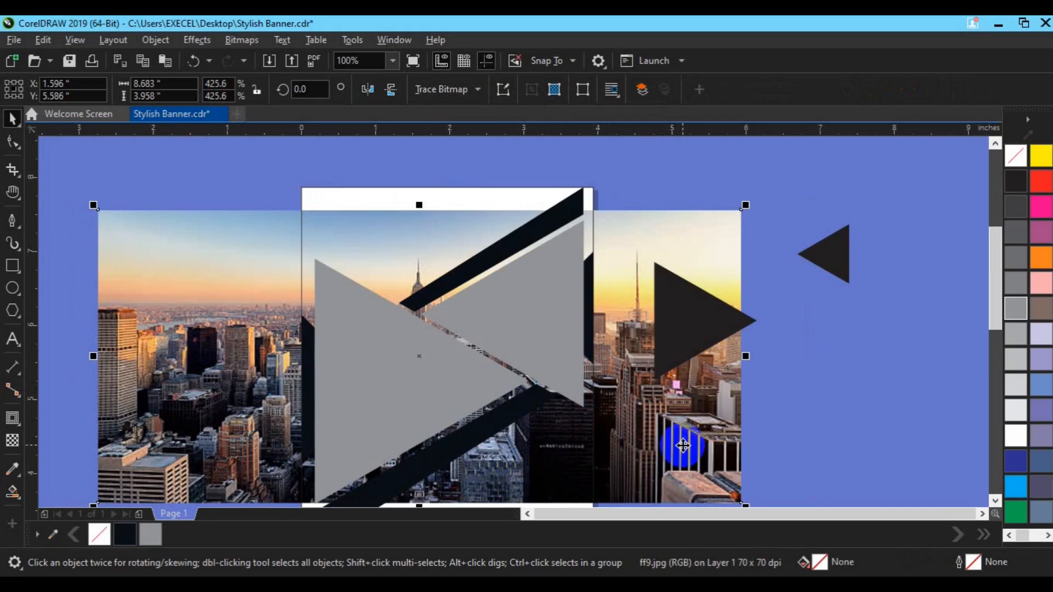
- Weld the two large gray triangles on the banner into a single shape
click(424, 400)
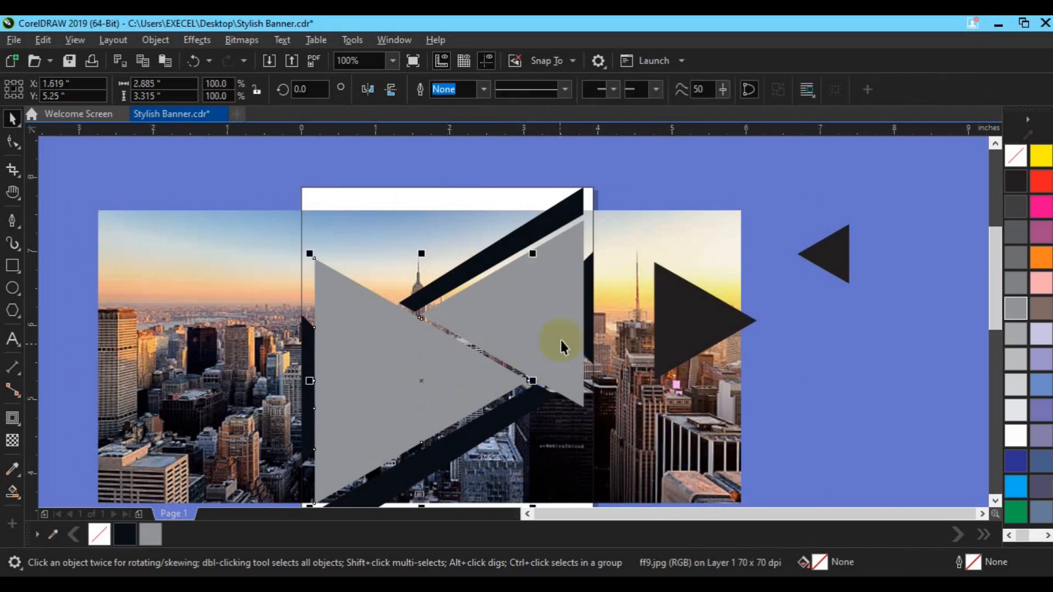
shift+click(634, 388)
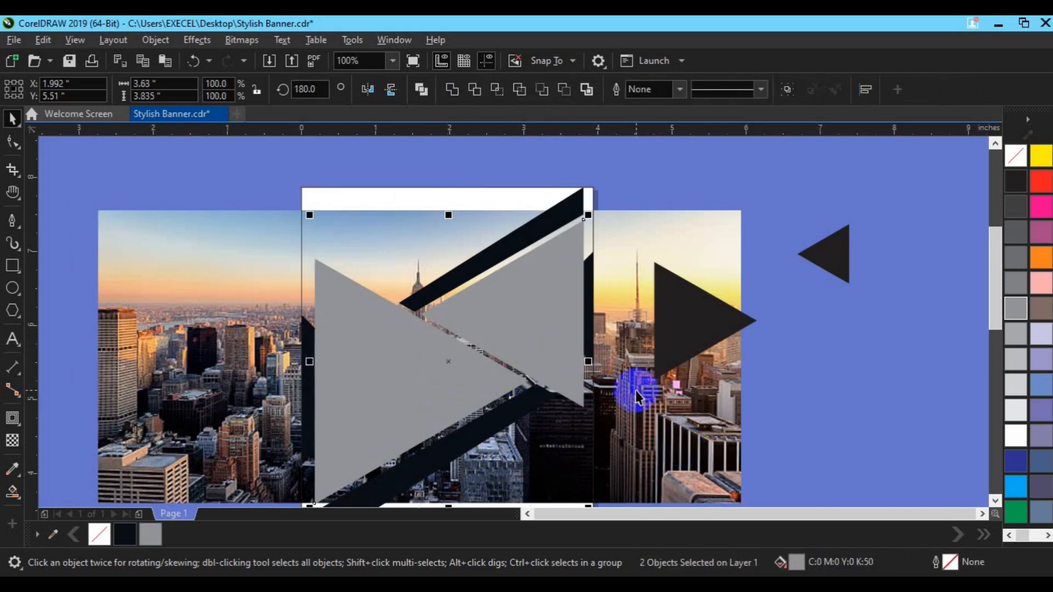
click(452, 90)
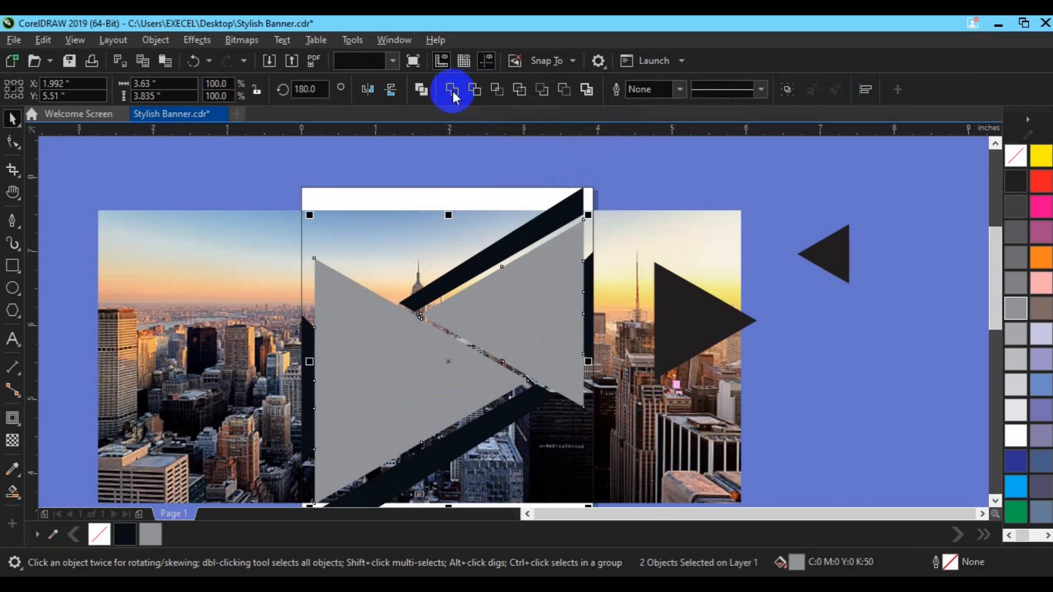
- Try bringing the city photo to the front of the page, and undo the change
click(608, 343)
shift+click(433, 380)
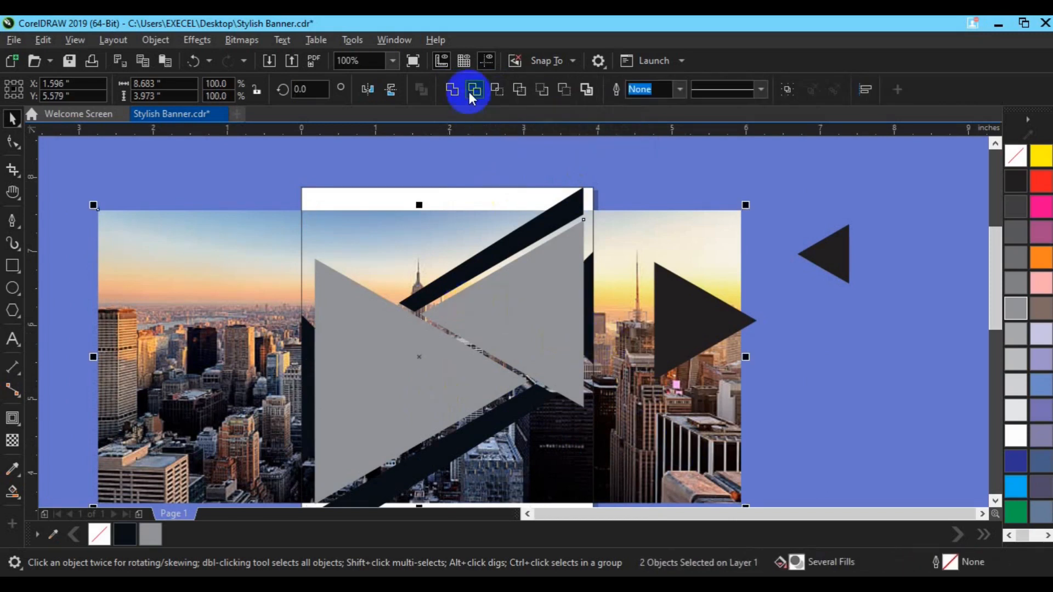
click(779, 312)
right_click(681, 447)
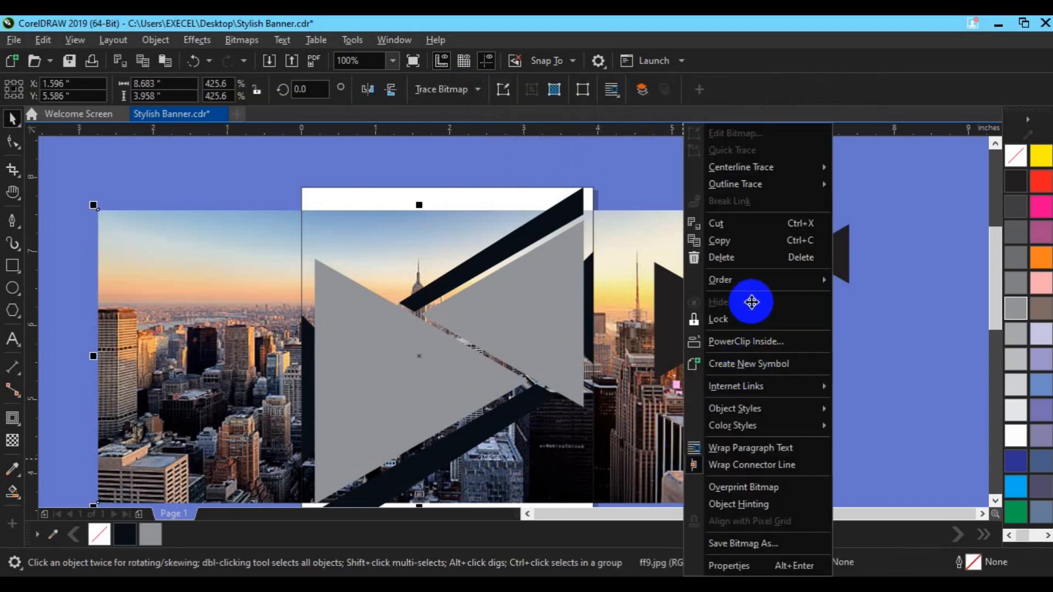
mouse_move(751, 281)
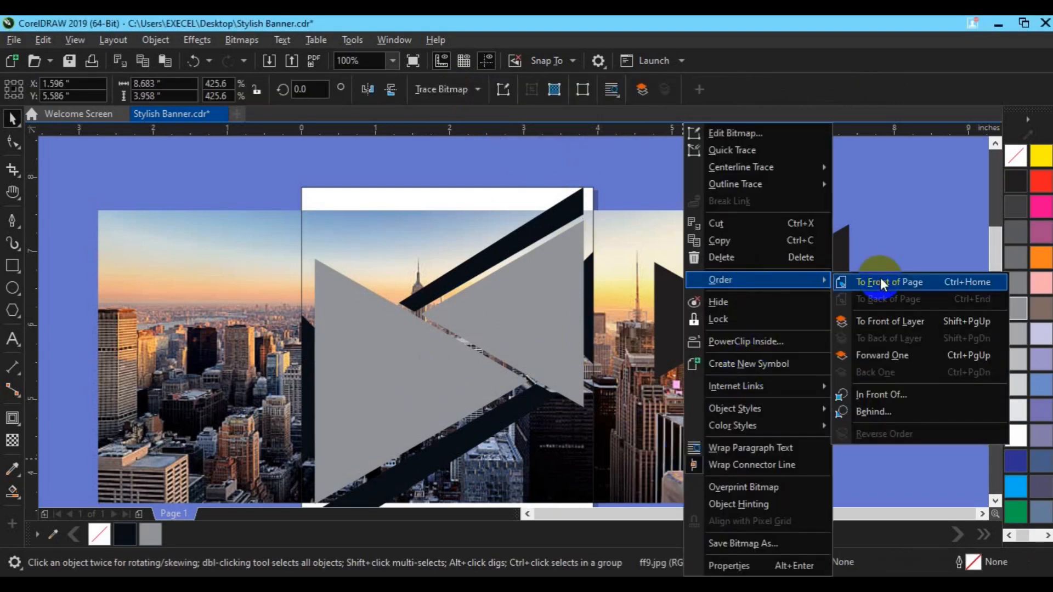
click(881, 282)
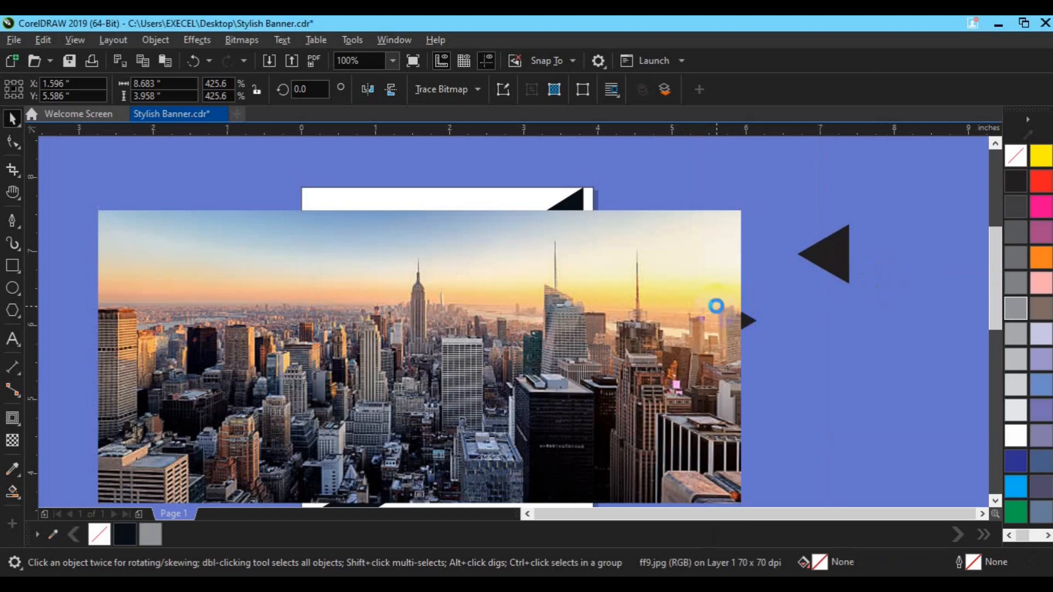
key(ctrl+z)
- Place a copy of the welded gray shape beside the page, and move the city photo behind it at about X -5.43 in, Y 4.77 in
click(534, 336)
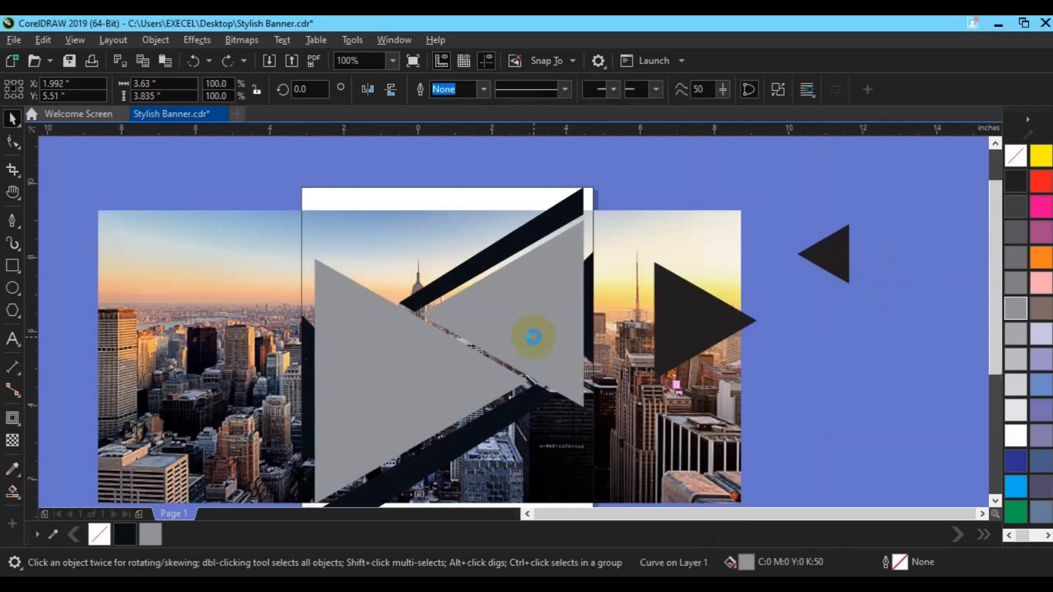
scroll(534, 336, down, 1)
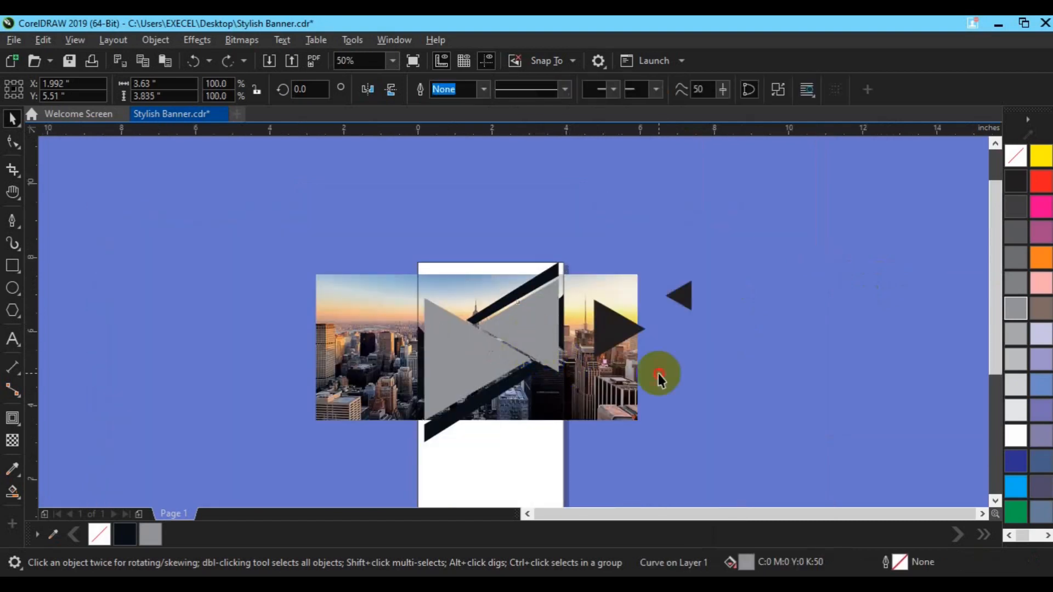
mouse_move(493, 361)
mouse_down()
mouse_move(512, 324)
mouse_move(763, 346)
mouse_move(823, 331)
mouse_move(355, 428)
mouse_move(218, 378)
mouse_up()
click(357, 376)
drag(357, 376, 130, 399)
drag(318, 399, 310, 421)
- Try to intersect the city photo with the copied gray shape after bringing the photo to the front of the page
right_click(301, 417)
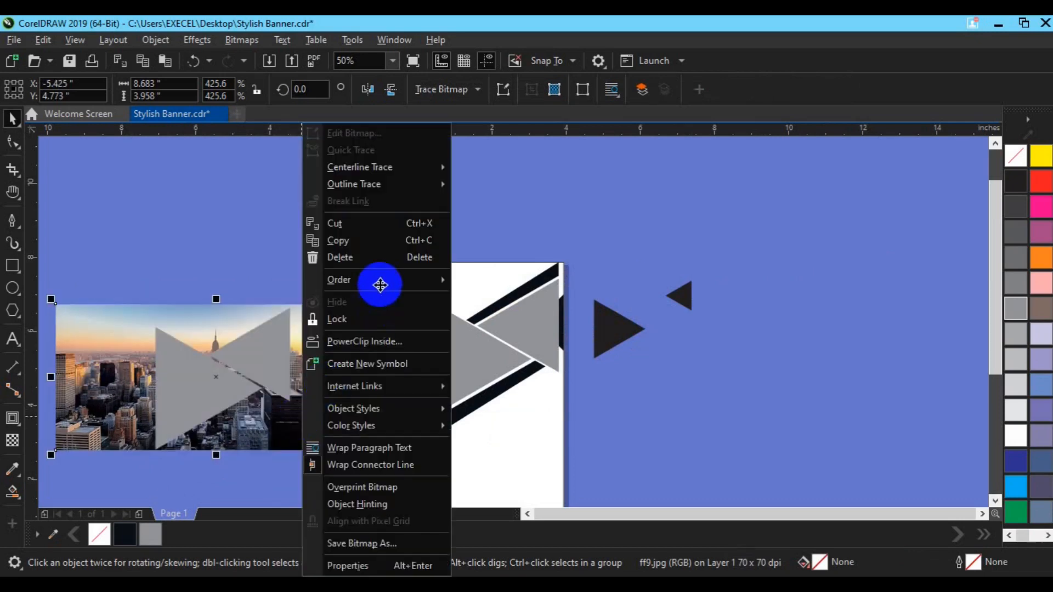
mouse_move(380, 285)
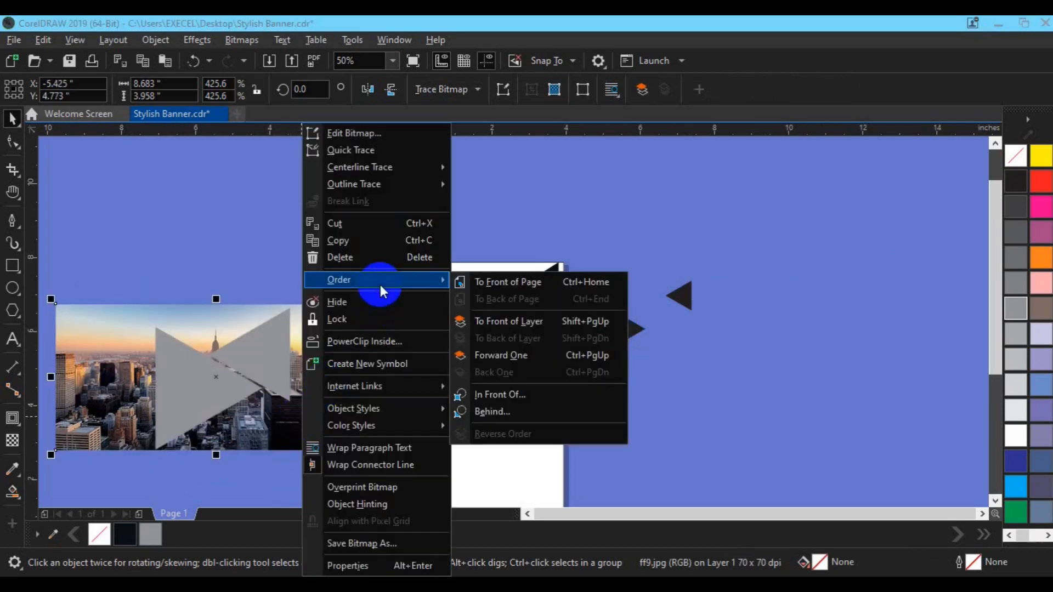
click(488, 280)
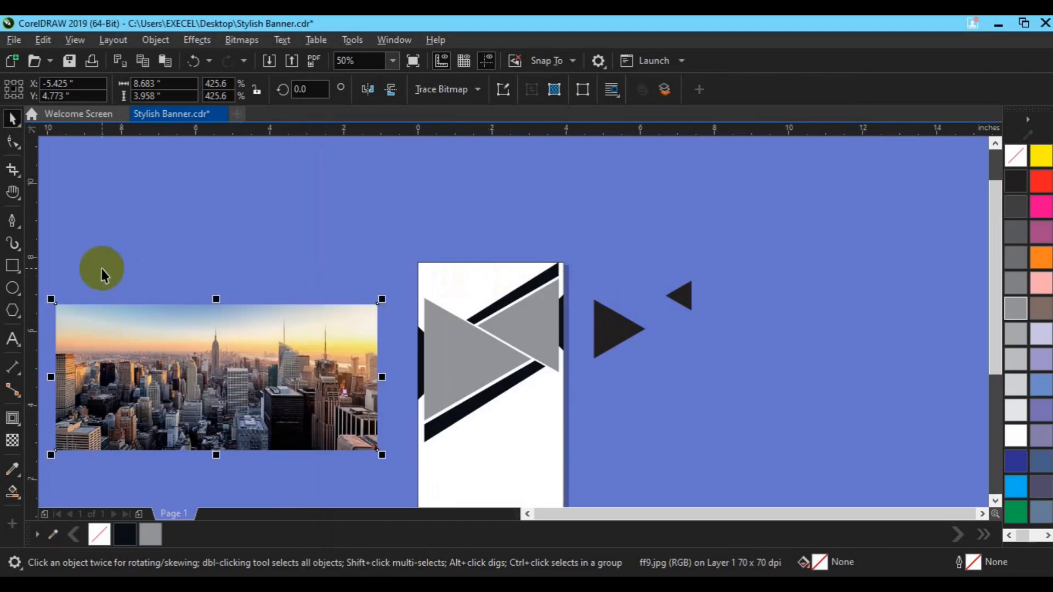
drag(45, 263, 404, 470)
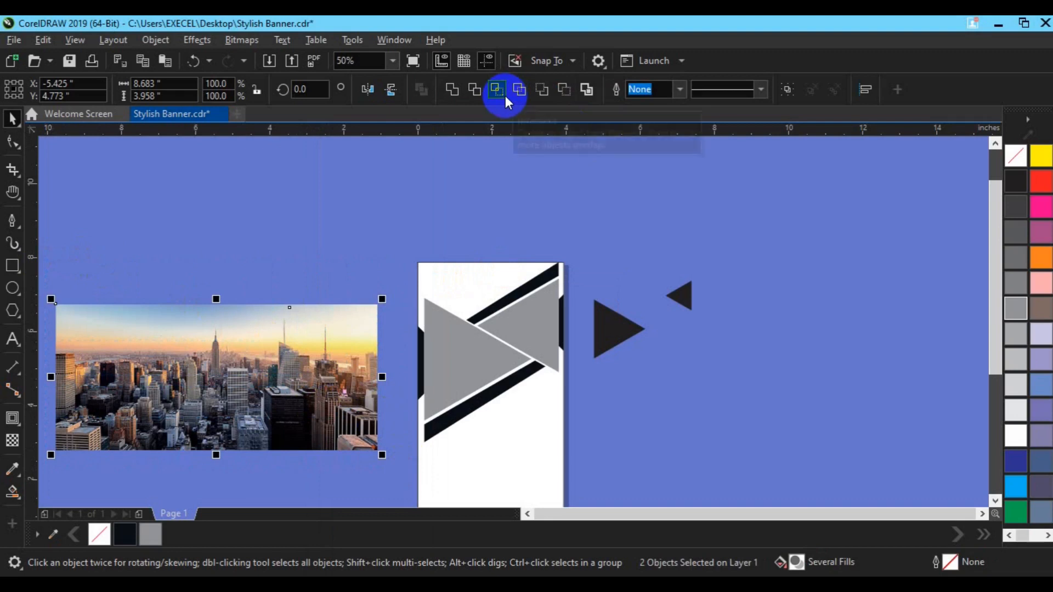
click(505, 96)
click(274, 268)
- Move the city photo aside to inspect the intersection, and undo back to the photo lying behind the gray shape
drag(310, 386, 326, 251)
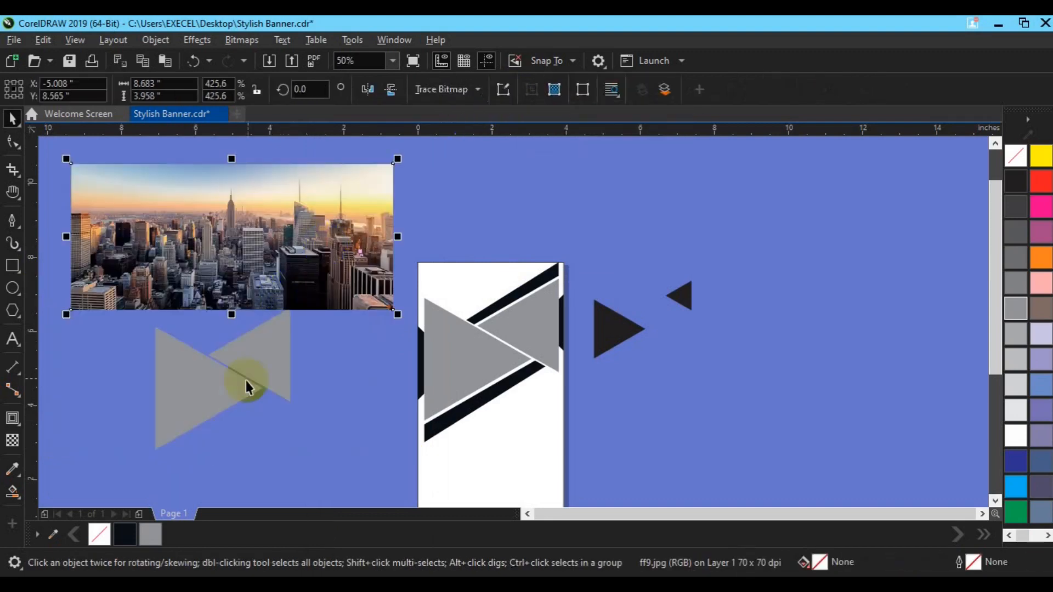
click(248, 256)
click(287, 383)
click(234, 271)
click(212, 378)
drag(270, 219, 247, 344)
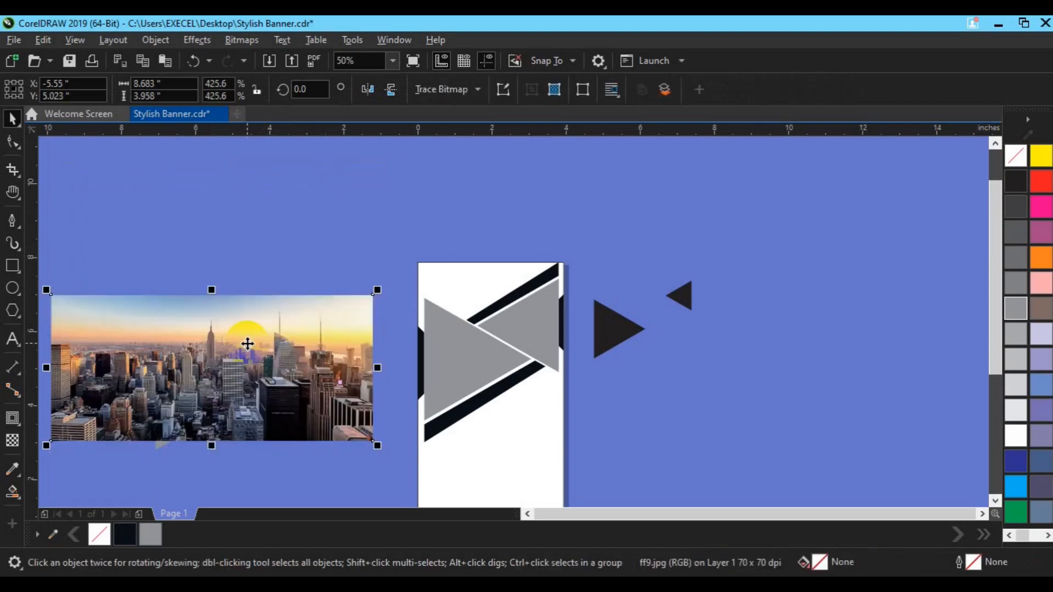
key(ctrl+z)
key(ctrl+z)
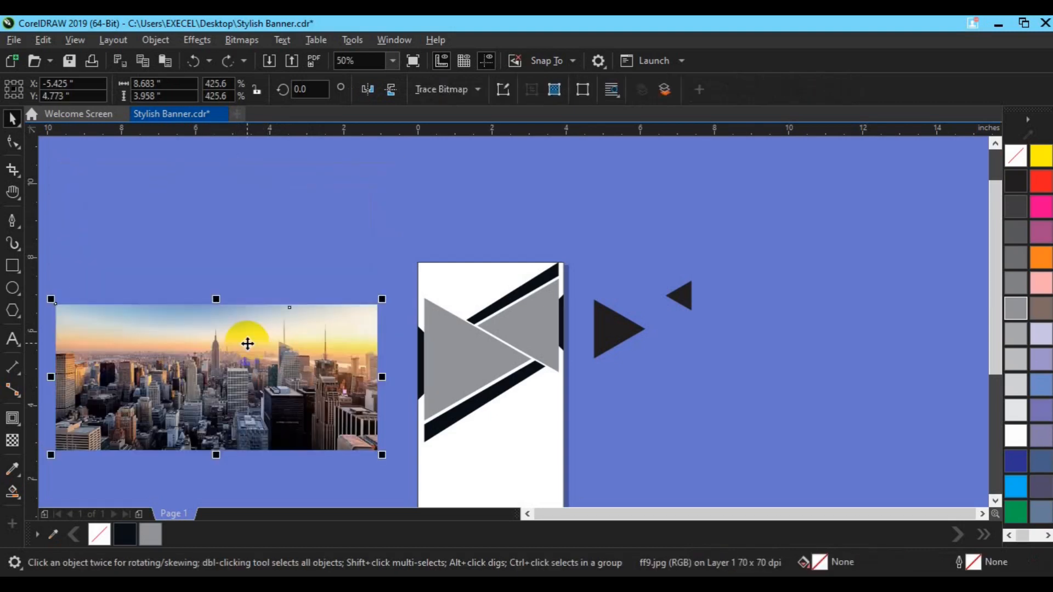
key(ctrl+z)
- Intersect the copied gray shape with the city photo behind it, and move the gray copy away to about X -3.33 in, Y 9.29 in
click(280, 378)
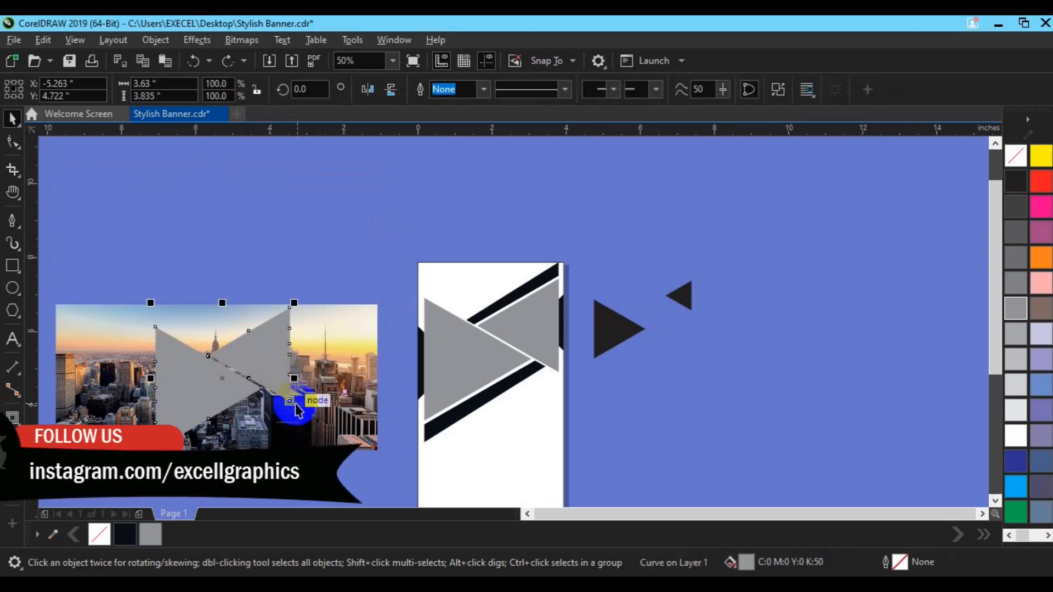
shift+click(329, 417)
click(498, 89)
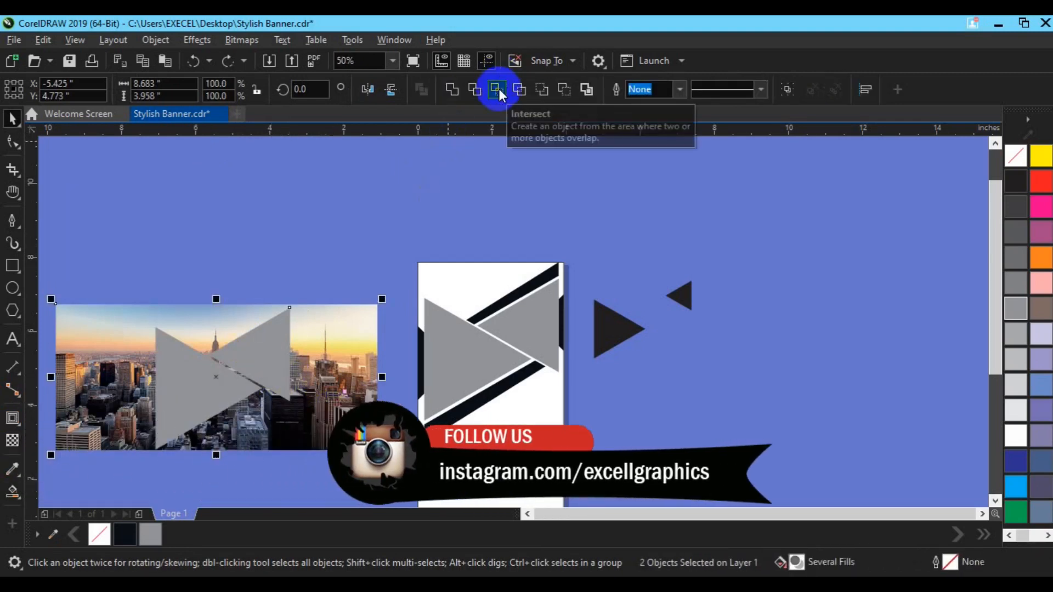
click(331, 379)
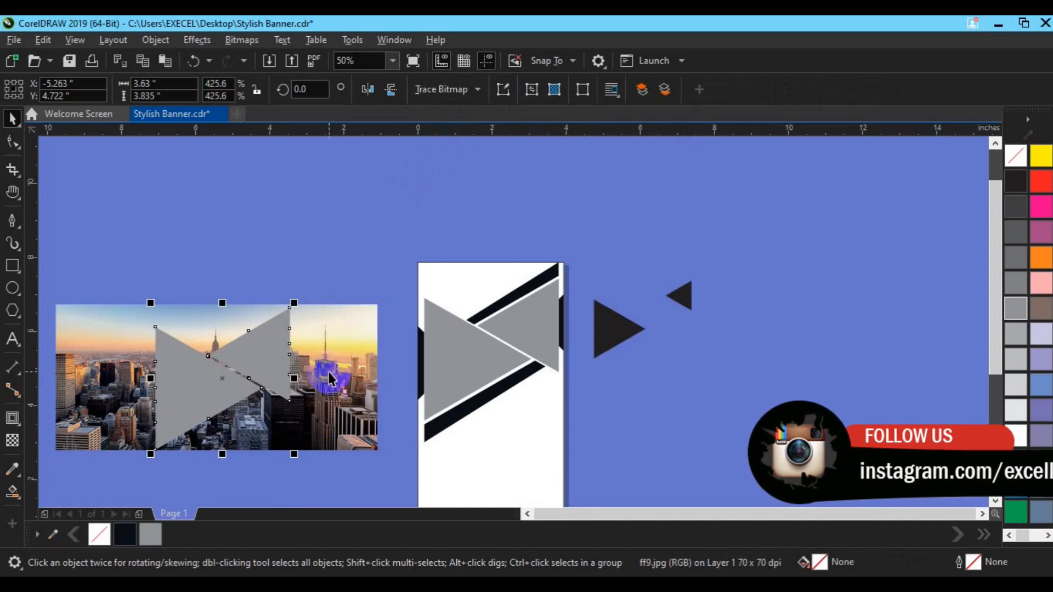
click(176, 411)
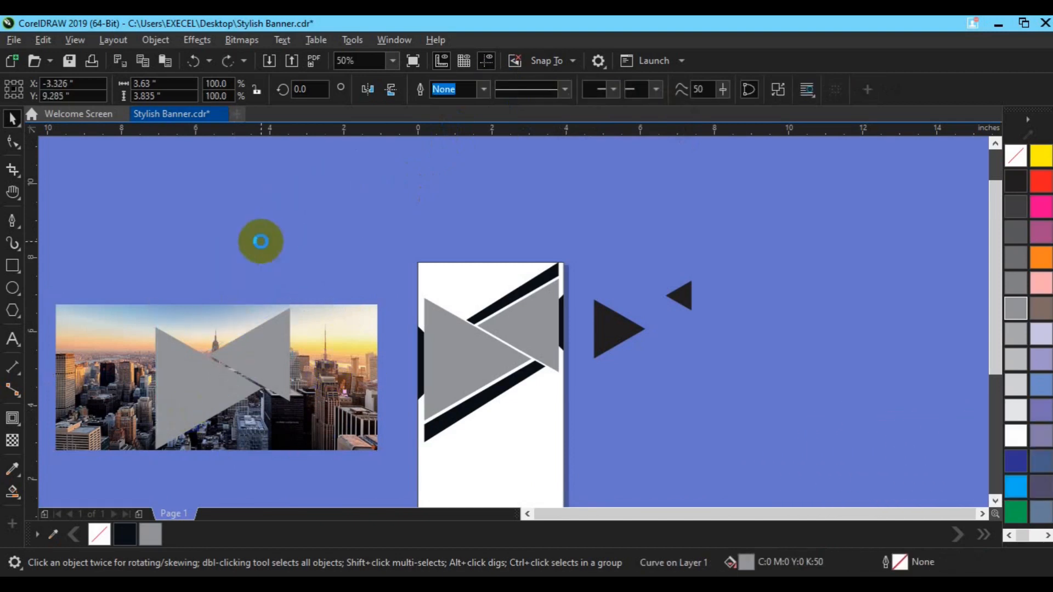
drag(189, 408, 261, 241)
- Move the triangular photo cutout onto the banner, bring it to the front of the page, and centre it horizontally on the banner rectangle
drag(207, 395, 437, 353)
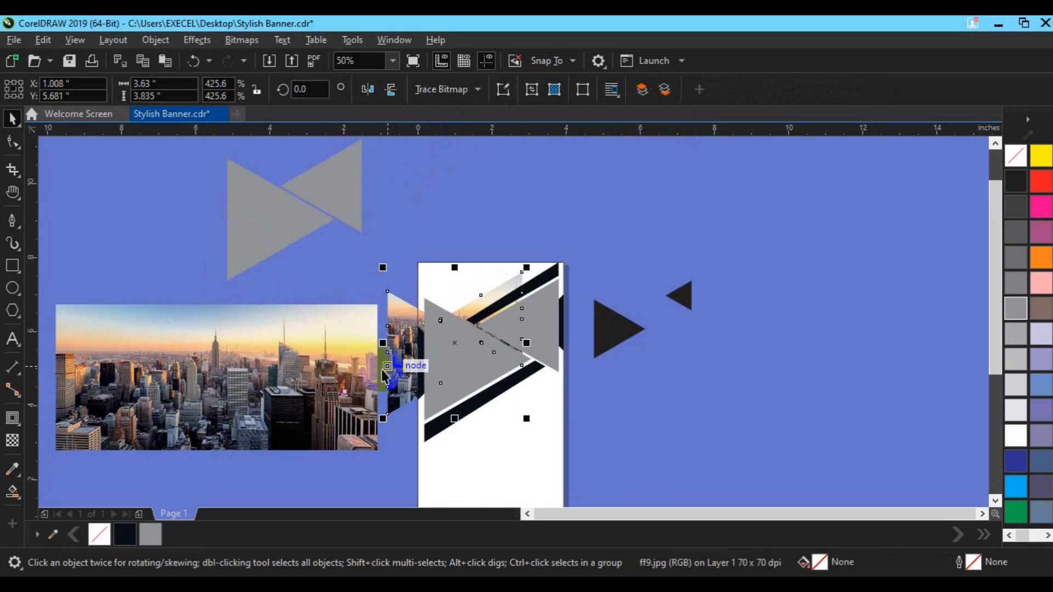
right_click(394, 370)
mouse_move(474, 281)
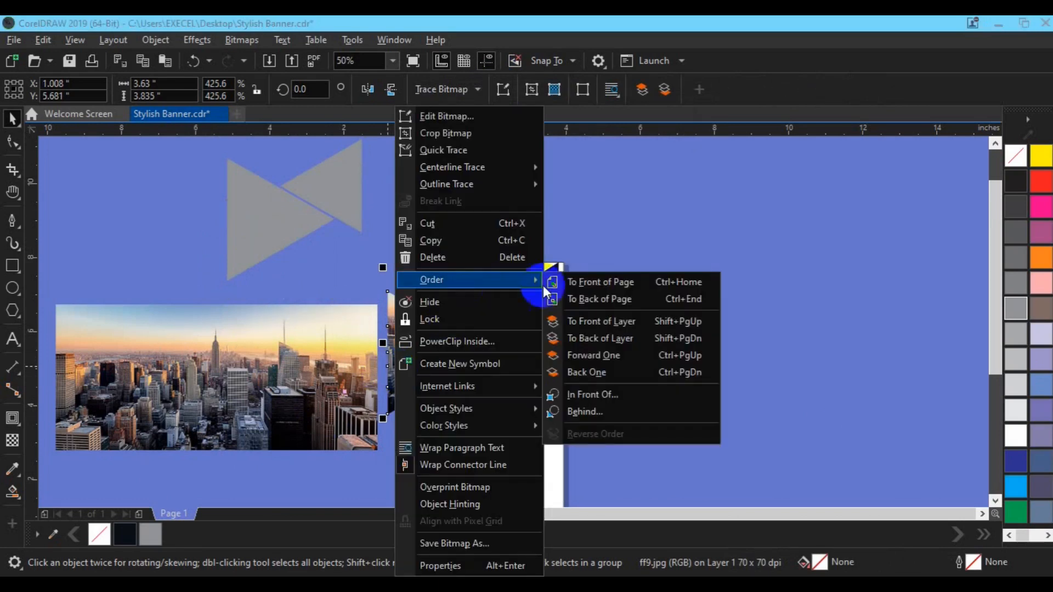
click(578, 283)
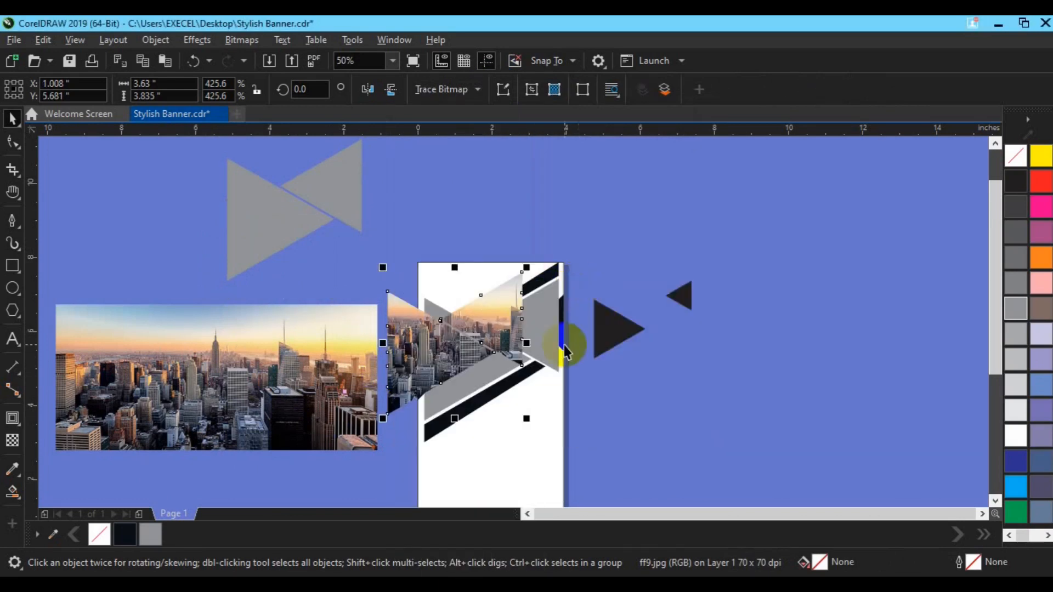
key(c)
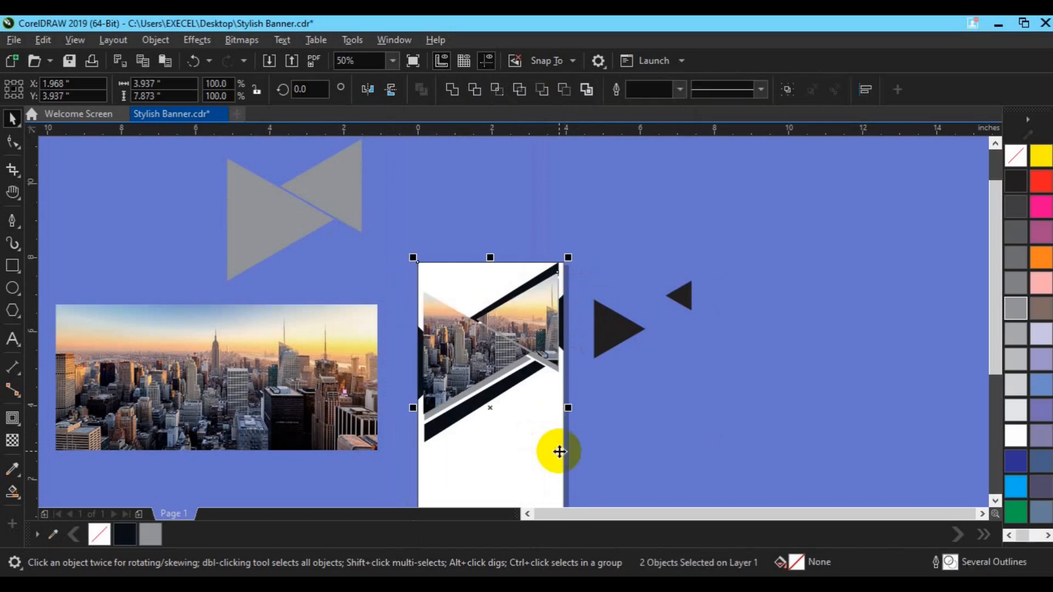
click(519, 372)
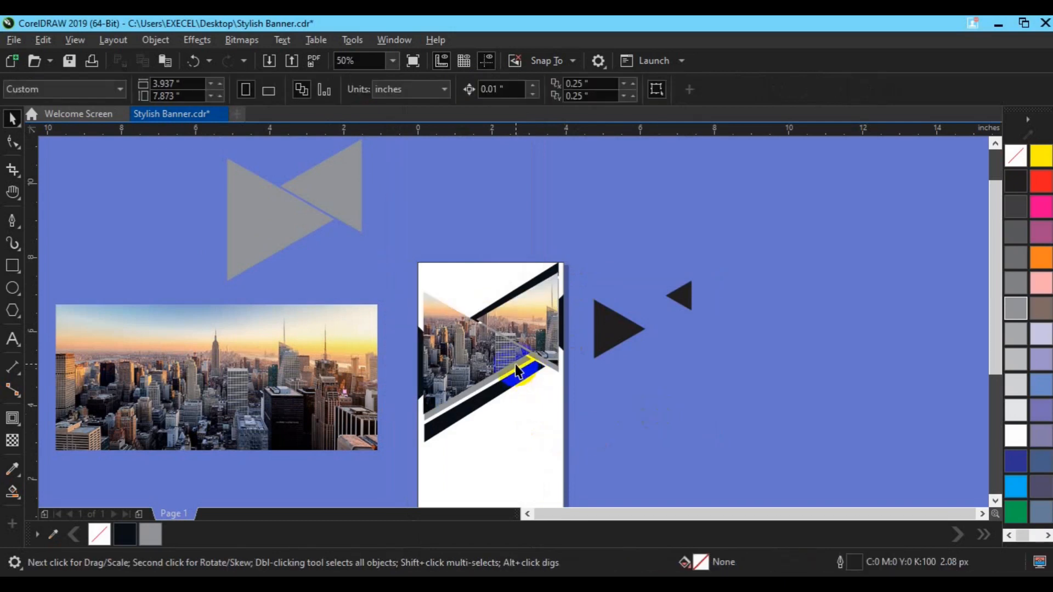
- Delete the gray shape copy and the leftover full city photo beside the page
click(277, 240)
key(Delete)
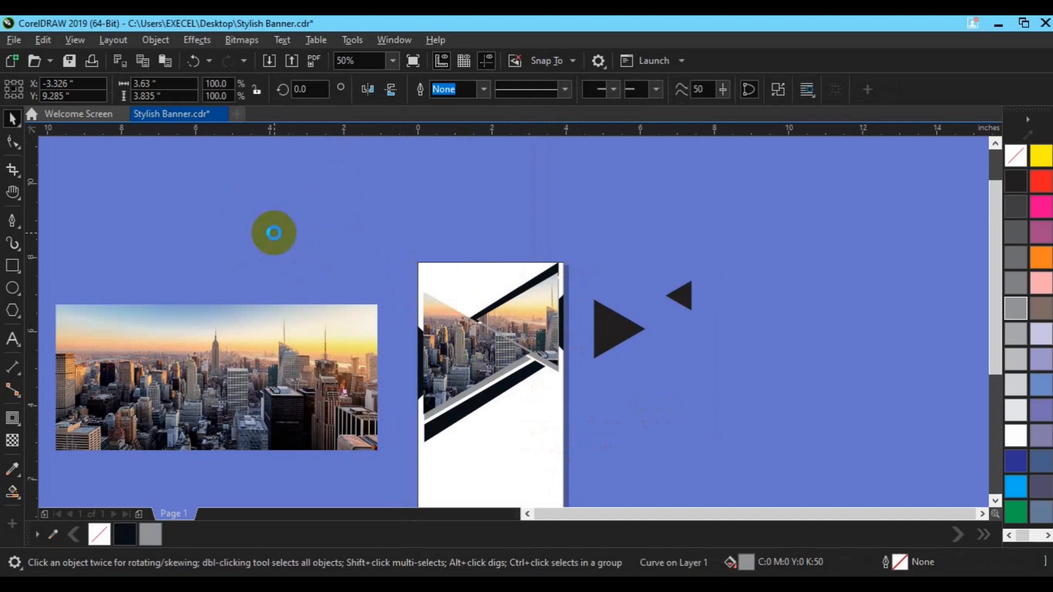
click(239, 329)
key(Delete)
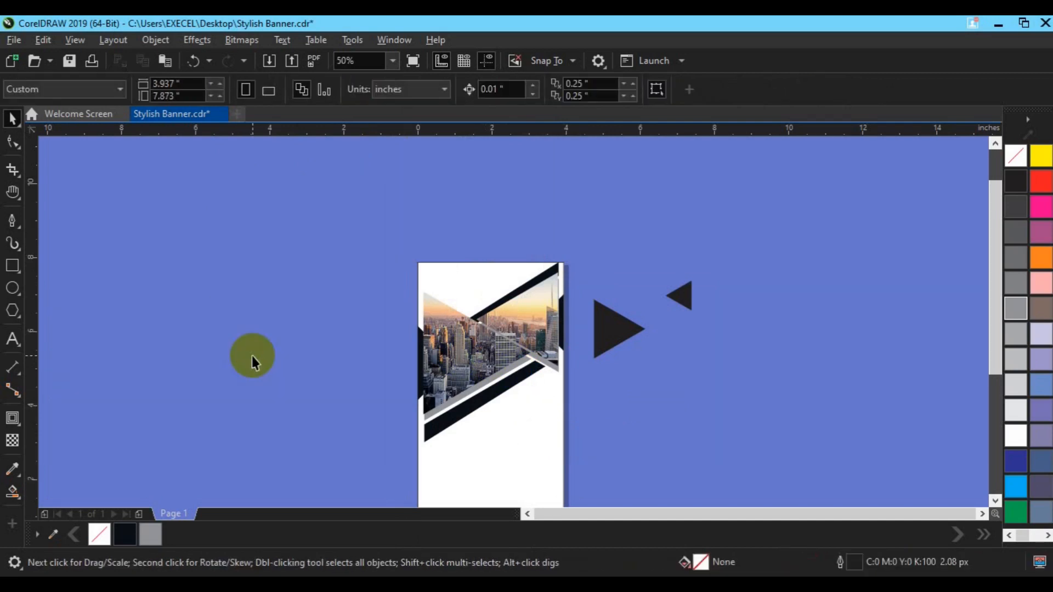
- Align the centre of the photo cutout with the welded gray shape underneath it on the banner
scroll(252, 362, up, 2)
key(h)
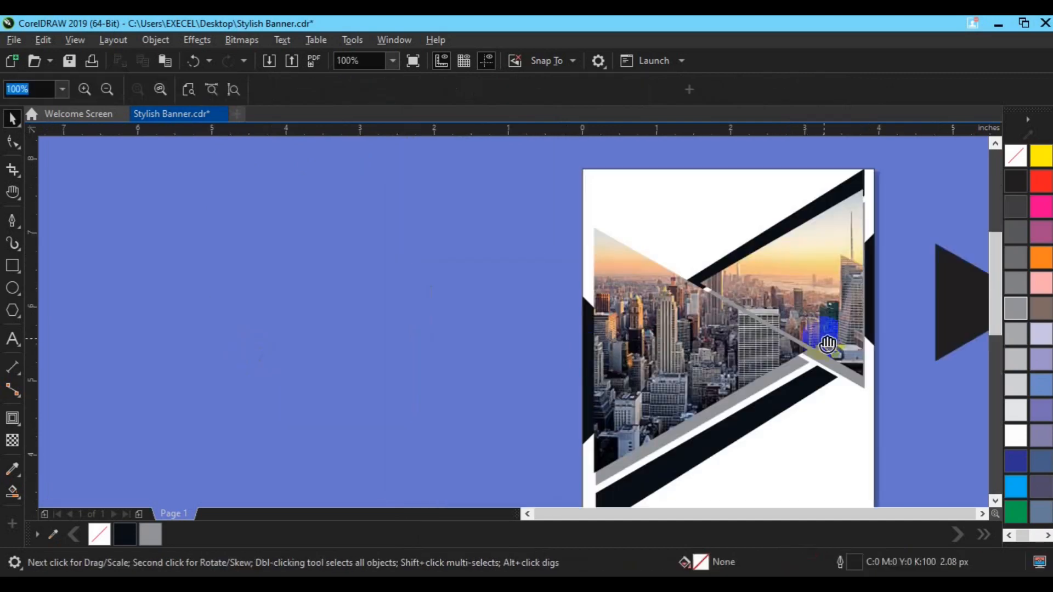
drag(805, 333, 594, 343)
key(space)
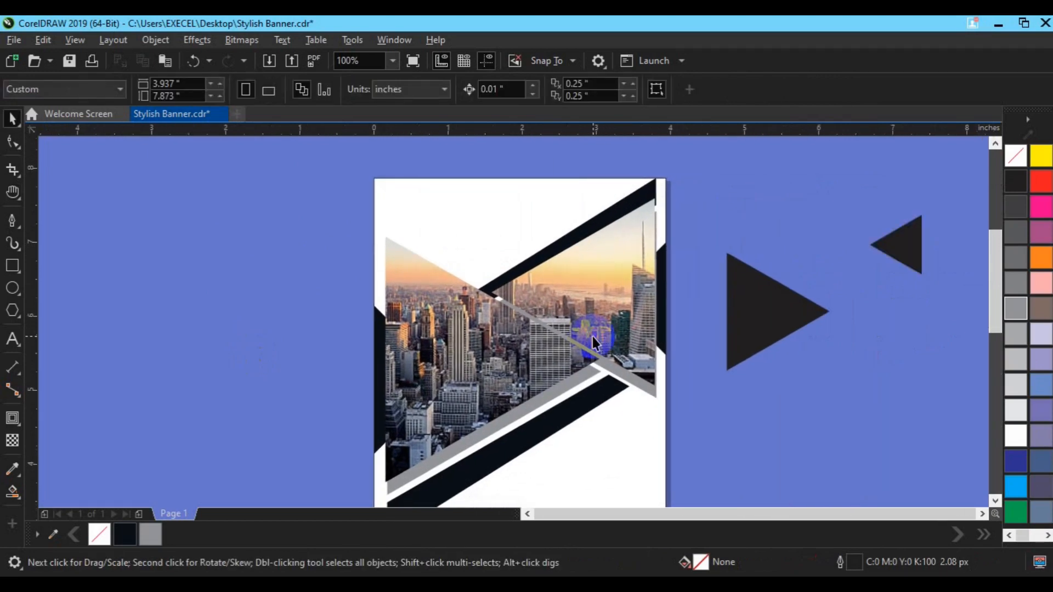
click(490, 405)
shift+click(549, 401)
key(c)
key(e)
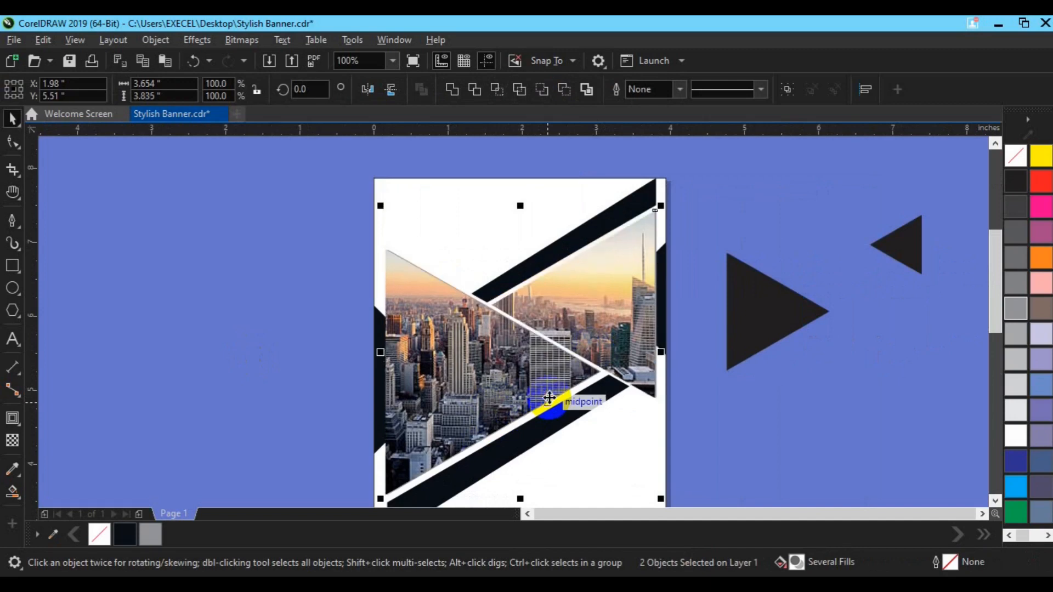
- Shift the photo cutout slightly to expose and delete the gray shape beneath, and reposition the cutout at about X 1.99 in, Y 5.51 in
click(775, 387)
click(477, 346)
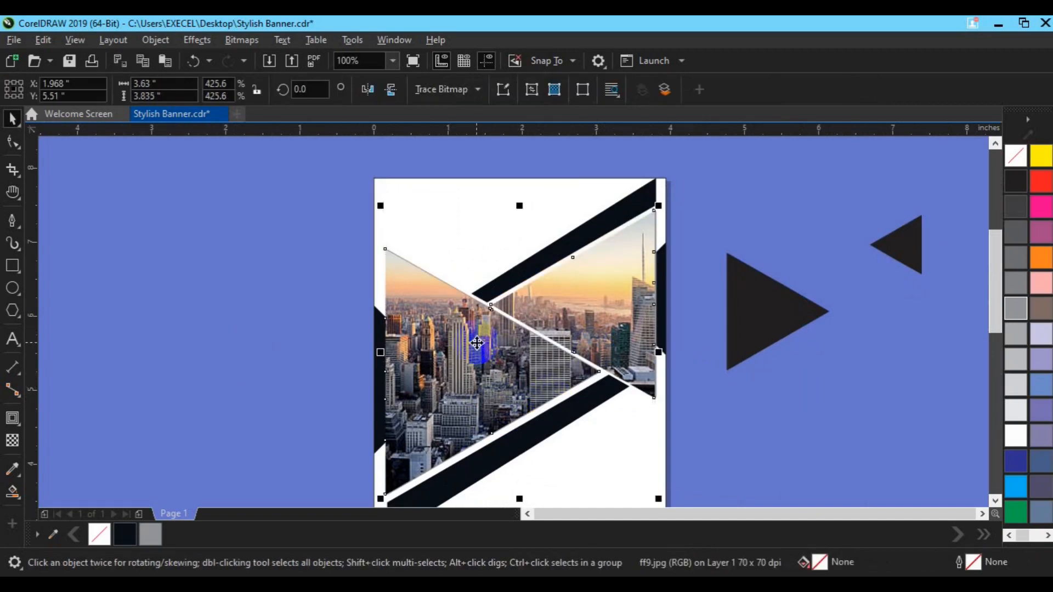
drag(477, 343, 480, 345)
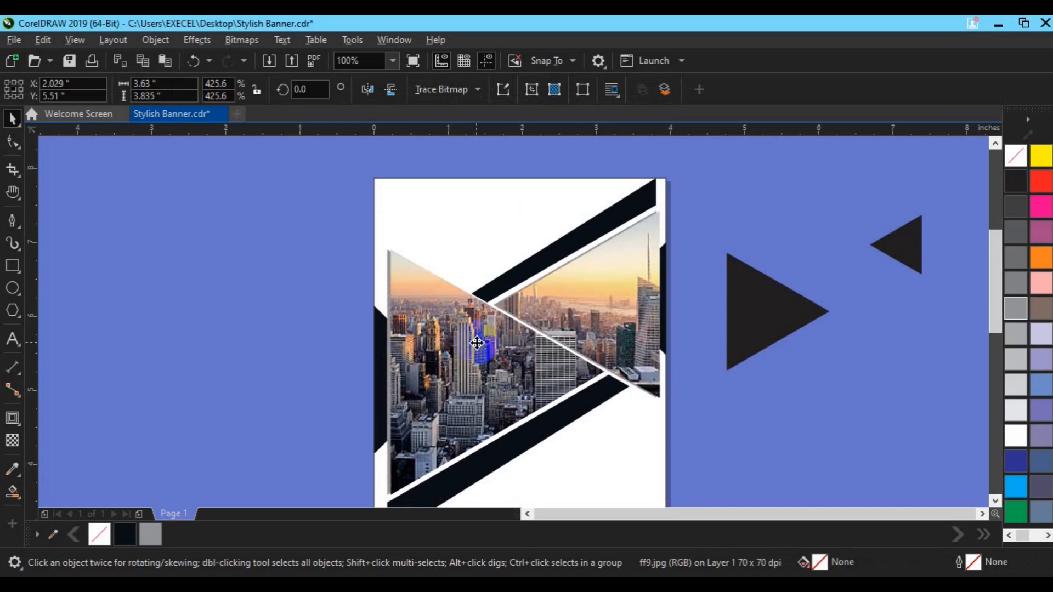
click(383, 472)
click(388, 469)
key(Delete)
click(456, 405)
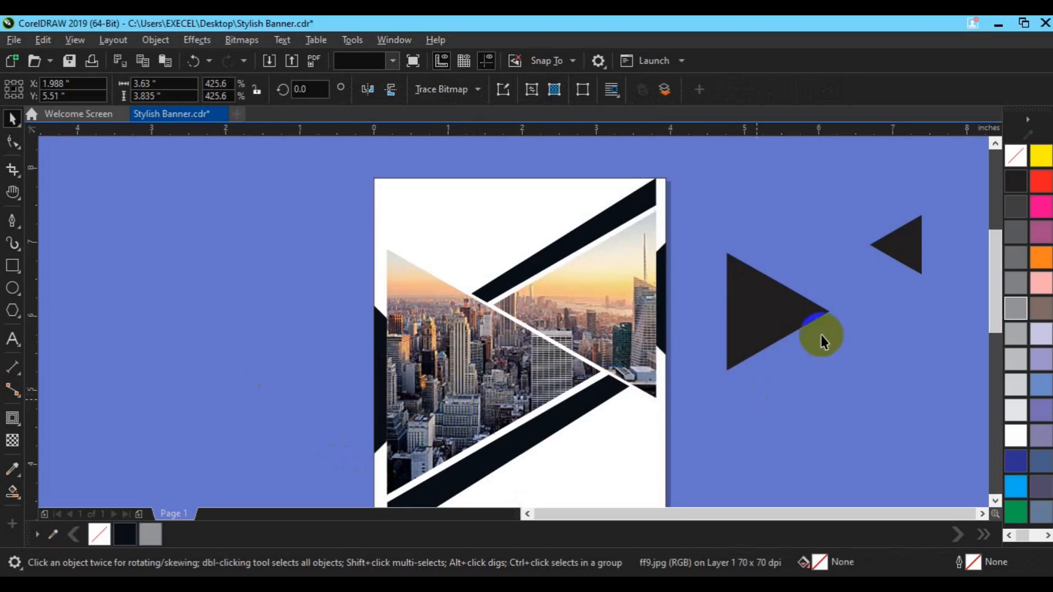
- Try to move the two grouped black triangles onto the photo cutout on the banner, and undo the move
click(799, 294)
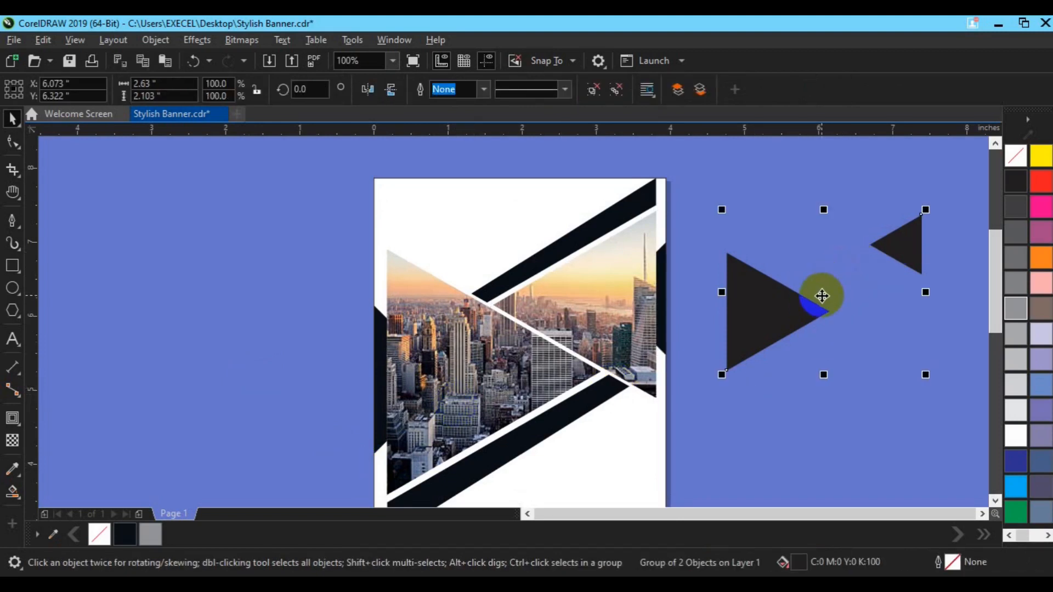
right_click(764, 306)
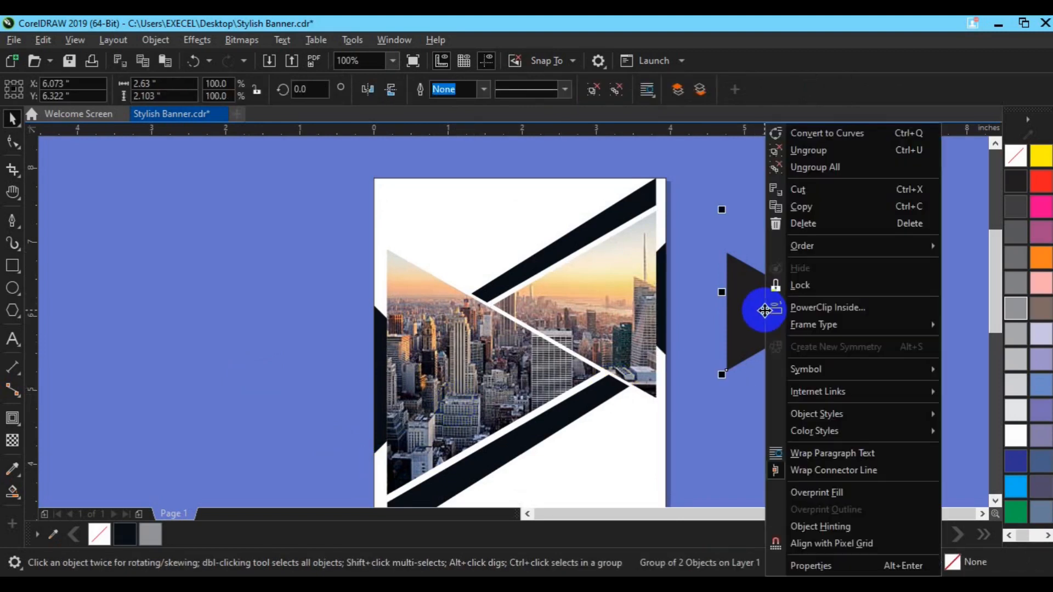
click(690, 417)
click(799, 306)
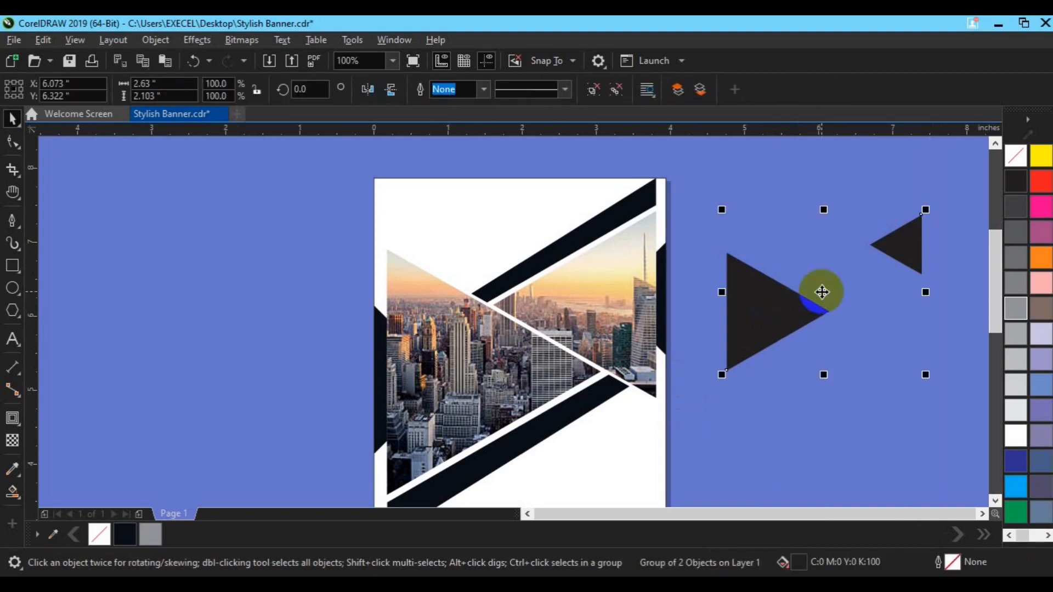
drag(822, 292, 523, 373)
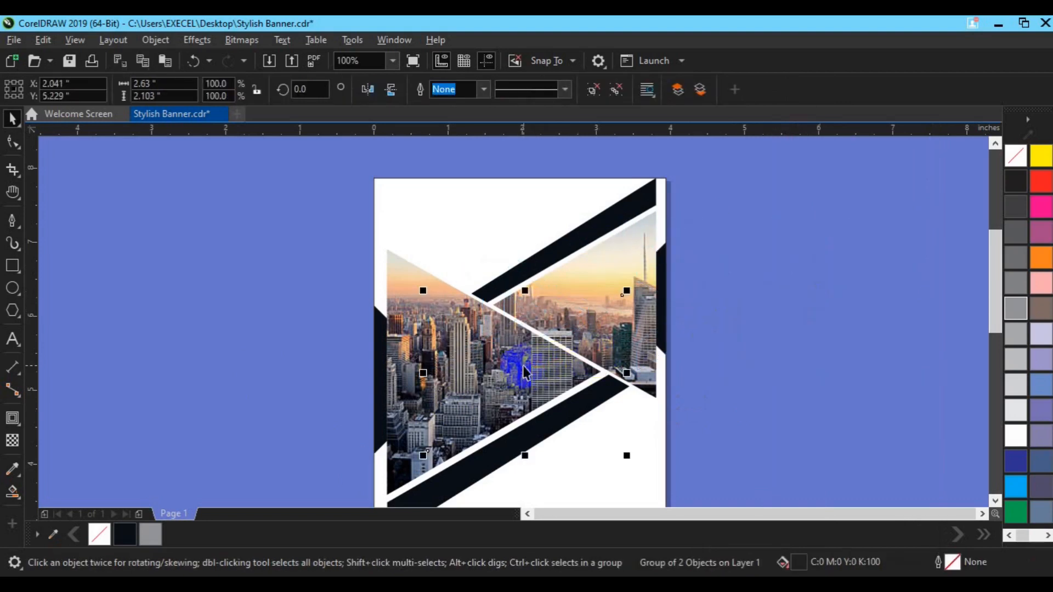
right_click(526, 456)
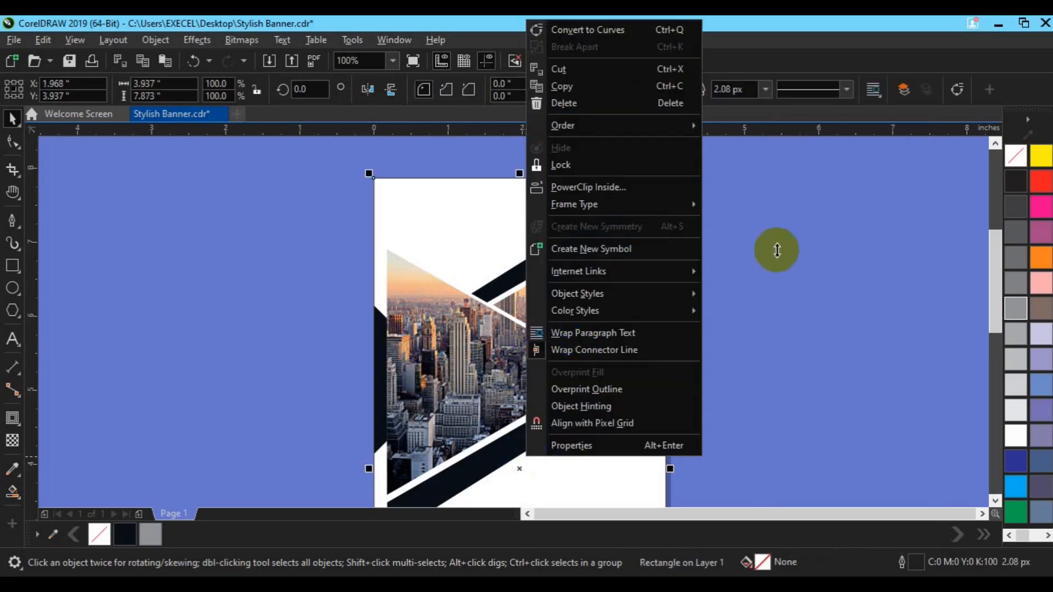
click(777, 252)
key(ctrl+v)
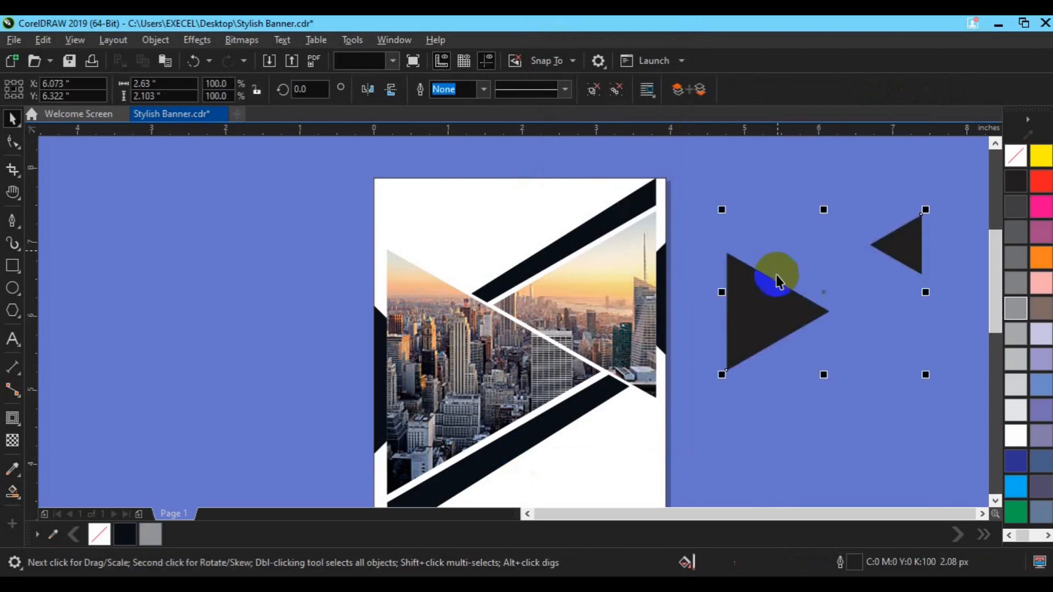
- Move the two grouped black triangles over the right edge of the banner and bring them to the front of the page
drag(821, 291, 698, 335)
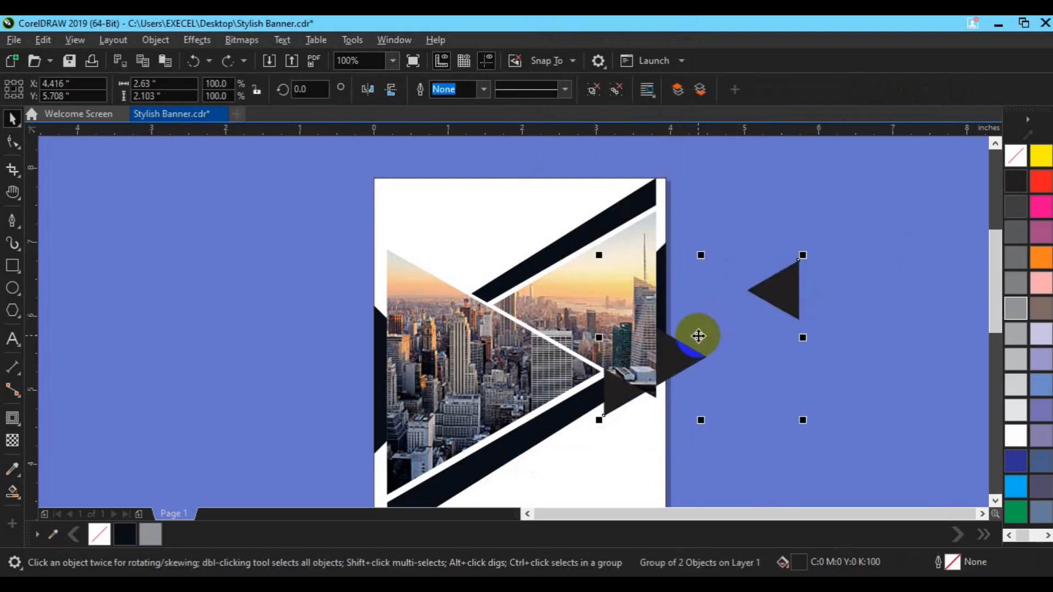
right_click(704, 341)
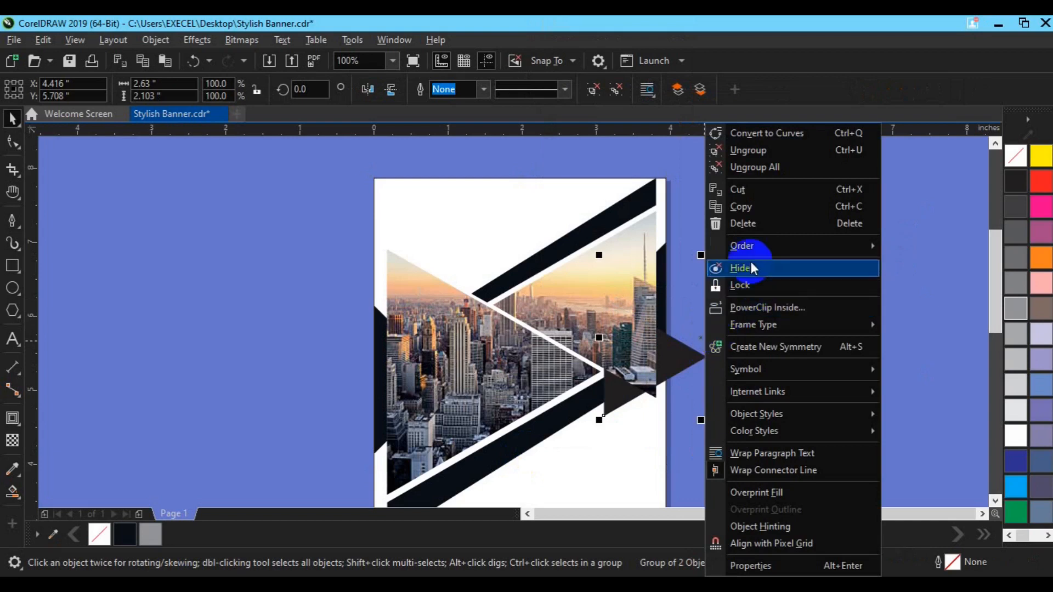
mouse_move(750, 248)
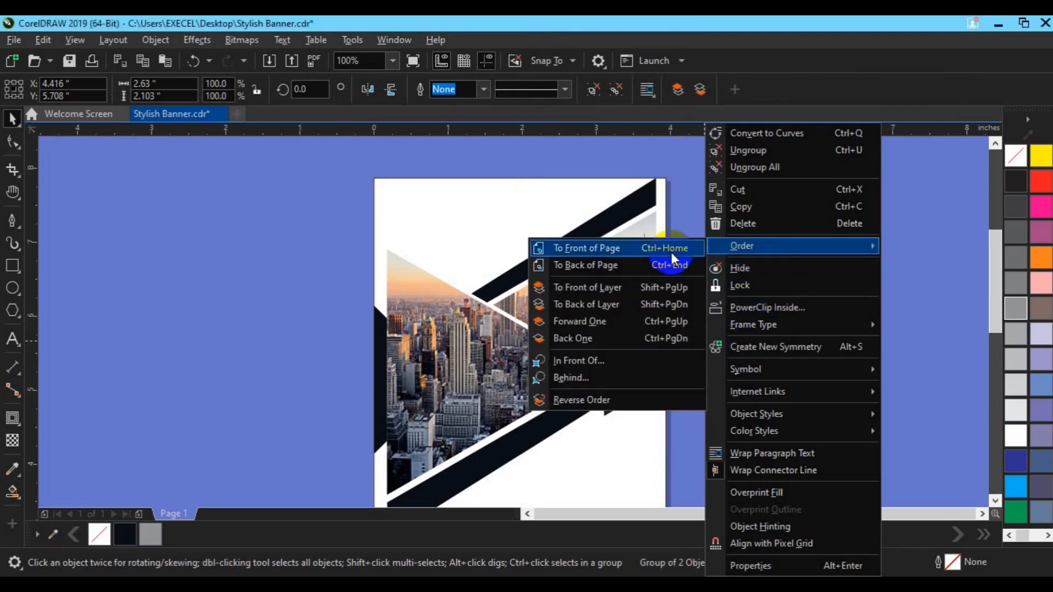
click(672, 253)
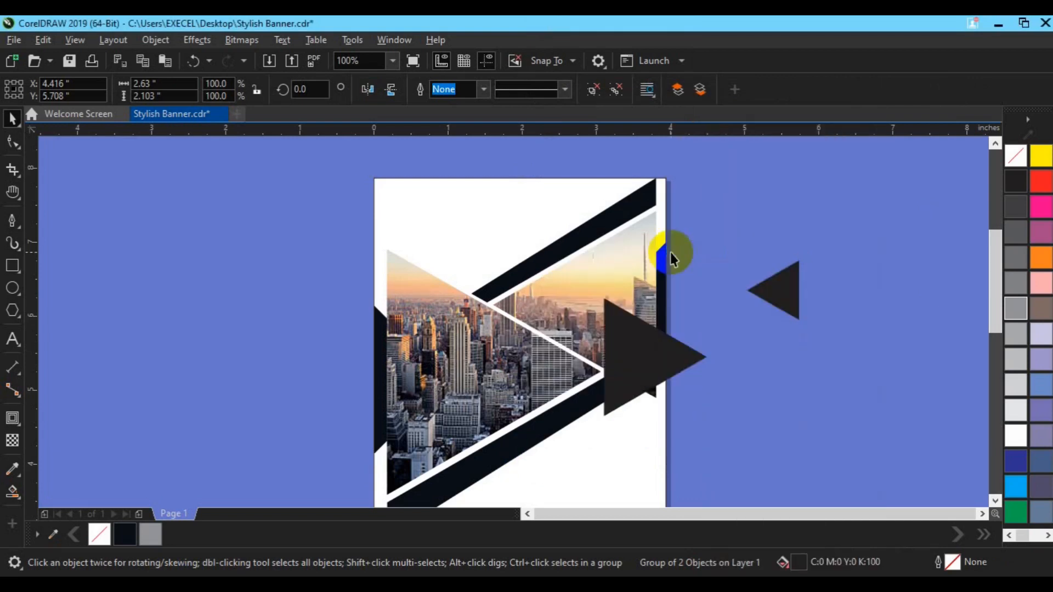
- Centre the black triangle group horizontally on the banner rectangle and align its centre with the city photo cutout
shift+click(540, 477)
key(c)
click(778, 374)
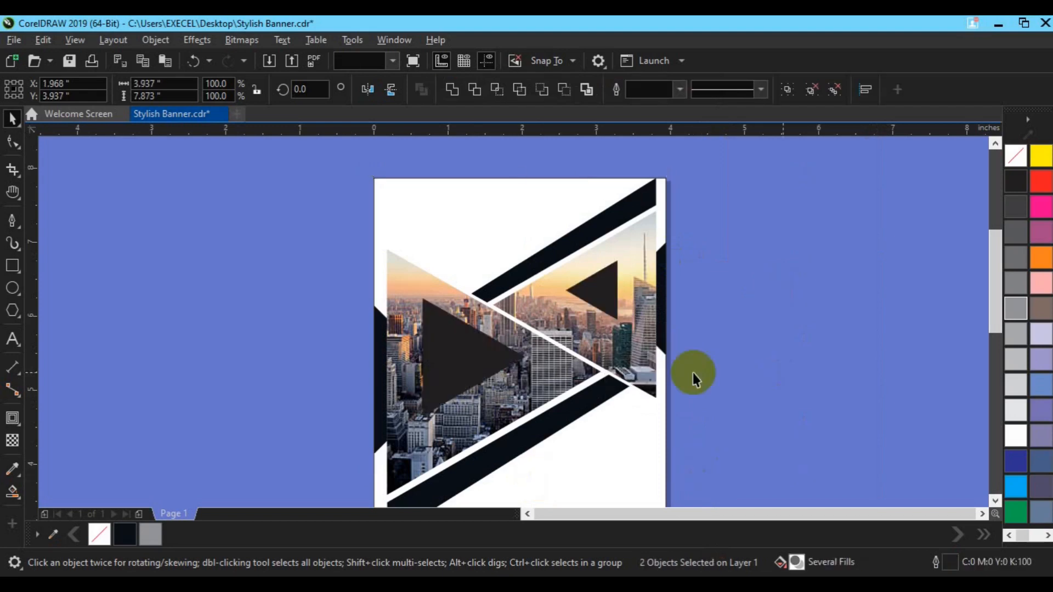
click(492, 363)
shift+click(511, 387)
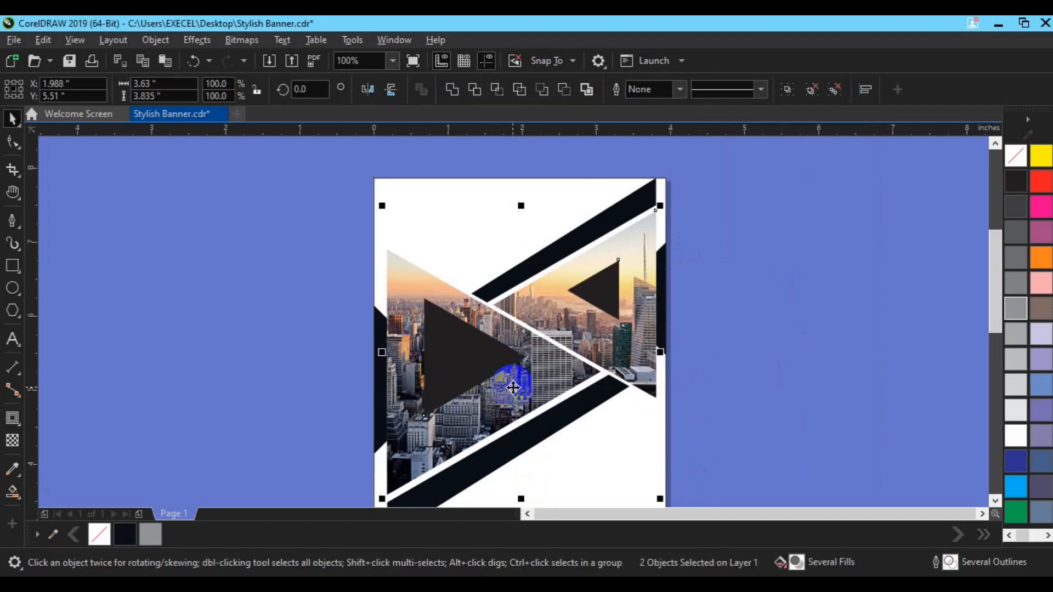
click(771, 322)
- Try black and red fills on the grouped triangles and undo the red fill
click(459, 392)
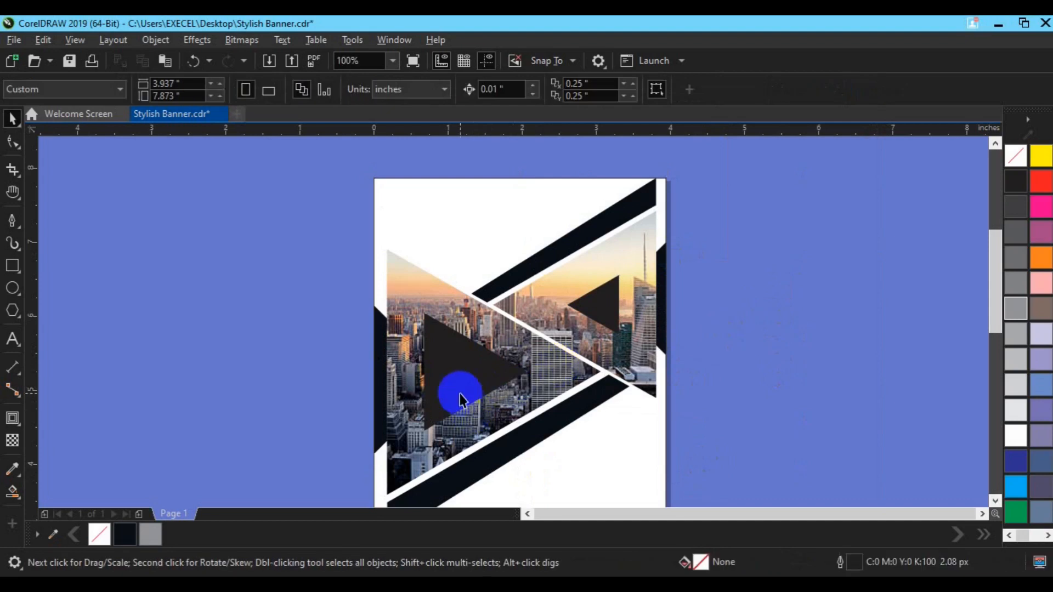
click(1017, 184)
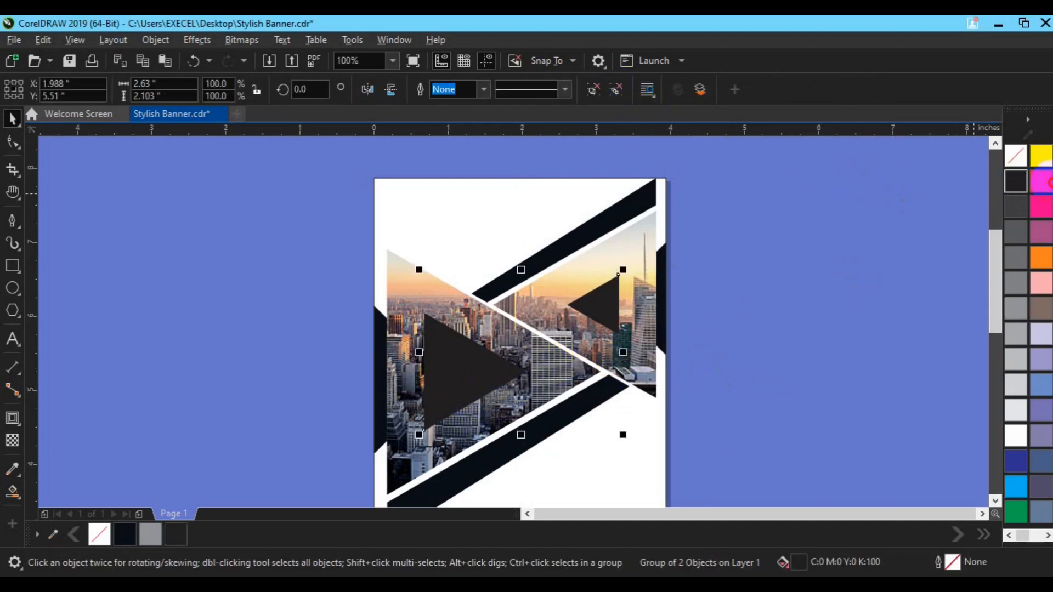
click(1040, 180)
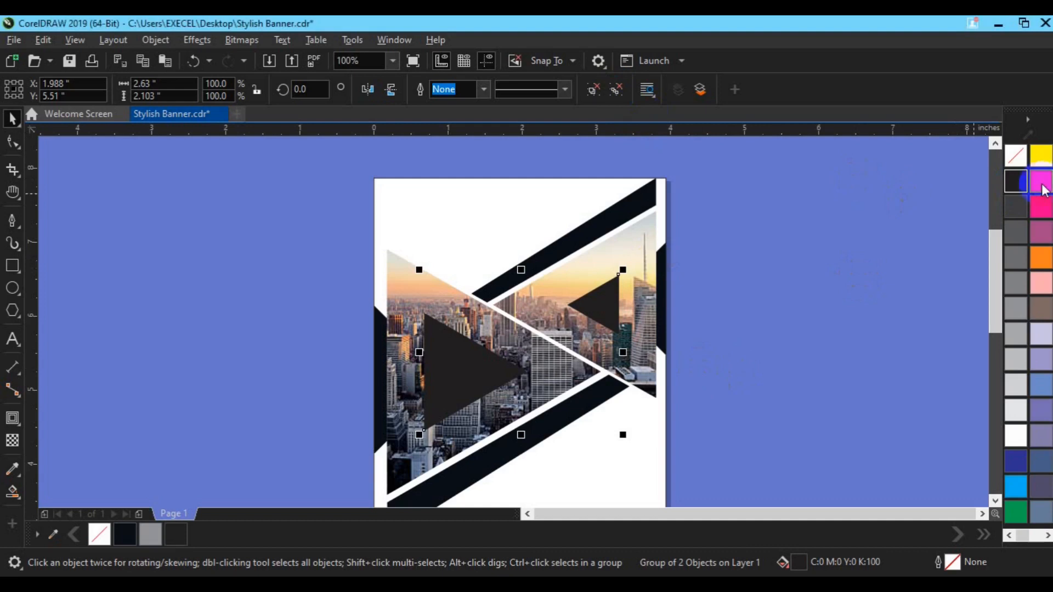
key(ctrl+z)
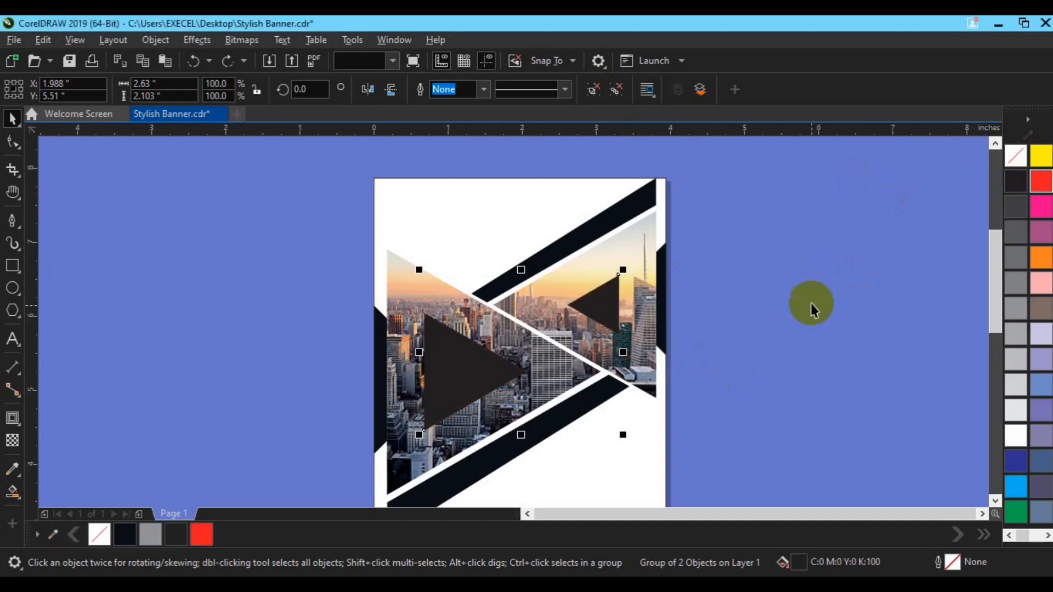
- Save the Stylish Banner document
scroll(808, 311, down, 1)
key(h)
drag(667, 435, 509, 370)
key(space)
key(ctrl+s)
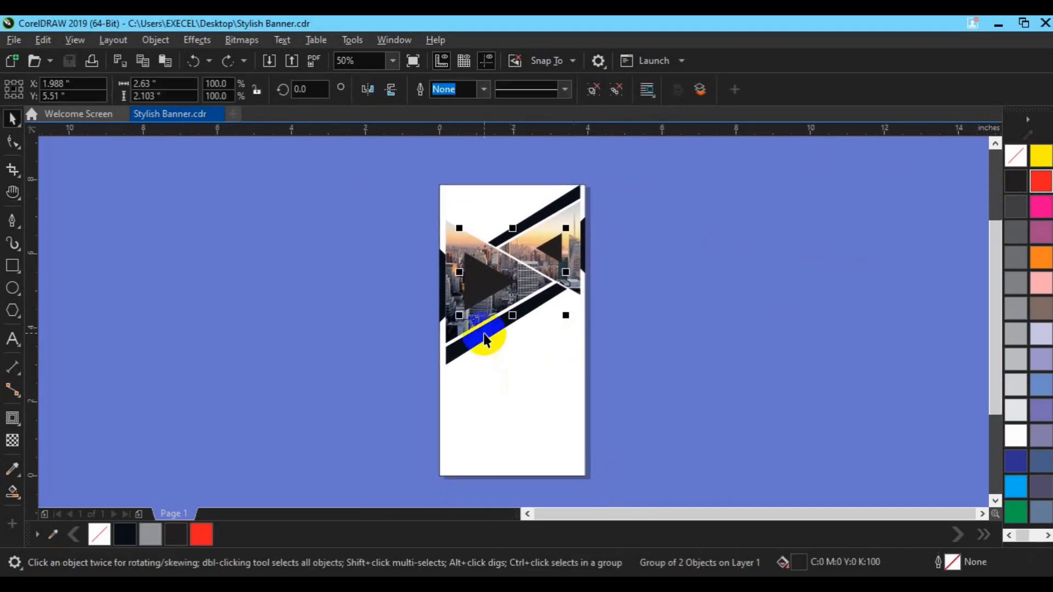
- Fill the lower and upper diagonal black bands with Sky Blue
click(486, 339)
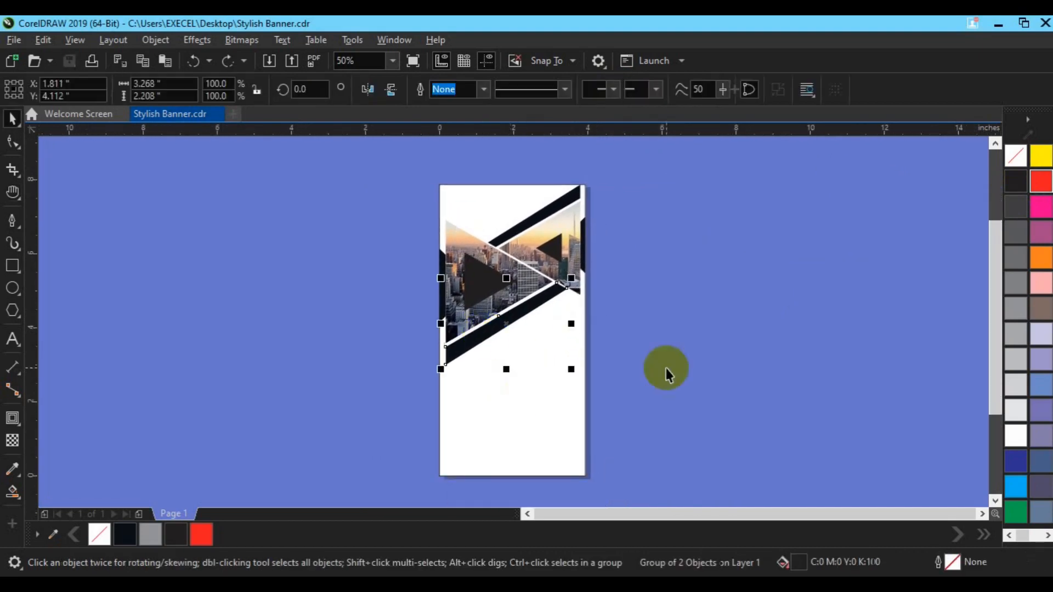
click(1047, 537)
click(1013, 156)
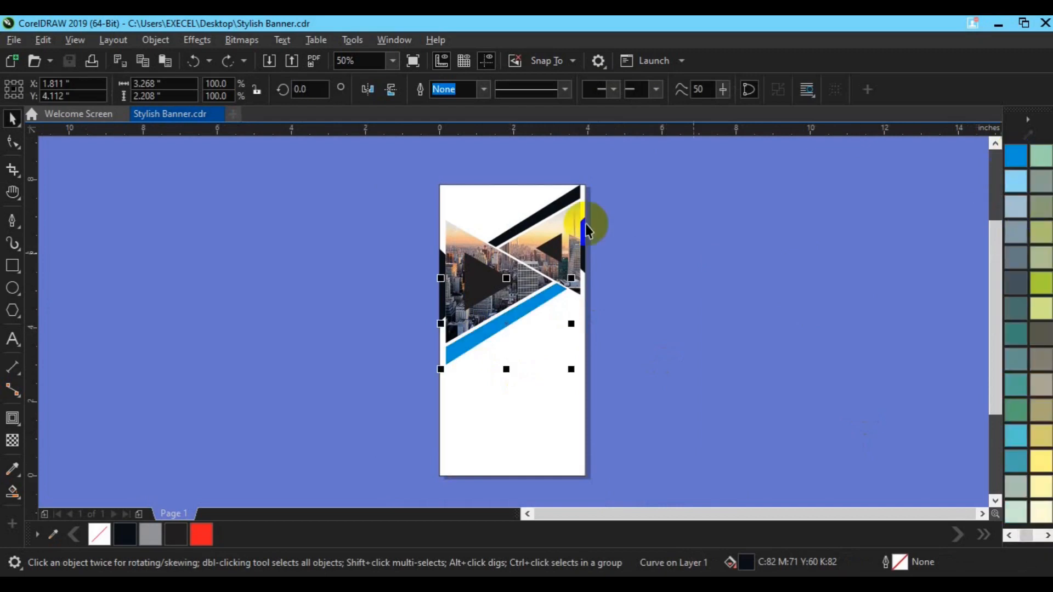
click(537, 211)
click(229, 534)
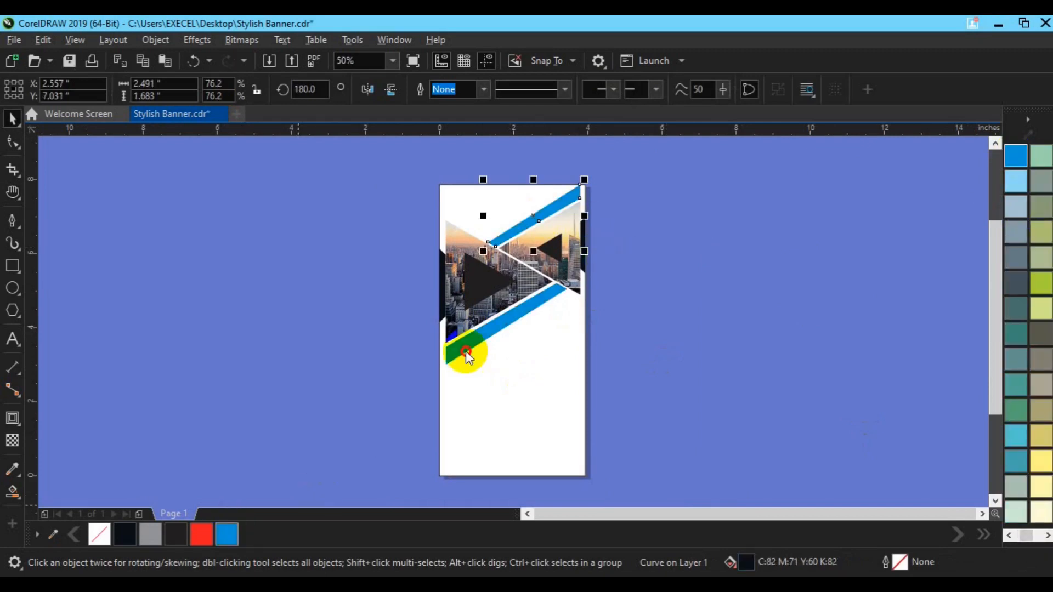
- Fill the strip on the banner's right edge with a lighter blue, C64 M6 Y0 K0, and apply that colour to the left-edge strip
click(583, 262)
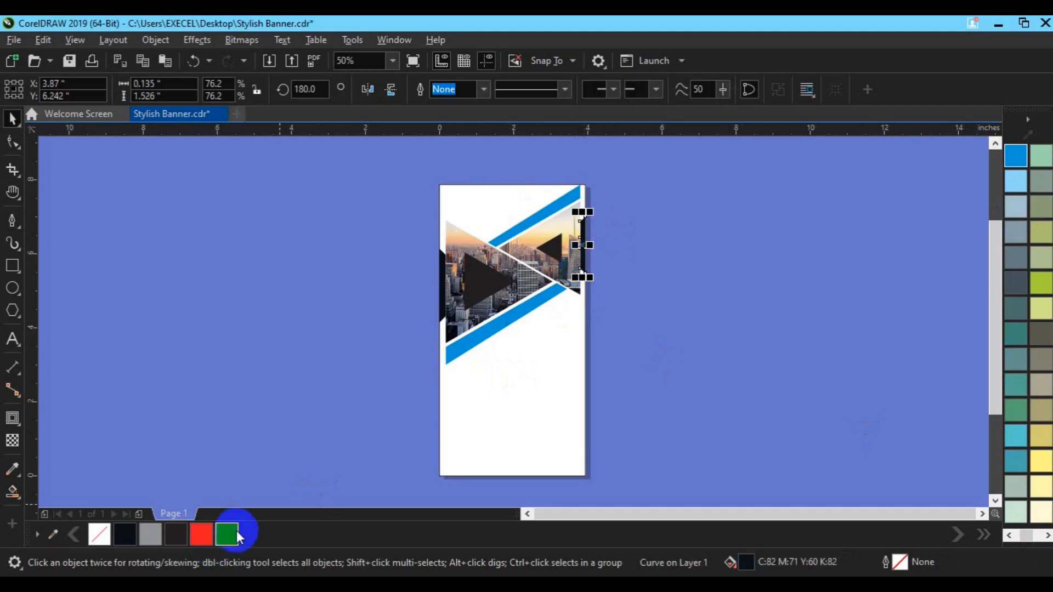
double_click(746, 566)
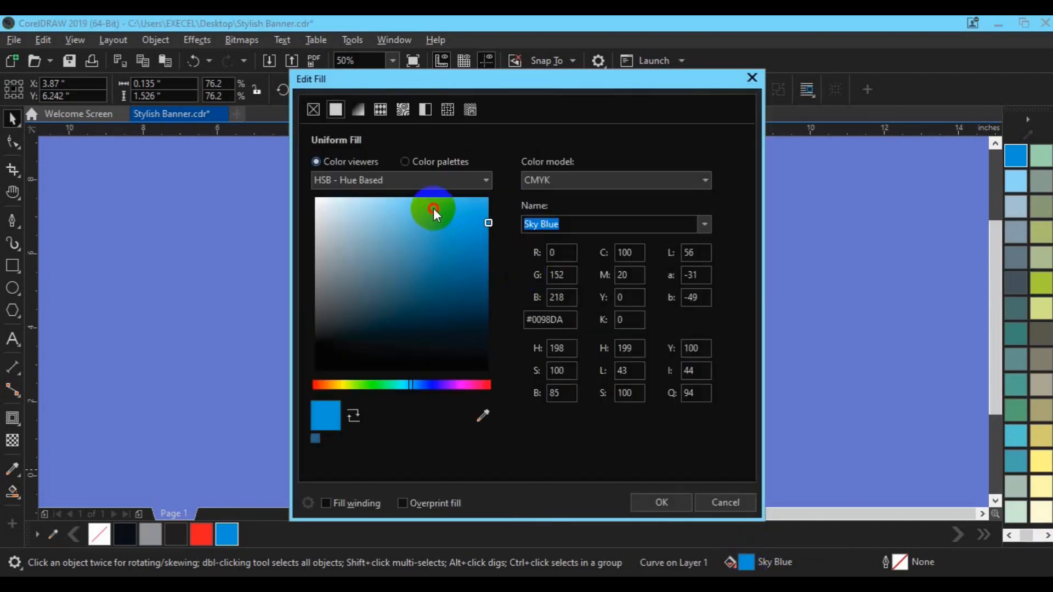
click(434, 211)
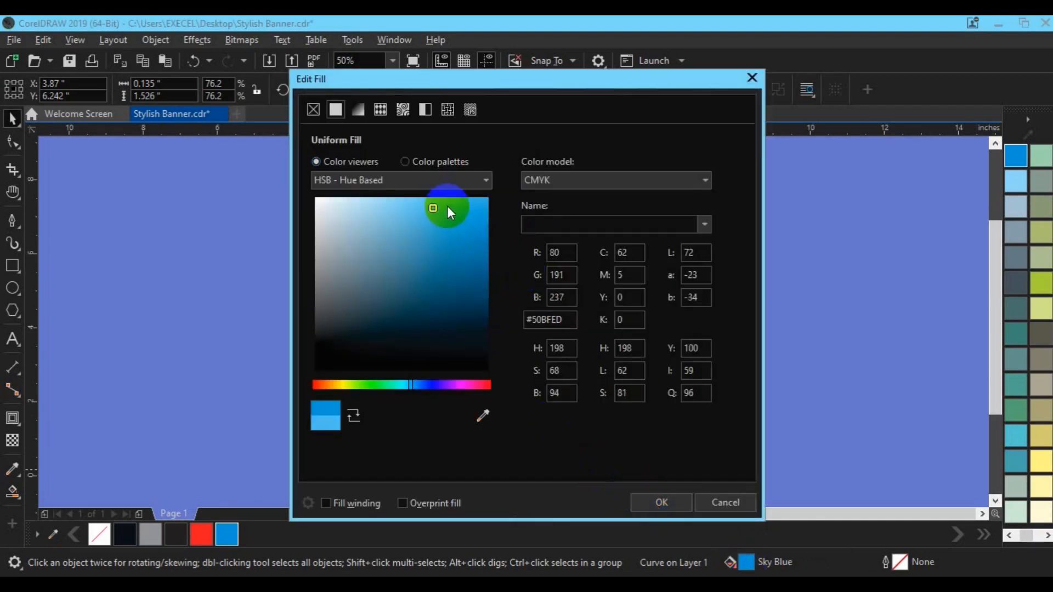
click(661, 503)
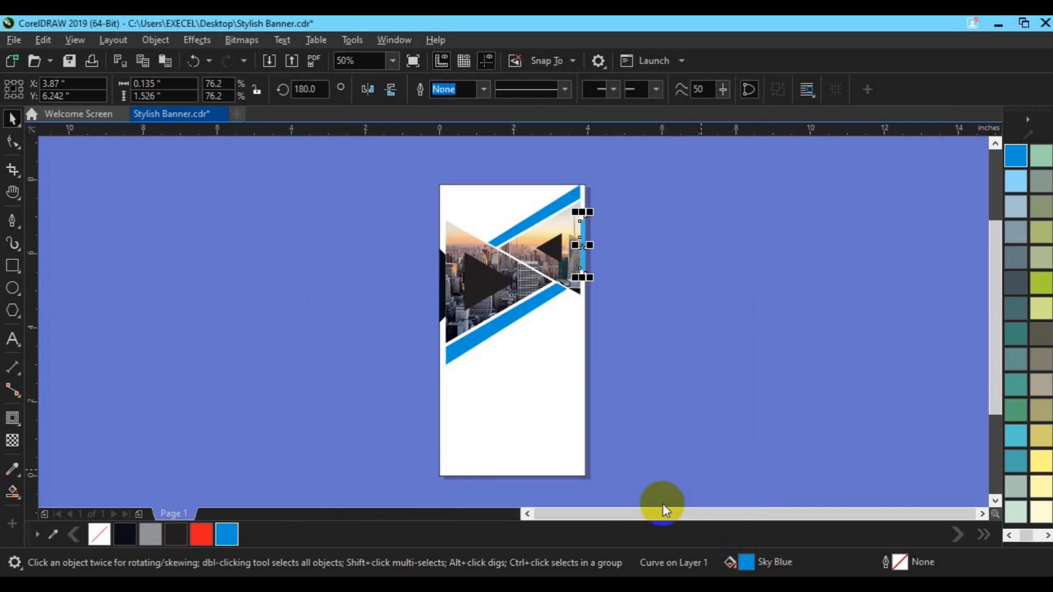
click(444, 335)
click(252, 533)
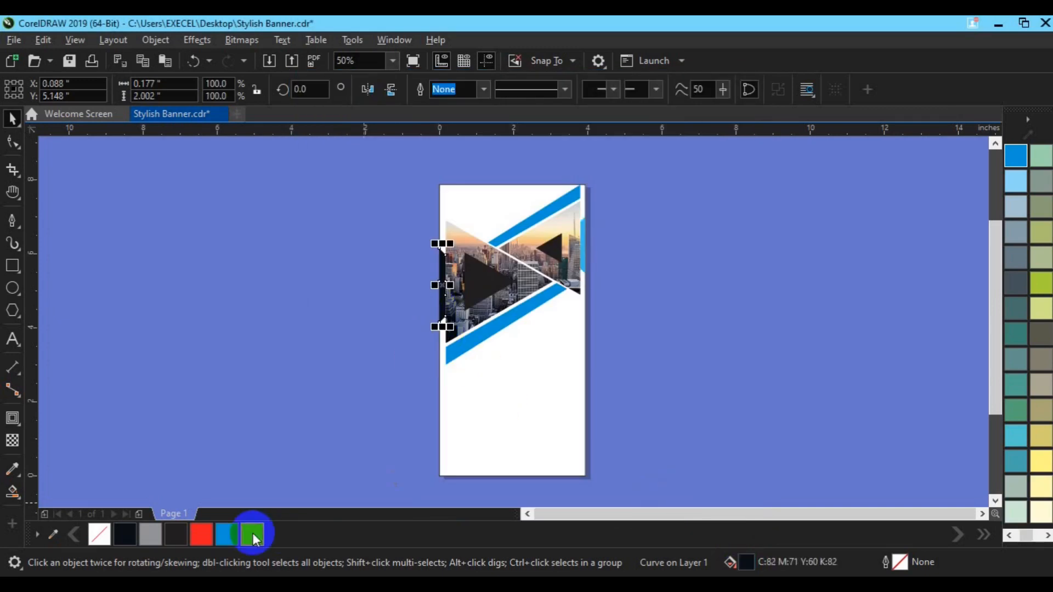
click(678, 348)
- Fill the grouped triangles inside the photo with Sky Blue and set their transparency merge mode to Soft Light
click(484, 285)
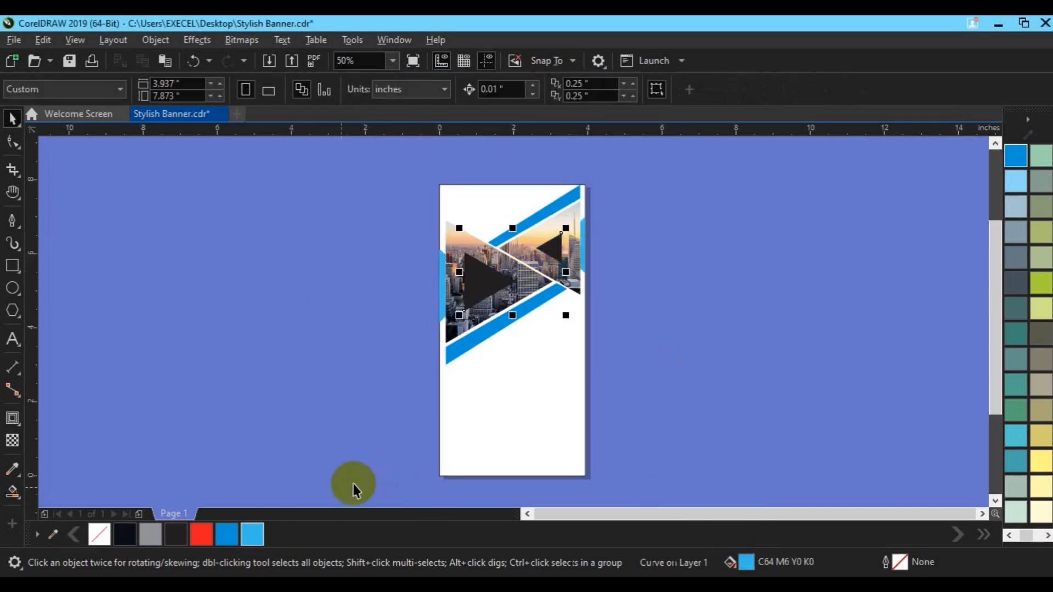
click(226, 533)
click(13, 442)
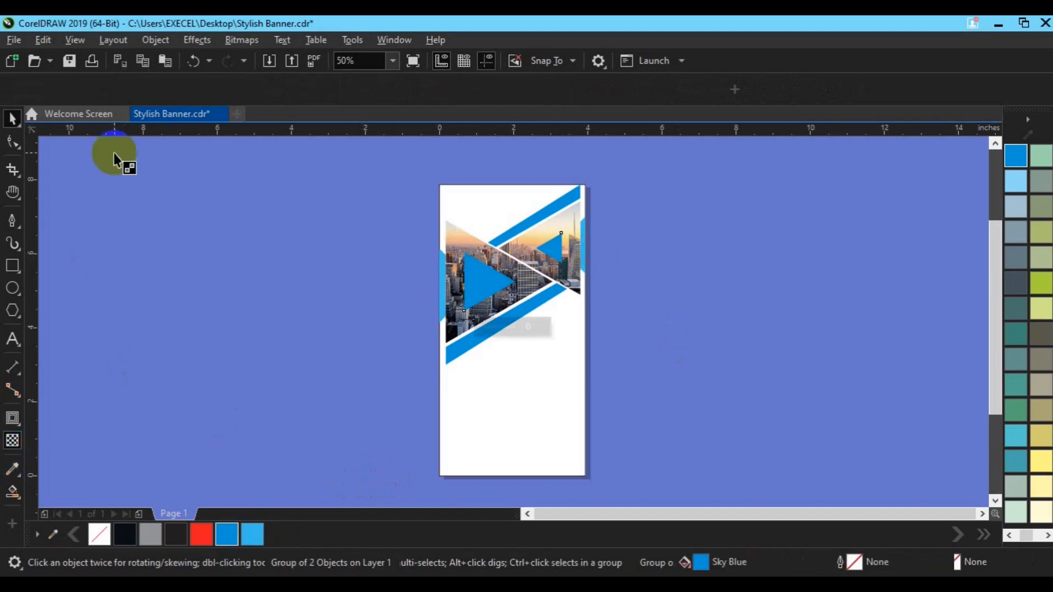
click(219, 89)
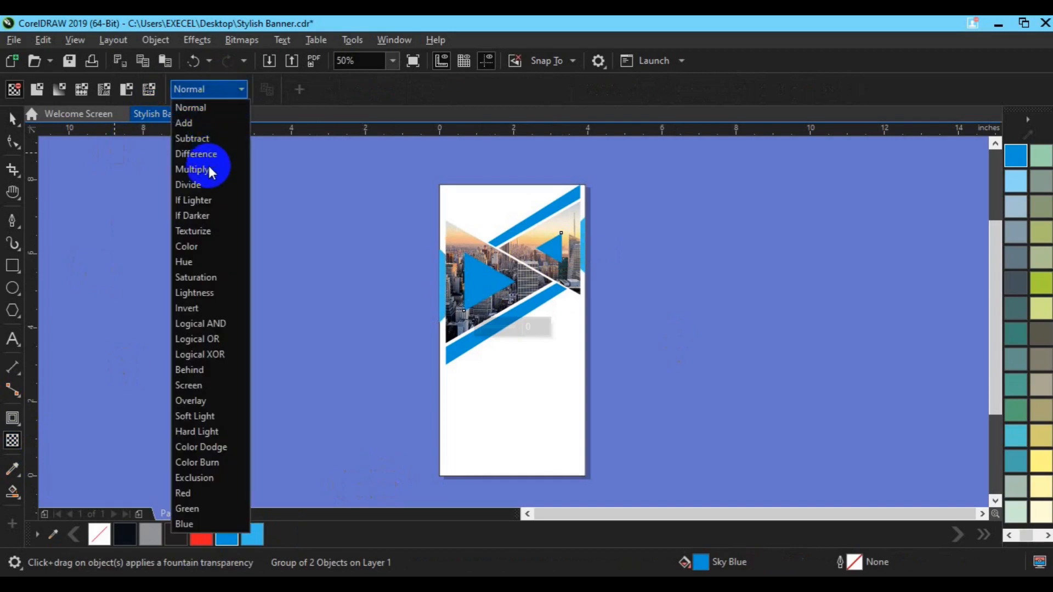
click(211, 171)
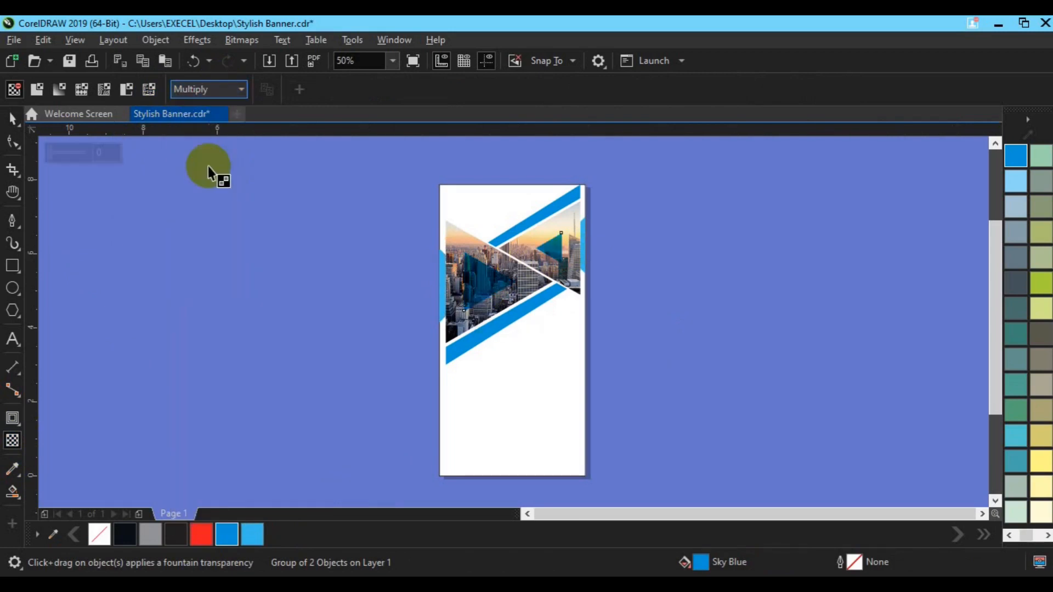
click(239, 89)
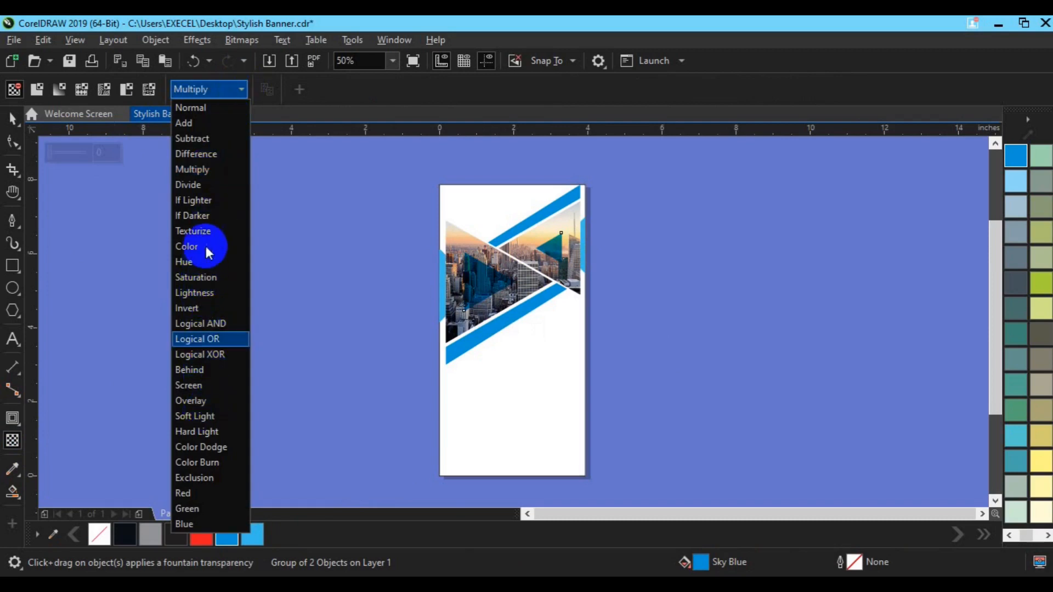
click(210, 415)
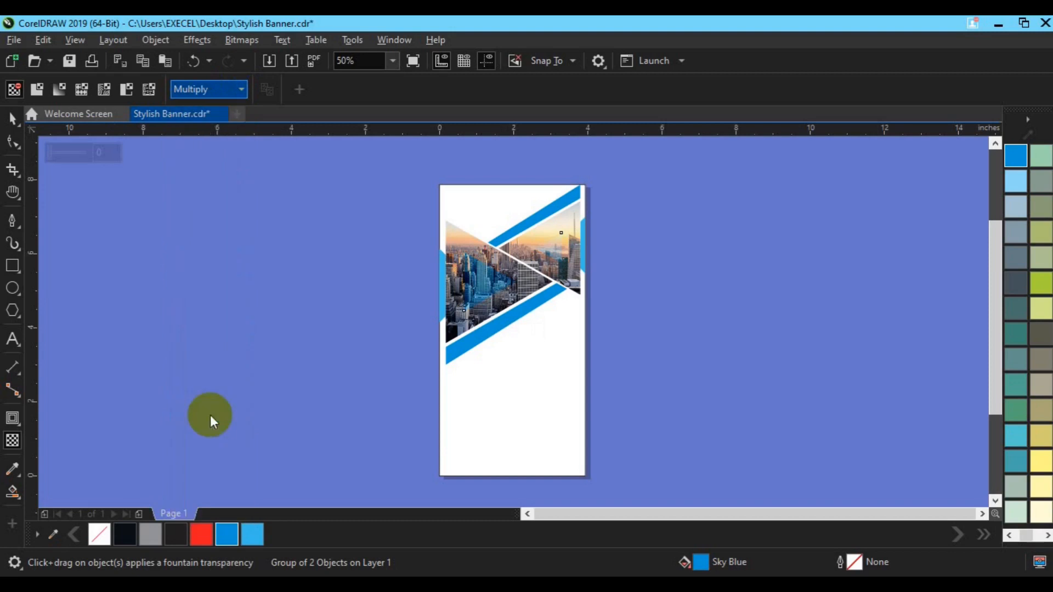
click(13, 118)
click(294, 347)
- Examine the blended triangles and blue bands up close, and check the layout of the whole banner
scroll(367, 368, up, 1)
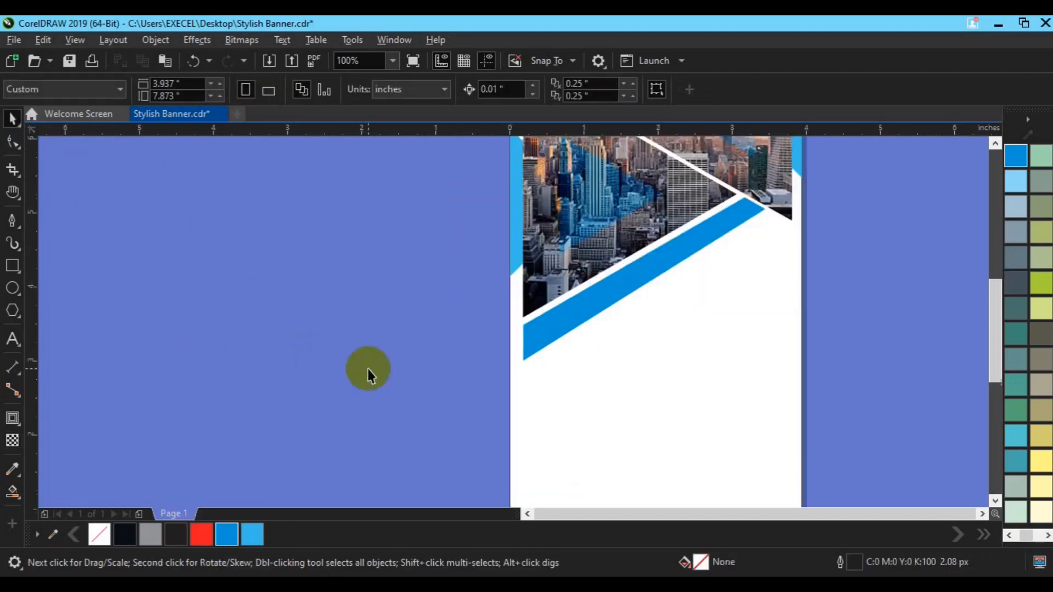
key(h)
drag(748, 211, 615, 352)
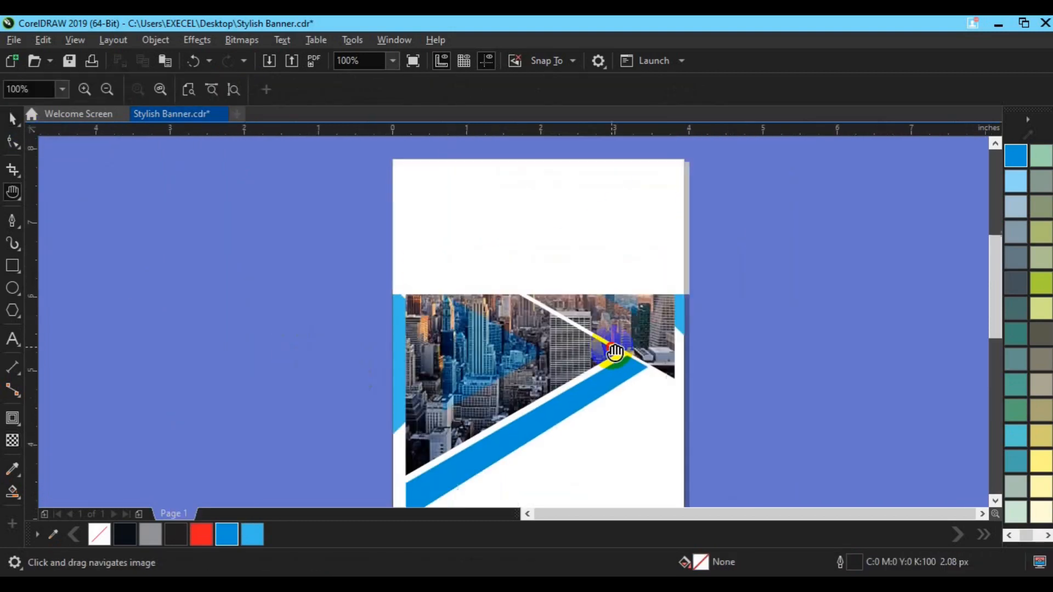
drag(529, 324, 541, 228)
drag(545, 357, 543, 332)
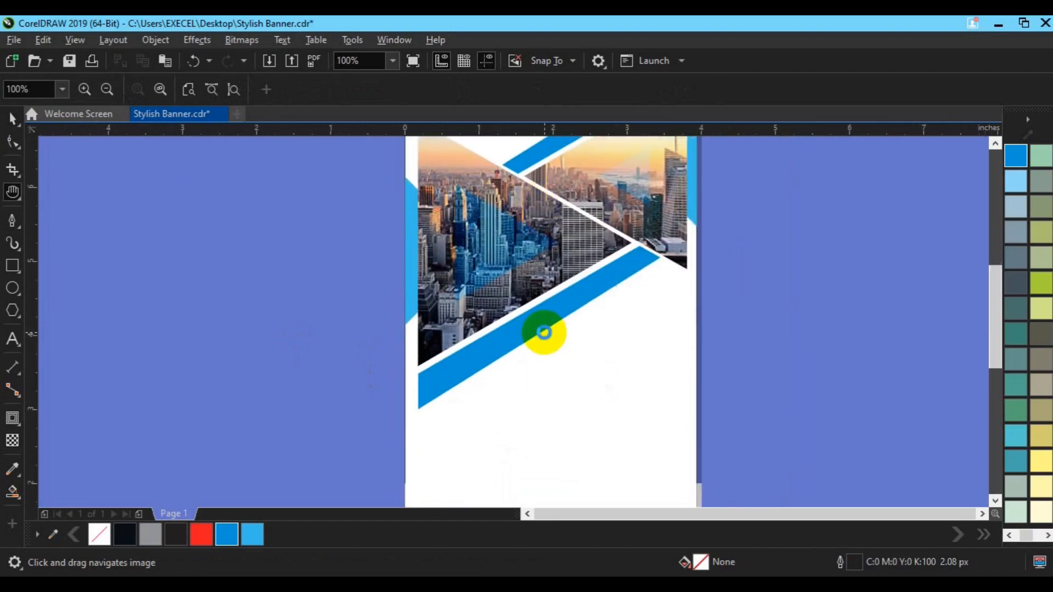
scroll(543, 333, down, 1)
key(space)
drag(547, 403, 529, 381)
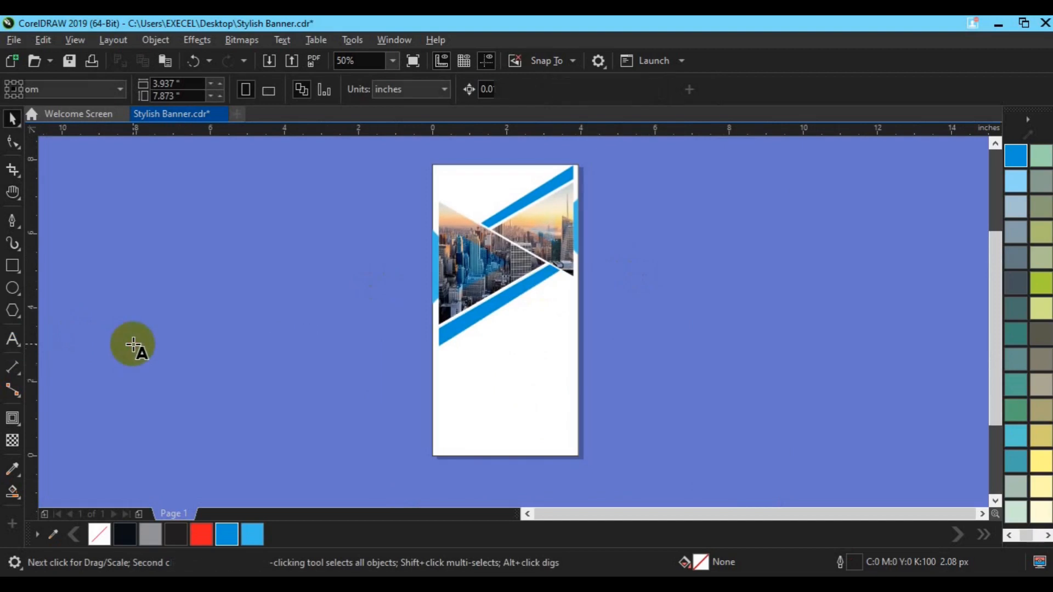
- Add the two-line heading WE BUILD YOUR FUTURE in Gobold Uplow, 24 pt, and place it below the photo on the banner
click(146, 345)
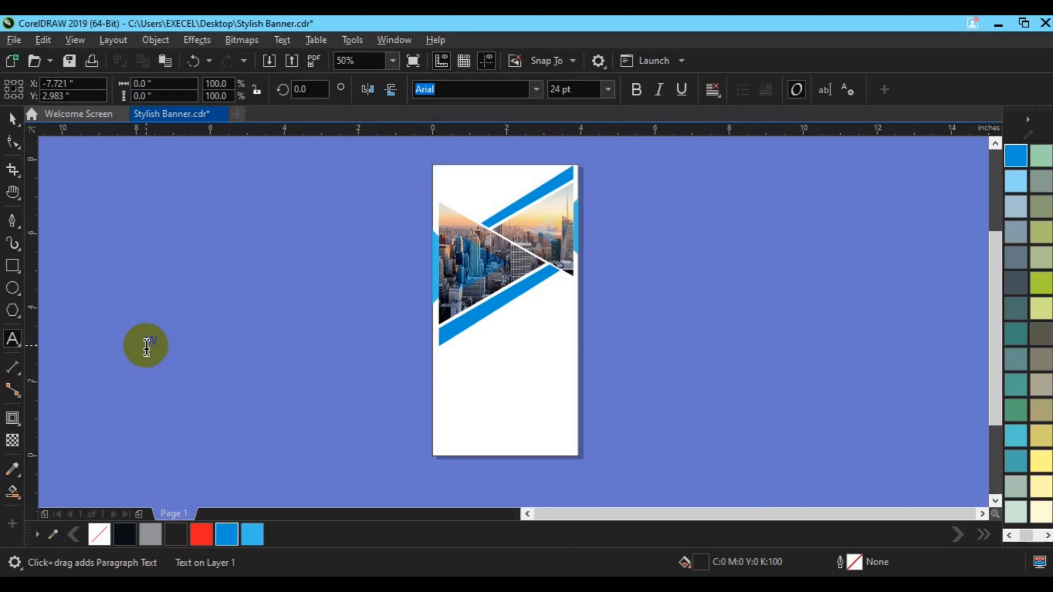
click(12, 118)
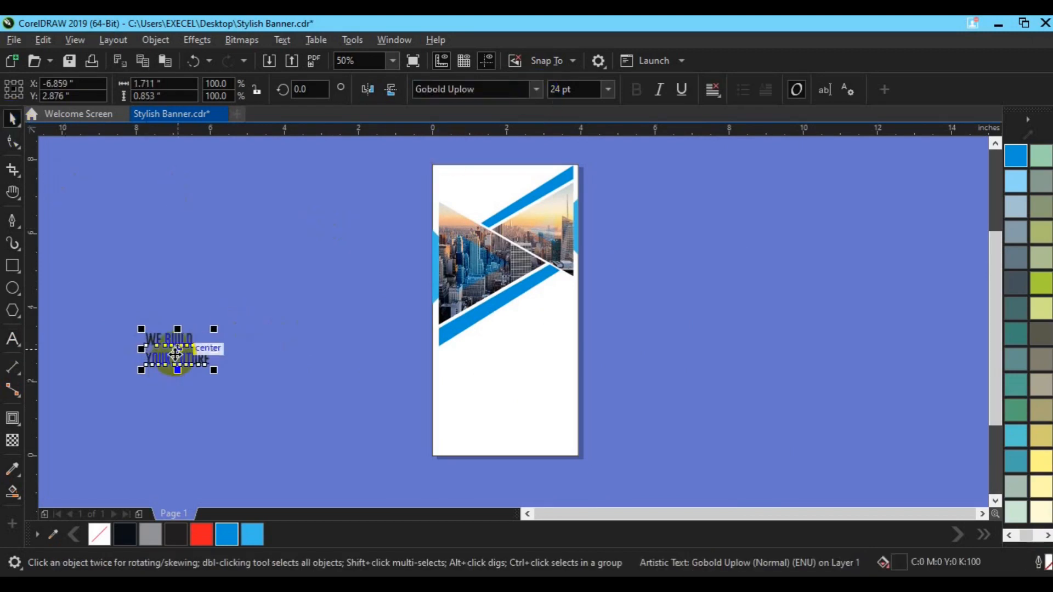
drag(177, 347, 538, 312)
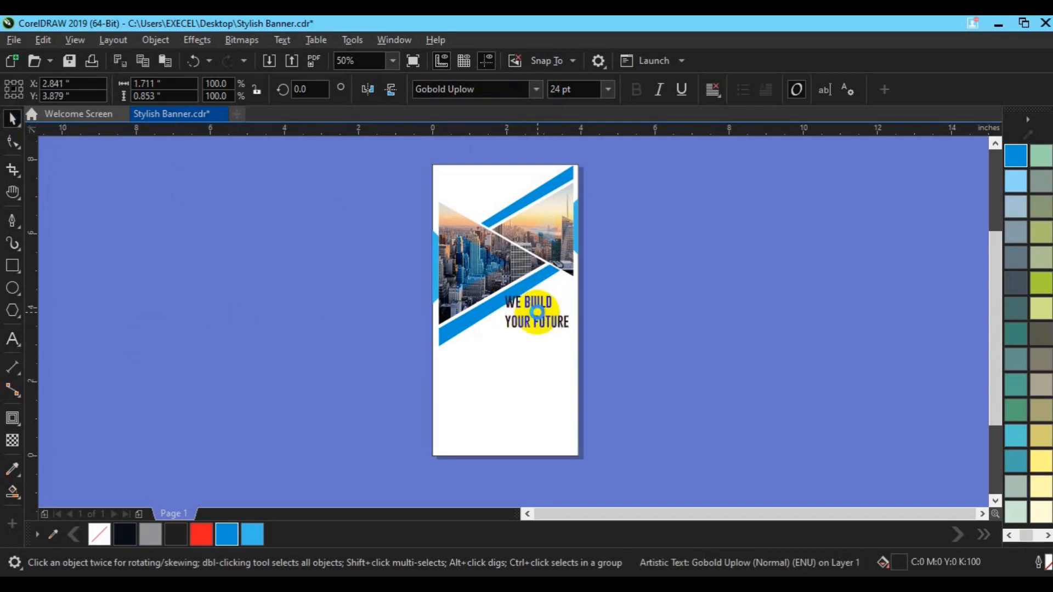
- Right-align the two heading lines and shift the heading slightly closer to the banner's right edge
click(714, 91)
click(749, 163)
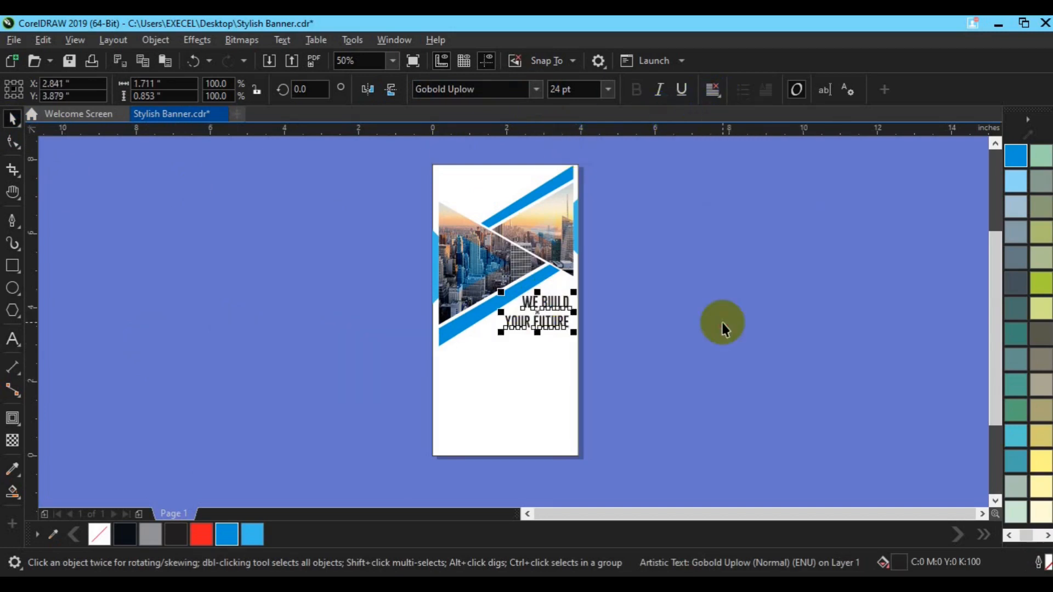
click(722, 322)
scroll(575, 331, up, 2)
click(513, 314)
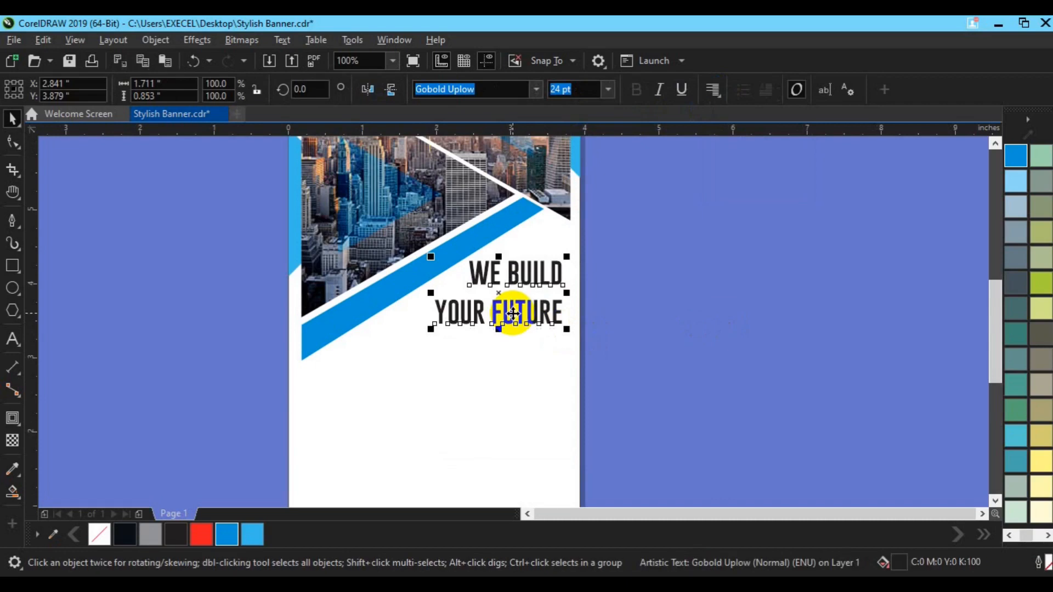
drag(508, 313, 514, 313)
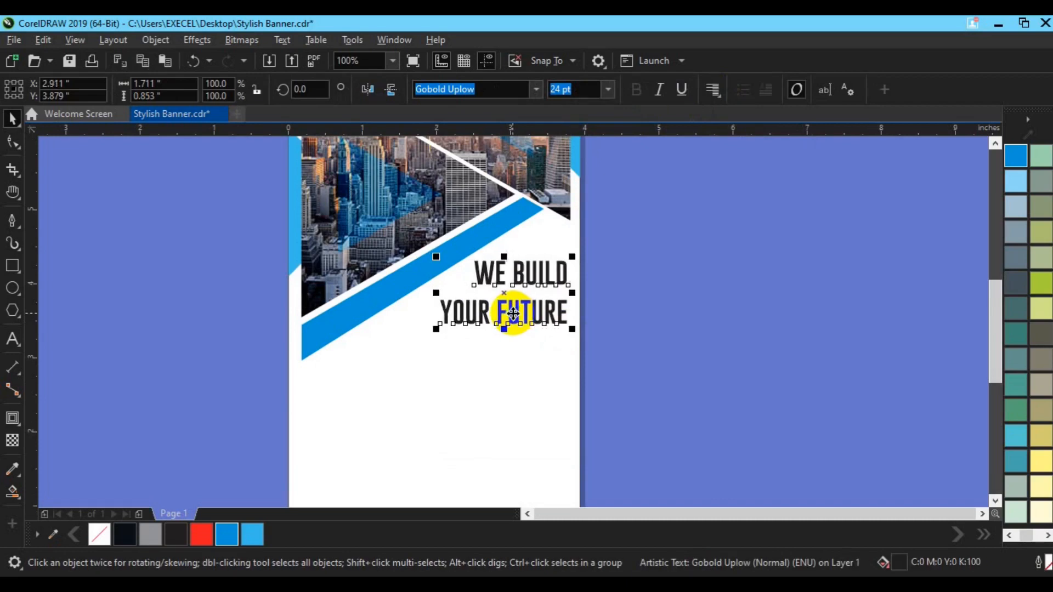
- Colour the YOUR FUTURE line blue and draw a short horizontal line beneath the word FUTURE
click(249, 534)
click(282, 427)
click(10, 224)
click(500, 332)
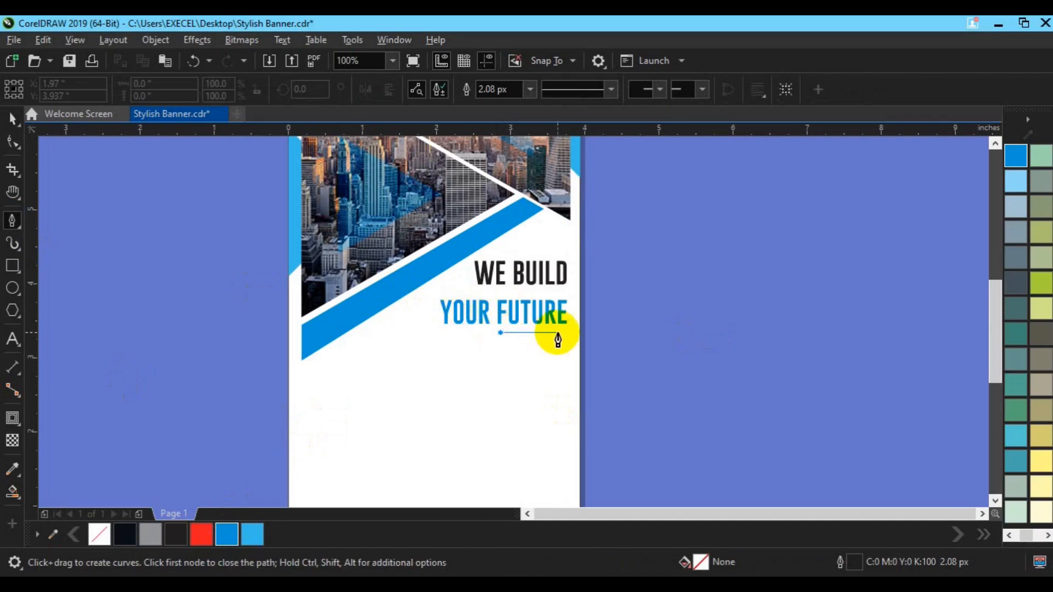
double_click(571, 333)
key(space)
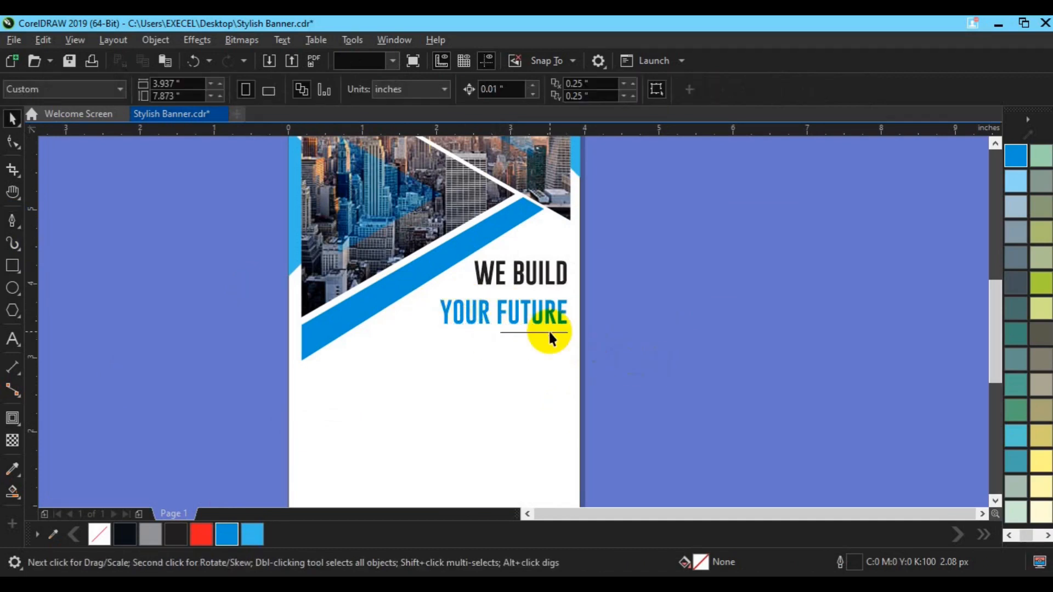
- Thicken the outline of the short line beneath the heading
click(483, 89)
click(460, 152)
click(483, 89)
click(454, 175)
click(483, 89)
click(456, 196)
- Align the right edges of WE BUILD and YOUR FUTURE and group the two heading lines
shift+click(525, 329)
click(526, 325)
shift+click(529, 276)
key(l)
key(r)
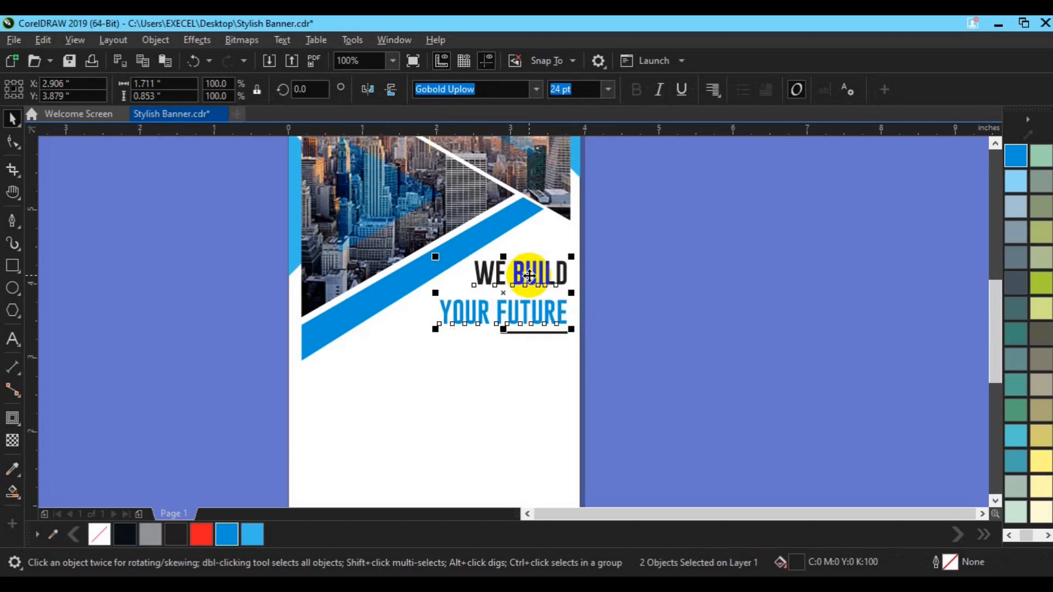
key(ctrl+g)
click(641, 332)
click(536, 331)
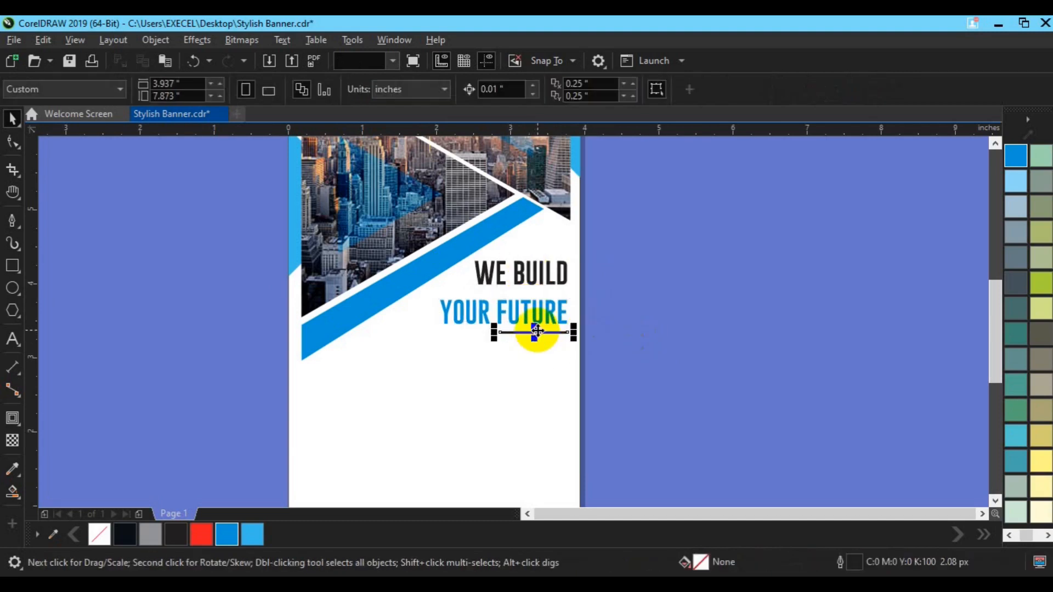
click(649, 342)
- Add a 3-inch-wide paragraph frame of Lorem ipsum text beneath the heading's underline, and extend it to about 0.59 inches high
key(h)
drag(454, 425, 445, 299)
key(space)
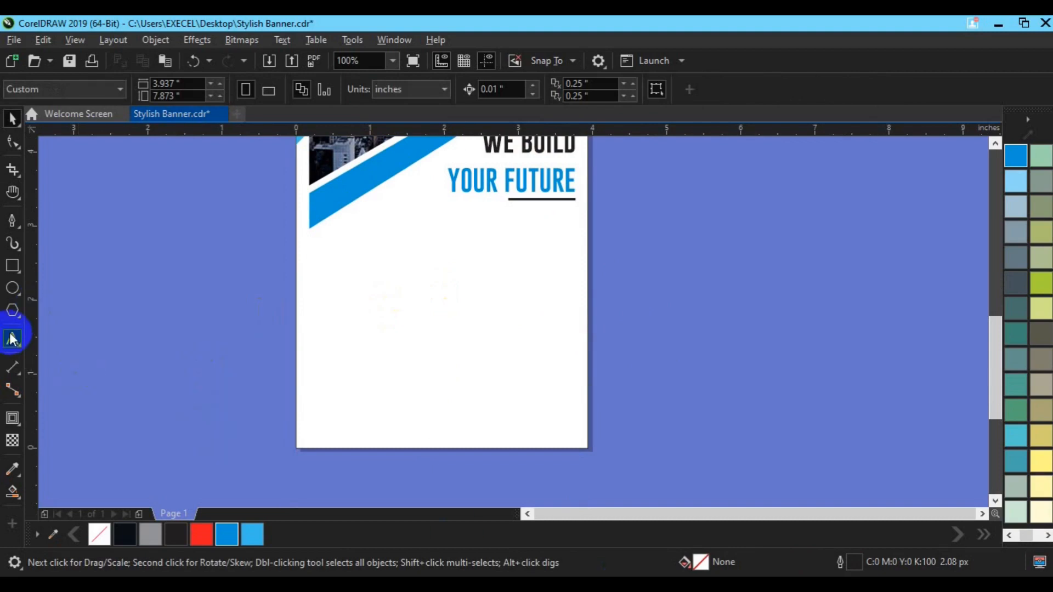
click(13, 339)
drag(352, 211, 568, 237)
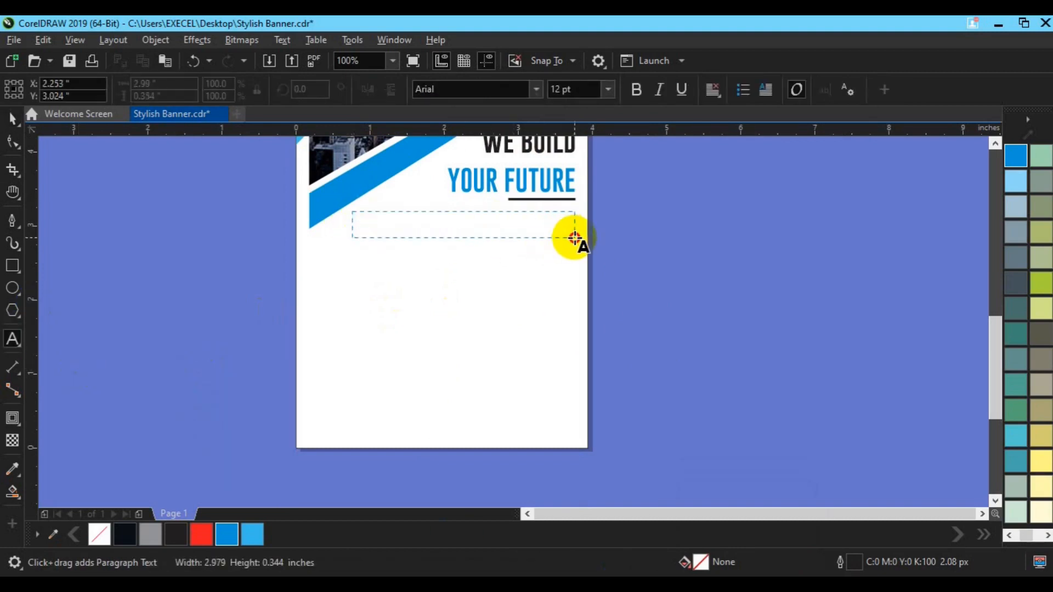
drag(575, 237, 574, 237)
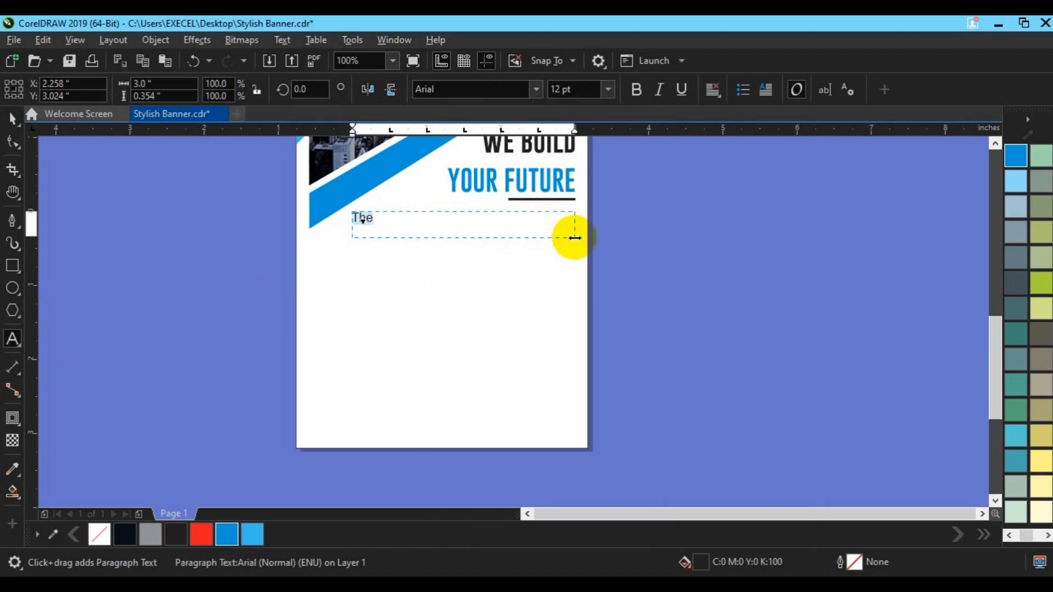
text(Lorem ipsum dolor sit amet, consectetur adipiscing elit. Etiam vitae lectus facilisis, venenatis est in, varius nisl.)
drag(464, 241, 465, 261)
- Set the Lorem ipsum paragraph's font size to 8 pt and its alignment to Right
click(568, 92)
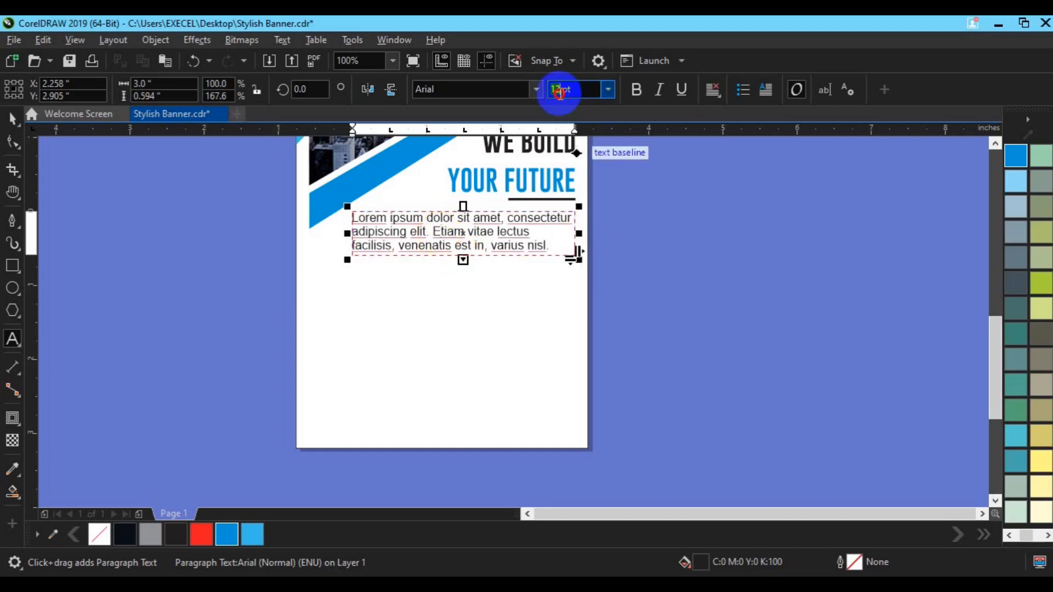
text(8)
key(Return)
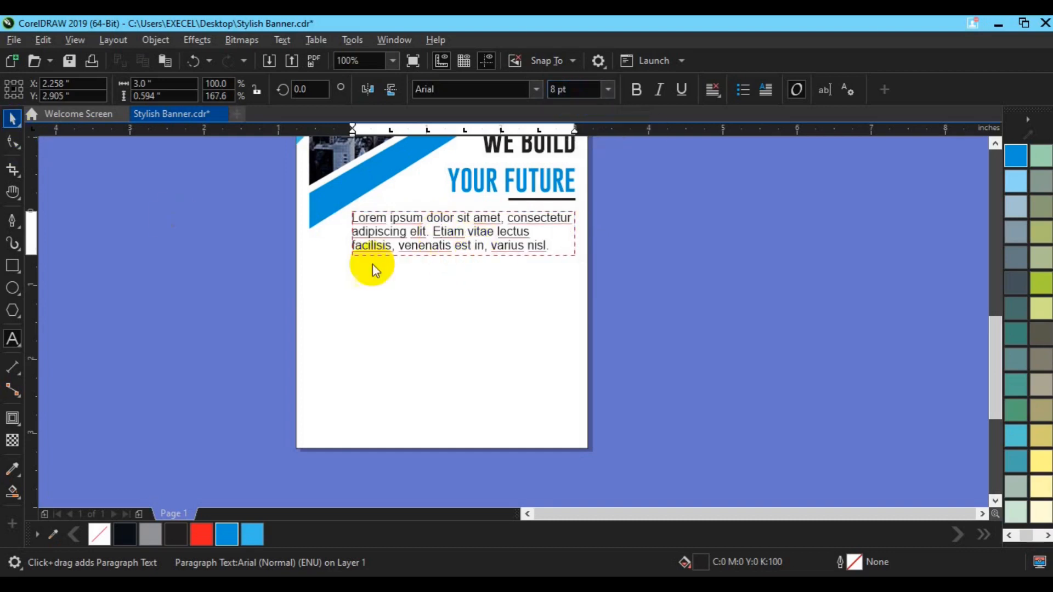
click(404, 247)
click(561, 88)
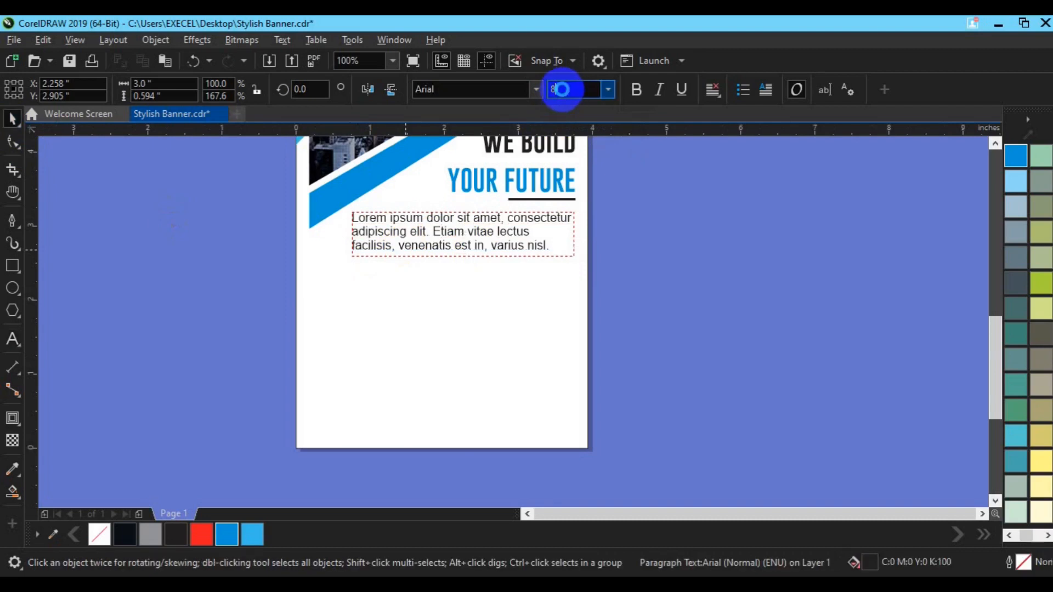
key(Return)
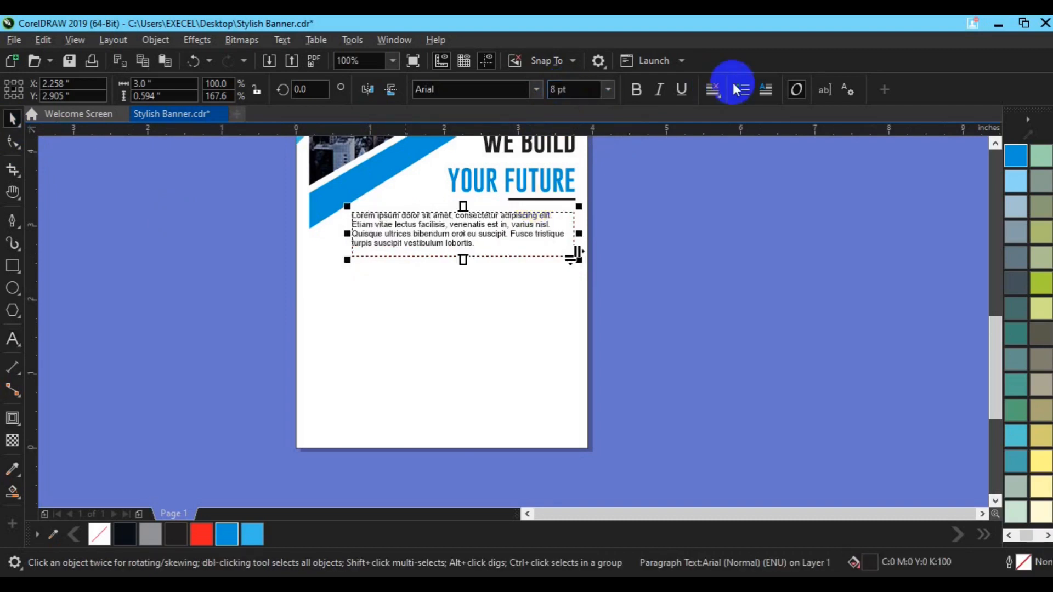
click(713, 91)
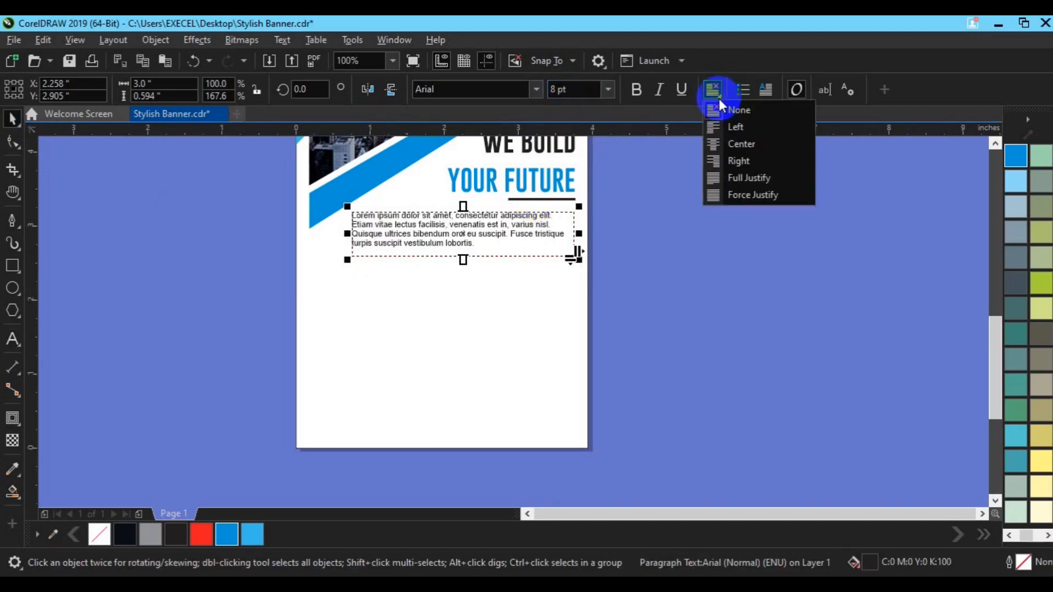
click(740, 161)
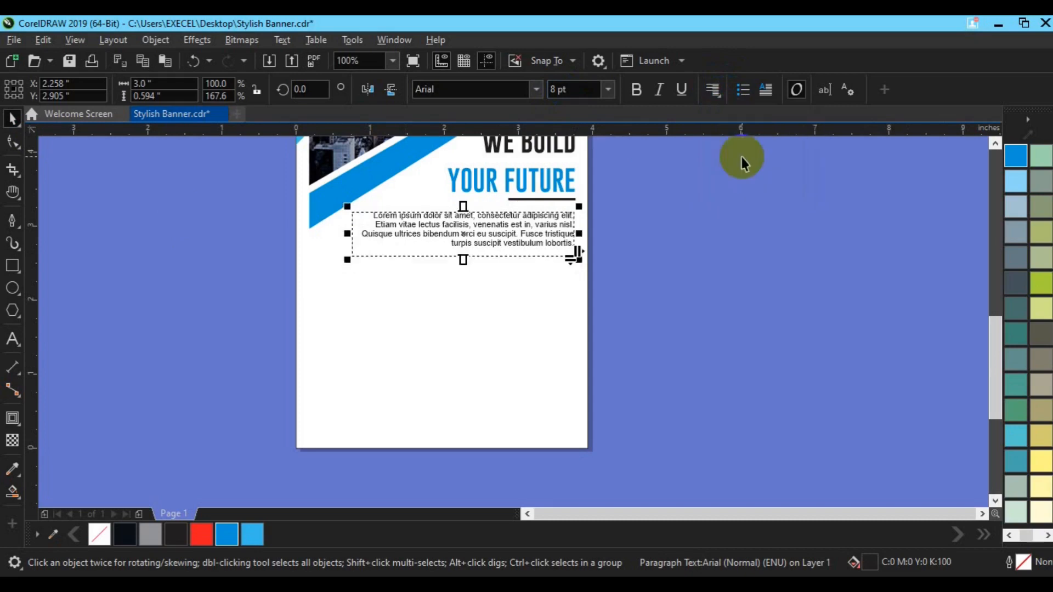
- Change the paragraph's font to Lato Bold and widen its frame leftward to about 3.31 inches
click(536, 90)
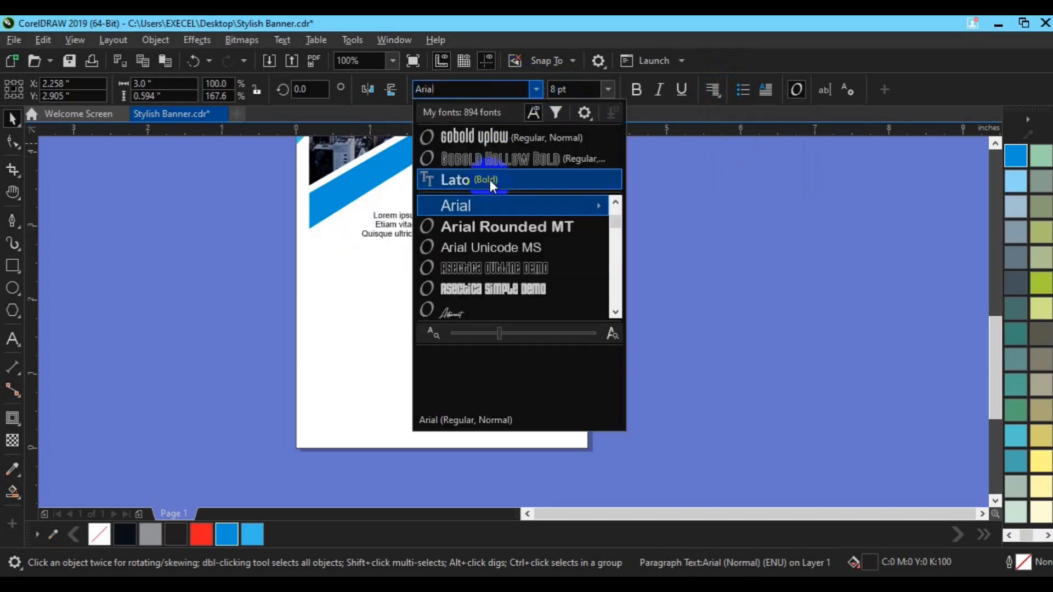
click(489, 180)
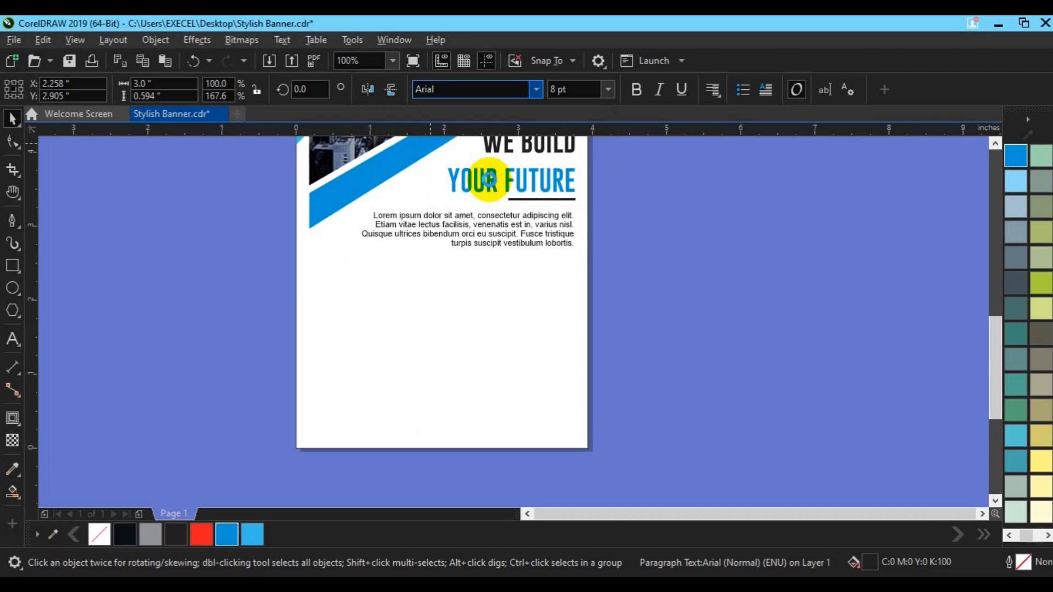
key(F8)
drag(353, 239, 324, 240)
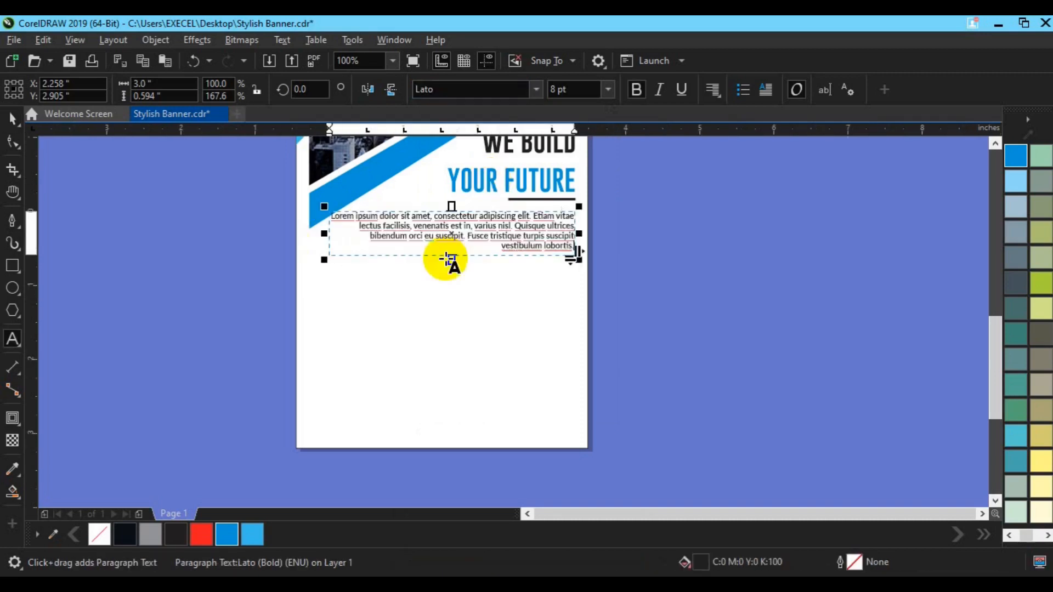
- Insert the filler text "the hgh" before "Quisque" in the paragraph and shorten its frame to about 0.44 inches high
click(516, 225)
text(the hghgh)
key(BackSpace)
key(BackSpace)
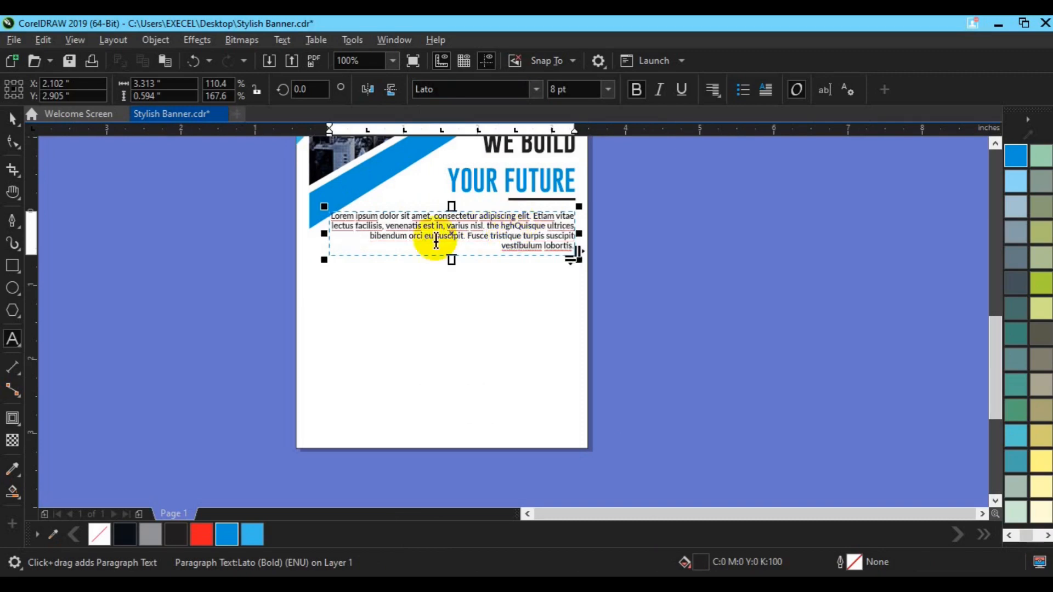
drag(449, 254, 449, 245)
click(12, 118)
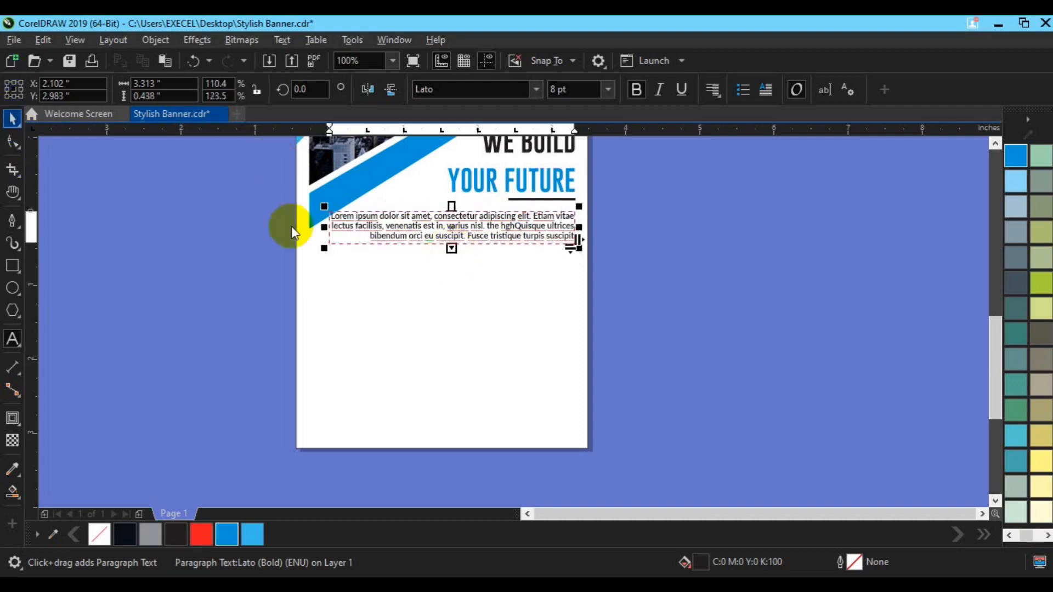
- Place a copy of the paragraph text off the page beside the banner and save the document
click(506, 185)
shift+click(505, 223)
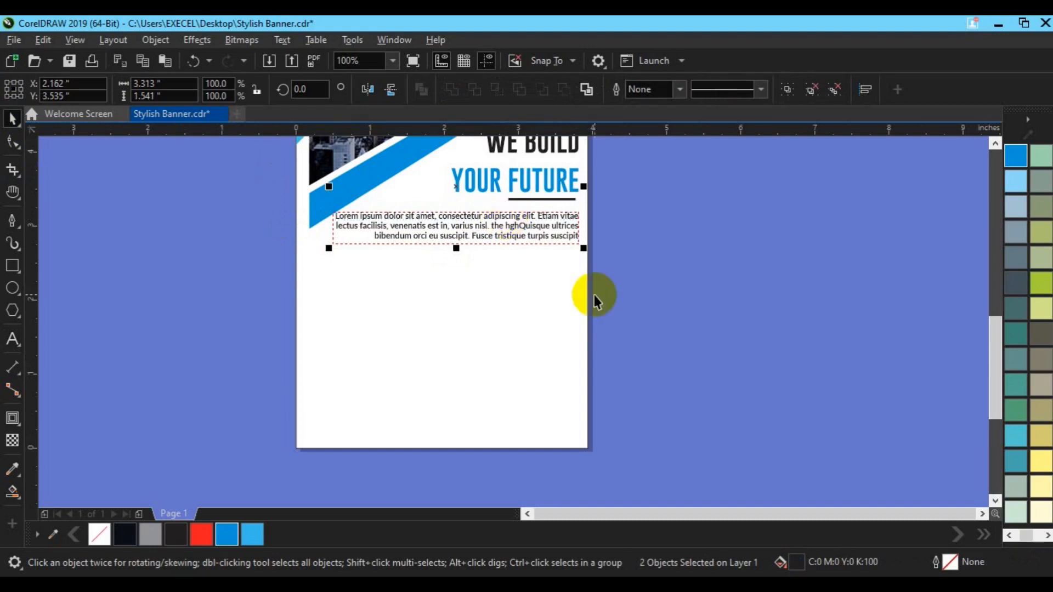
key(h)
drag(501, 212, 775, 242)
key(space)
click(486, 301)
click(469, 318)
click(678, 318)
key(ctrl+s)
- Add the artistic text OUR SERVICES in the blank area below the paragraph
key(h)
drag(480, 414, 492, 324)
click(12, 339)
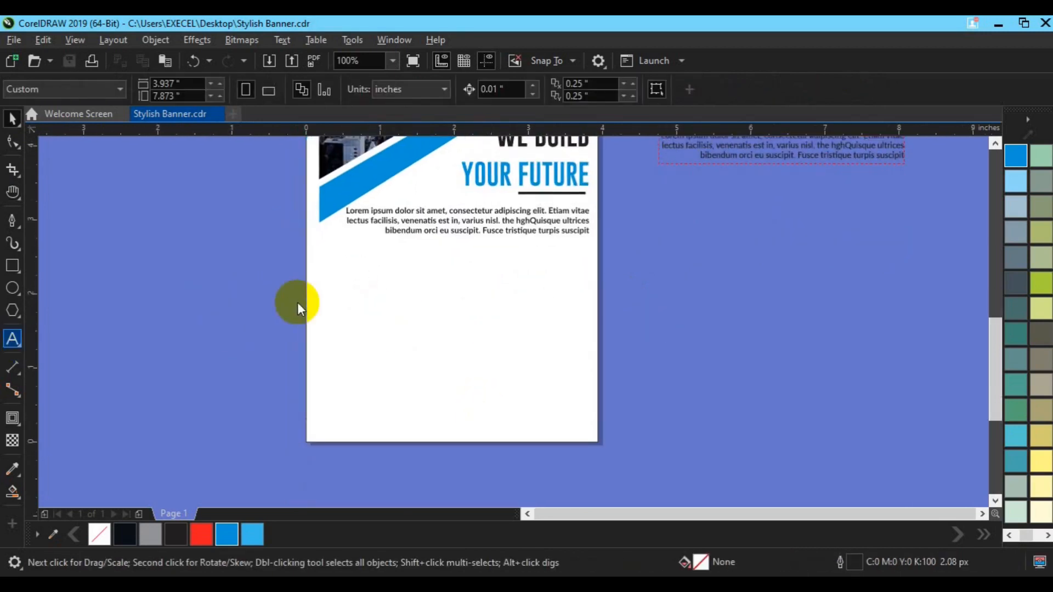
click(256, 304)
text(OUR SERVICES)
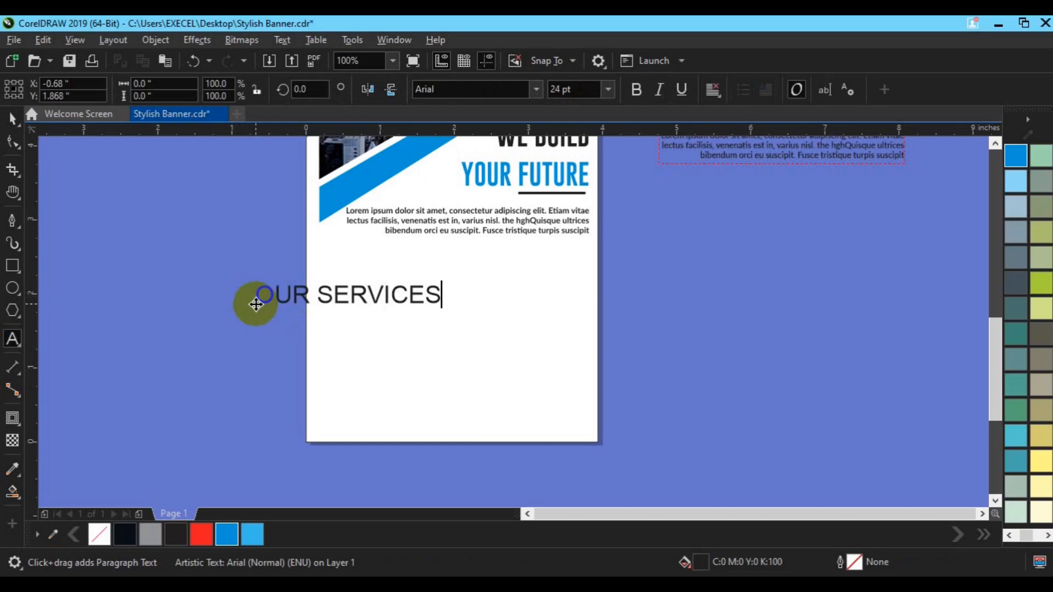
click(13, 117)
- Set the OUR SERVICES text to Lato Bold at 15 pt
click(533, 92)
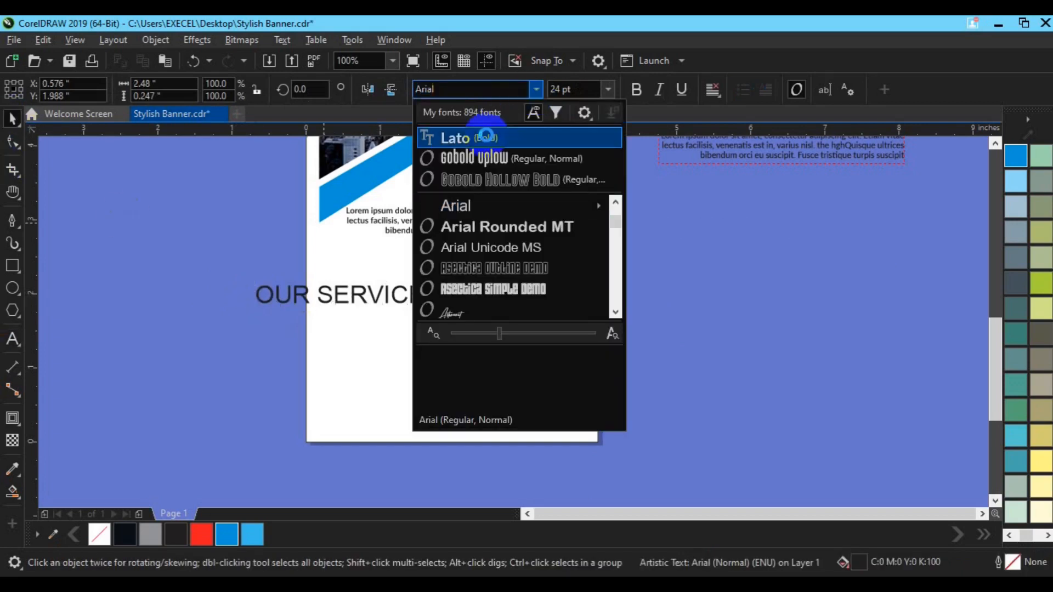
click(486, 137)
click(556, 89)
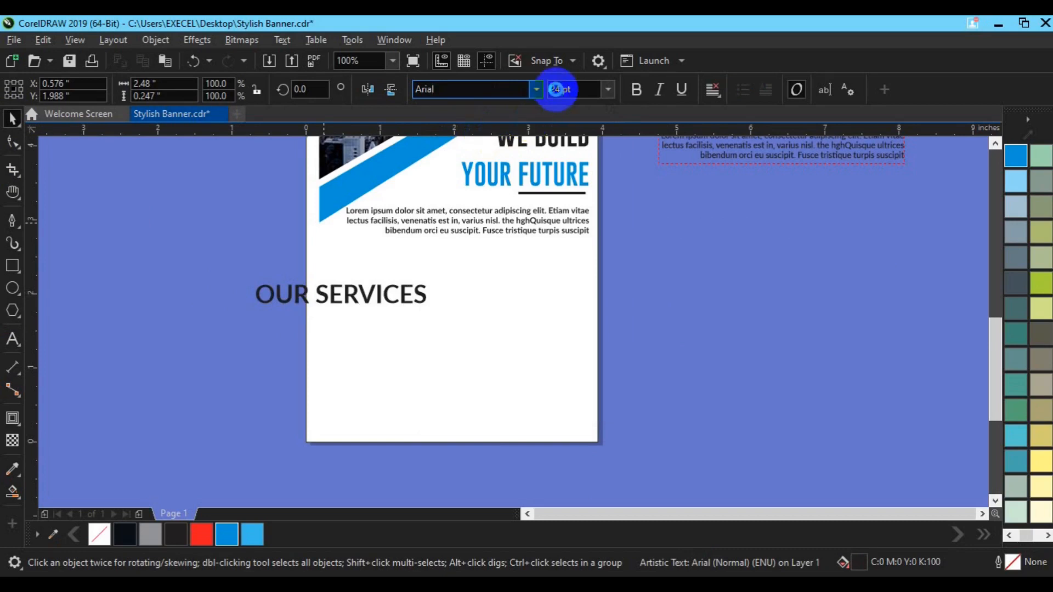
text(15)
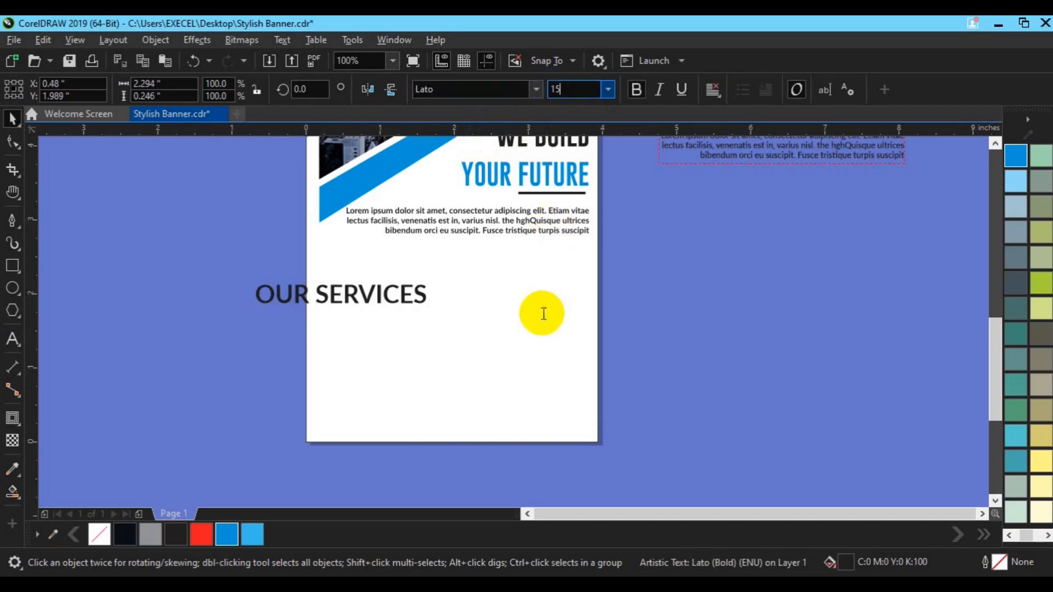
key(Return)
- Centre OUR SERVICES horizontally on the banner and move it up to just below the paragraph
shift+click(561, 335)
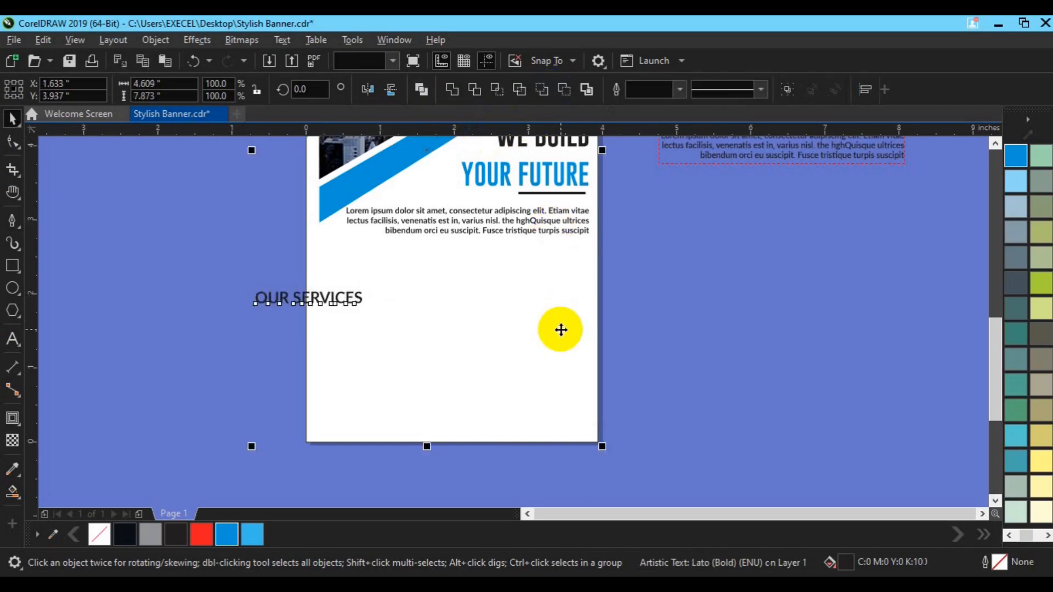
key(c)
click(460, 304)
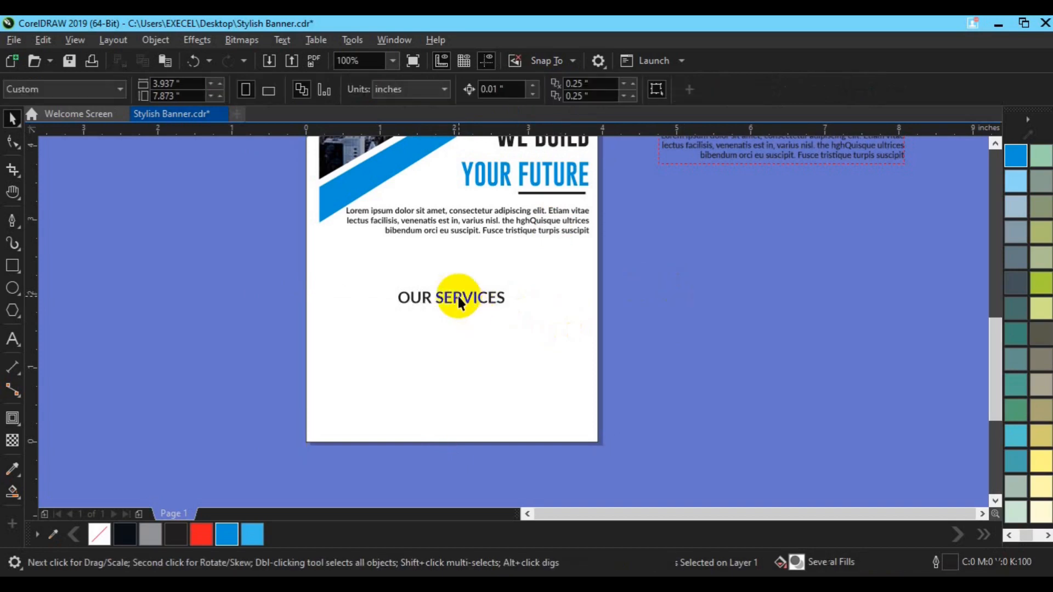
drag(461, 306, 458, 267)
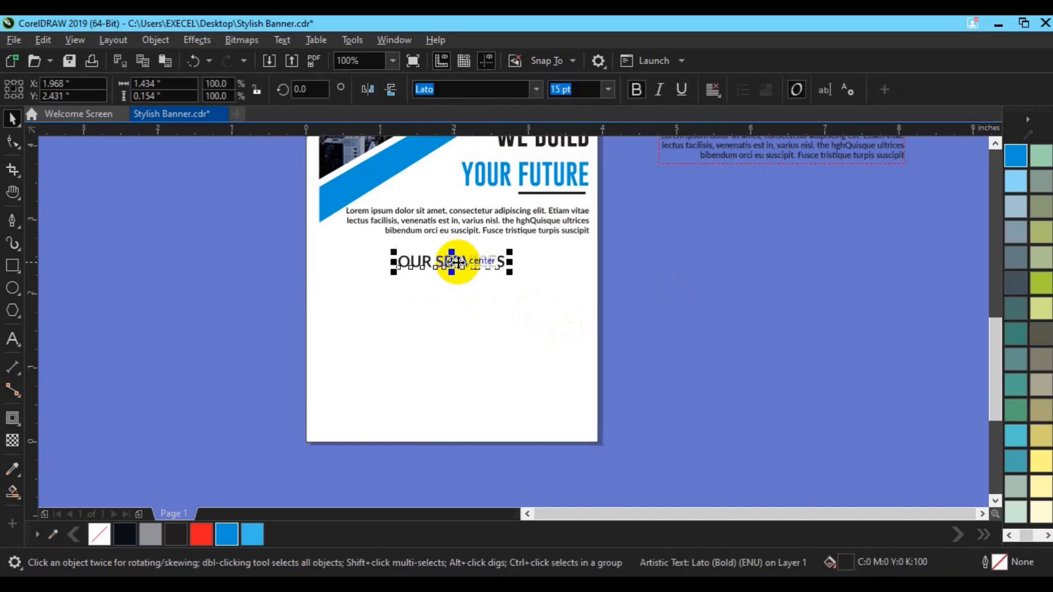
- Break OUR SERVICES into separate words, colour OUR Sky Blue, set SERVICES to regular weight, and group both words
key(ctrl+k)
click(481, 260)
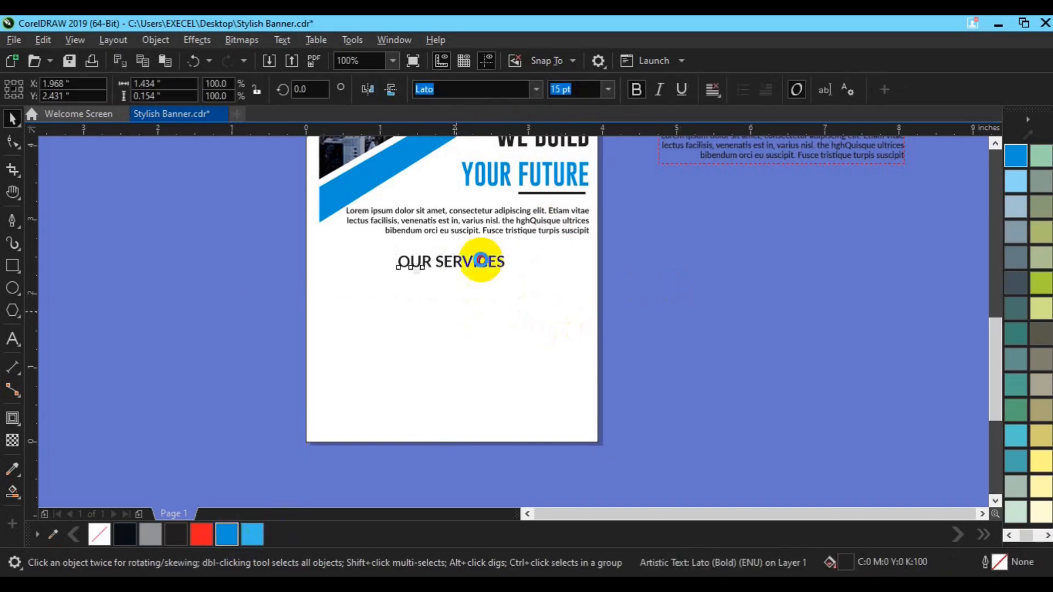
click(635, 89)
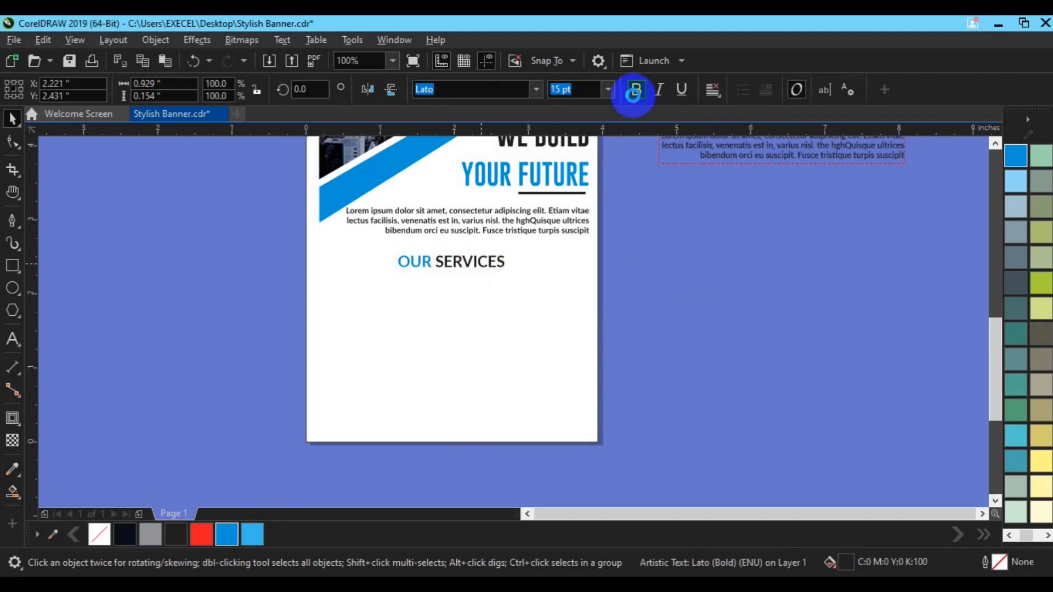
drag(261, 273, 560, 299)
key(ctrl+g)
click(70, 376)
- Draw a circle about 0.375 inch wide below OUR SERVICES, fill it Sky Blue with no outline, and save the document
click(13, 288)
mouse_move(350, 319)
mouse_down()
mouse_move(364, 345)
mouse_move(355, 333)
mouse_up()
key(space)
click(225, 531)
right_click(96, 536)
click(557, 315)
key(ctrl+s)
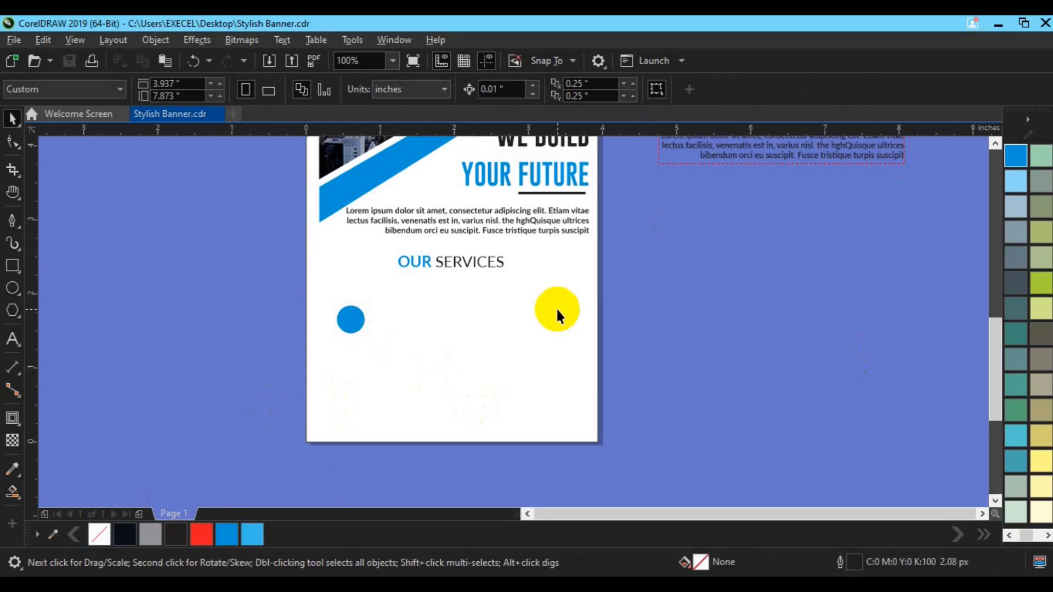
- Insert the download-arrow glyph from the recent glyphs, centre it on the blue circle, and fill it white
key(ctrl+F11)
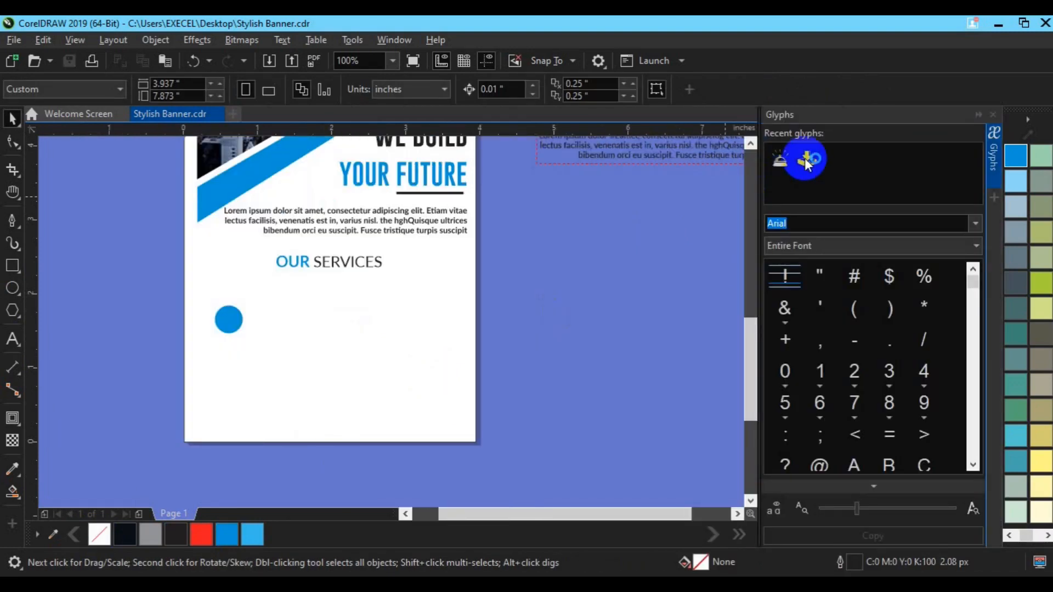
drag(807, 159, 377, 376)
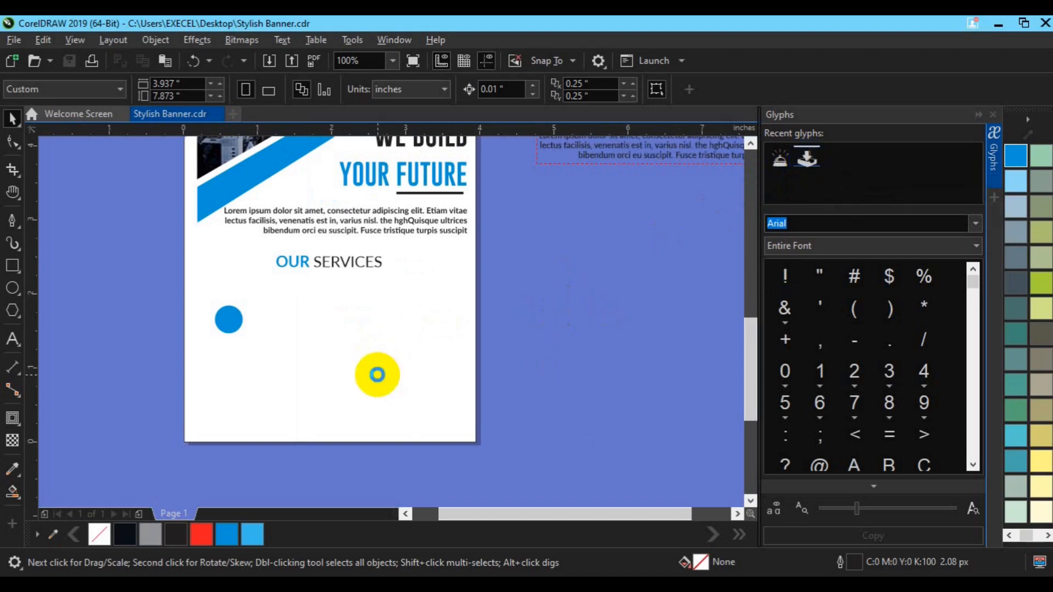
drag(377, 375, 377, 374)
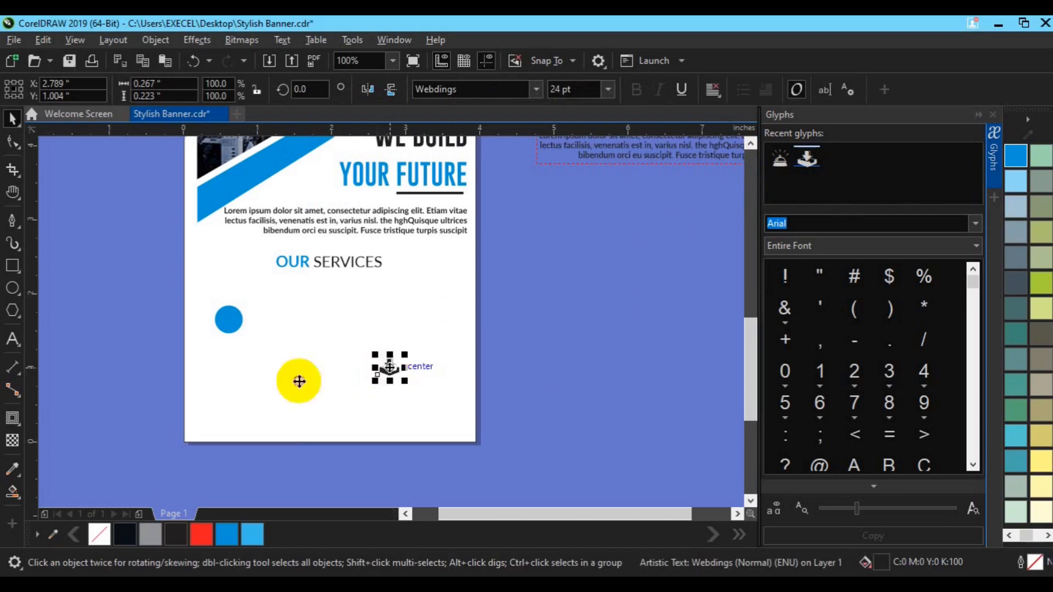
drag(230, 328, 231, 325)
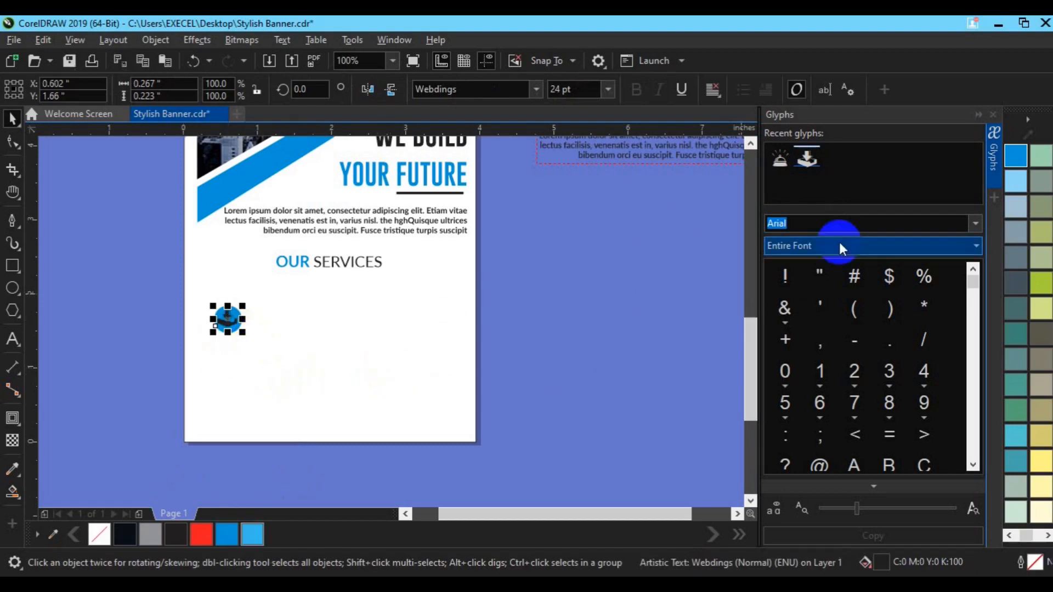
click(1009, 535)
click(1018, 432)
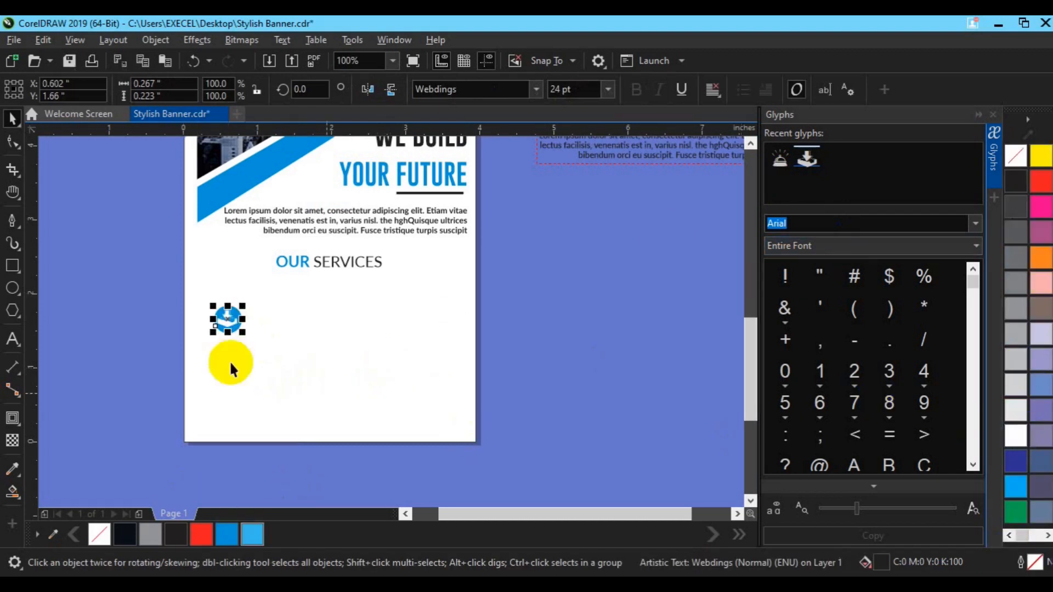
- Enlarge the blue circle behind the glyph from its centre to about 0.44 inch
click(171, 333)
click(235, 327)
click(238, 331)
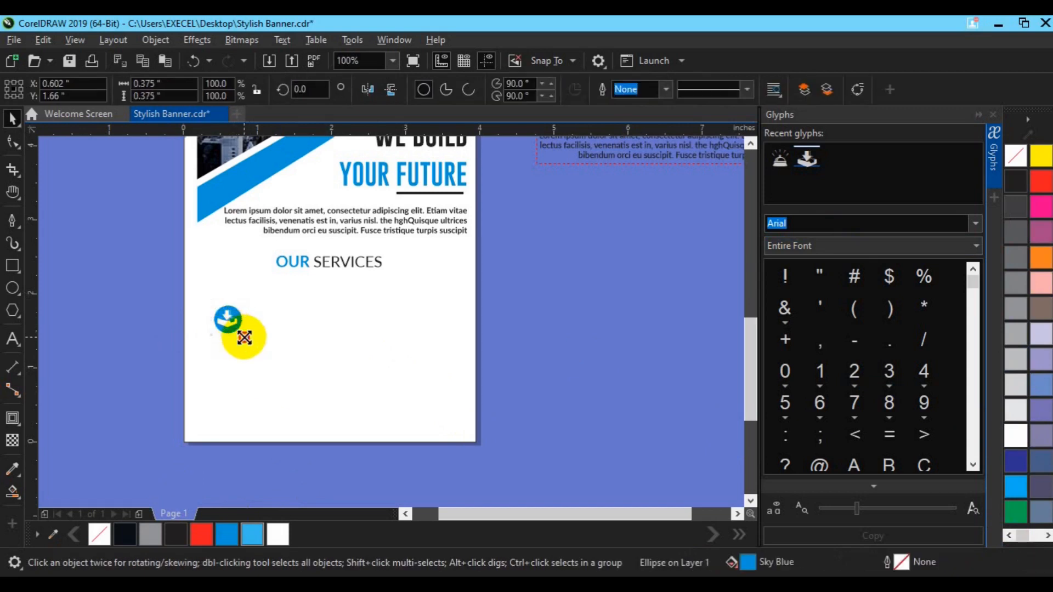
click(160, 294)
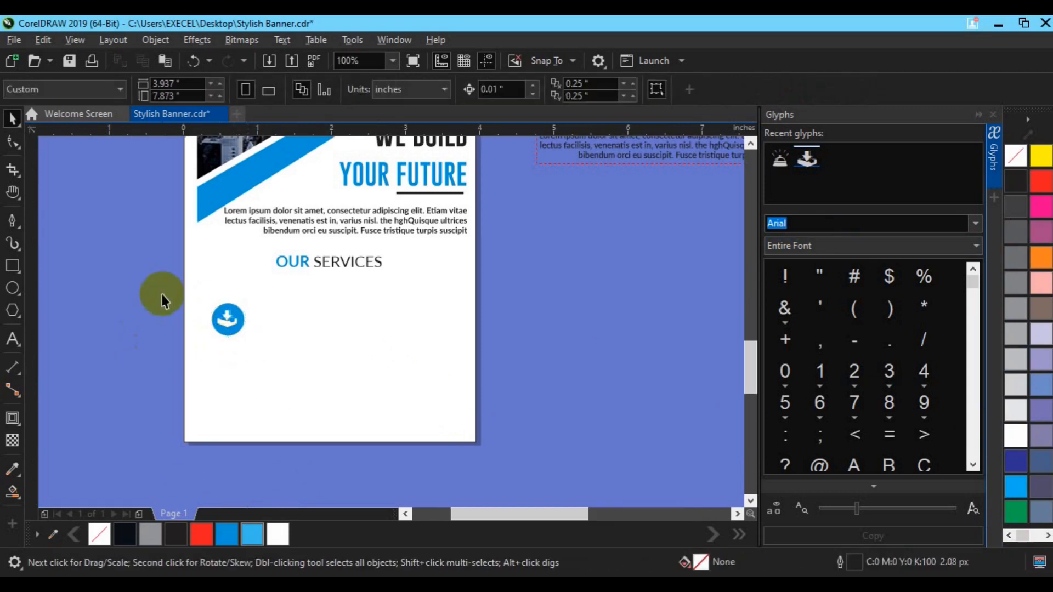
- Place a copy of the off-page paragraph below the icon, with regular-weight, centre-aligned text at 4 pt
scroll(265, 341, up, 2)
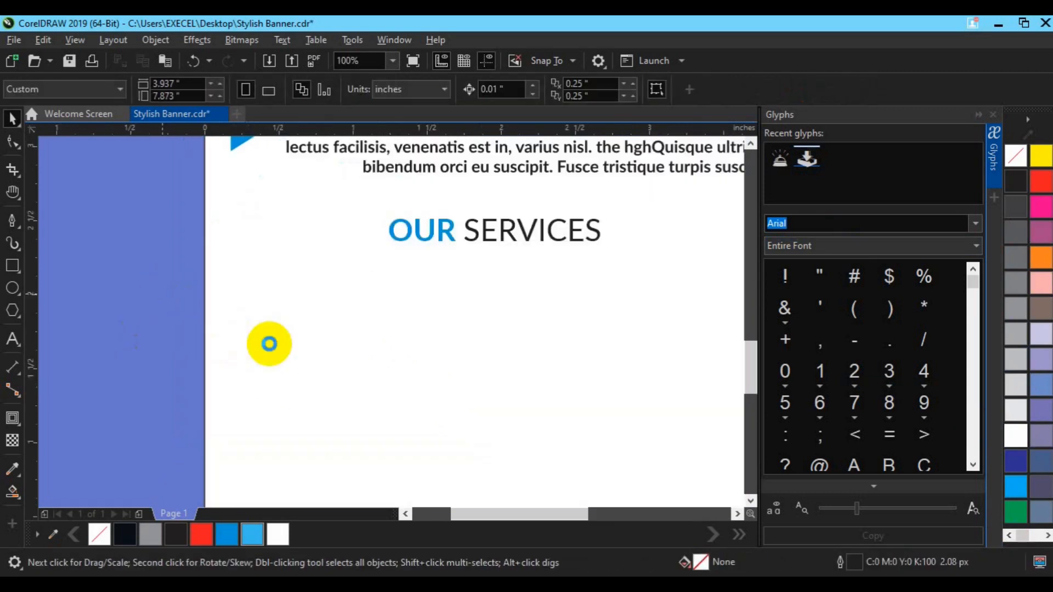
scroll(268, 343, down, 2)
click(648, 164)
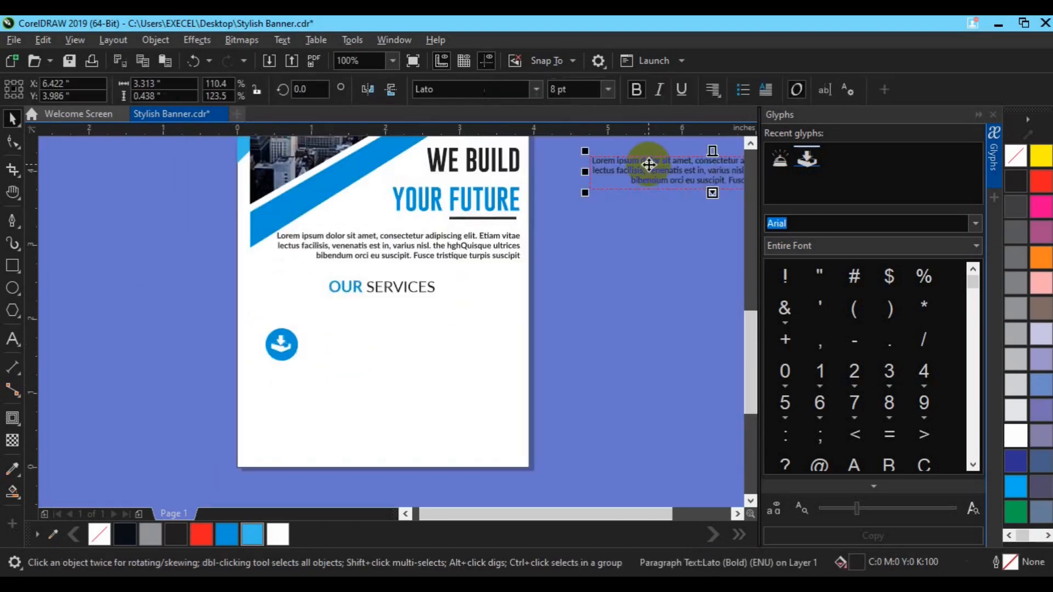
drag(649, 164, 367, 398)
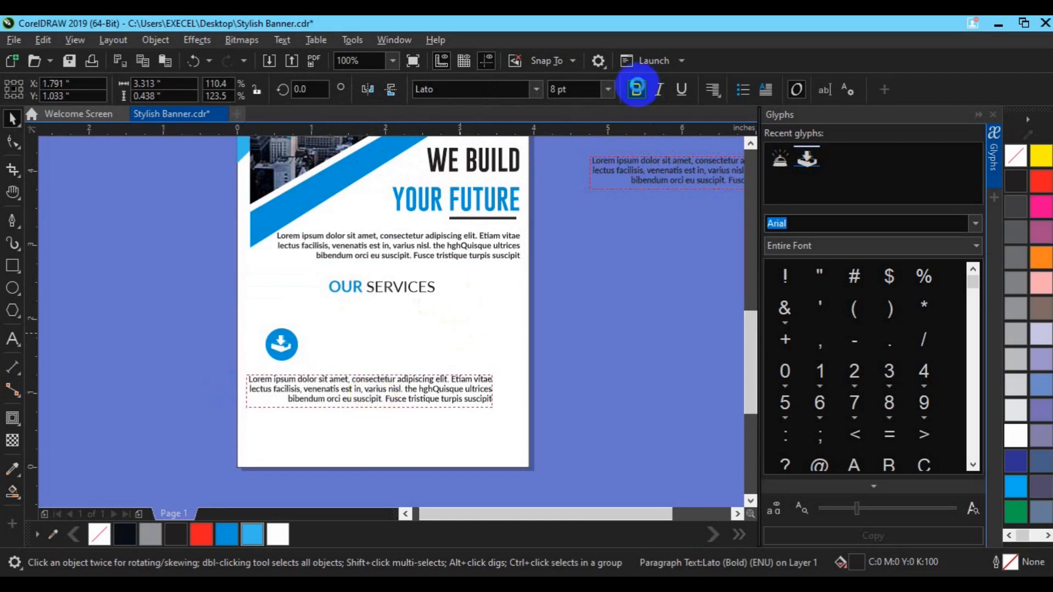
click(636, 89)
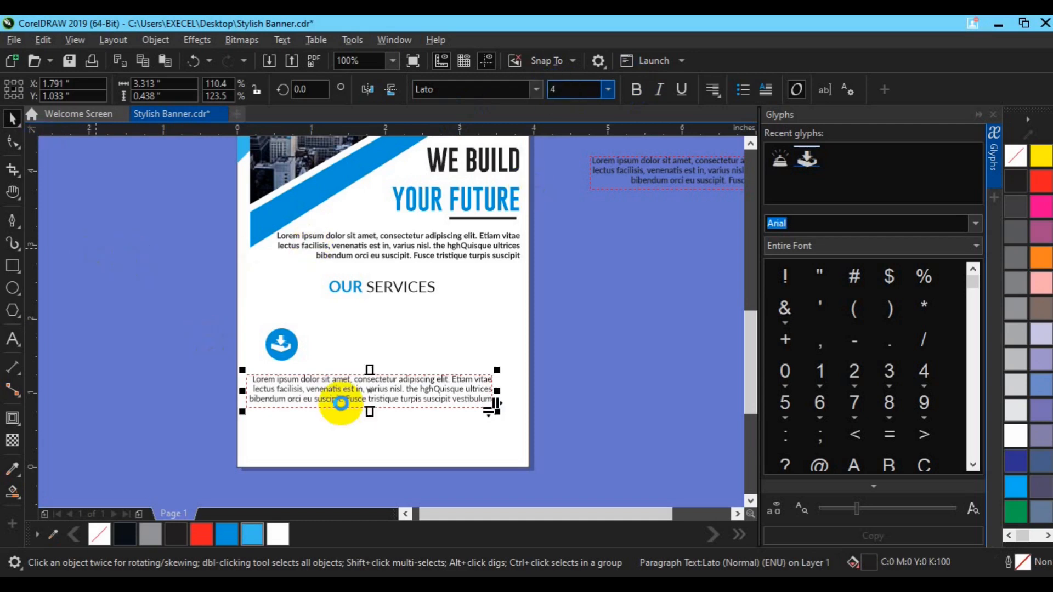
click(720, 99)
click(735, 150)
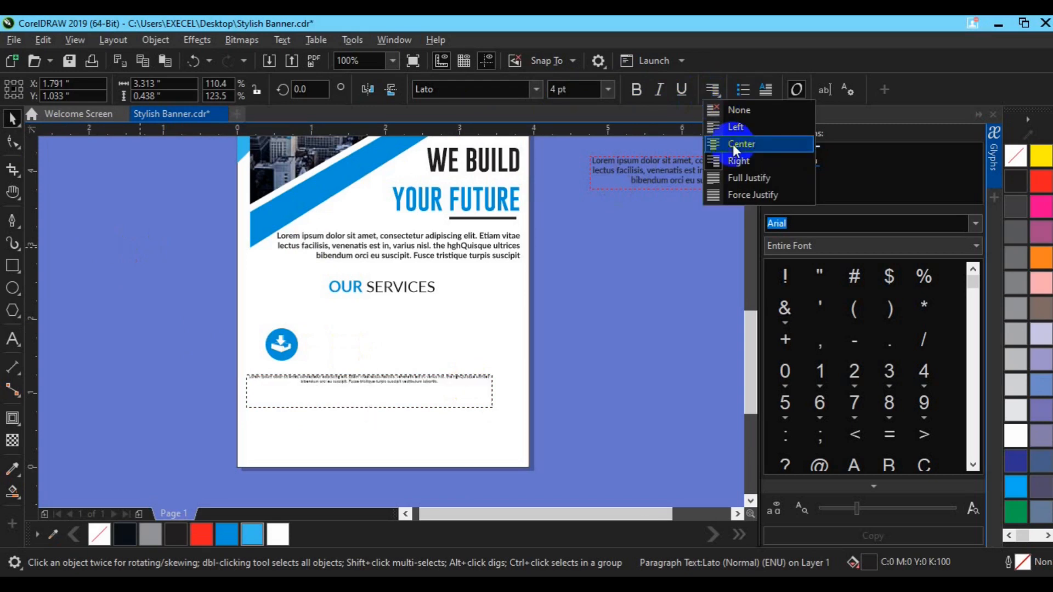
- Set the copied paragraph to 6 pt and resize its frame to about 1.1 inches wide and 0.5 inch high
click(13, 344)
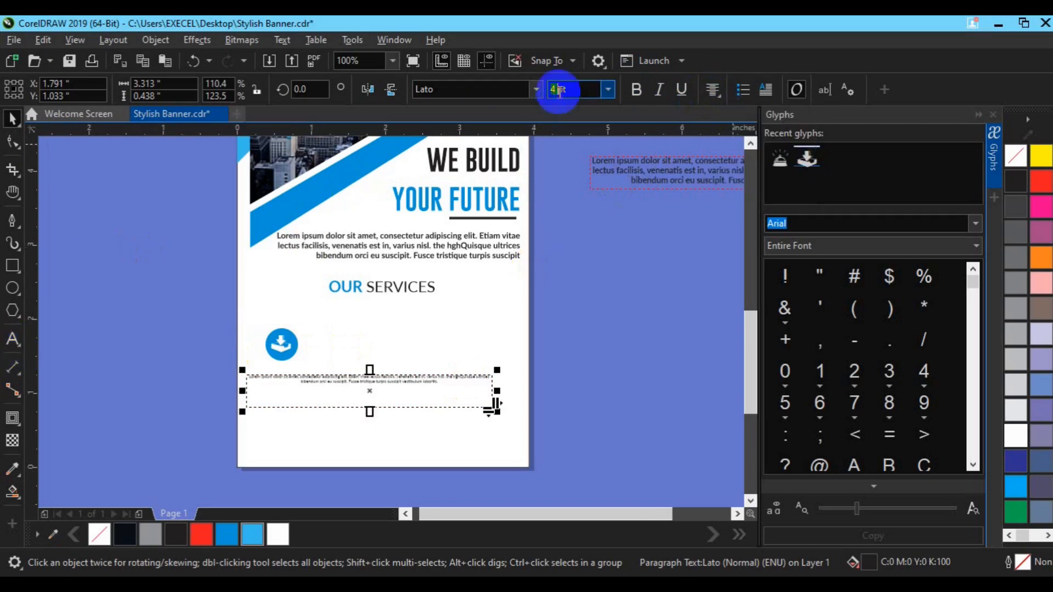
text(6)
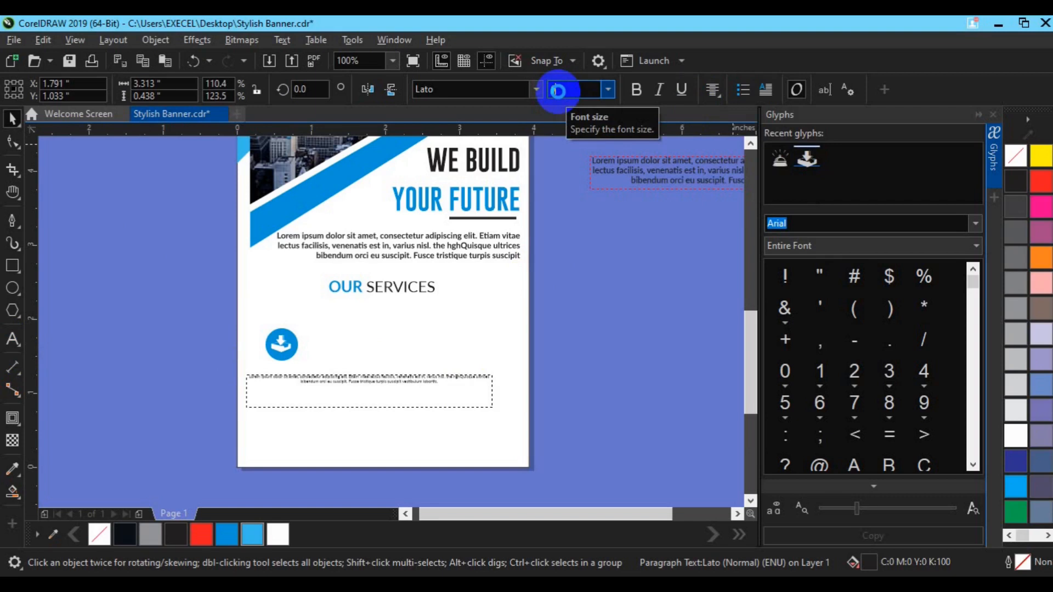
click(12, 344)
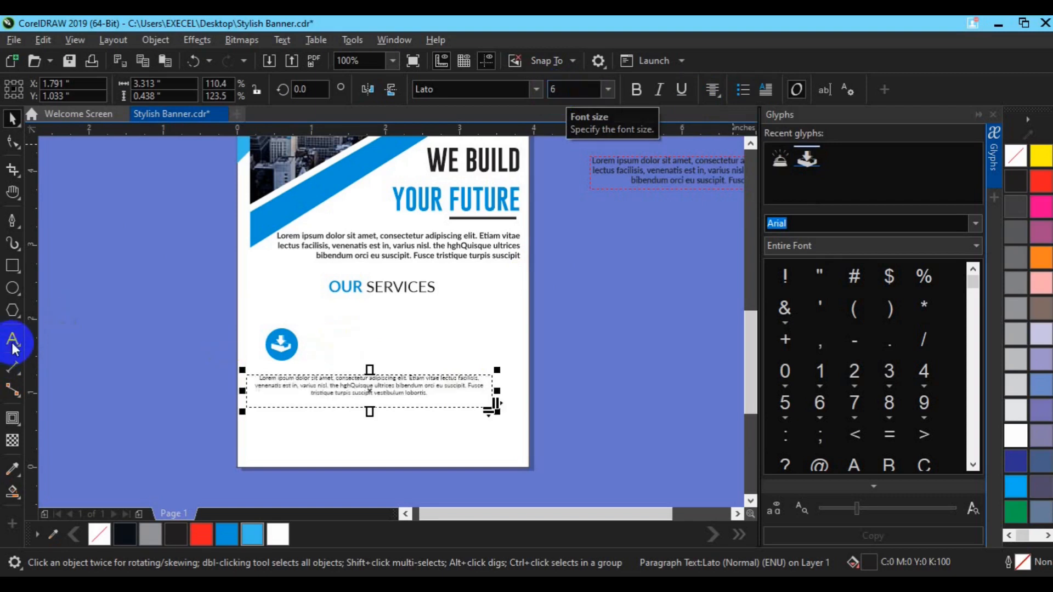
click(504, 392)
drag(503, 392, 334, 392)
click(287, 409)
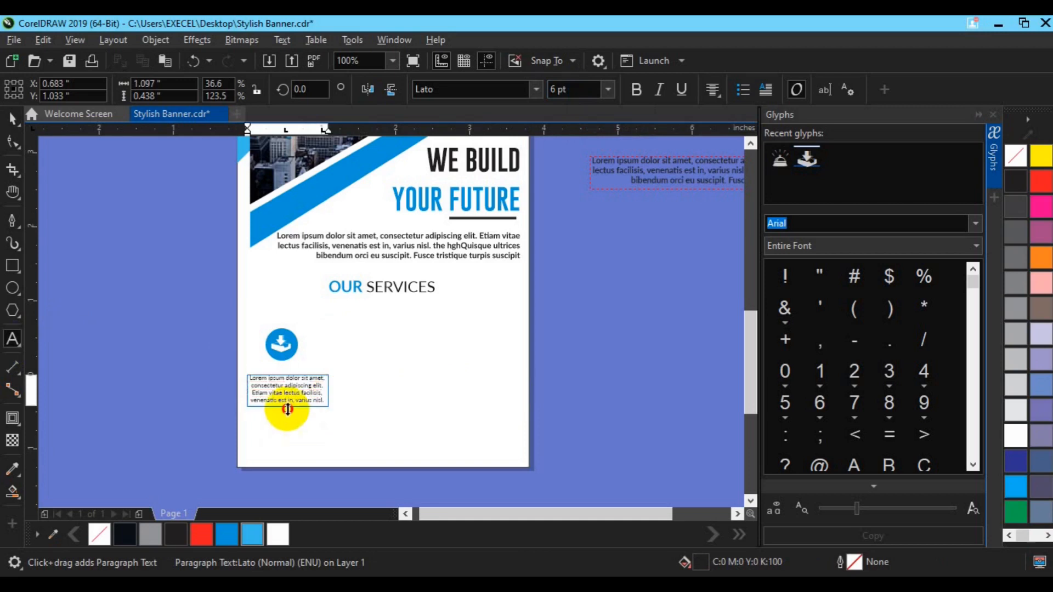
- Set the small paragraph to 7 pt and adjust its frame height to about 0.49 inch
click(557, 89)
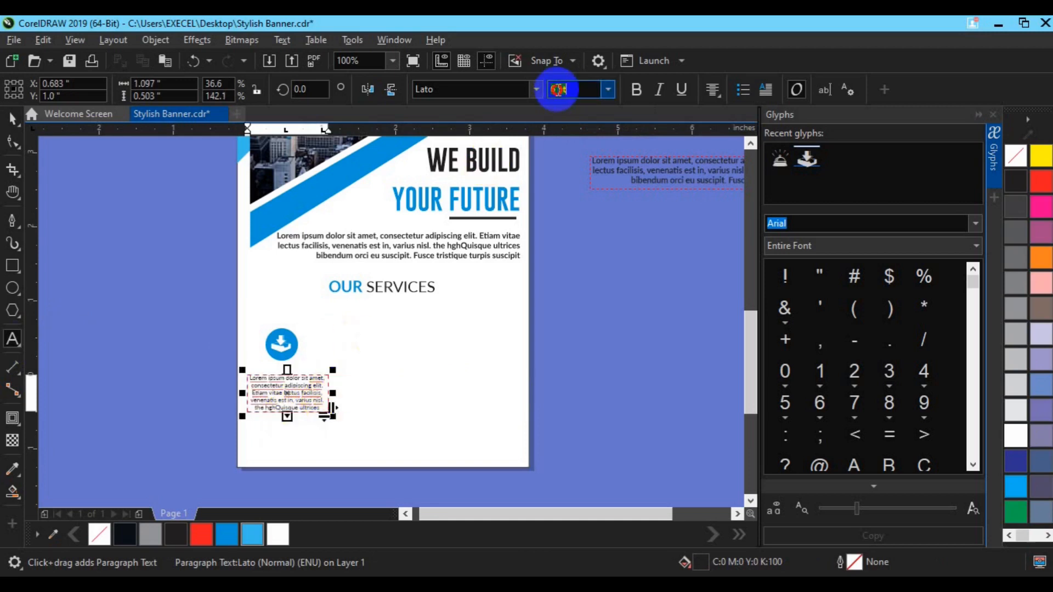
text(7)
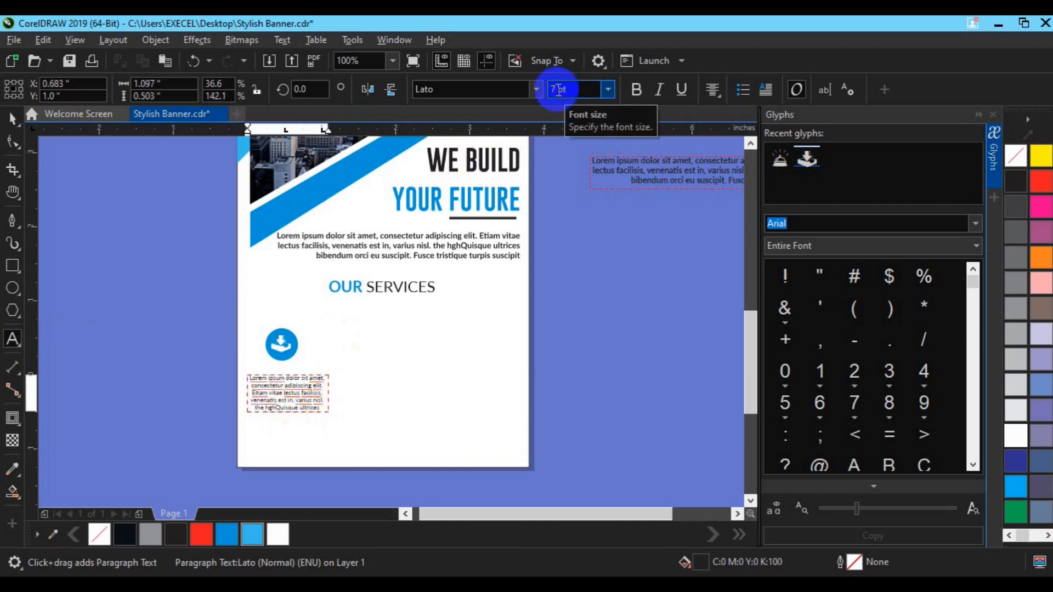
click(12, 118)
click(560, 90)
text(7)
key(Return)
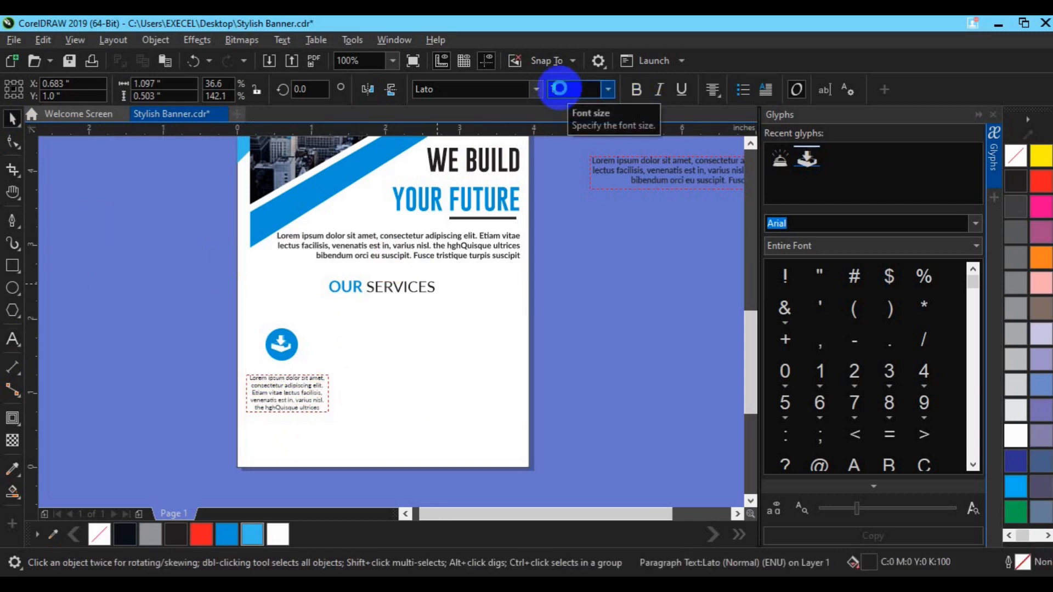
click(285, 416)
drag(286, 416, 287, 416)
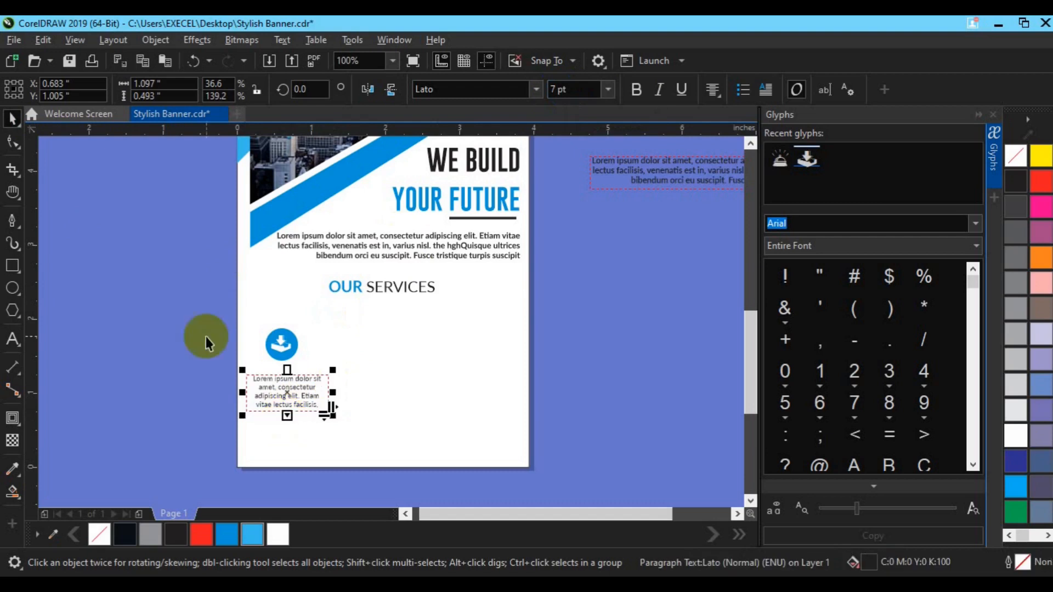
- Move a duplicate of the small paragraph to the banner's right edge and convert the one below the icon to artistic text
click(290, 393)
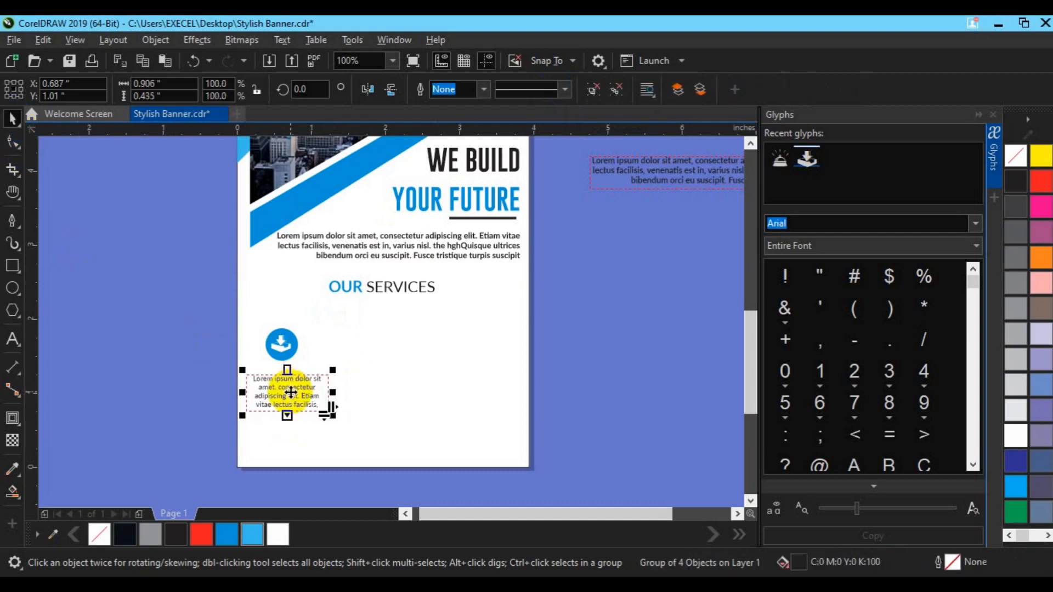
key(ctrl+d)
drag(295, 391, 532, 276)
click(298, 400)
key(ctrl+F8)
click(425, 406)
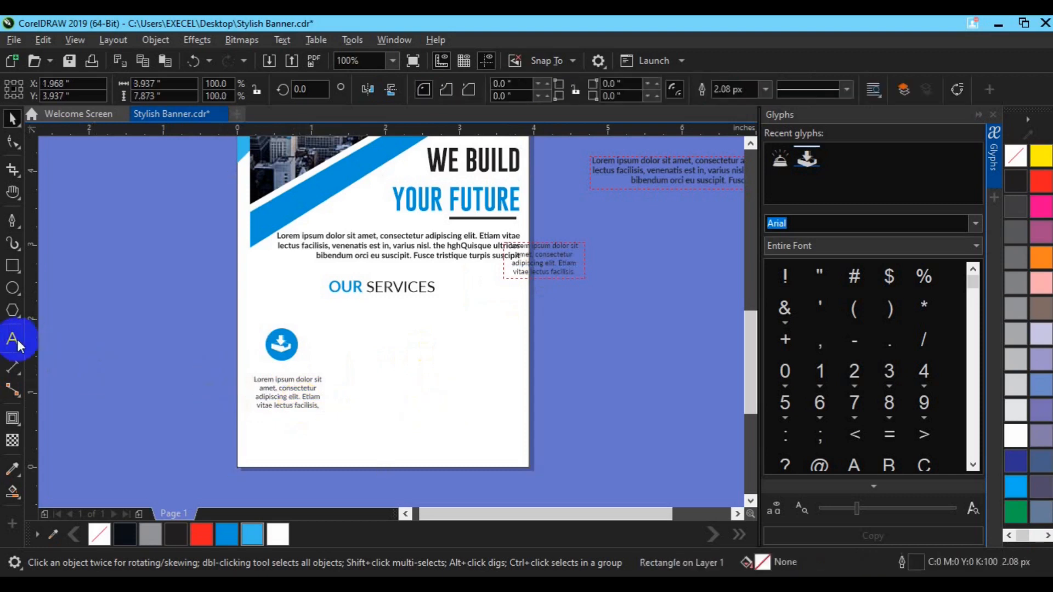
- Add the artistic text MARKETING beside the banner's left edge and set it to Arial Bold at 10 pt
click(138, 348)
click(139, 349)
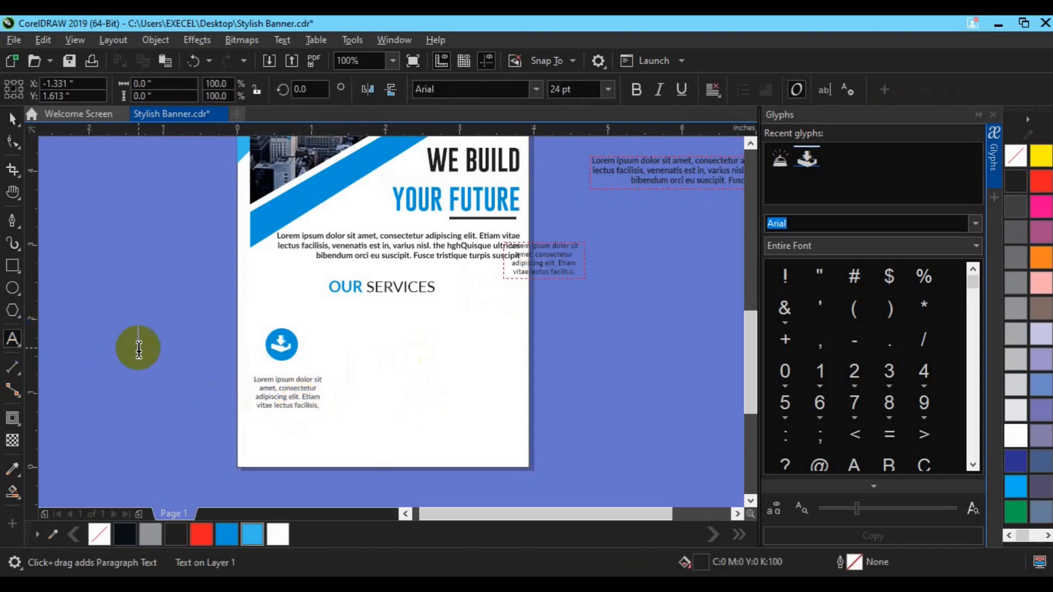
text(ING)
click(12, 118)
click(559, 88)
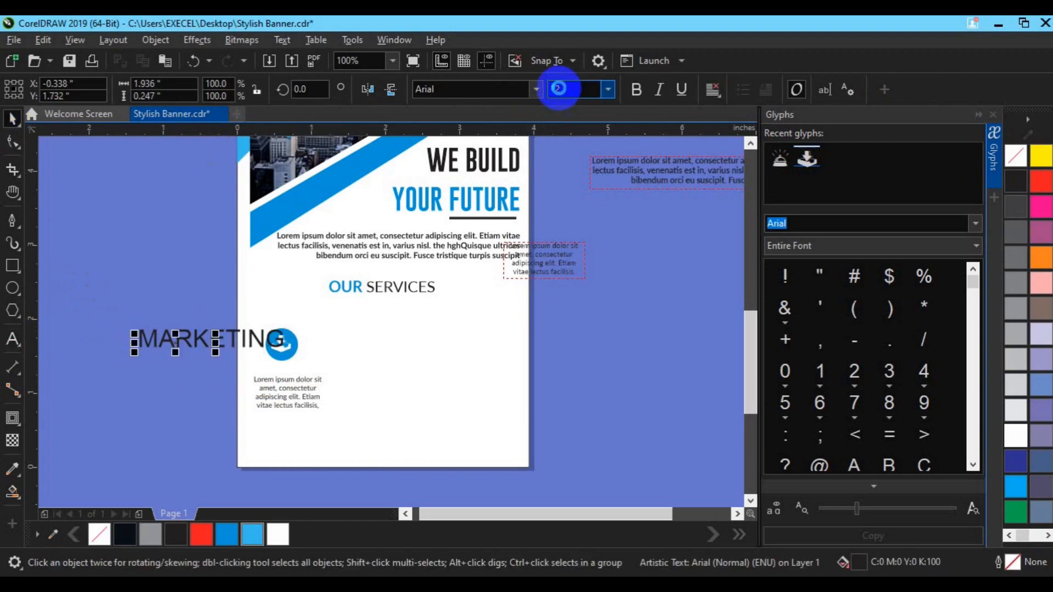
text(12)
key(Return)
click(633, 91)
click(561, 90)
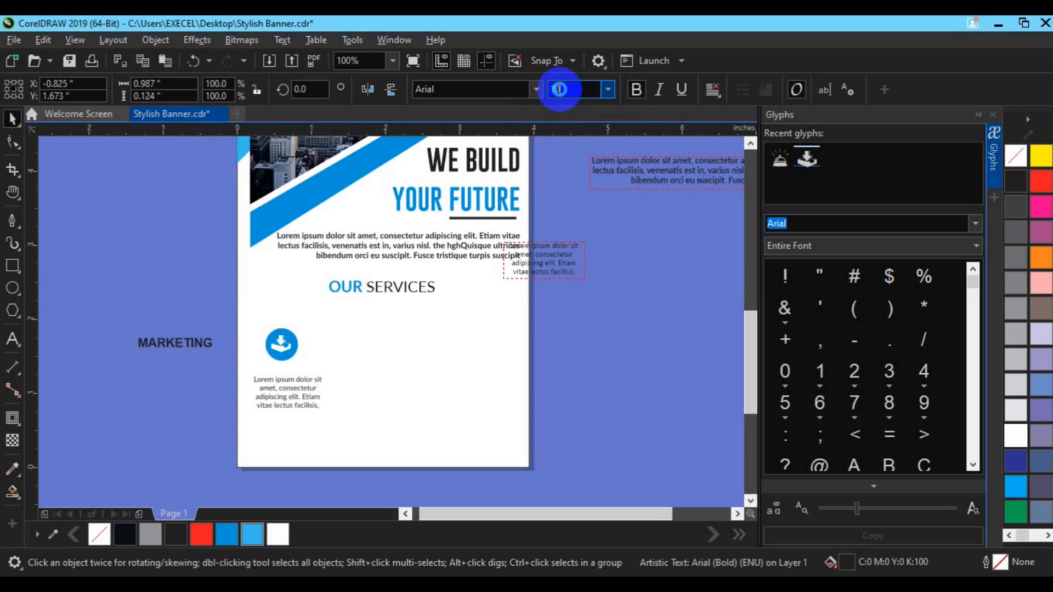
- Position MARKETING between the icon and the small paragraph, set it to 8 pt, and group it centred with the paragraph
drag(173, 349, 296, 372)
click(571, 90)
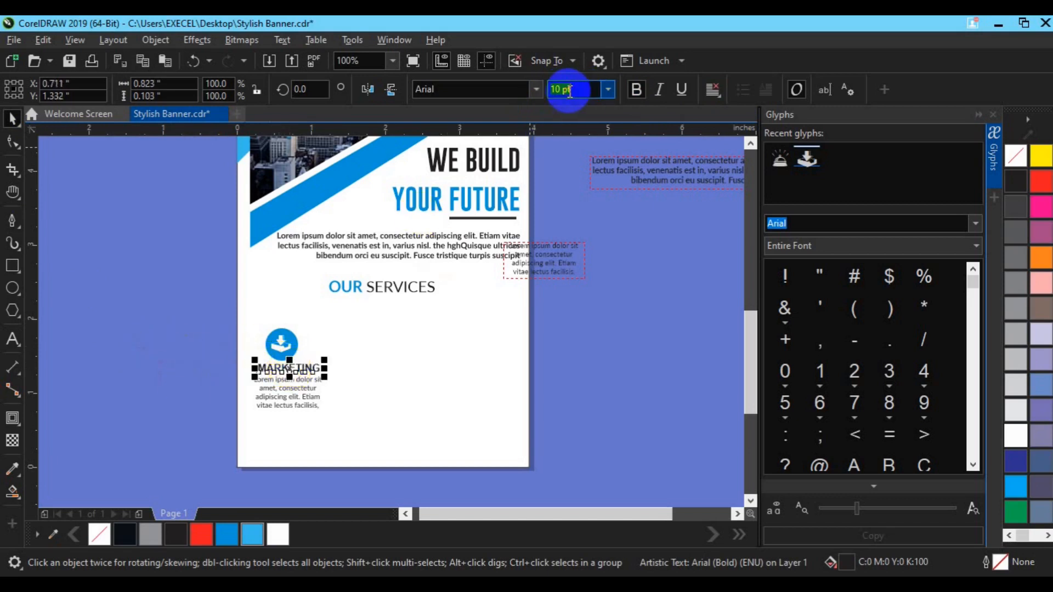
text(8)
key(Return)
shift+click(302, 399)
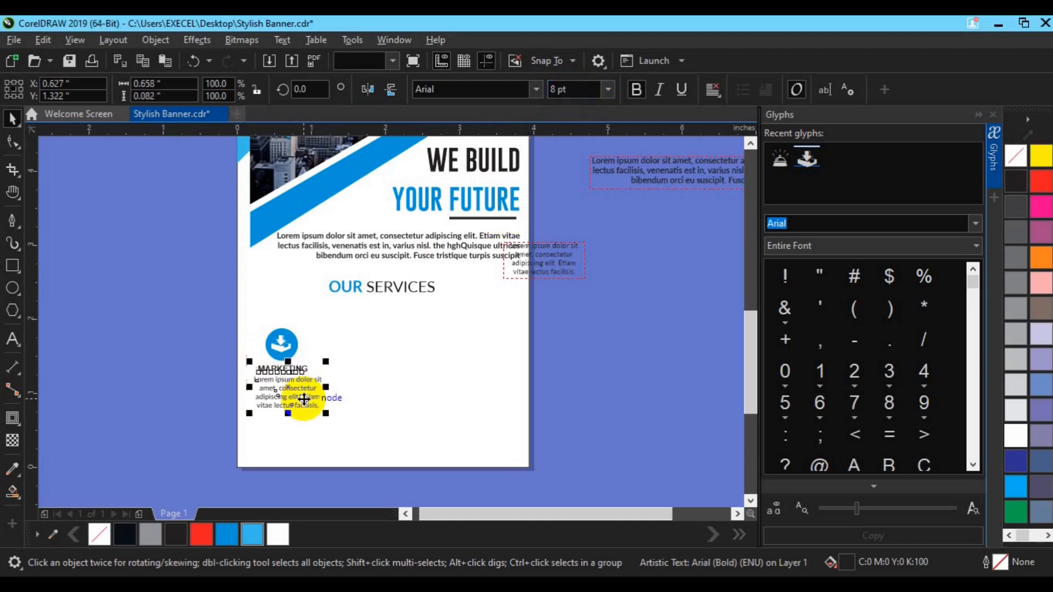
key(ctrl+g)
- Centre the icon horizontally over the MARKETING text block and group them as one service block
shift+click(284, 344)
click(176, 335)
drag(180, 306, 359, 363)
shift+click(296, 400)
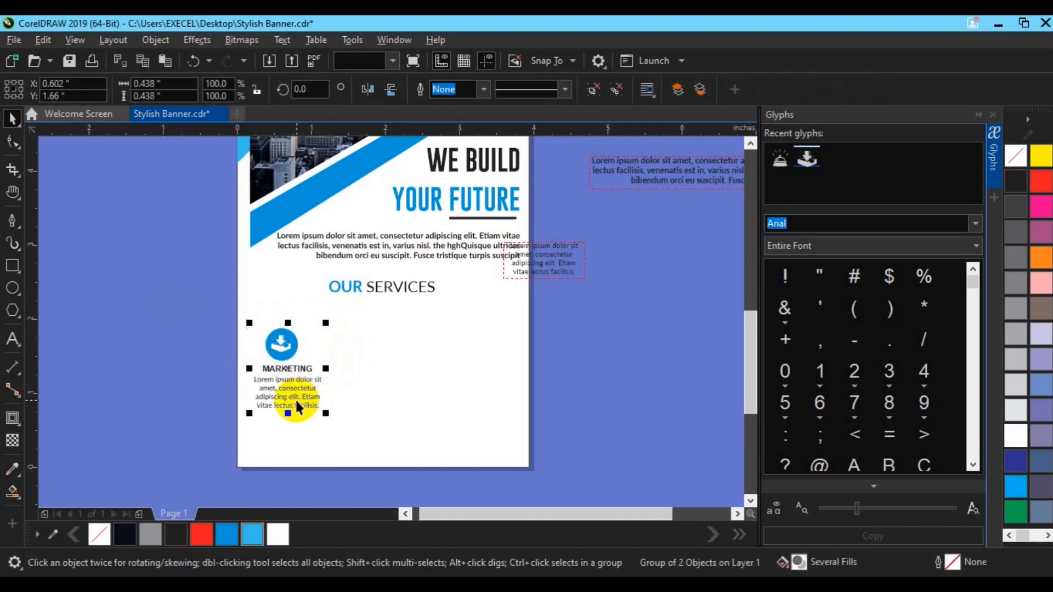
key(ctrl+g)
- Copy the MARKETING service block to the right and repeat the copy to form an evenly spaced row of three
drag(296, 400, 383, 361)
click(426, 389)
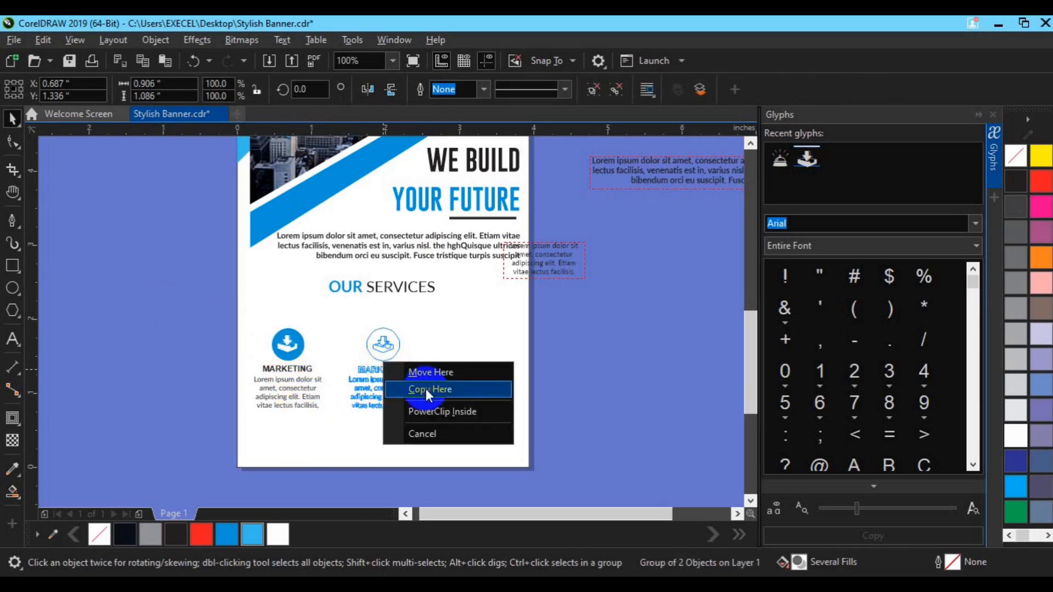
key(ctrl+r)
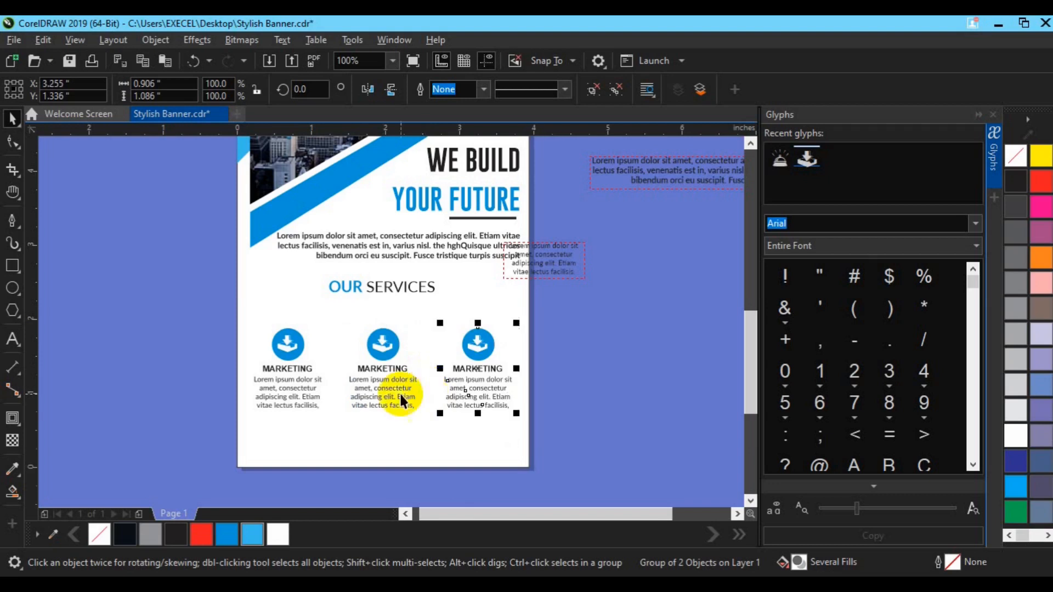
shift+click(400, 396)
shift+click(298, 389)
click(186, 378)
- Group the three MARKETING service blocks into one row and centre it horizontally on the banner
click(402, 380)
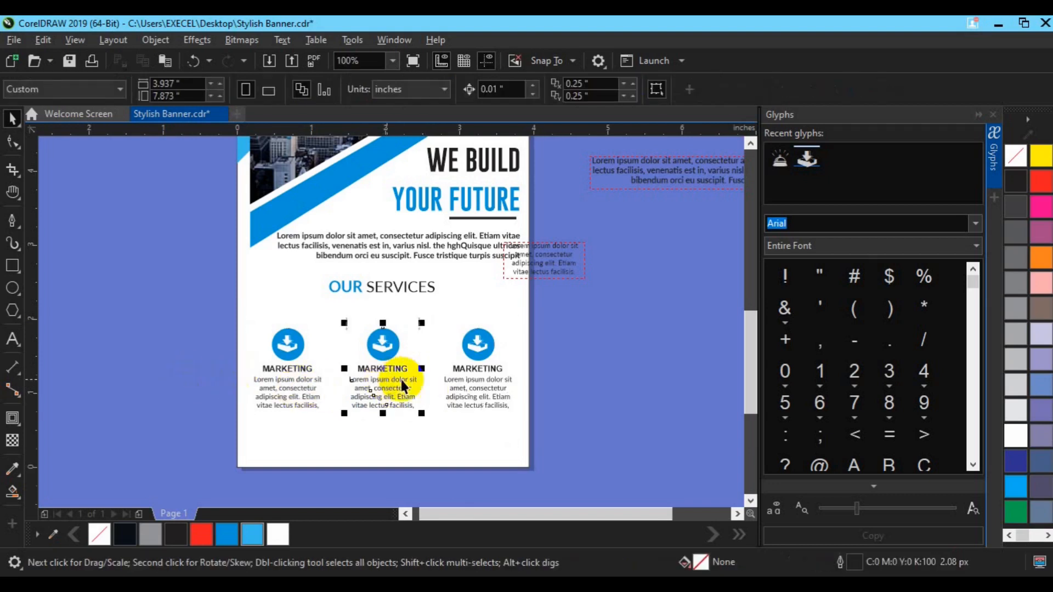
shift+click(498, 373)
key(ctrl+g)
shift+click(294, 390)
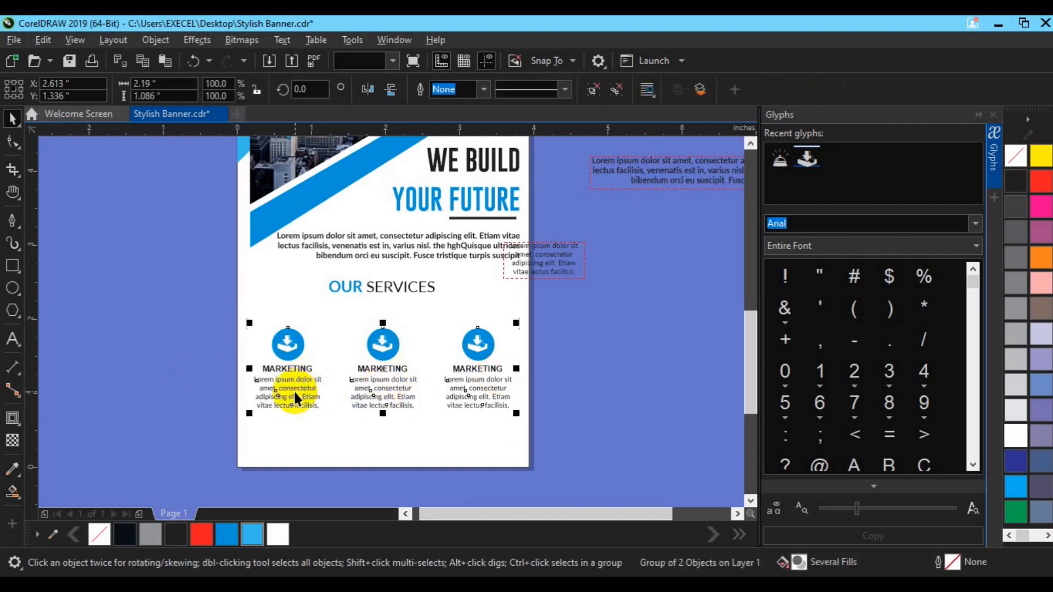
key(ctrl+g)
shift+click(348, 455)
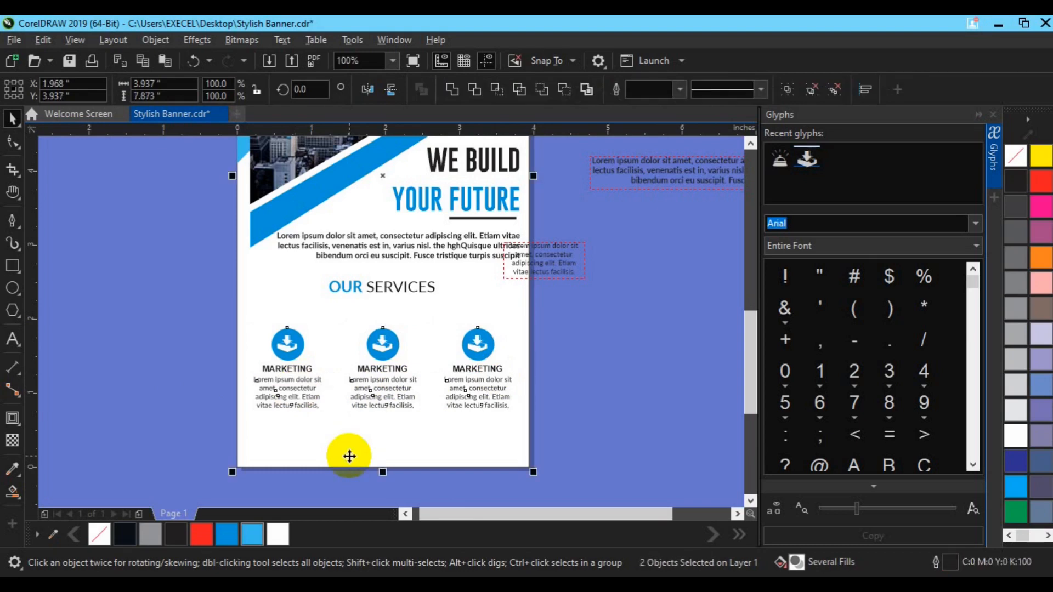
- Move the service row up closer to the OUR SERVICES heading and delete the spare small paragraph at the banner's edge
click(568, 373)
click(387, 394)
drag(390, 397, 390, 398)
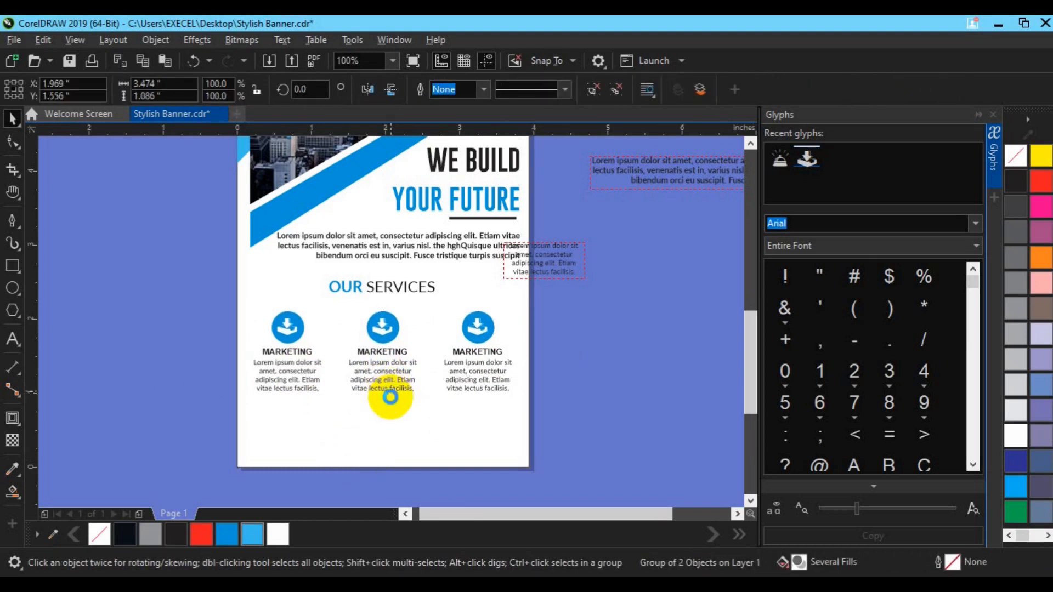
click(574, 247)
key(Delete)
- Draw a rectangle about 2.275 by 0.339 inches below the service row, round its corners and skew it into a slanted bar
click(12, 266)
drag(278, 388, 447, 415)
key(F10)
drag(278, 389, 281, 398)
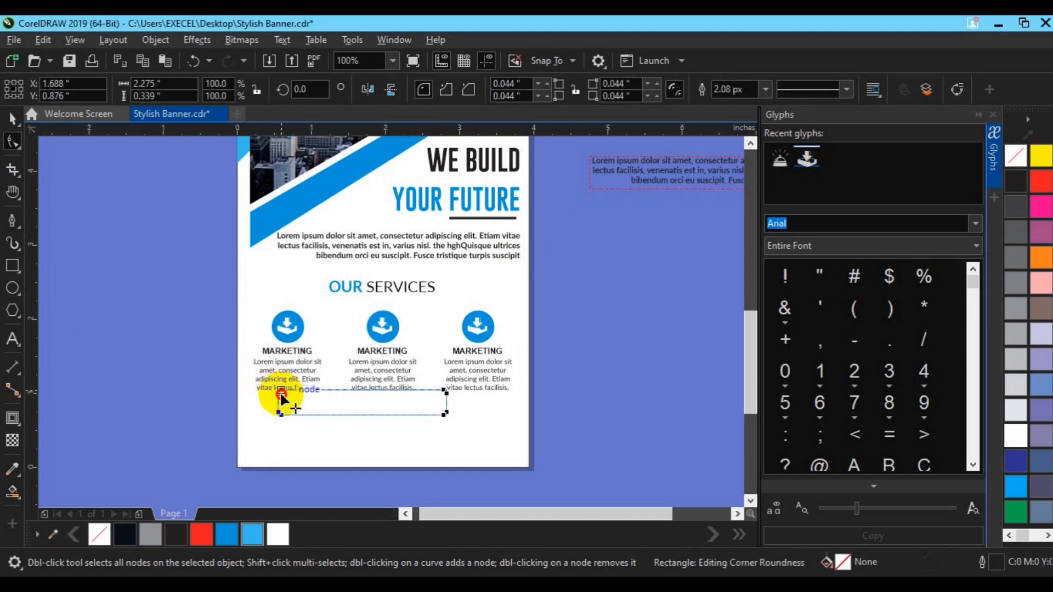
key(space)
click(363, 403)
drag(362, 389, 380, 390)
key(F10)
click(413, 459)
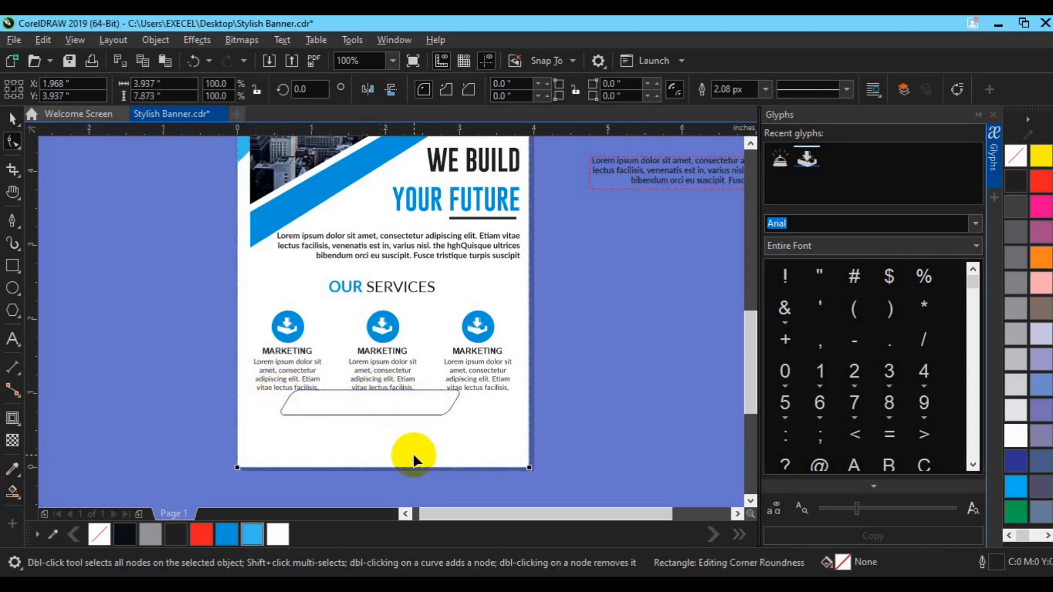
- Lower the slanted bar clear of the service text, centre it on the banner and fill it with the near-black palette colour
key(space)
click(404, 404)
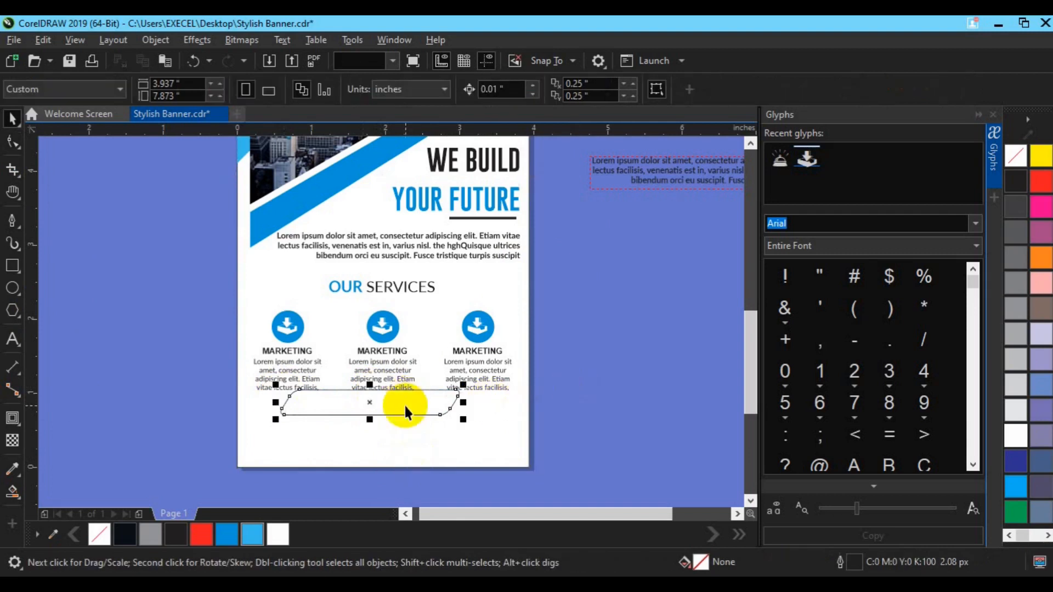
key(Down)
key(Down)
key(Down)
shift+click(475, 431)
key(c)
click(591, 409)
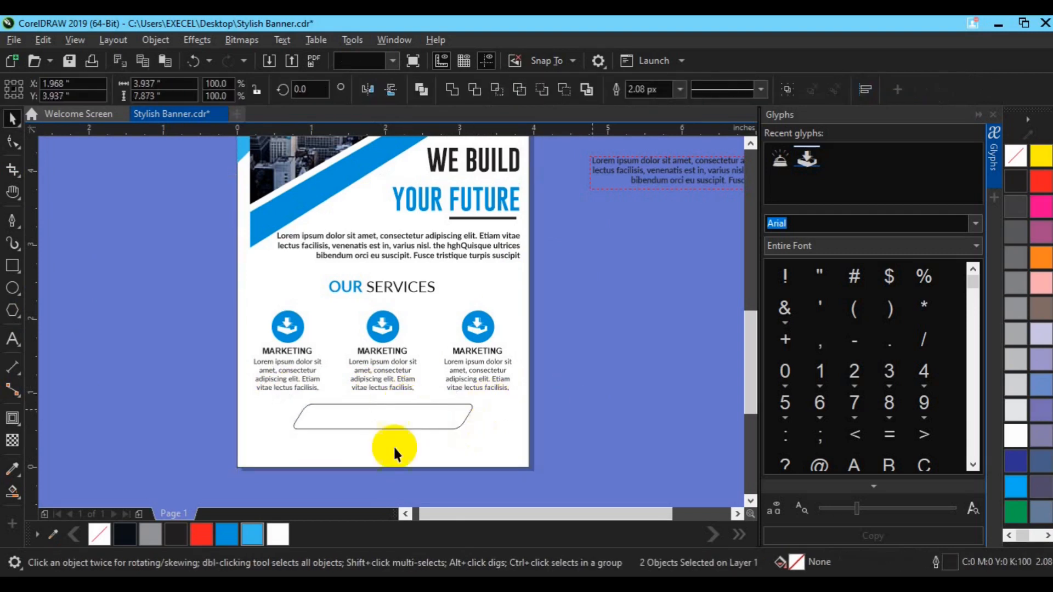
click(378, 427)
click(125, 534)
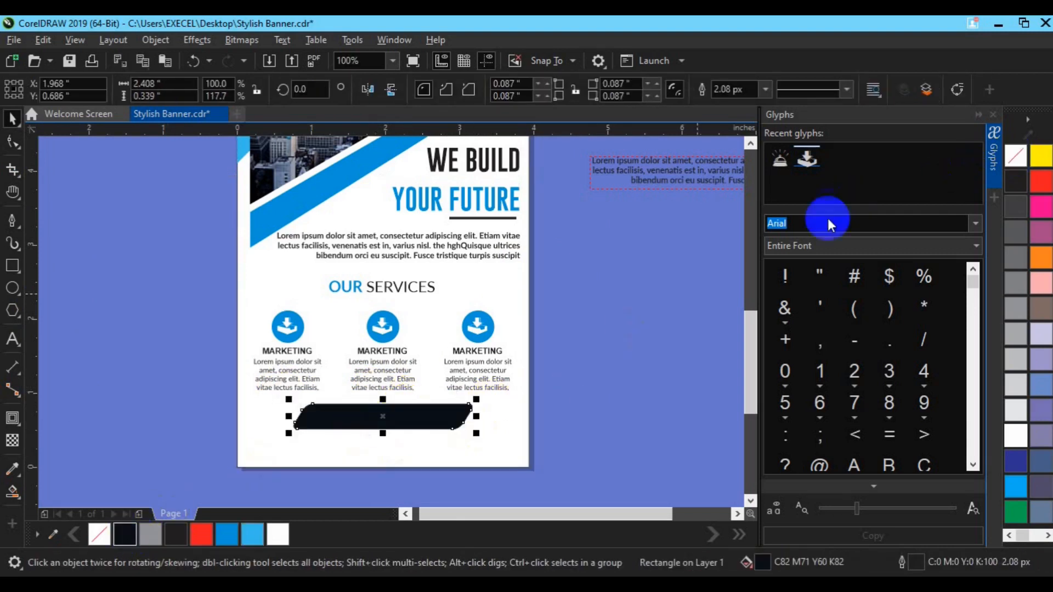
- Draw a horizontal line about 3.3 inches long through the slanted bar, set its outline to 8 px and centre it on the bar
click(12, 220)
click(255, 416)
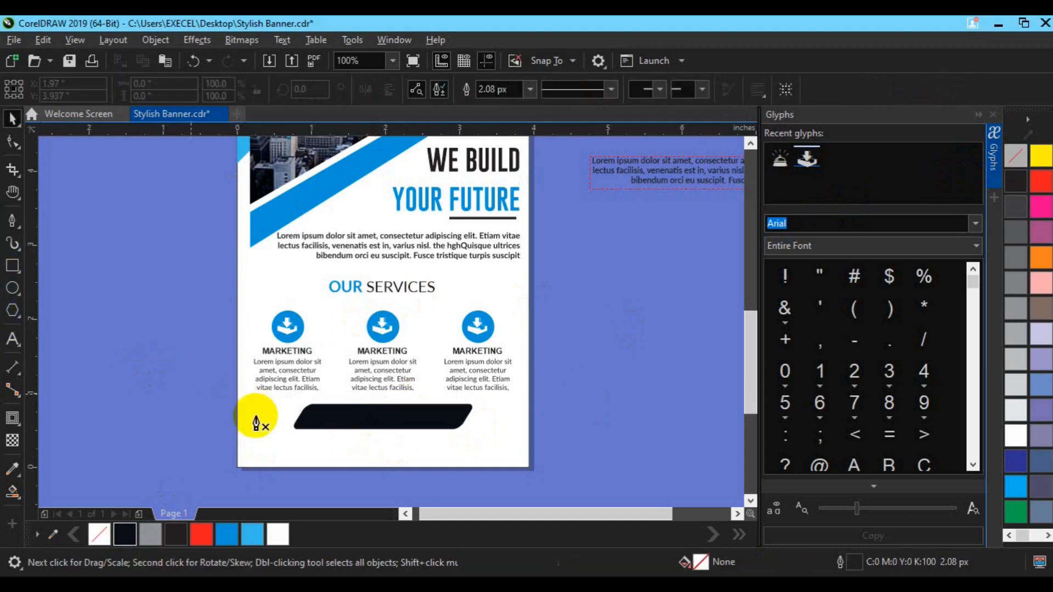
shift+click(500, 416)
key(space)
click(591, 417)
click(478, 416)
click(483, 89)
click(463, 195)
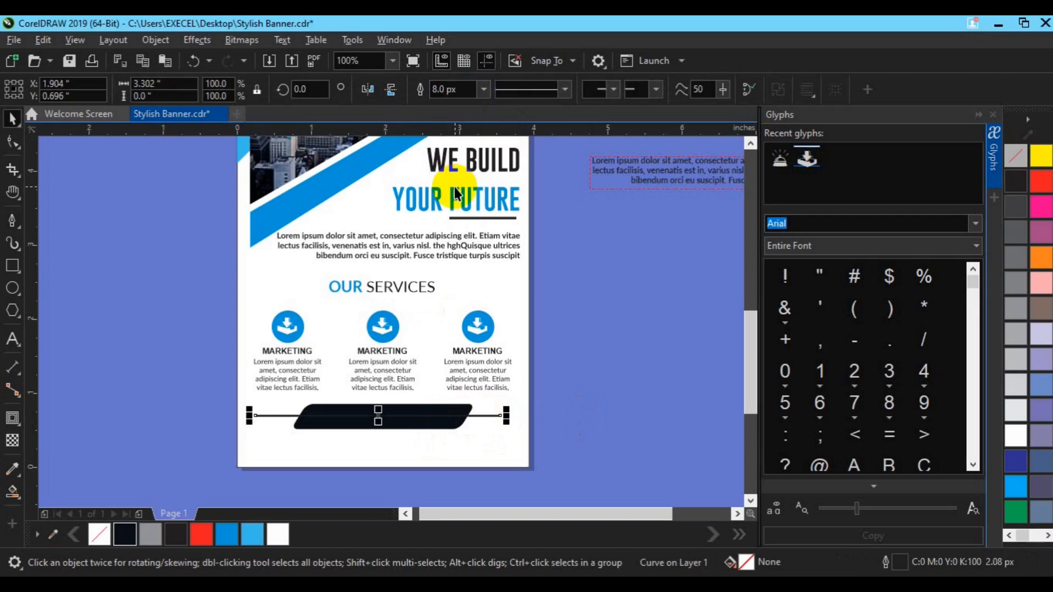
click(415, 411)
- Bring the slanted bar to the front of the page over the line and give the line the same near-black colour
click(404, 422)
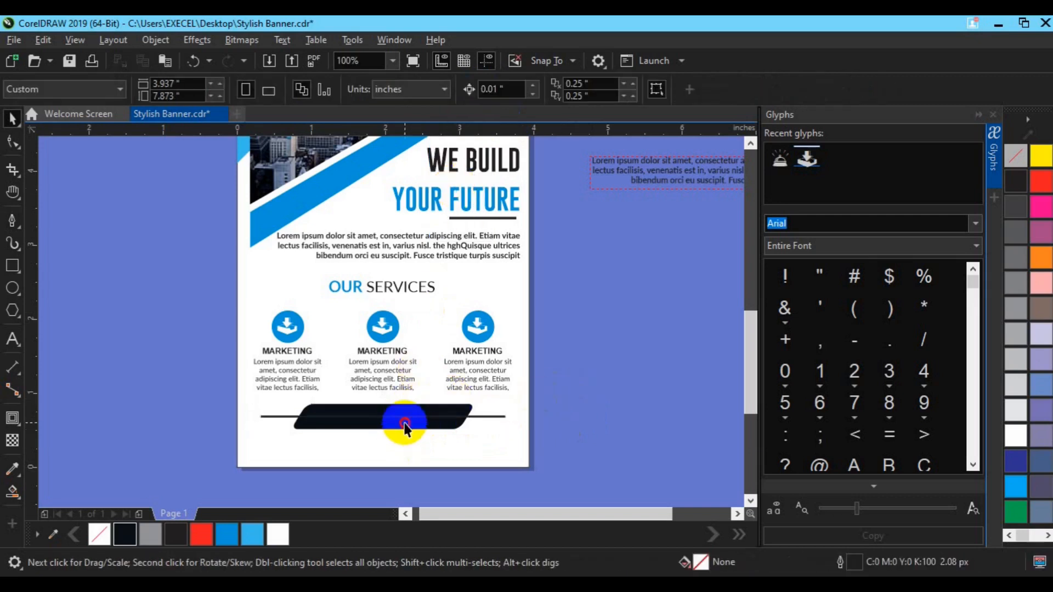
right_click(404, 423)
mouse_move(493, 244)
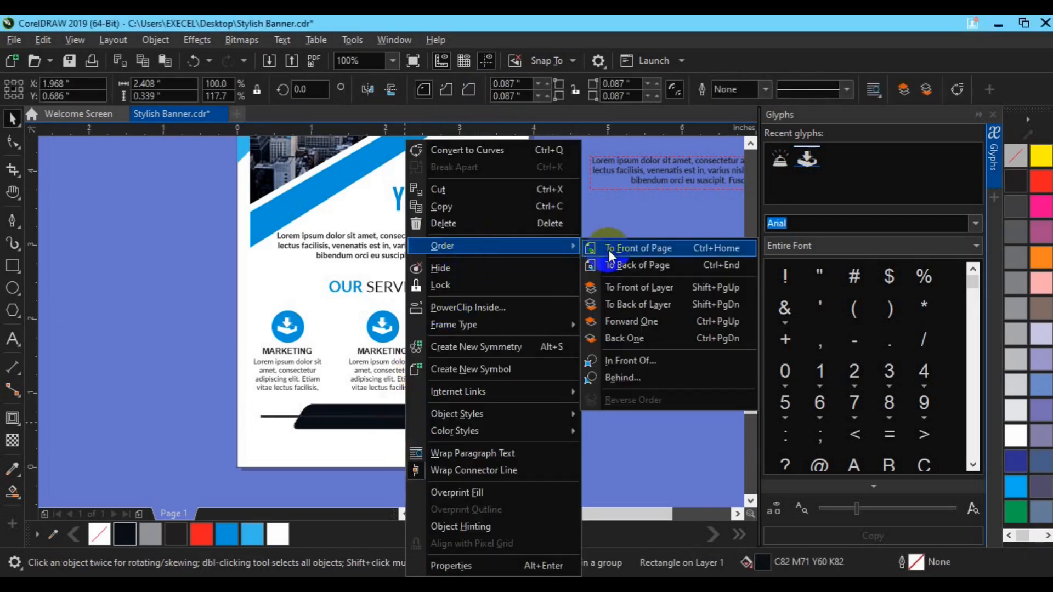
click(607, 249)
click(492, 415)
click(133, 397)
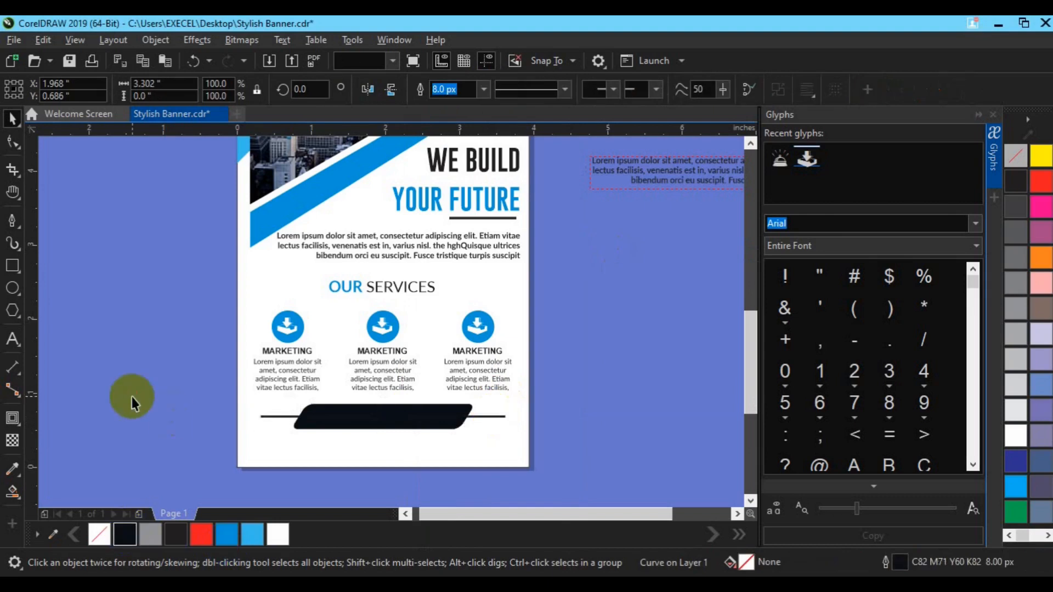
- Add the artistic text CALL US: with the phone number beside the banner and set it to 12 pt
click(13, 339)
click(108, 405)
text(CALL US:)
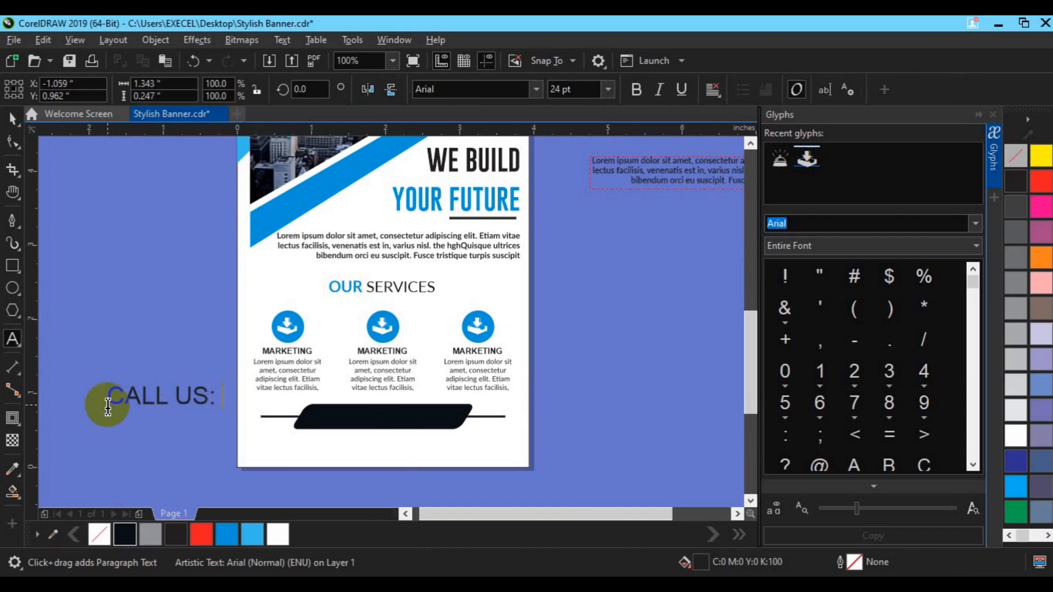
text( 00.234.890.49)
click(12, 119)
double_click(560, 89)
text(12)
key(Return)
- Move the CALL US text onto the centre of the slanted bar and make it white and bold
drag(176, 395, 383, 420)
click(277, 534)
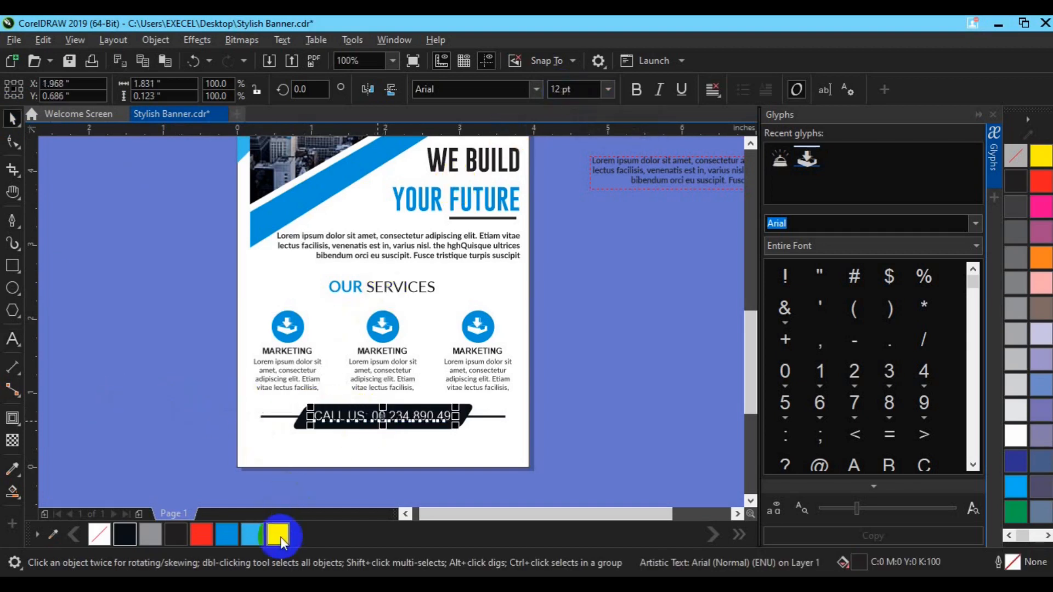
click(637, 90)
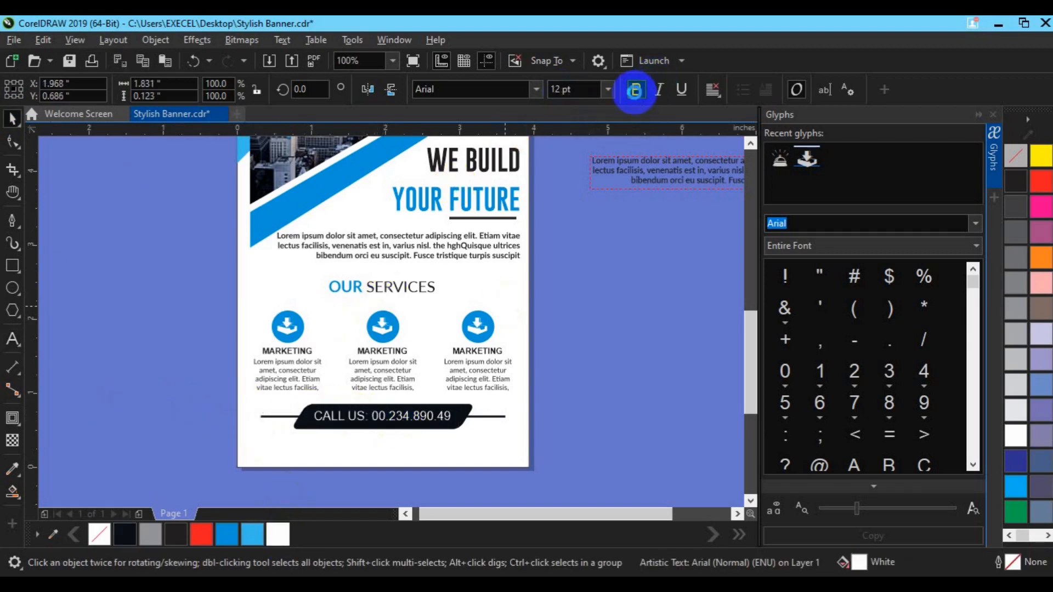
shift+click(470, 407)
click(639, 437)
click(12, 340)
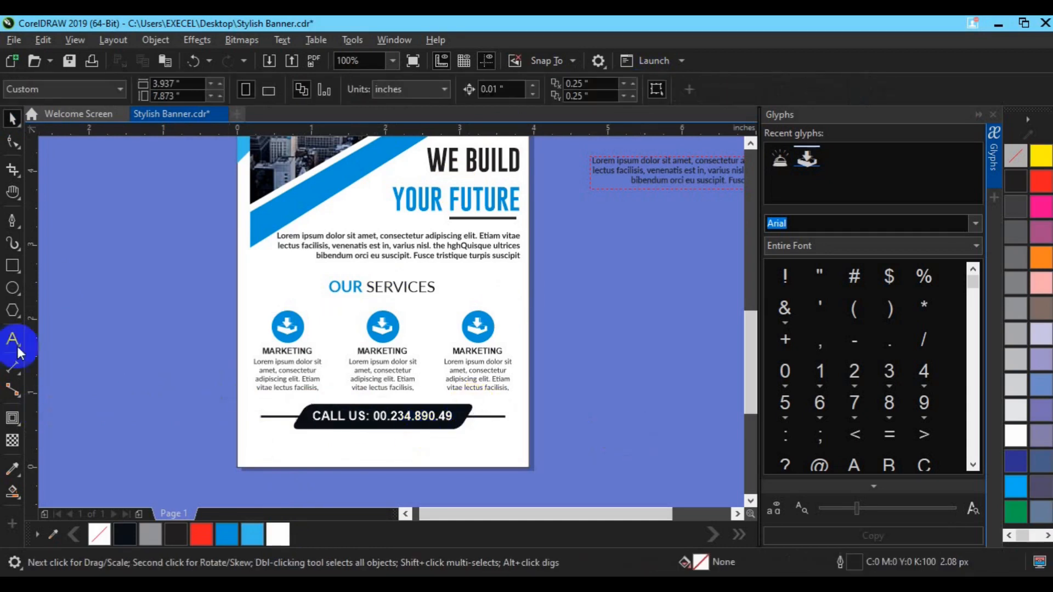
click(196, 452)
text(www)
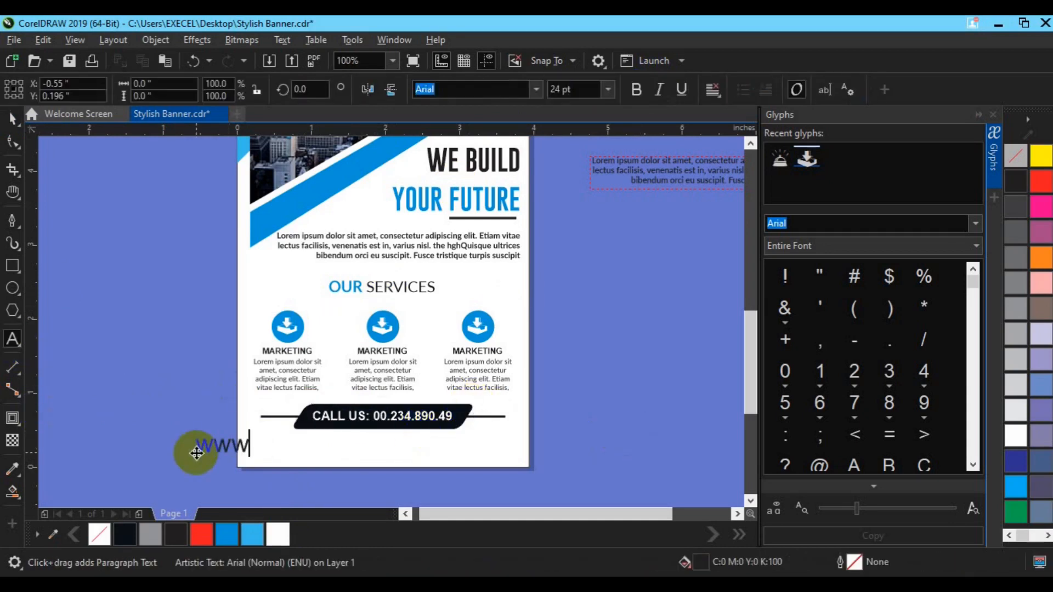
text(.website.com)
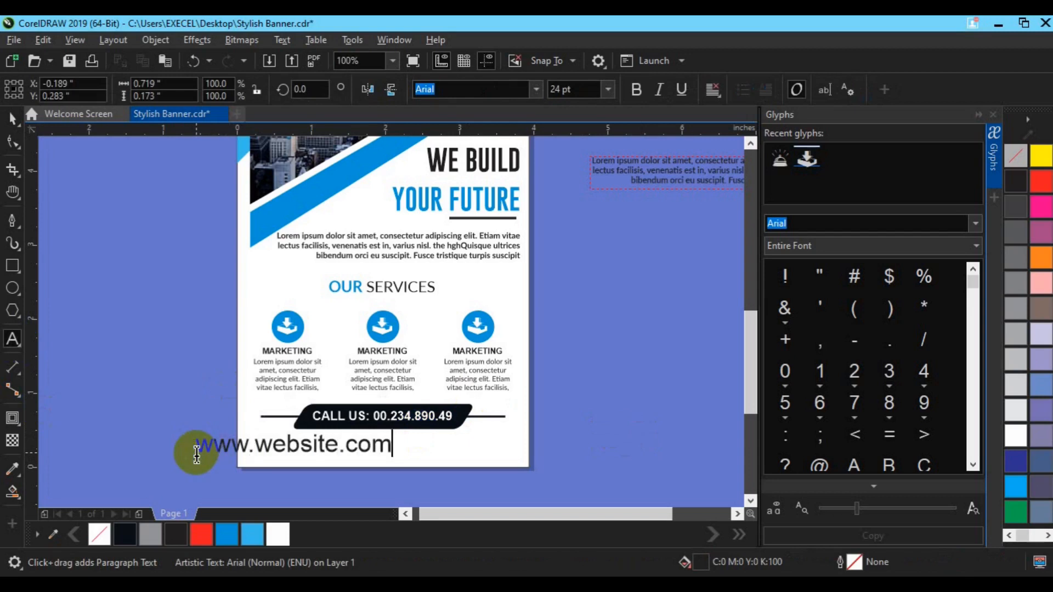
key(ctrl+z)
key(ctrl+shift+z)
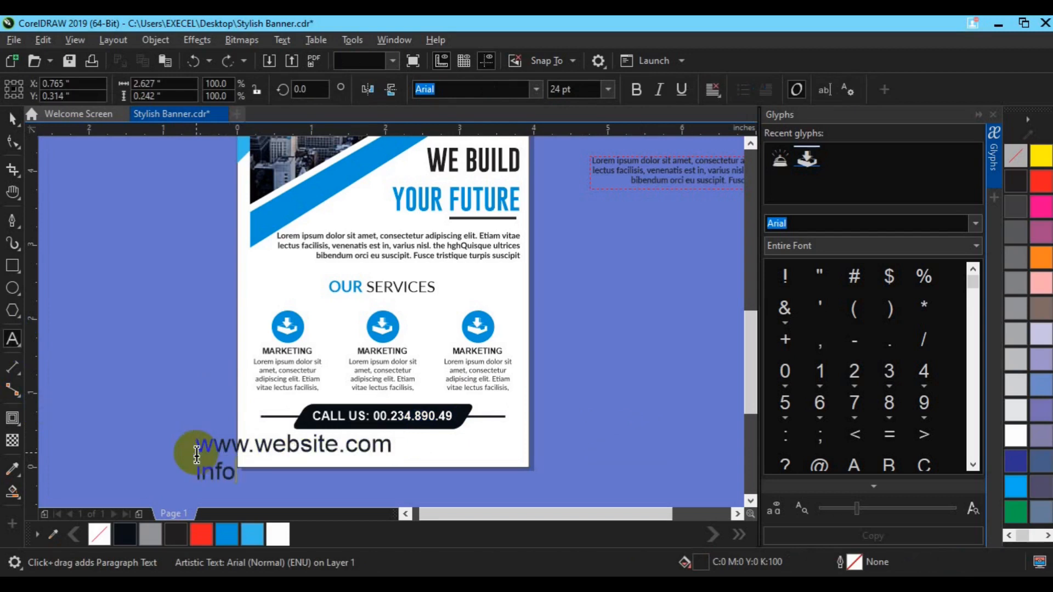
key(Escape)
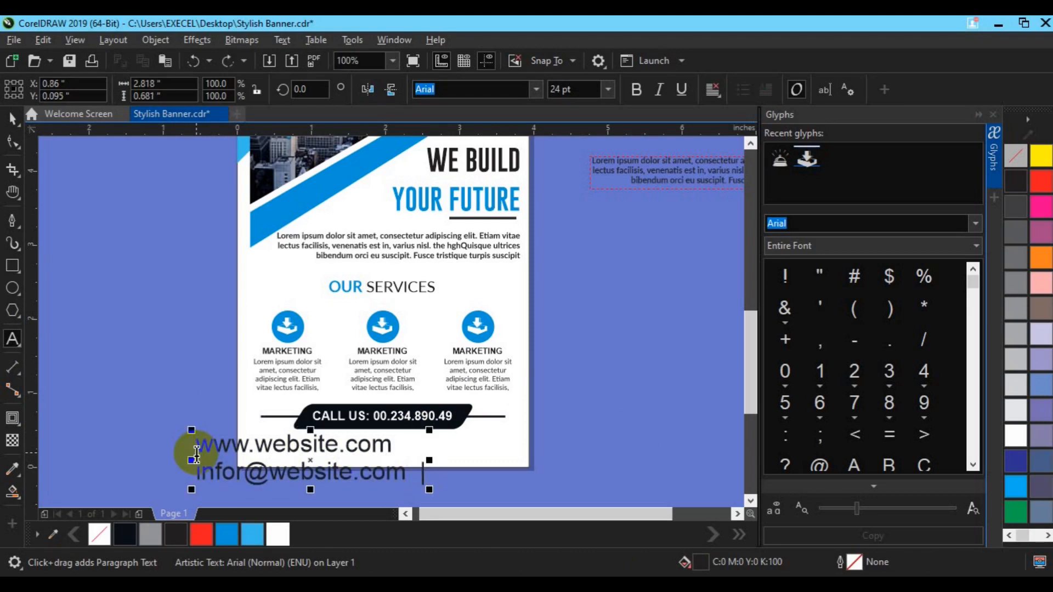
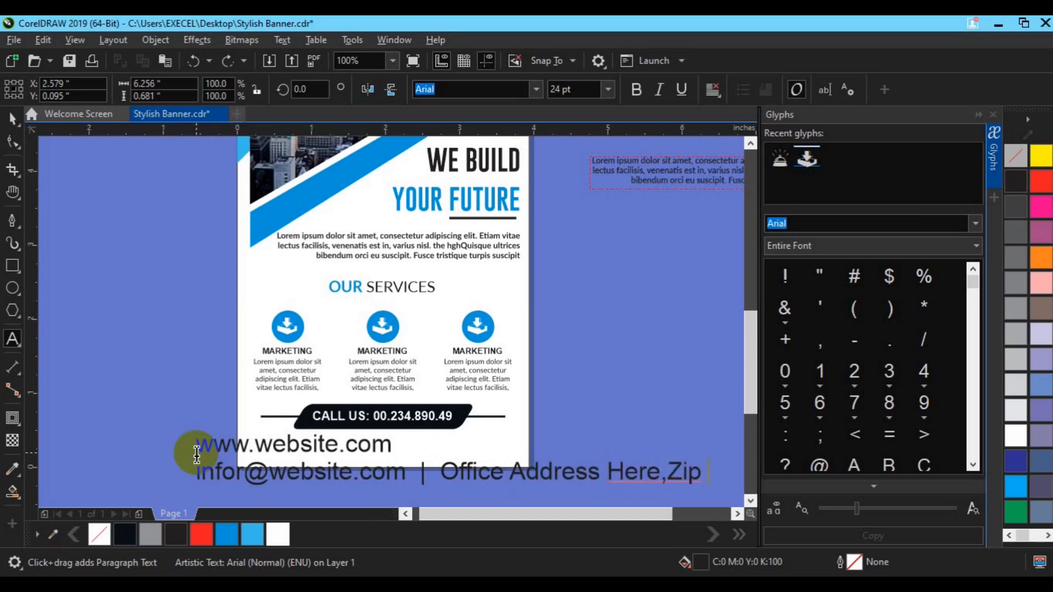
text(Code.)
key(Escape)
- Set the contact text to 10 pt, centre-align its lines and centre it horizontally at the bottom of the banner
click(9, 136)
click(558, 94)
text(10)
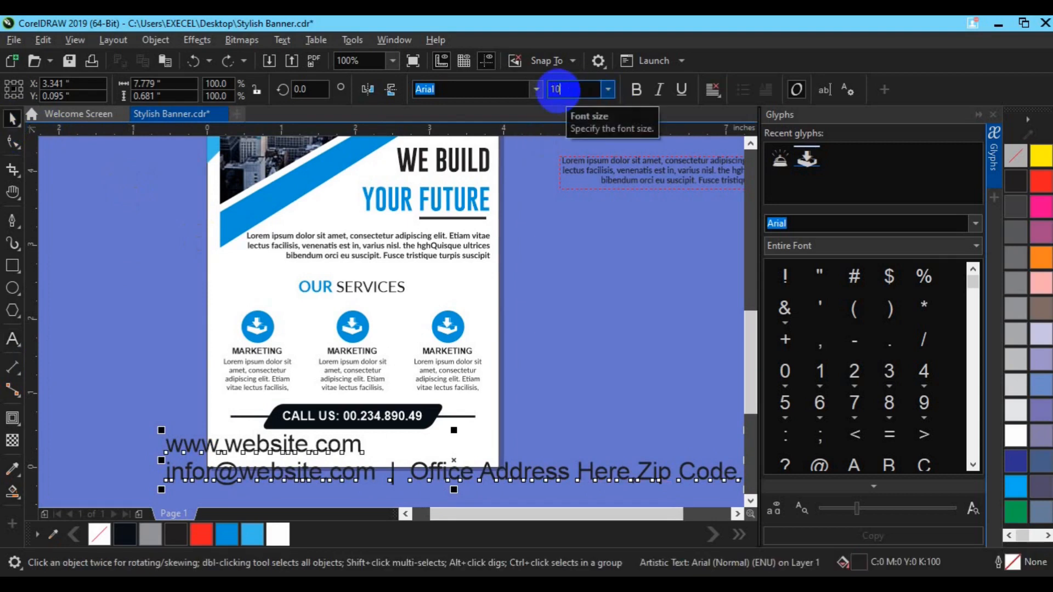
key(Return)
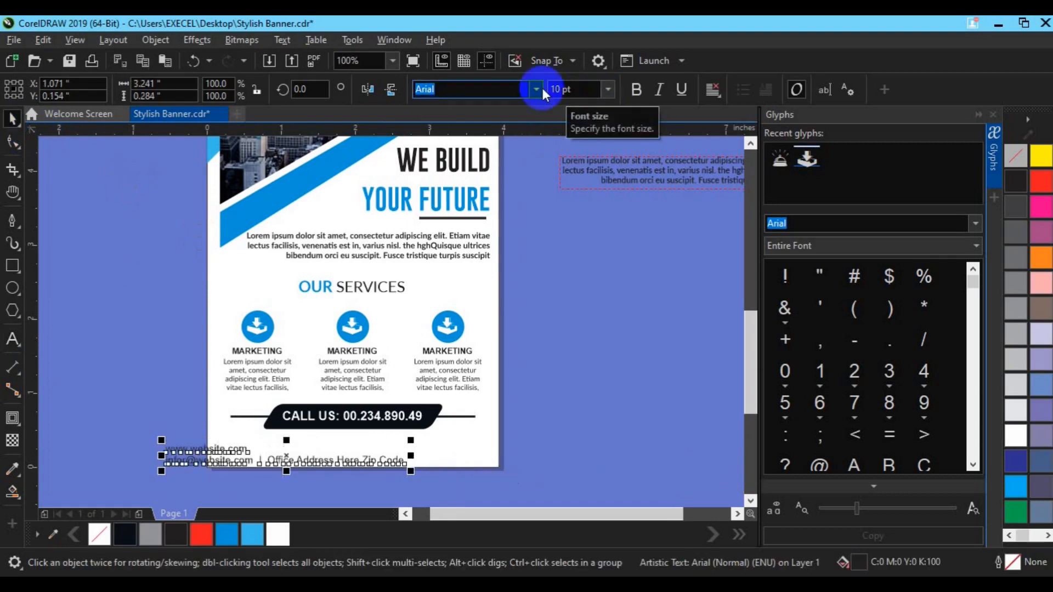
click(713, 89)
click(723, 142)
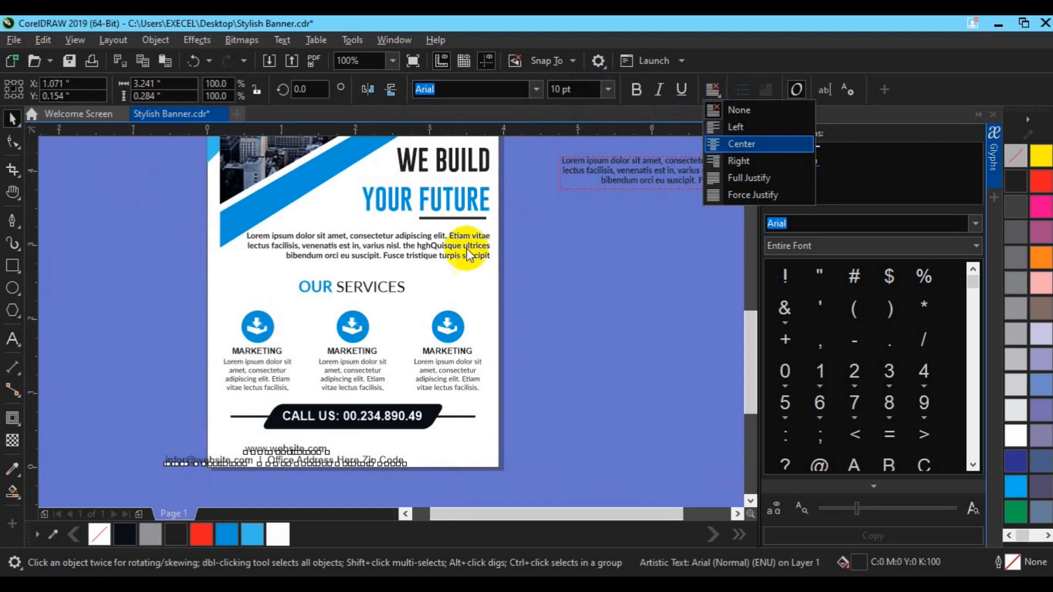
key(c)
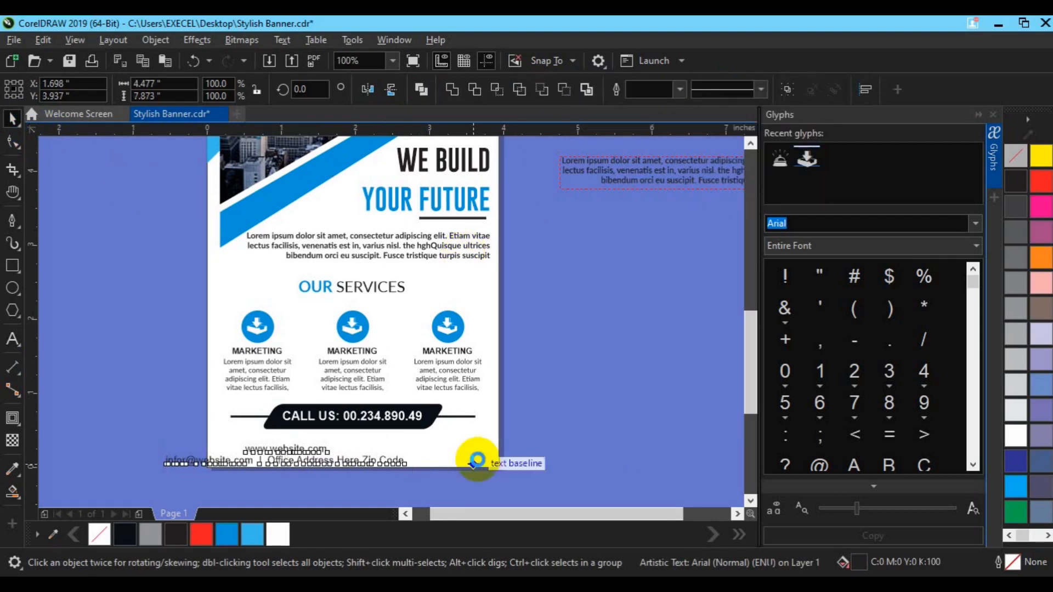
click(341, 458)
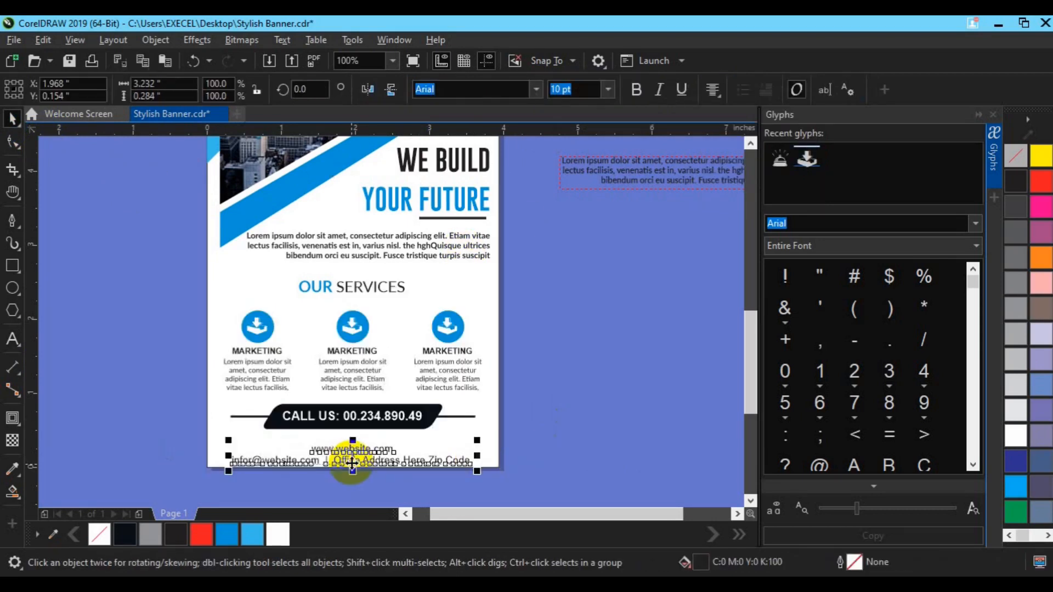
- Group the slanted bar with its line and CALL US text, and nudge the group slightly up
drag(511, 391, 210, 436)
key(ctrl+g)
key(Up)
key(Up)
key(Up)
key(Up)
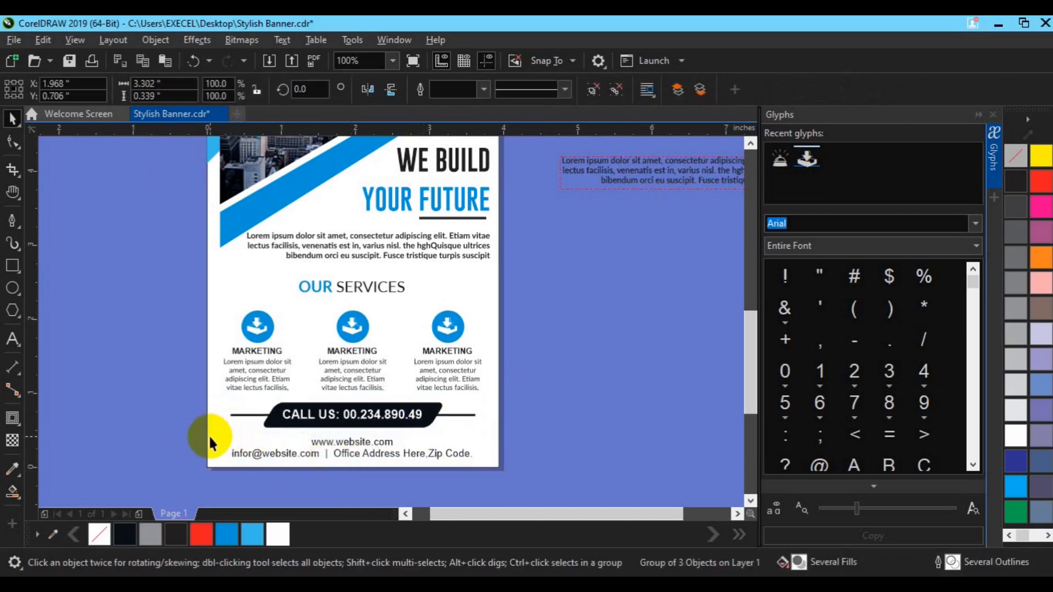
- Nudge the OUR SERVICES heading and the service row up together, then group them and centre them on the banner
click(322, 284)
shift+click(342, 330)
key(Up)
key(Up)
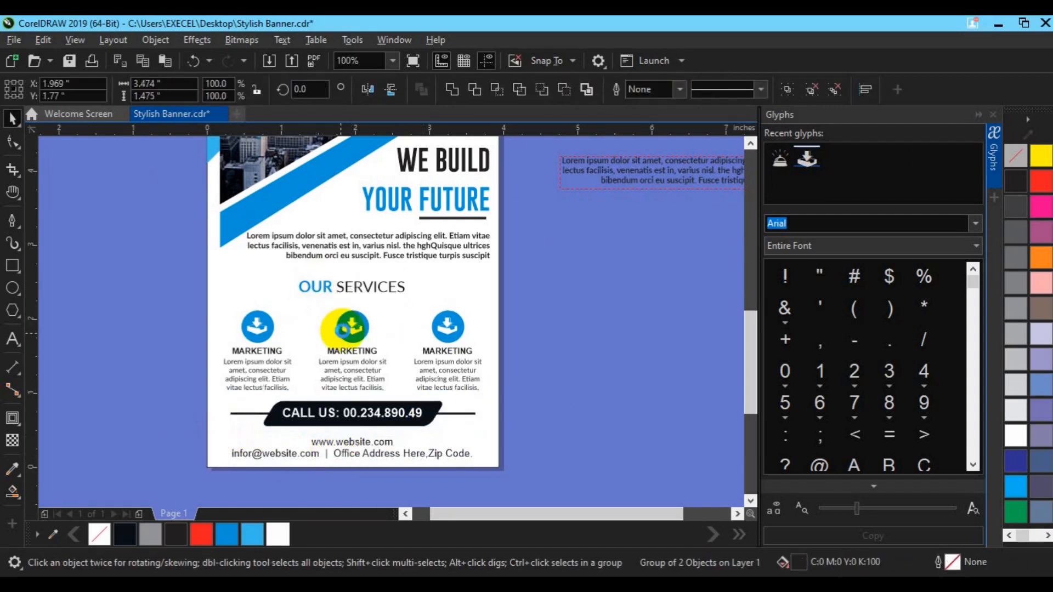
key(Up)
key(Up)
key(Up)
key(Up)
key(Up)
key(Up)
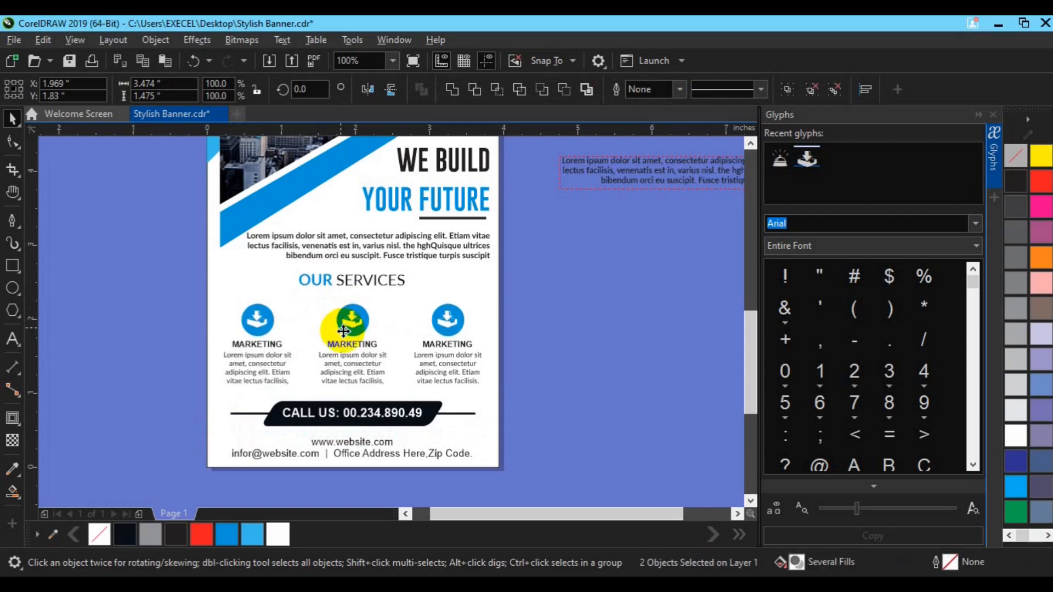
key(ctrl+g)
shift+click(490, 410)
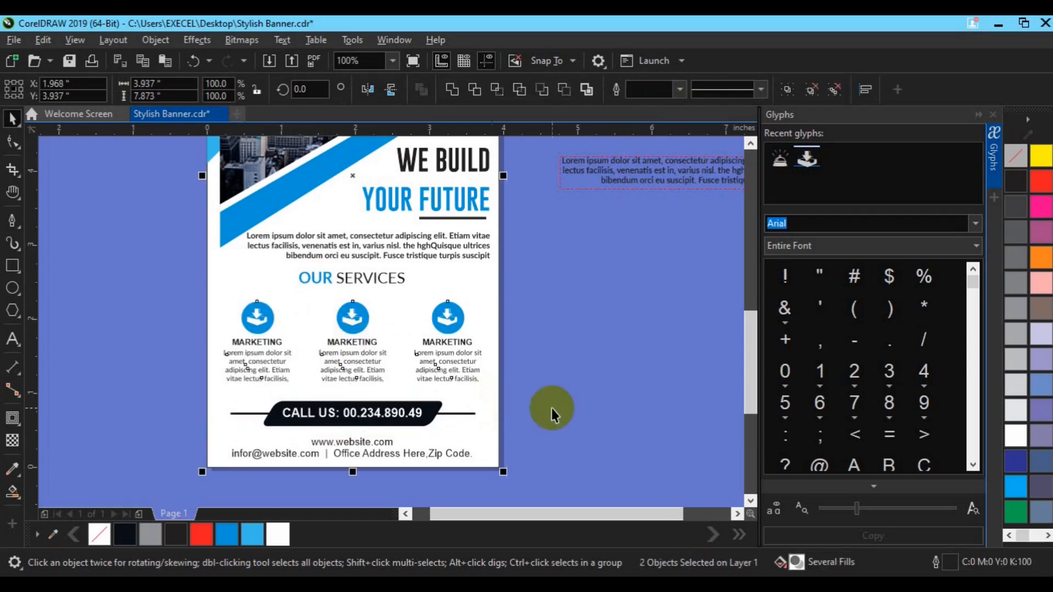
- Place the recently used service bell glyph in the empty workspace beside the banner
drag(778, 165, 601, 262)
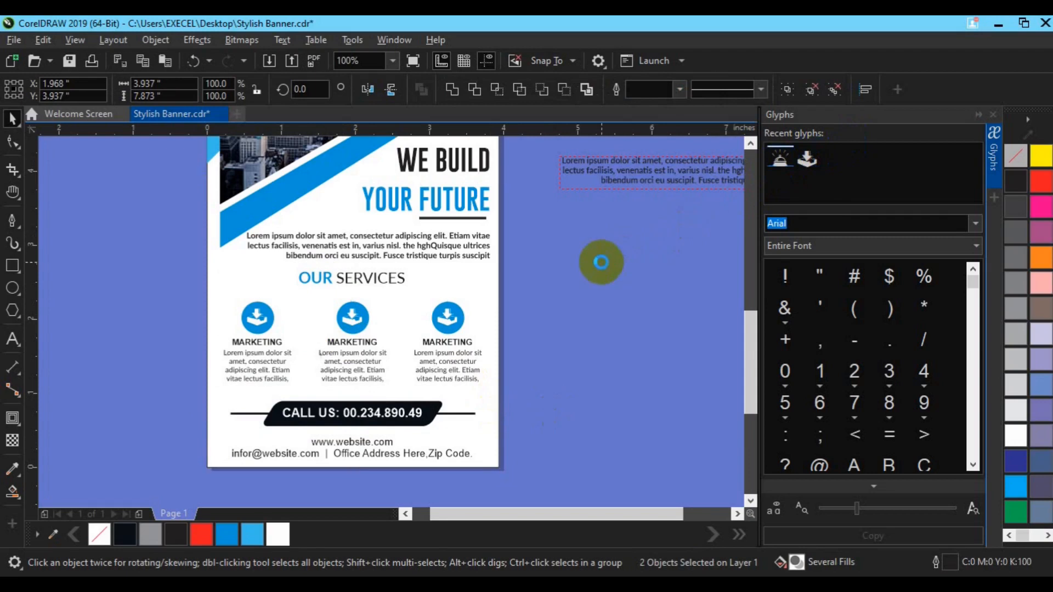
key(h)
drag(416, 323, 407, 435)
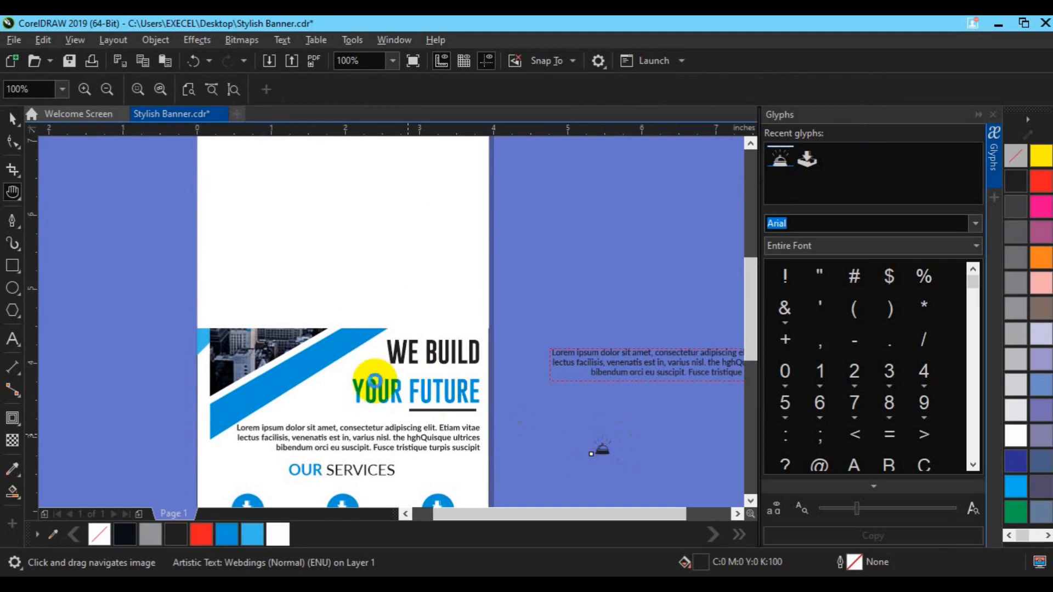
drag(391, 235, 389, 279)
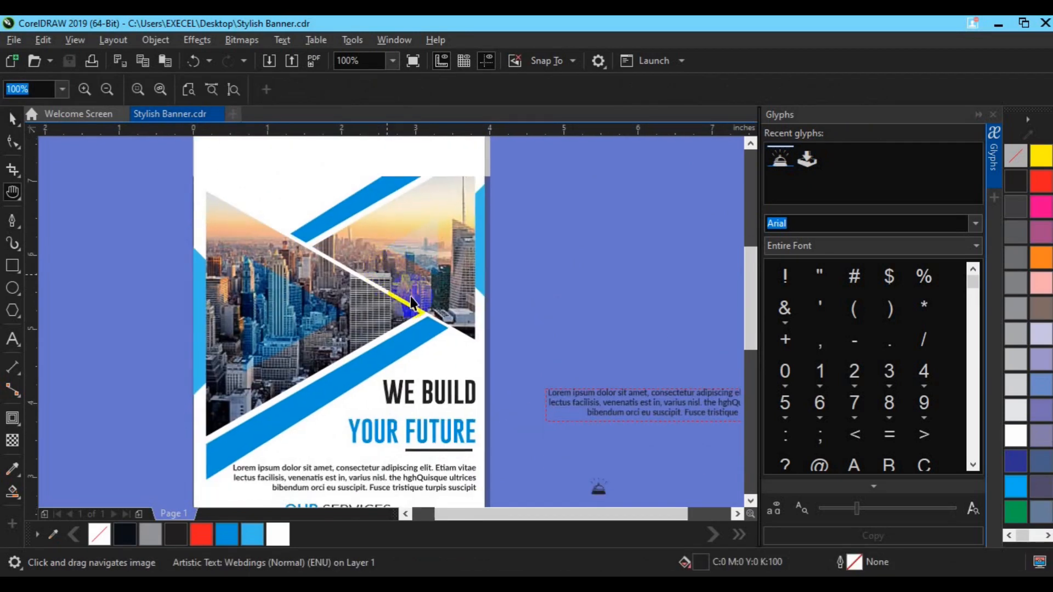
- Move the service bell glyph from the workspace into the white area at the banner's upper-left corner
key(space)
click(599, 488)
drag(598, 488, 248, 171)
key(space)
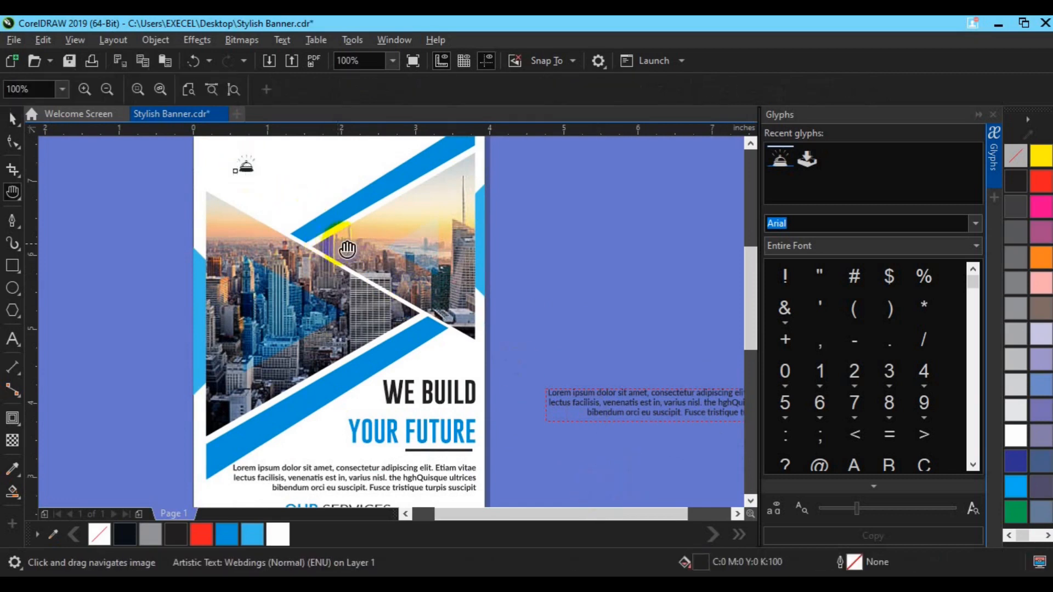
drag(351, 217, 358, 269)
key(space)
- Add two-line artistic text reading COMPANY NAME and SLOGAN HERE near the banner's upper-left edge
click(12, 339)
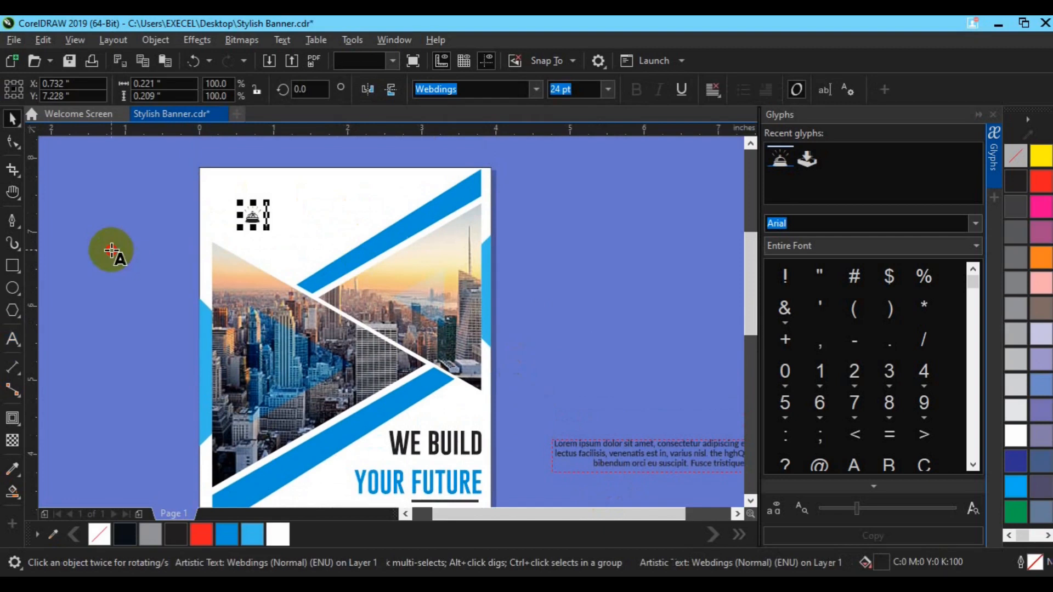
click(112, 251)
text(COMPANY )
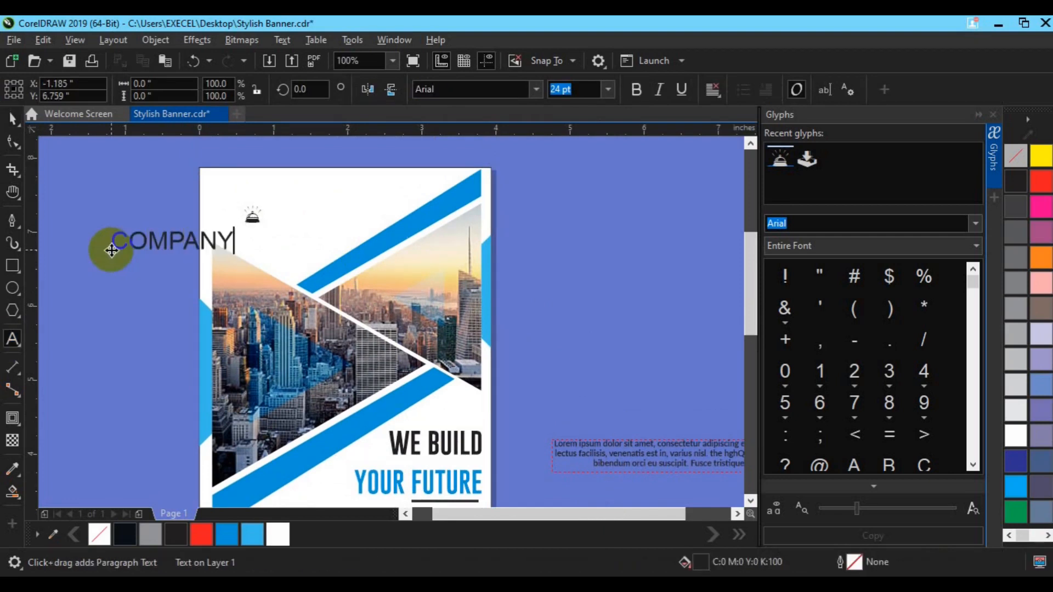
text(NAME )
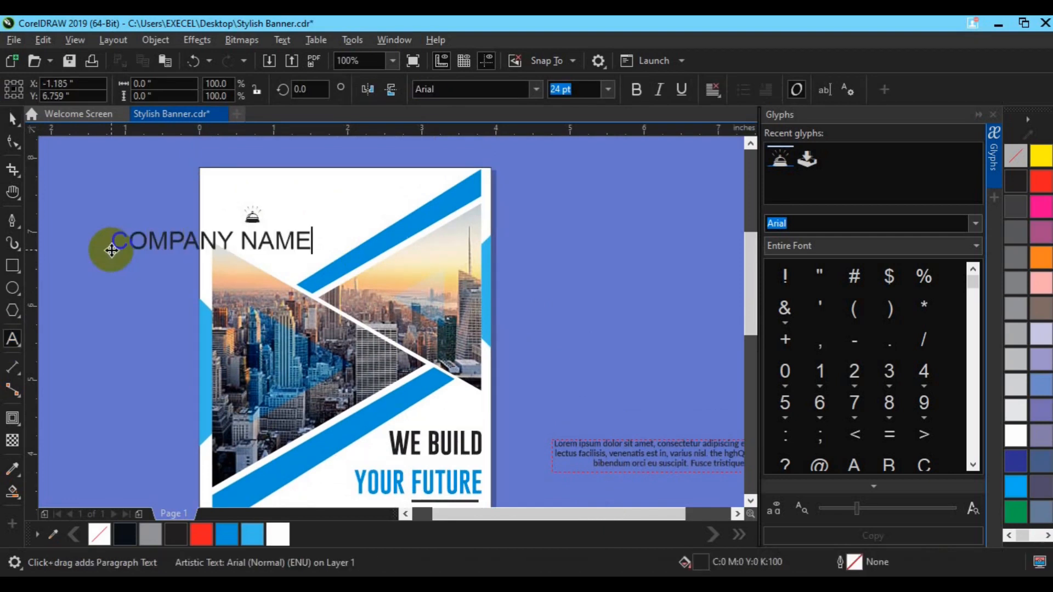
text(SLOGA)
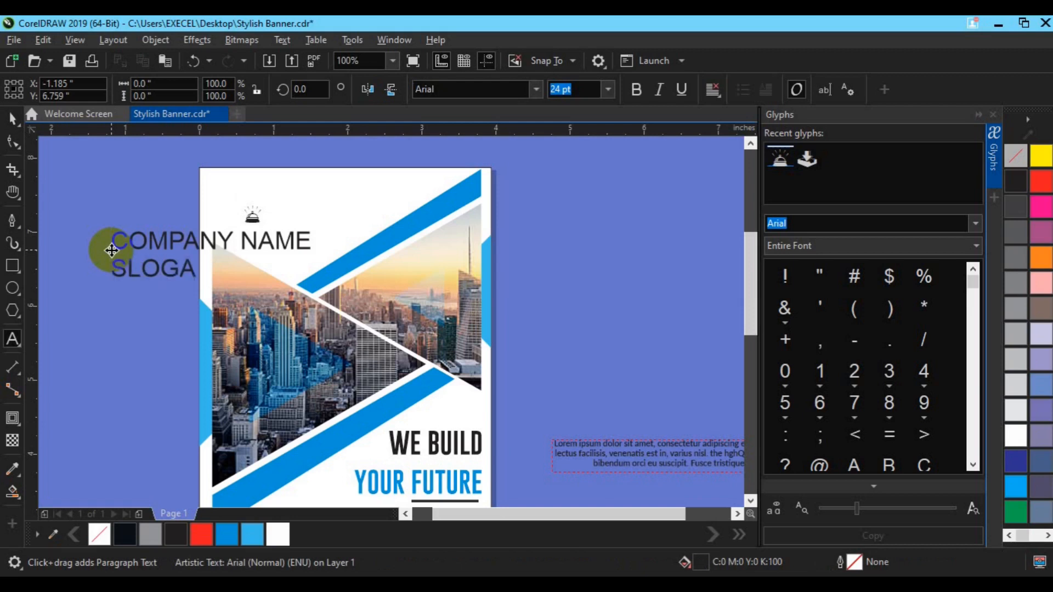
text(N HERE)
- Set the company name and slogan text to 12 pt and force-justify its lines
click(12, 118)
click(560, 90)
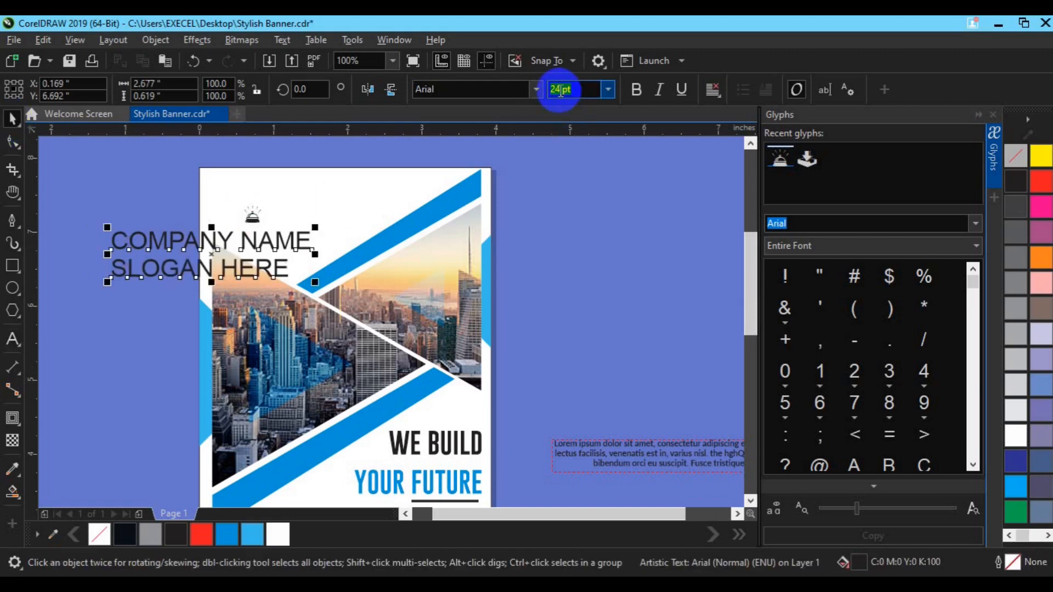
text(12)
key(Return)
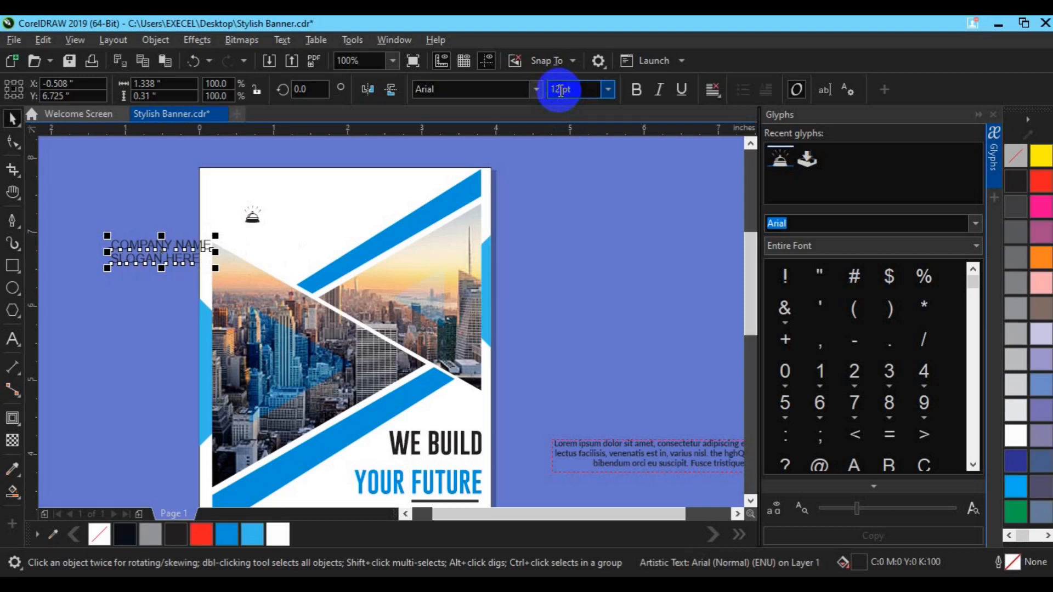
click(712, 90)
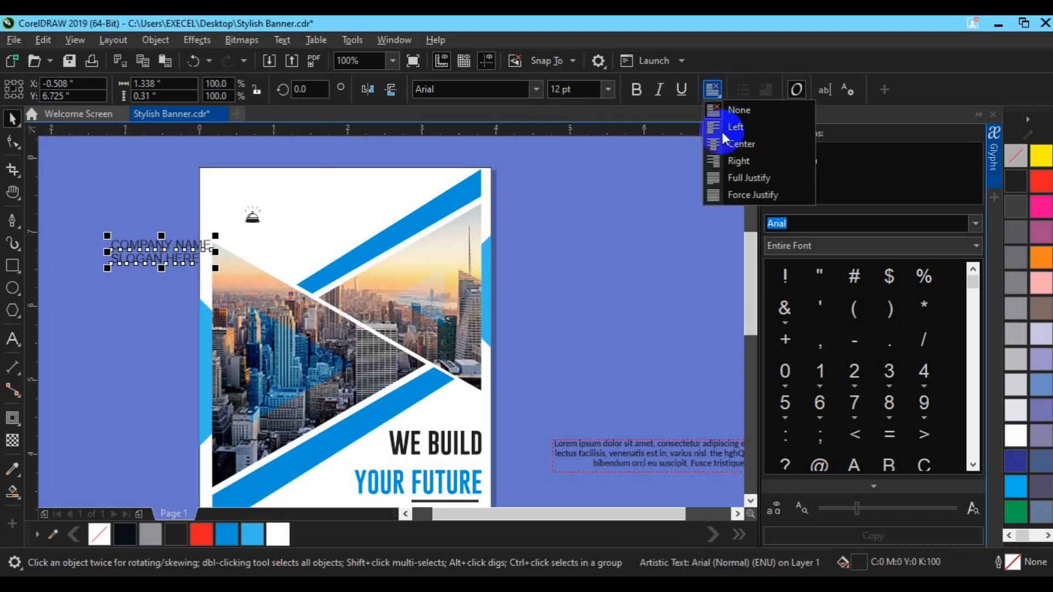
click(735, 195)
- Place the company name and slogan text just right of the bell glyph and reduce it to 10 pt
drag(162, 252, 325, 207)
click(560, 90)
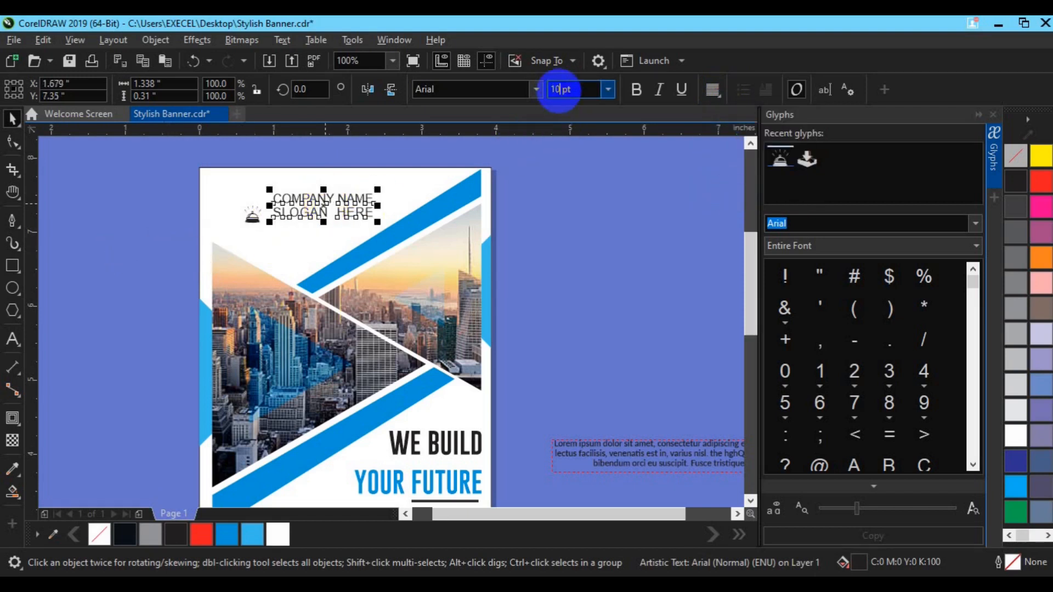
- Enlarge the bell glyph to about 0.37 by 0.35 inch and raise it level with the company text
click(247, 217)
drag(267, 229, 251, 204)
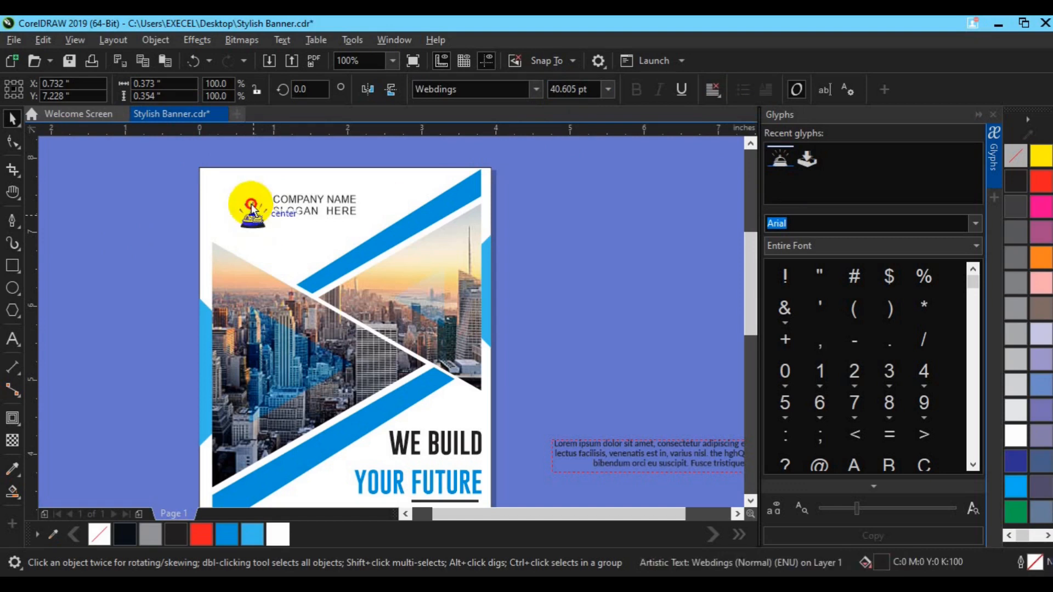
shift+click(297, 209)
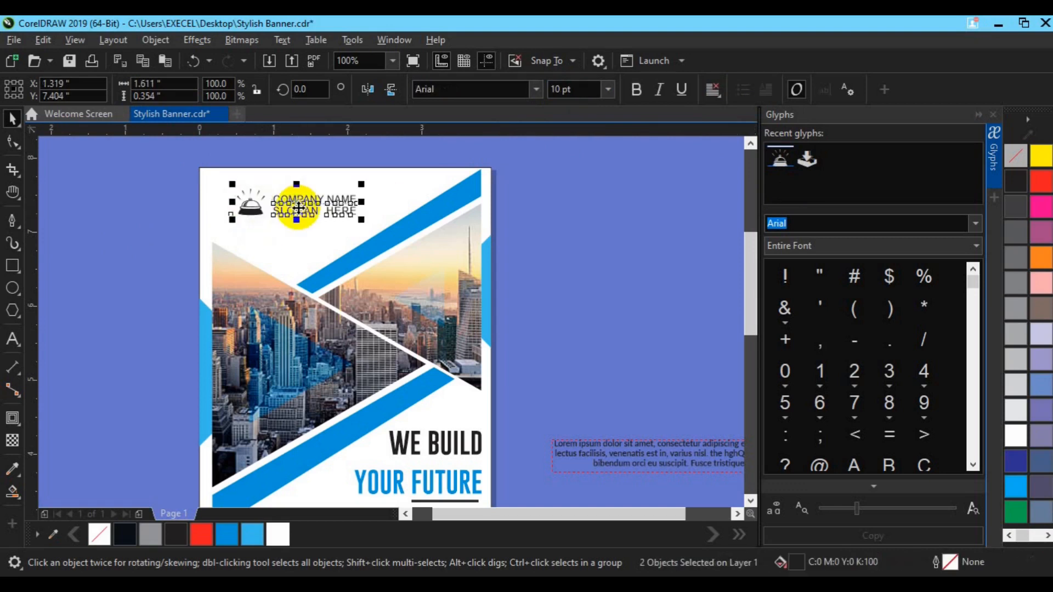
click(703, 257)
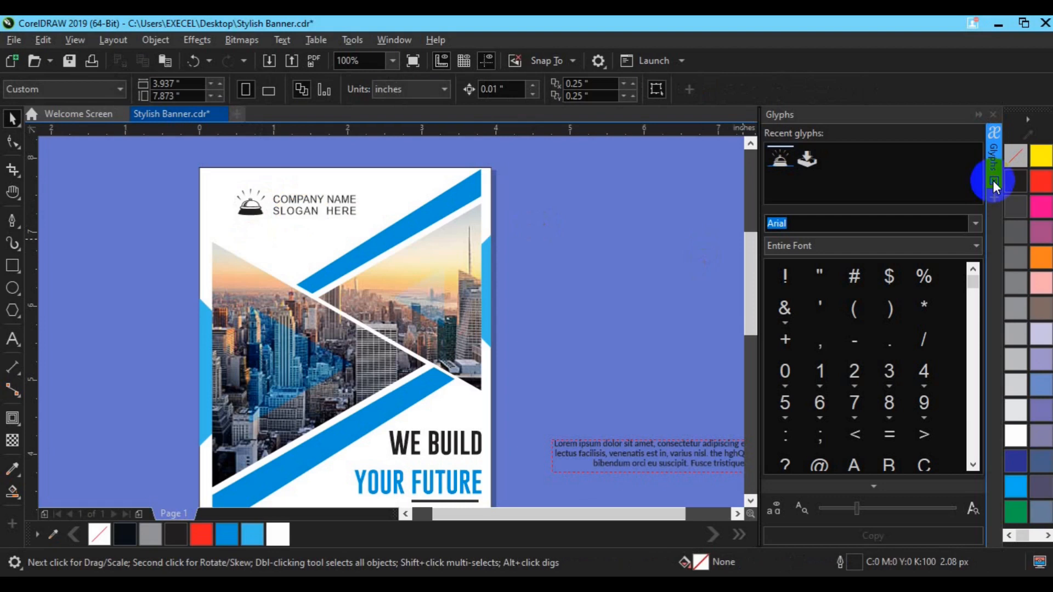
- Close the Glyphs docker and delete the leftover paragraph text beside the banner
click(992, 180)
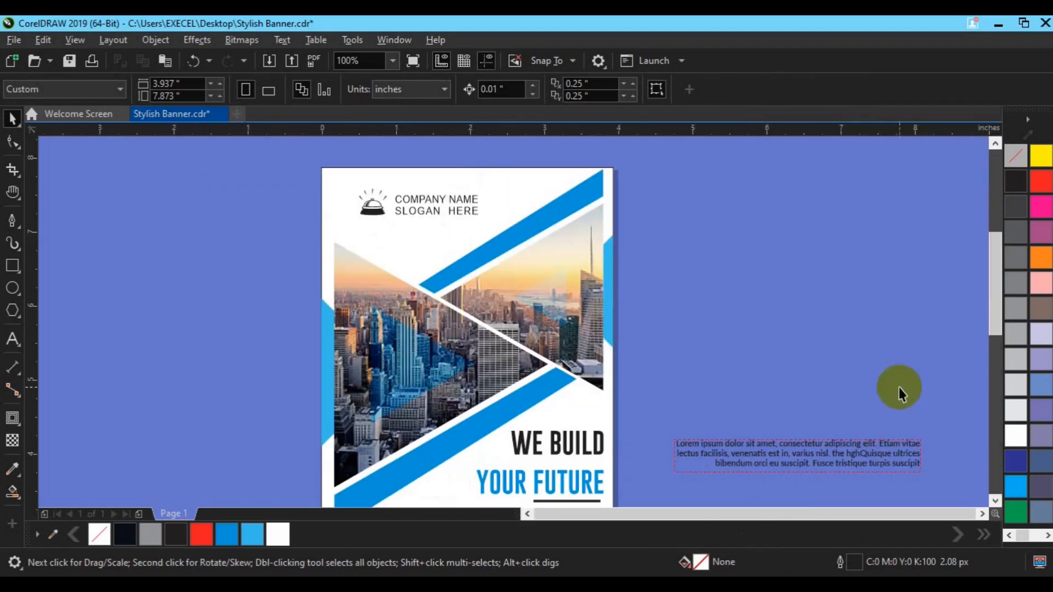
click(846, 467)
key(Delete)
- Fit the whole page in view to review the finished banner
key(z)
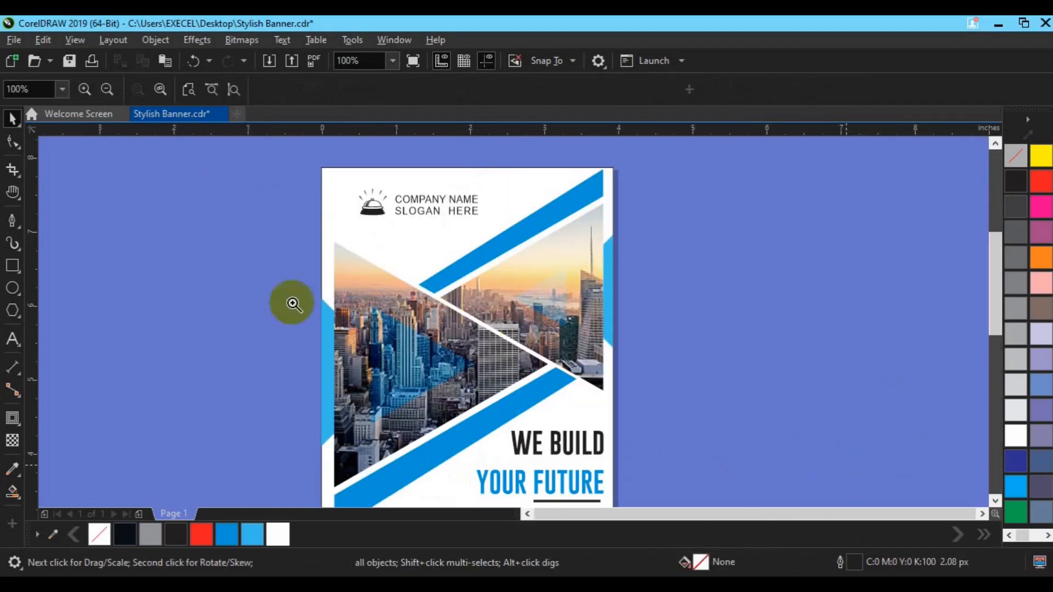
click(62, 90)
click(43, 116)
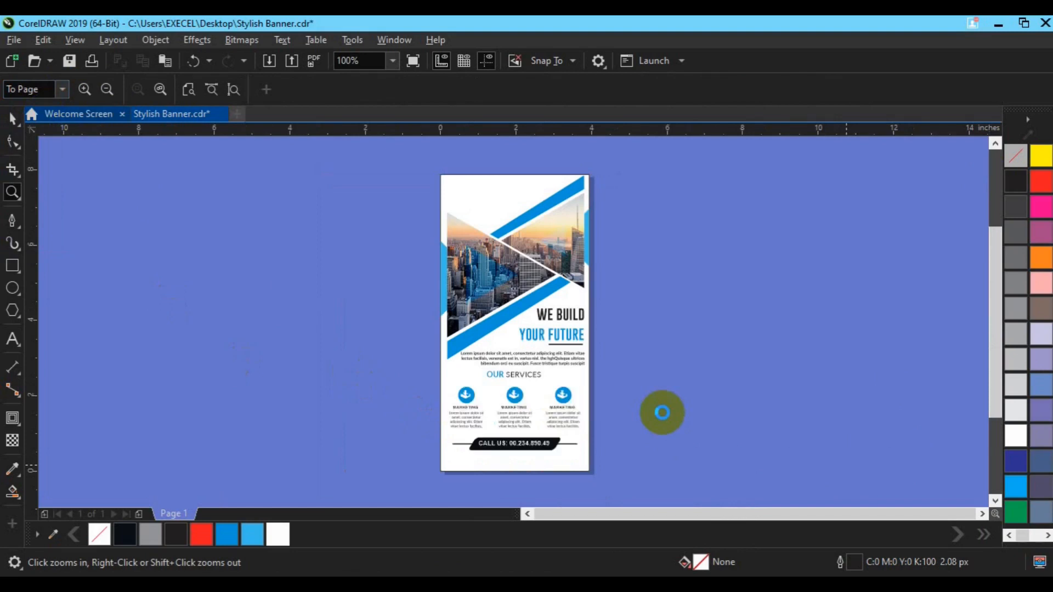
key(space)
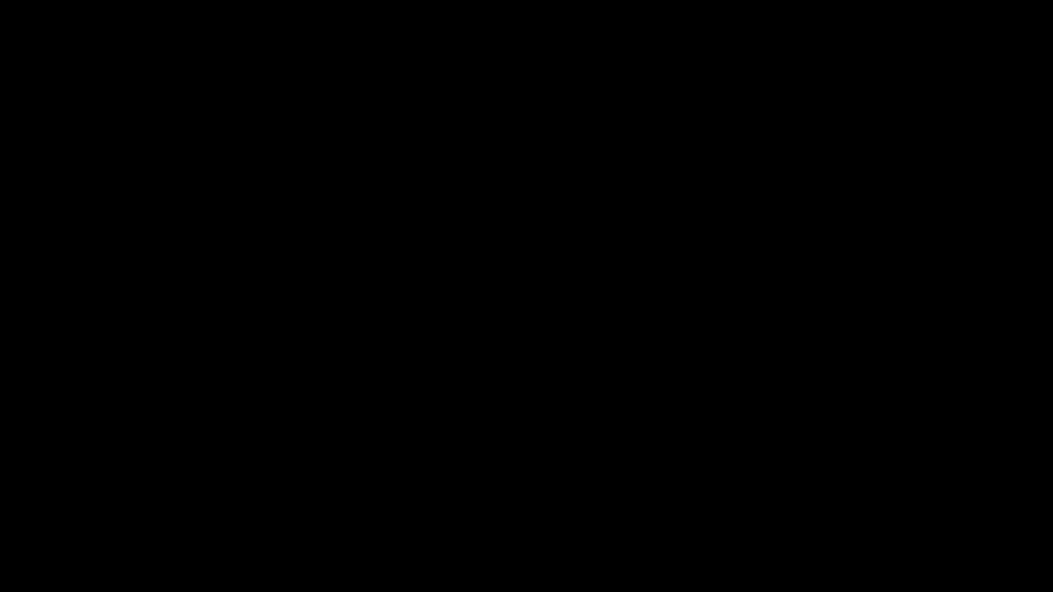